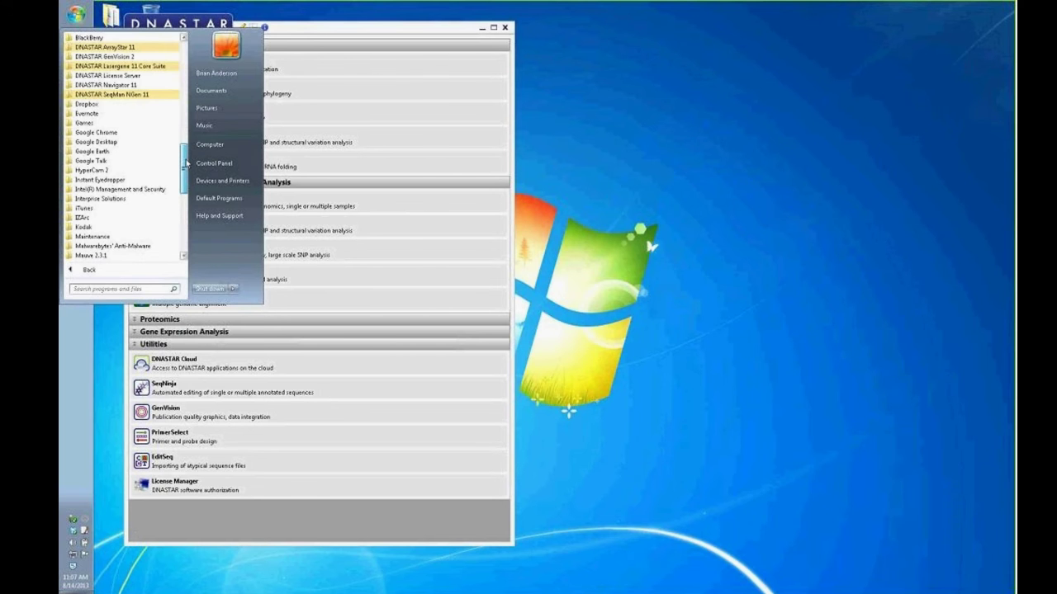
# Step: Return to the DNASTAR Navigator and open the SeqBuilder Tutorials web page from the SeqBuilder description
pyautogui.scroll(5, 187, 163)
pyautogui.click(608, 165)
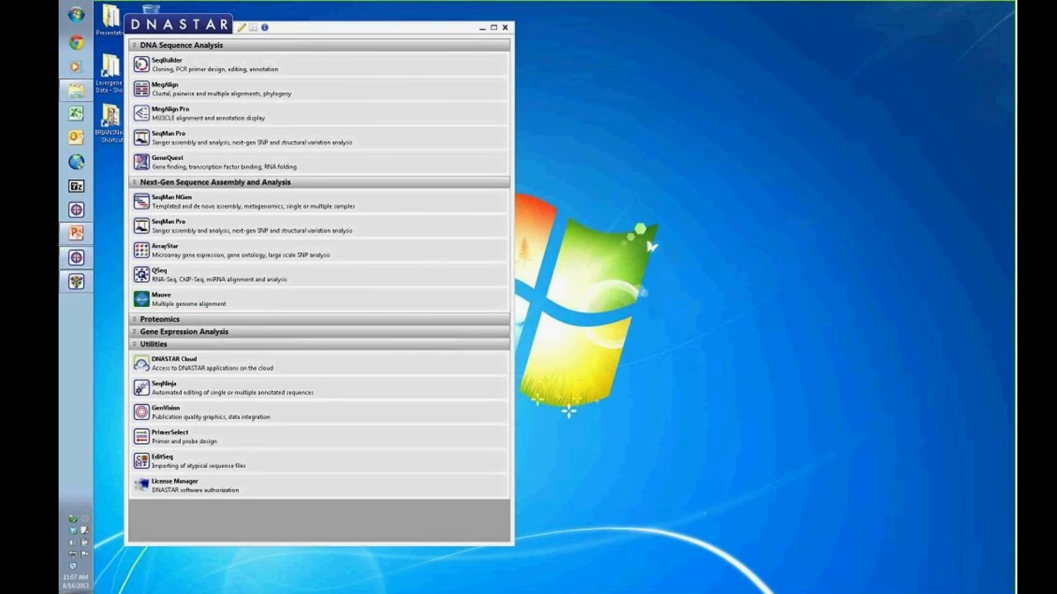
pyautogui.moveTo(211, 126)
pyautogui.moveTo(167, 65)
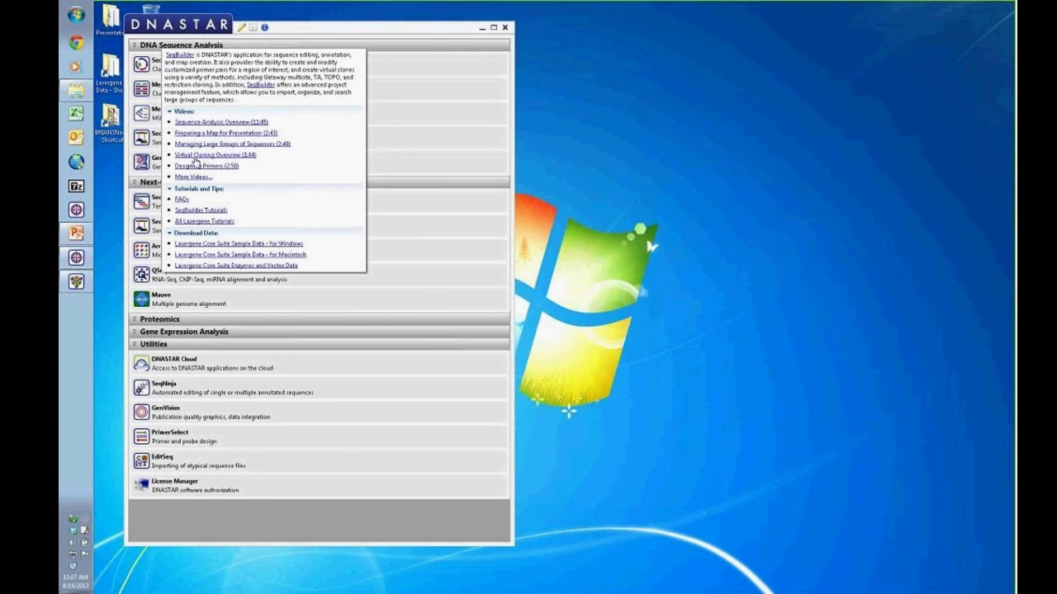
pyautogui.click(201, 212)
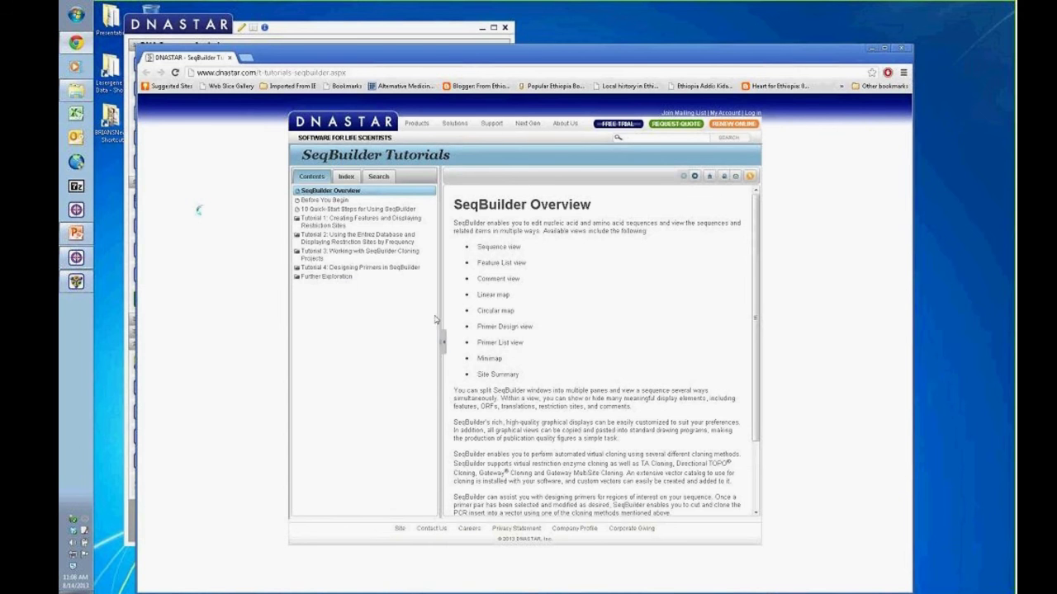
# Step: View the Webinars support page on the DNASTAR website and minimize the browser
pyautogui.moveTo(500, 131)
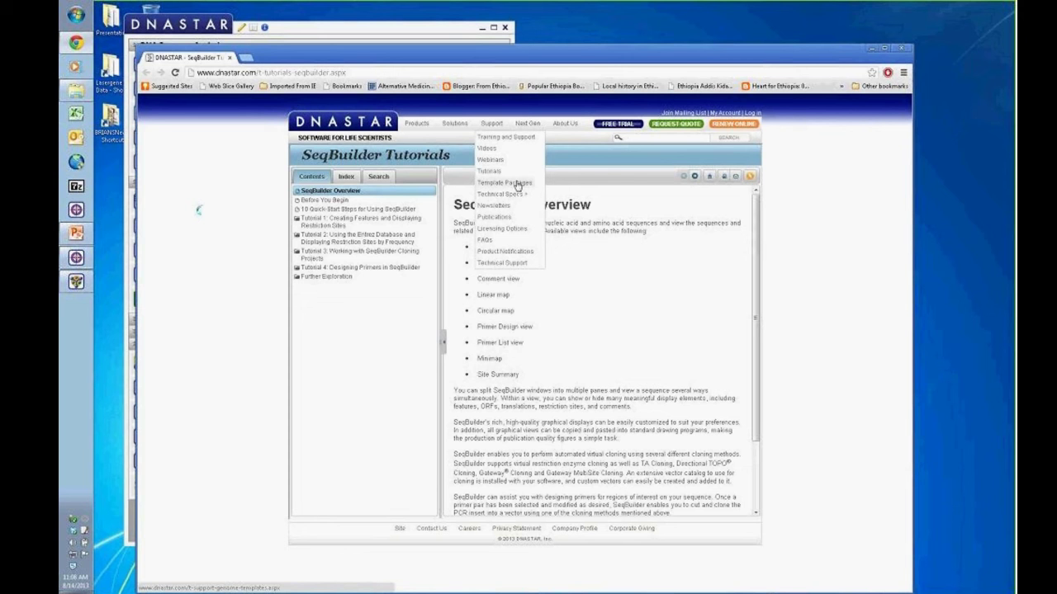
pyautogui.moveTo(508, 195)
pyautogui.click(491, 160)
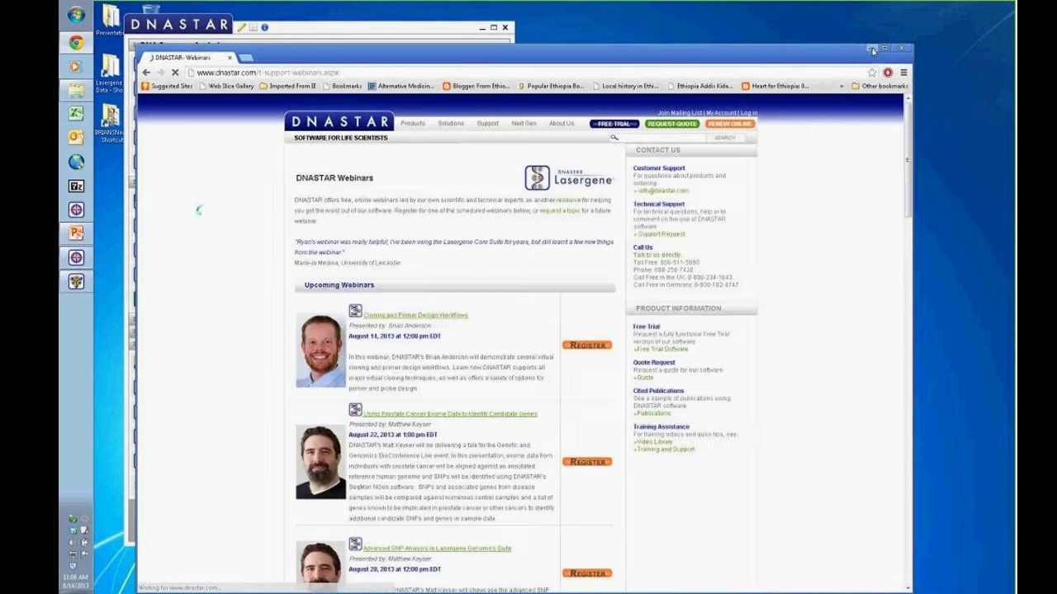
pyautogui.click(869, 50)
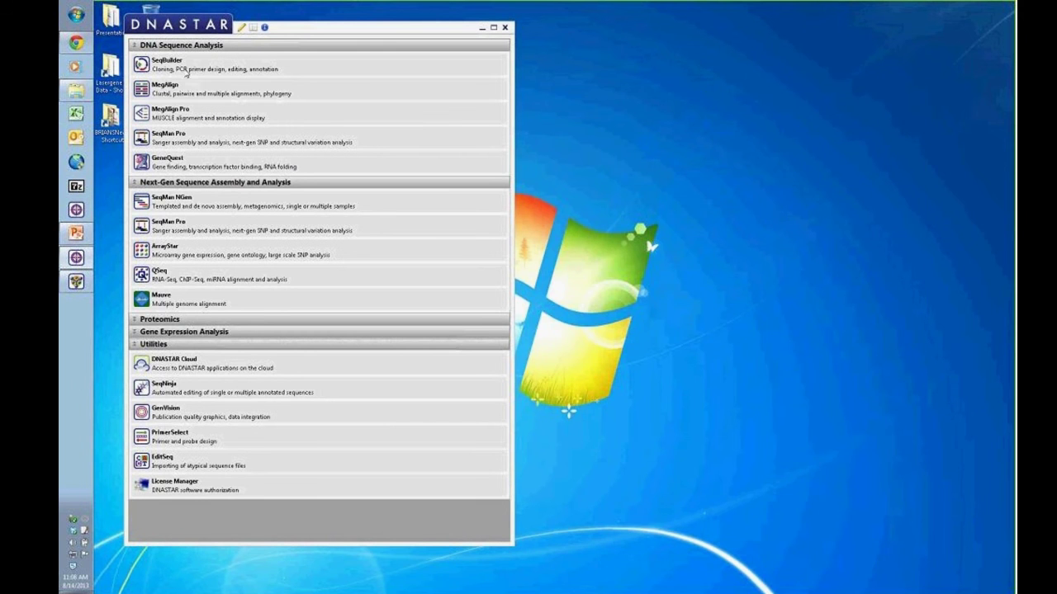
# Step: Search the DNASTAR Navigator help for "cloning"
pyautogui.moveTo(244, 56)
pyautogui.click(265, 28)
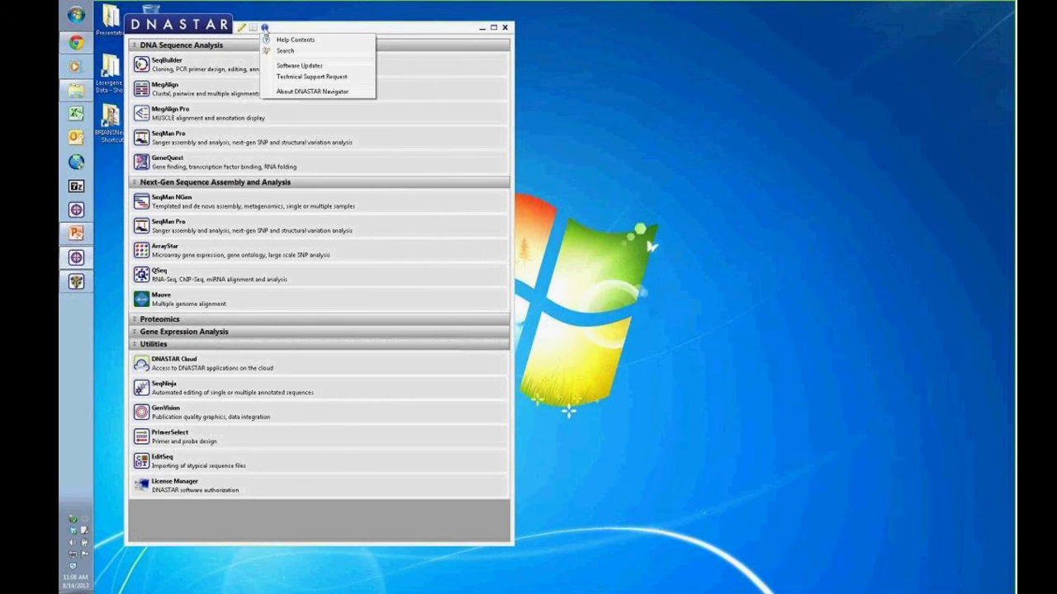
pyautogui.click(285, 50)
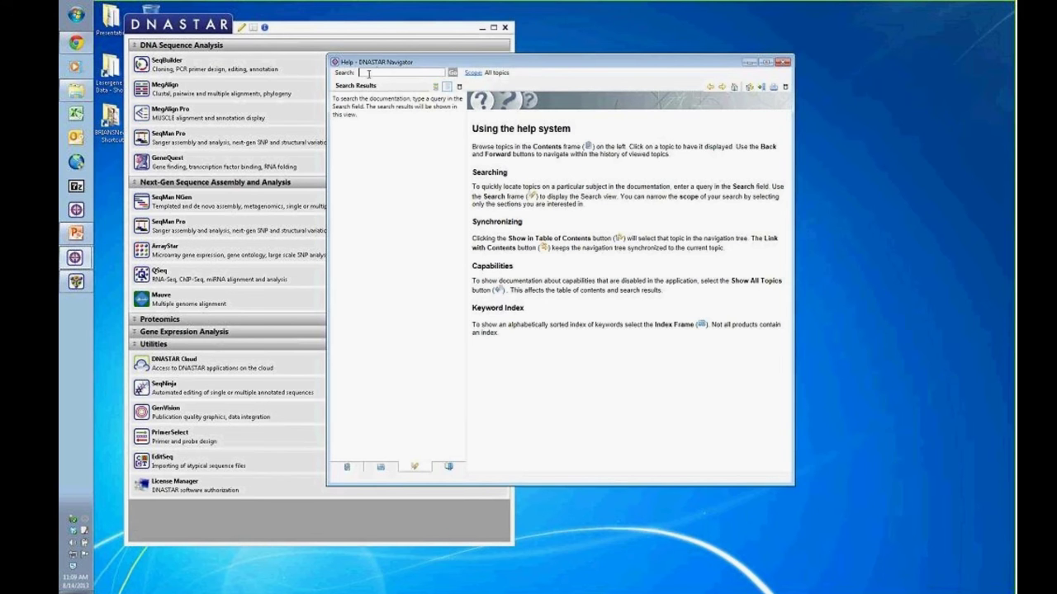
pyautogui.write('cloning')
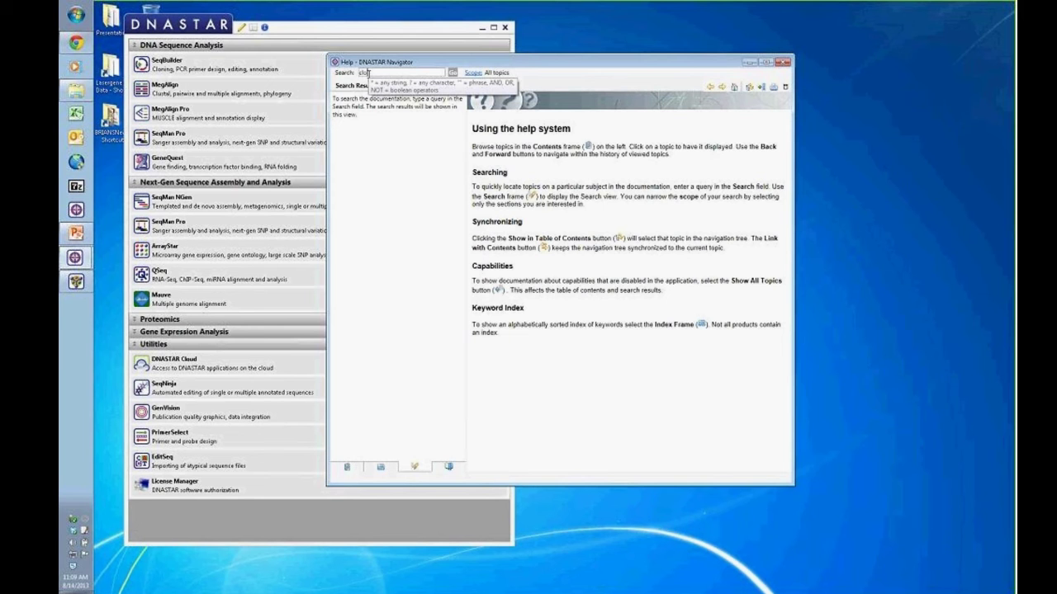
pyautogui.press('Return')
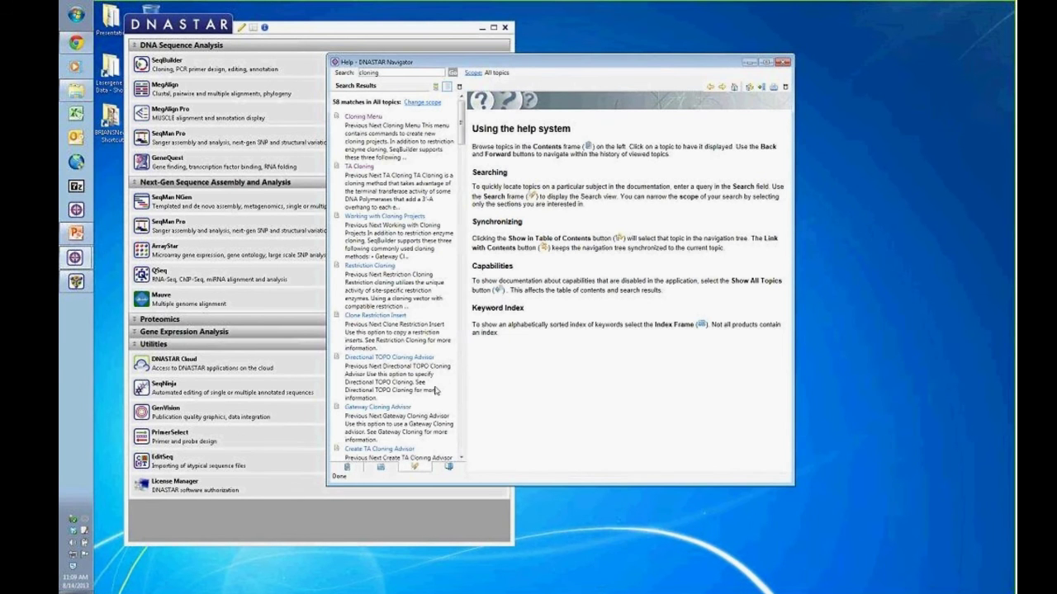
# Step: Read the TA Cloning help topic with its subtopics Select a Sequence for Cloning and Cloning the Selected Sequence Insert
pyautogui.click(362, 168)
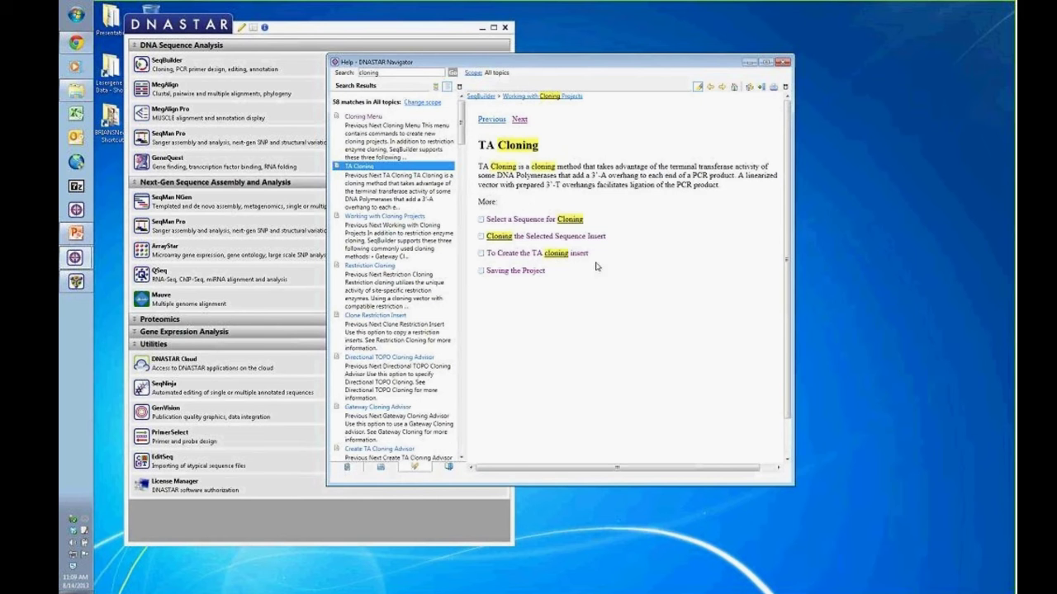
pyautogui.click(534, 220)
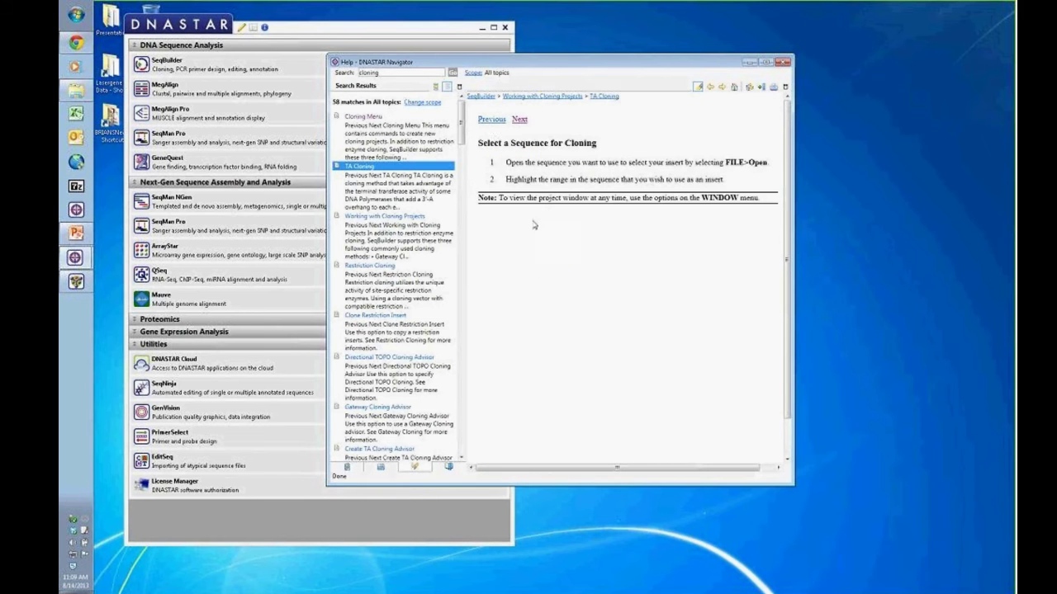
pyautogui.click(709, 88)
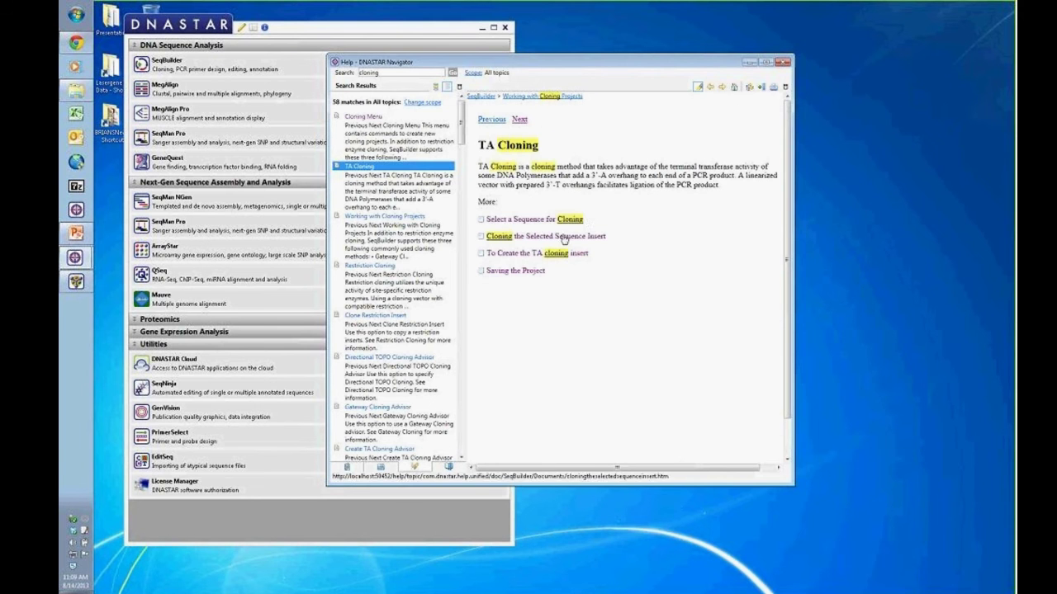
pyautogui.click(523, 236)
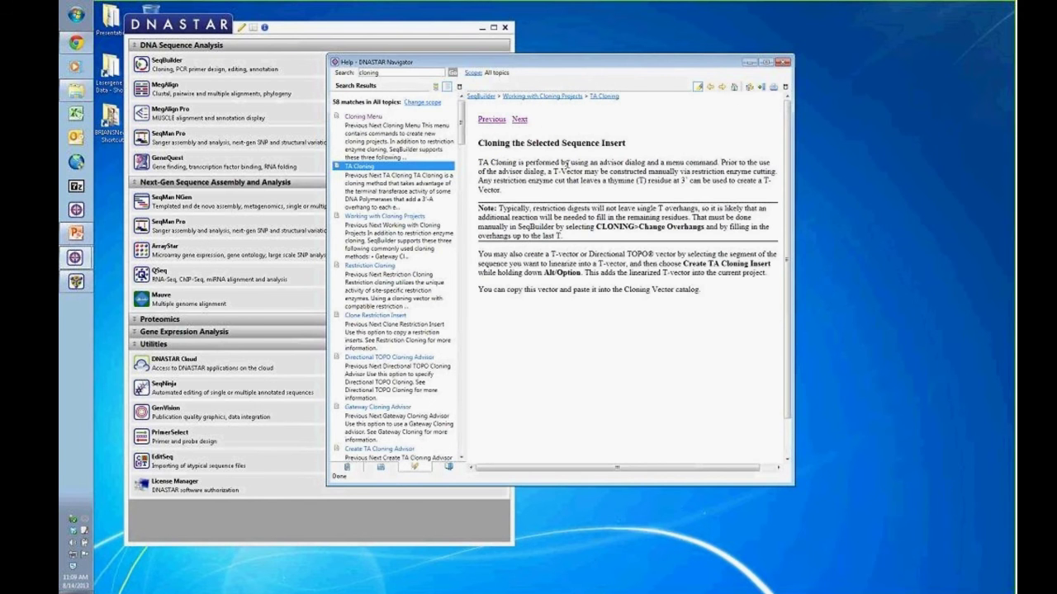
pyautogui.click(710, 88)
# Step: Read the help page on creating the TA cloning insert and close the help window
pyautogui.click(503, 253)
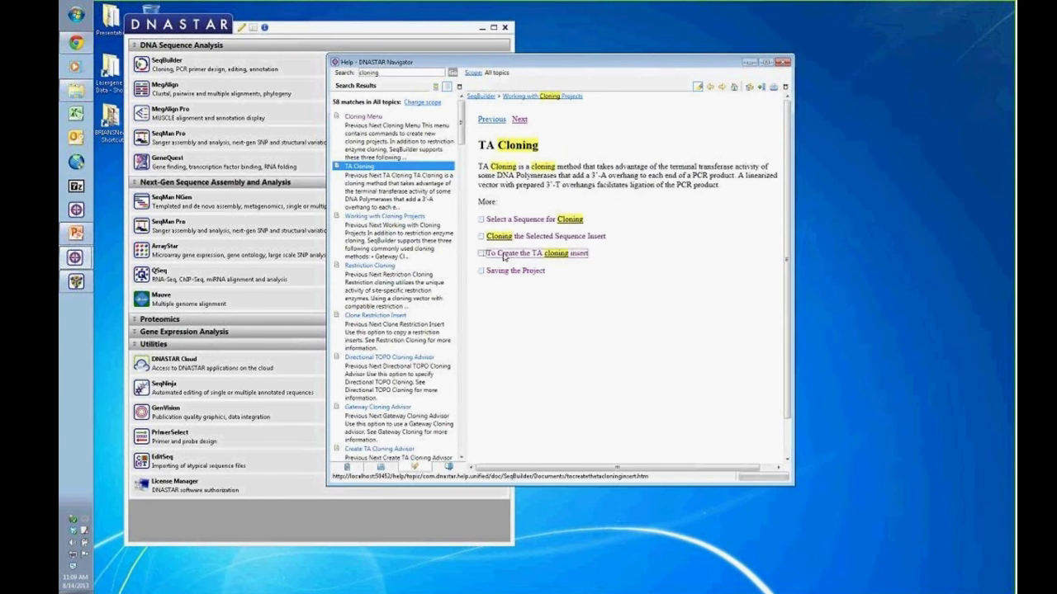
pyautogui.scroll(-3, 785, 144)
pyautogui.scroll(3, 743, 248)
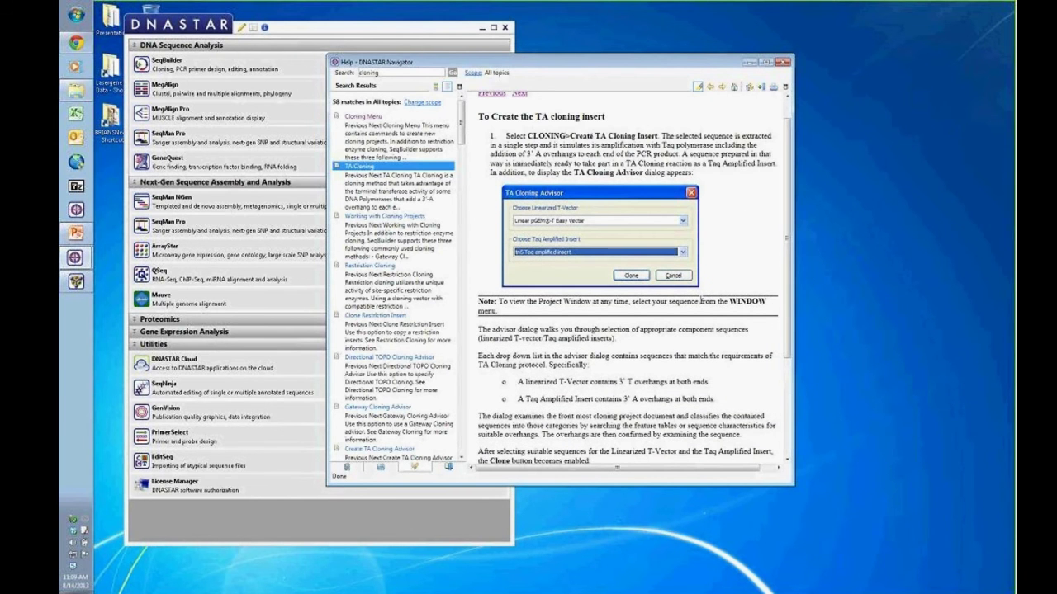
pyautogui.click(709, 88)
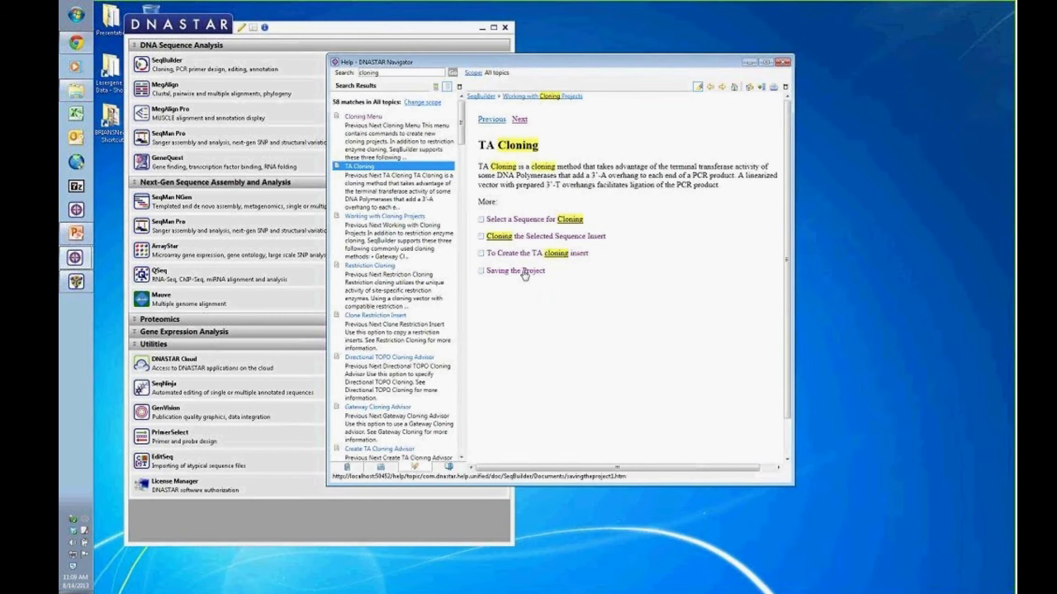
pyautogui.click(785, 61)
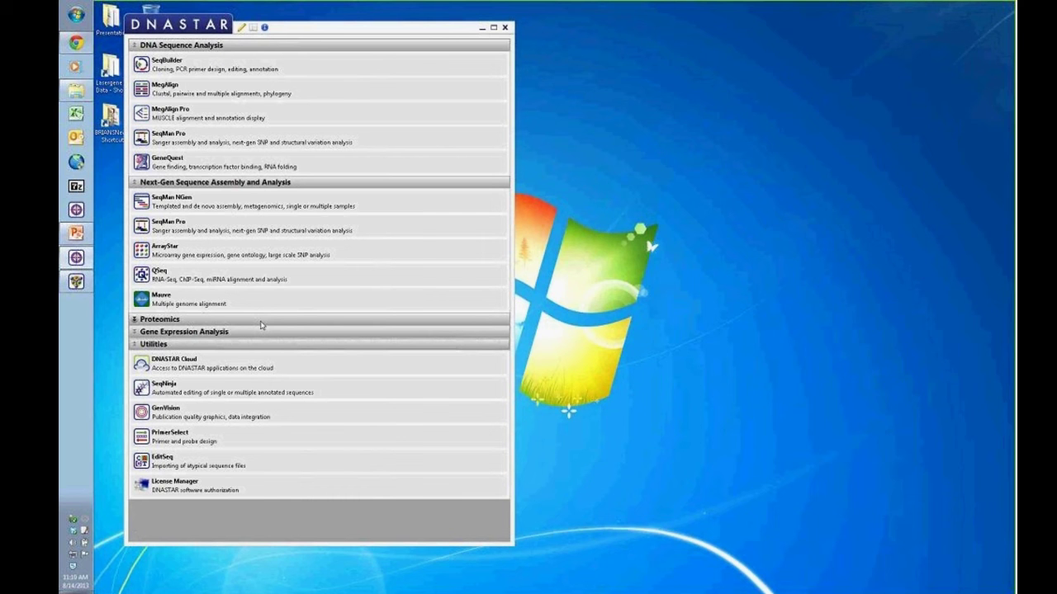
# Step: Launch SeqBuilder and maximize its window
pyautogui.click(178, 67)
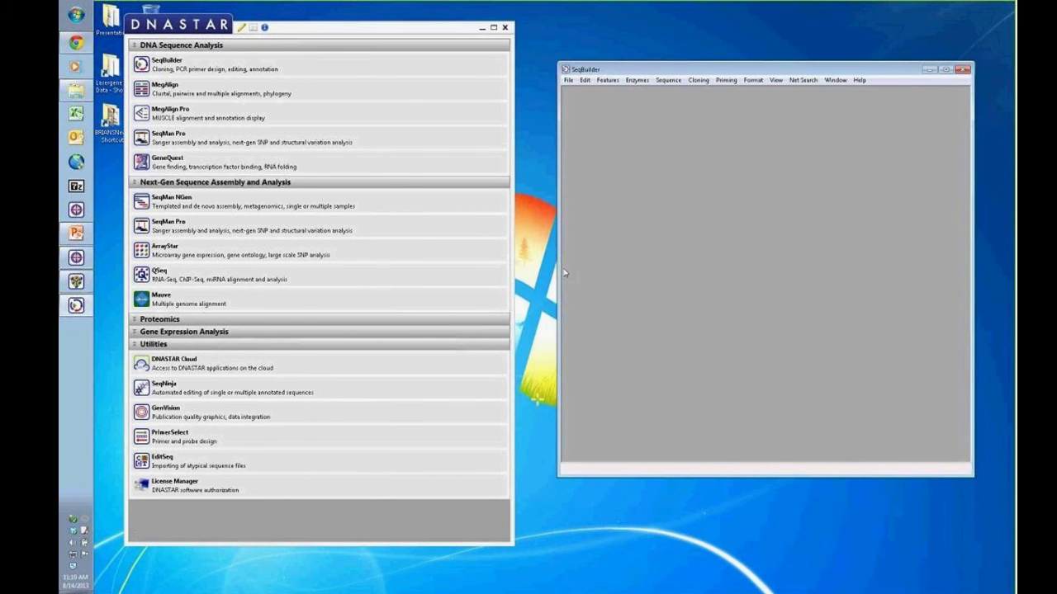
pyautogui.moveTo(561, 272); pyautogui.dragTo(205, 275)
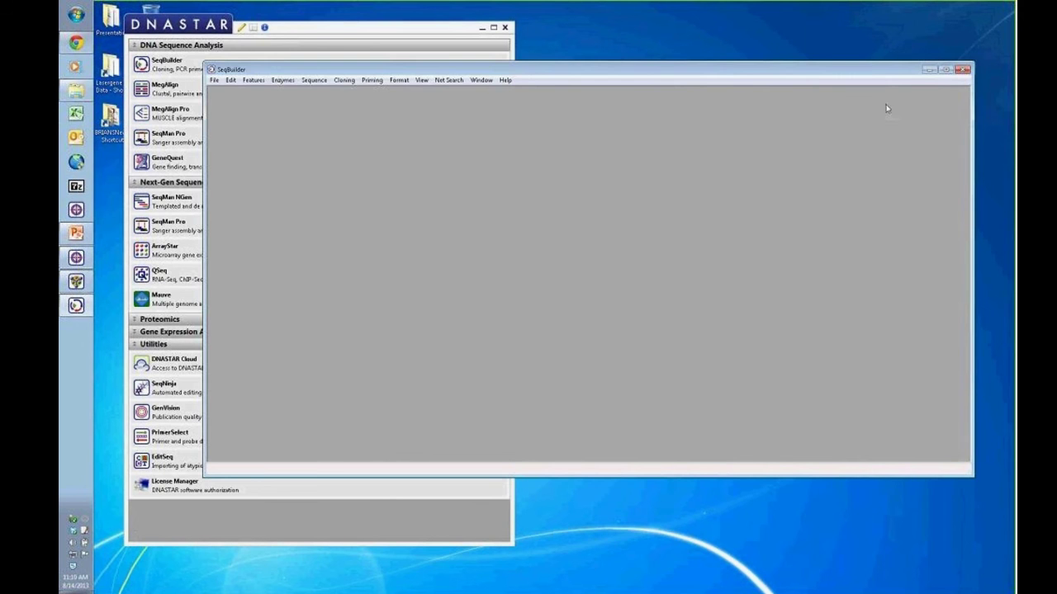
pyautogui.click(946, 70)
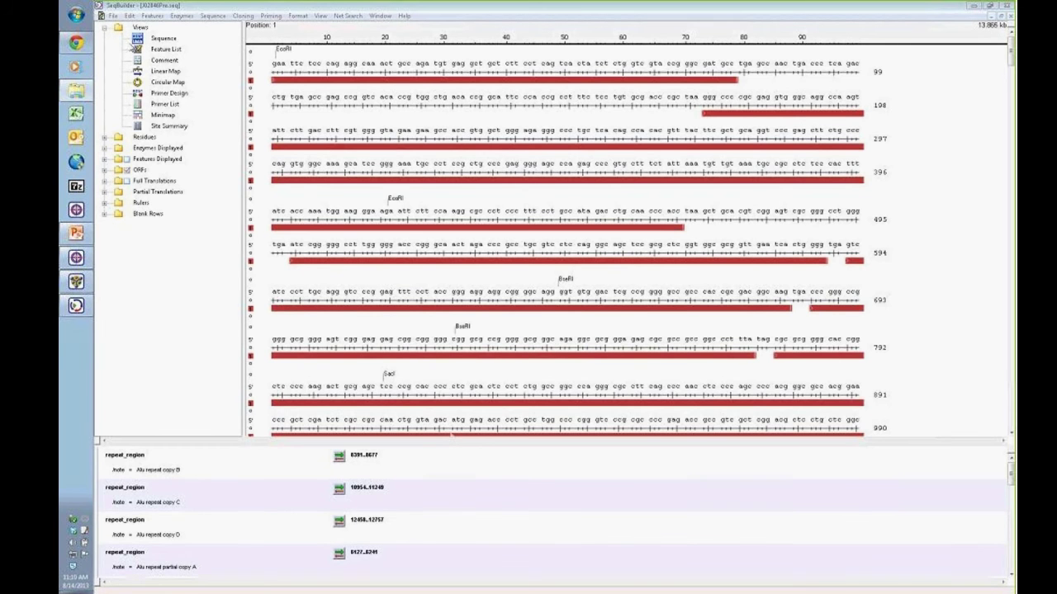
# Step: Retrieve the Entrez sequence with ID J02846 from the Nucleotide database
pyautogui.click(113, 17)
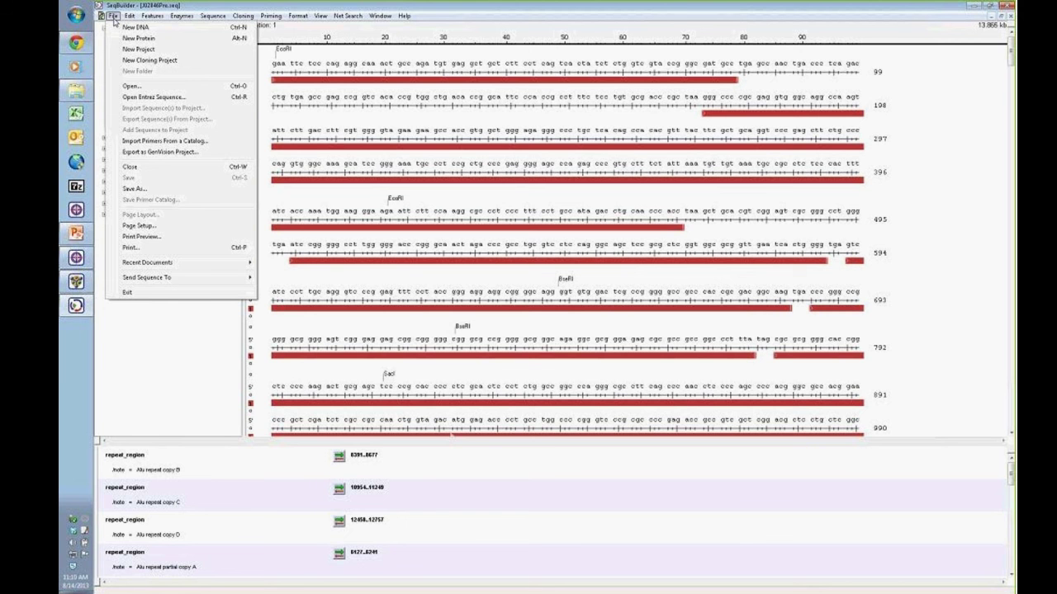
pyautogui.click(149, 98)
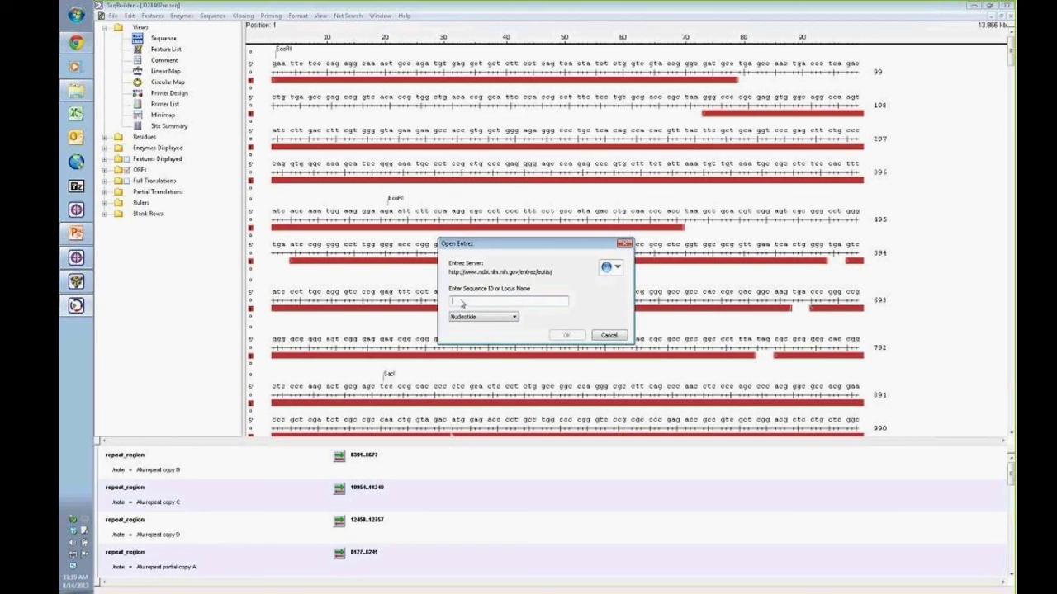
pyautogui.write('30')
pyautogui.press('BackSpace')
pyautogui.write('02846')
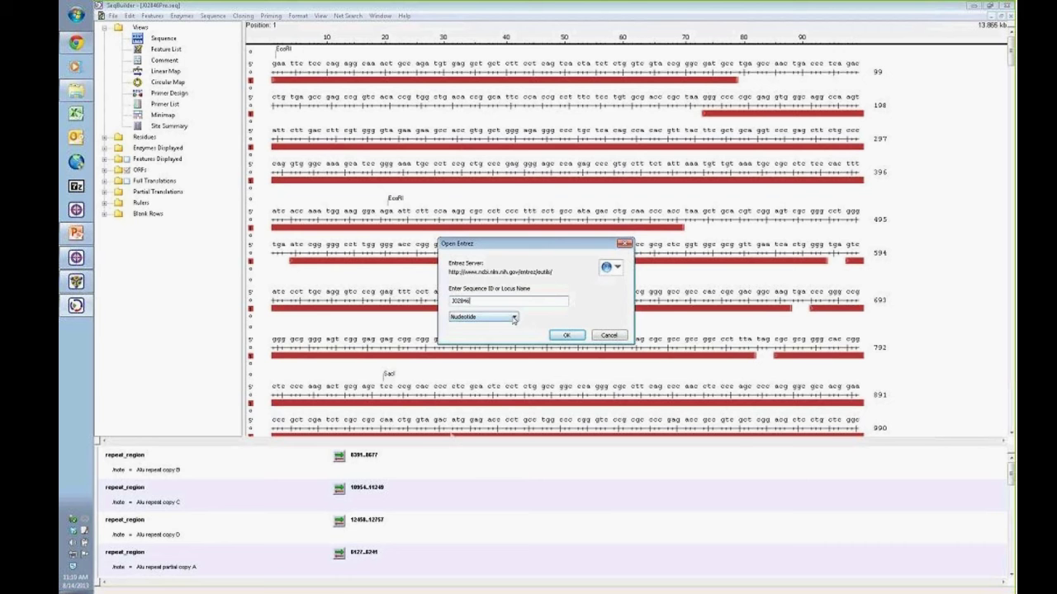
pyautogui.click(513, 317)
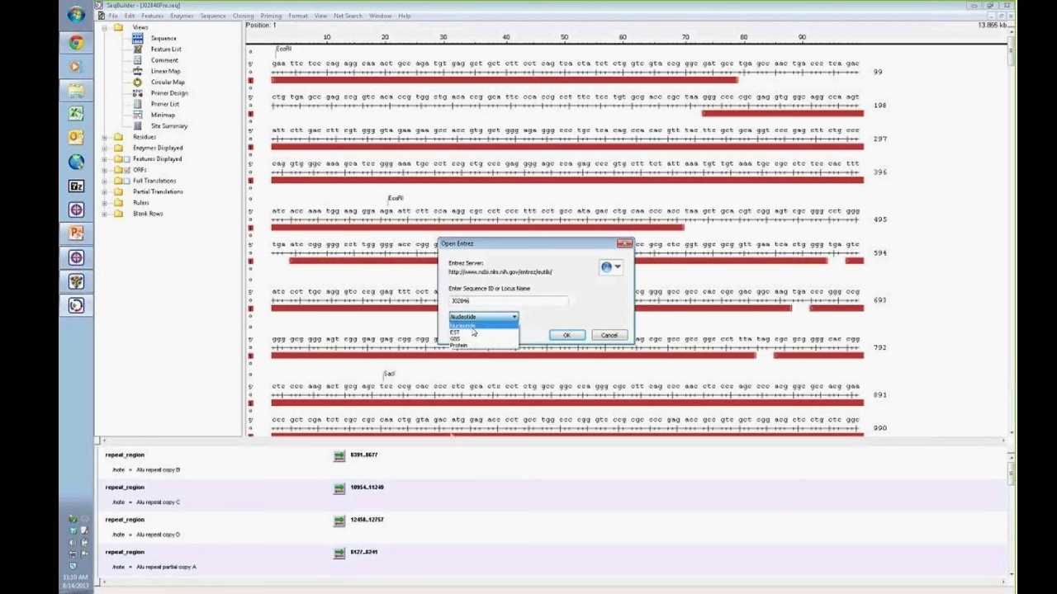
pyautogui.click(470, 326)
pyautogui.click(568, 335)
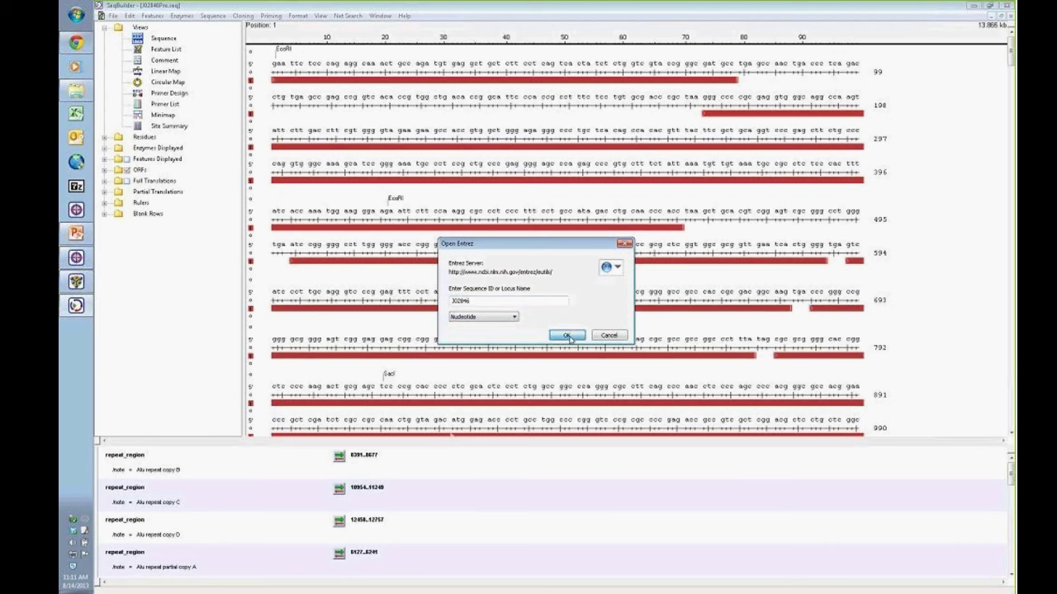
# Step: Save the downloaded sequence to the Desktop as J02846.seq in DNASTAR sequence format
pyautogui.hotkey('ctrl', 's')
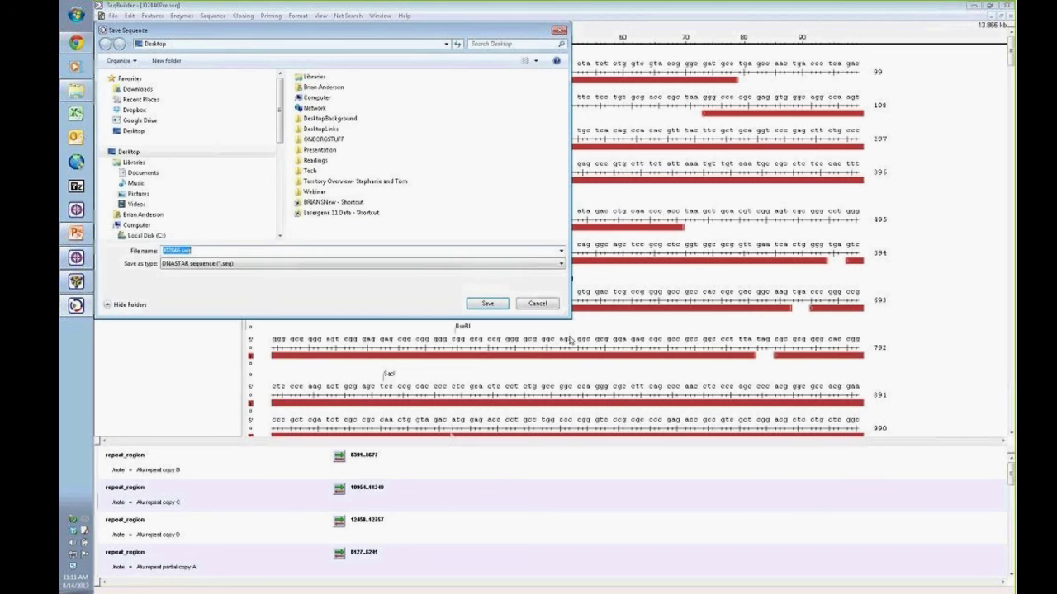
pyautogui.click(222, 251)
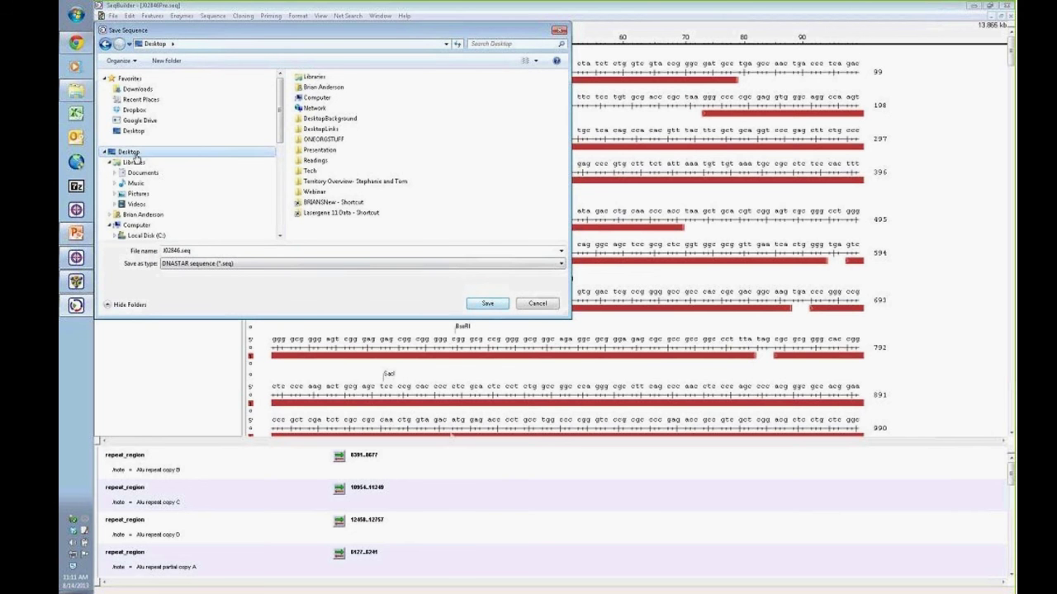
pyautogui.click(487, 304)
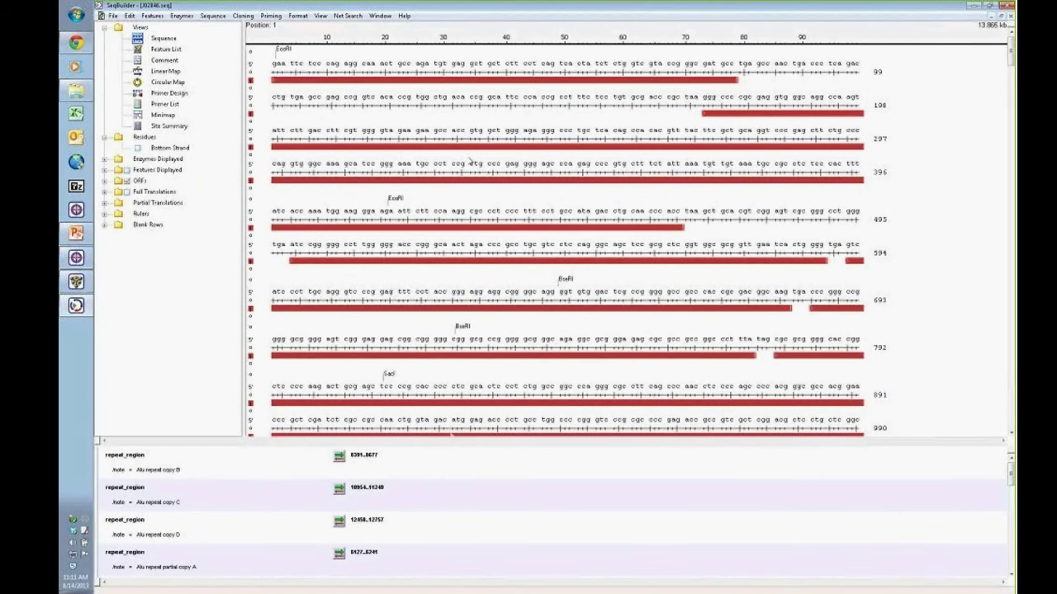
# Step: Review the Comment view of J02846.seq and close that sequence document
pyautogui.click(164, 61)
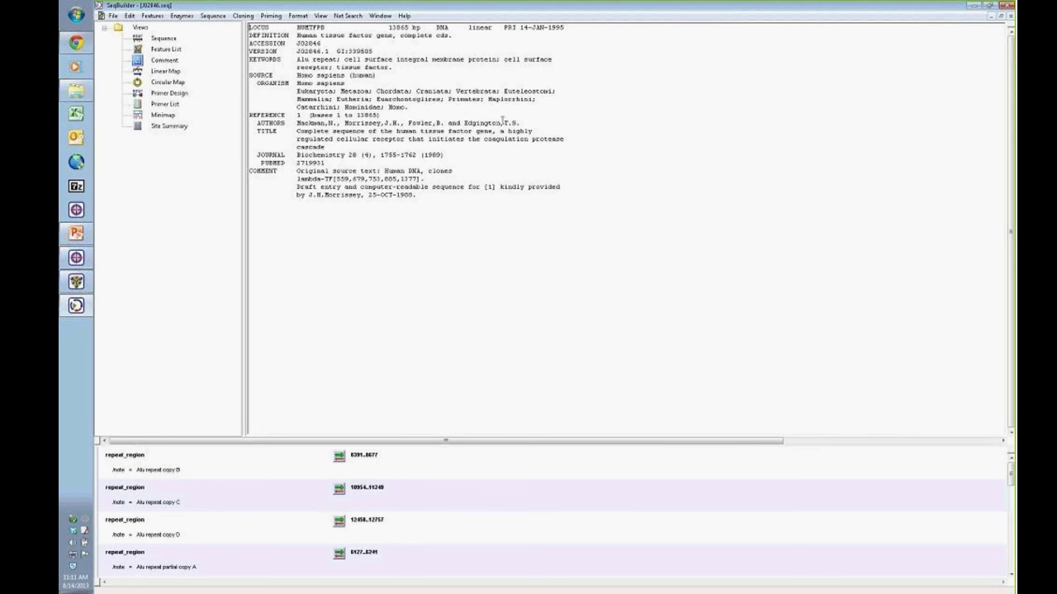
pyautogui.click(434, 197)
pyautogui.click(112, 16)
pyautogui.click(135, 27)
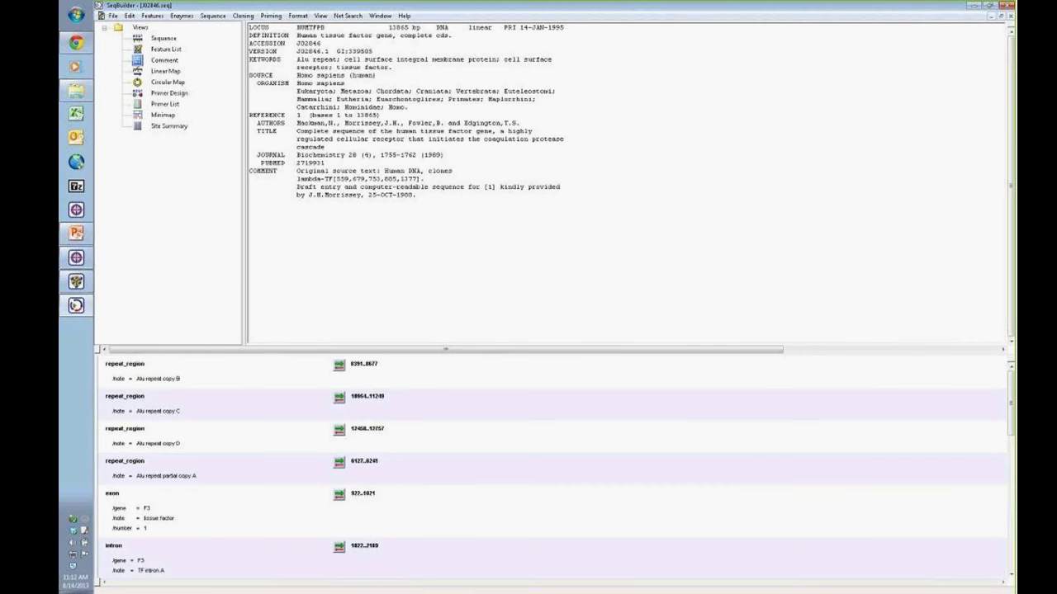
pyautogui.click(1006, 16)
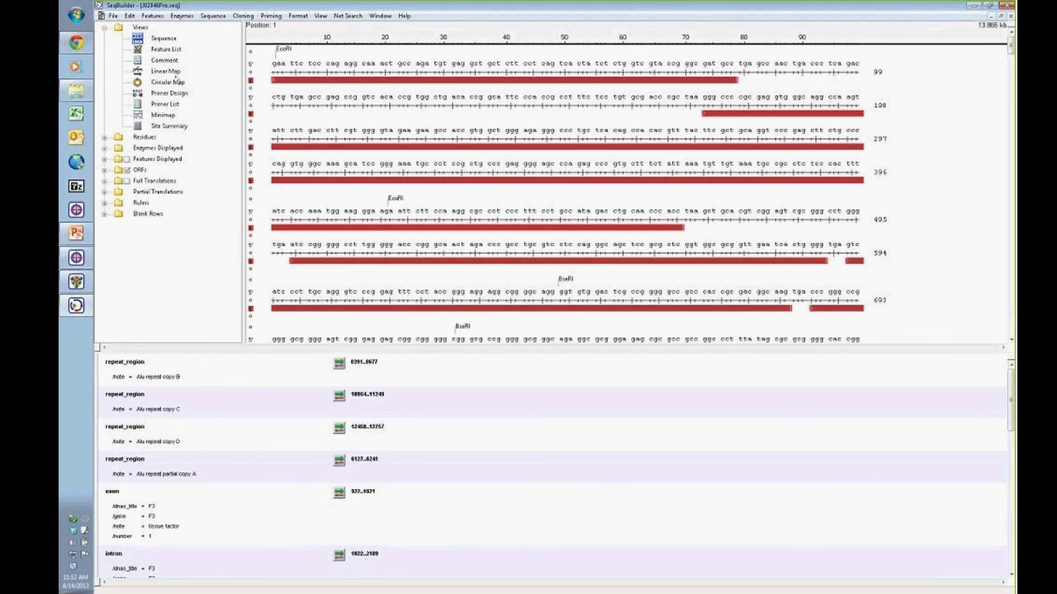
# Step: Inspect J02846Pro.seq as a linear map and a circular map, ending in the Sequence view
pyautogui.click(163, 71)
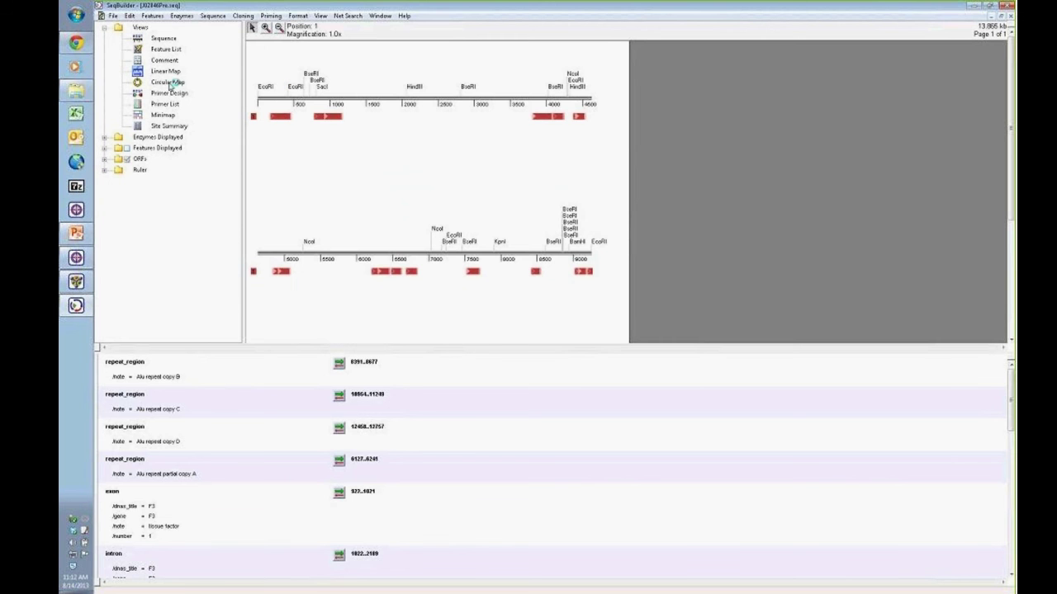
pyautogui.click(166, 82)
pyautogui.click(629, 340)
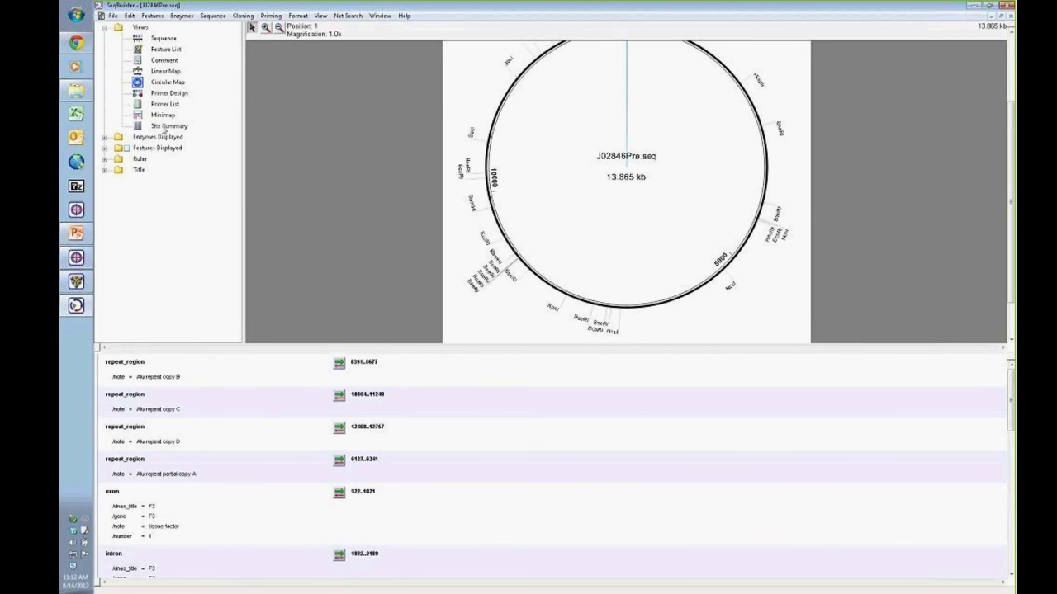
pyautogui.doubleClick(163, 38)
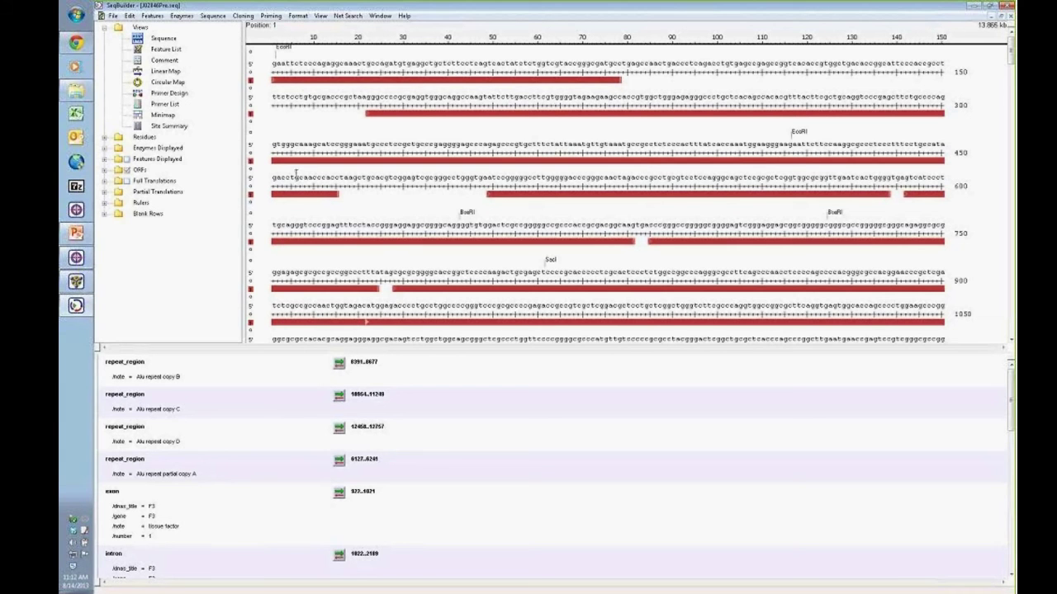
# Step: Select the Alu repeat copy B feature and look through the sequence display groups from Residues to Partial Translations
pyautogui.click(210, 369)
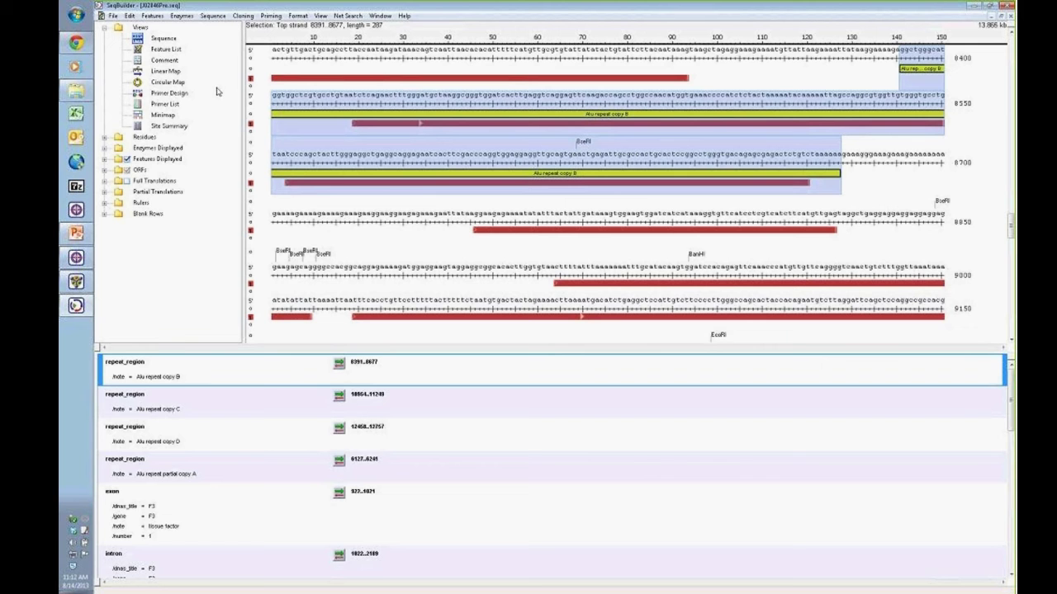
pyautogui.click(104, 138)
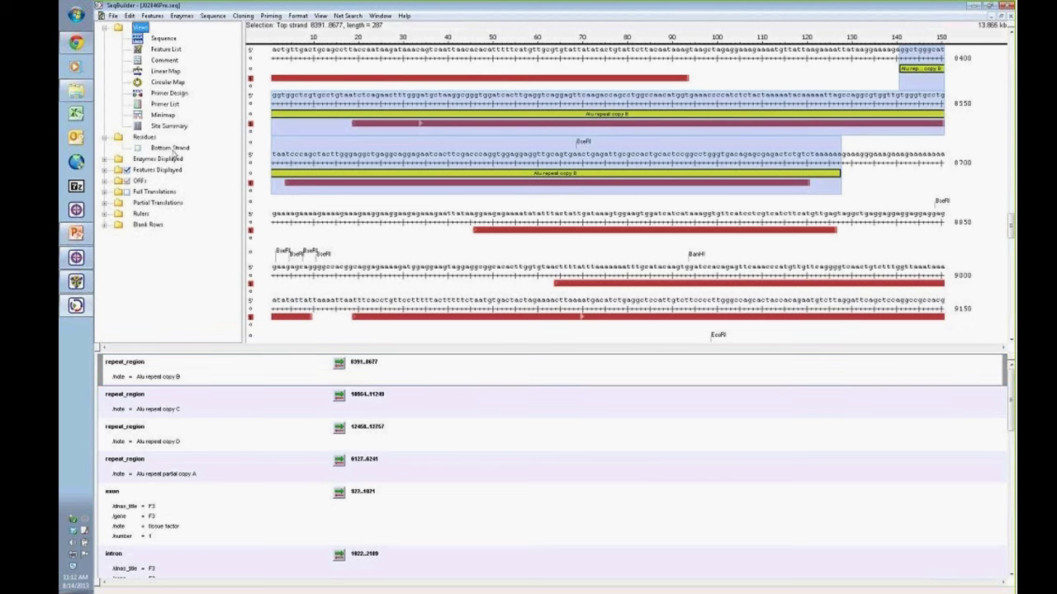
pyautogui.click(105, 138)
pyautogui.click(105, 148)
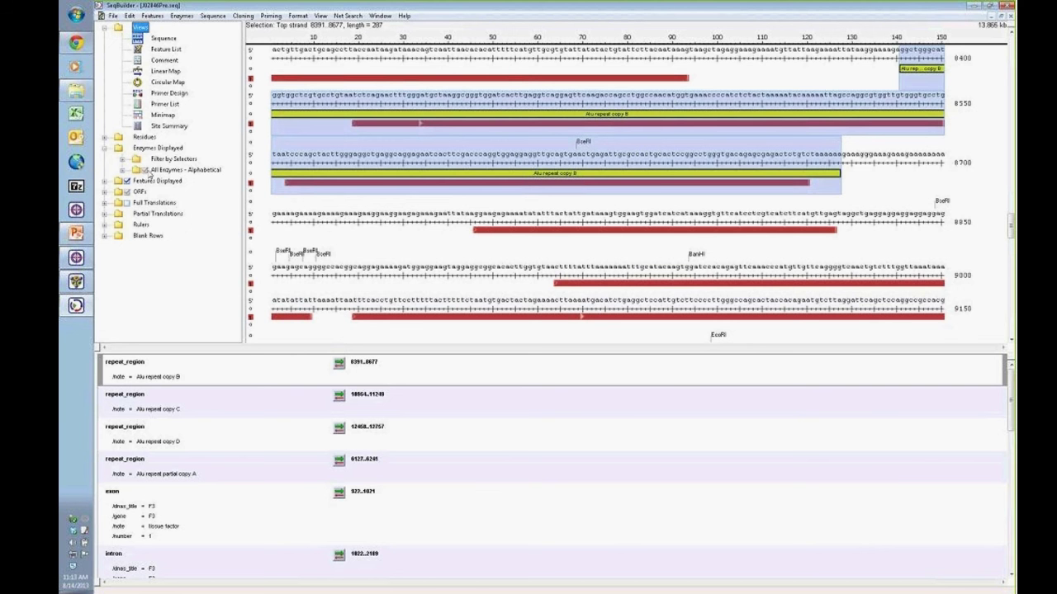
pyautogui.click(104, 182)
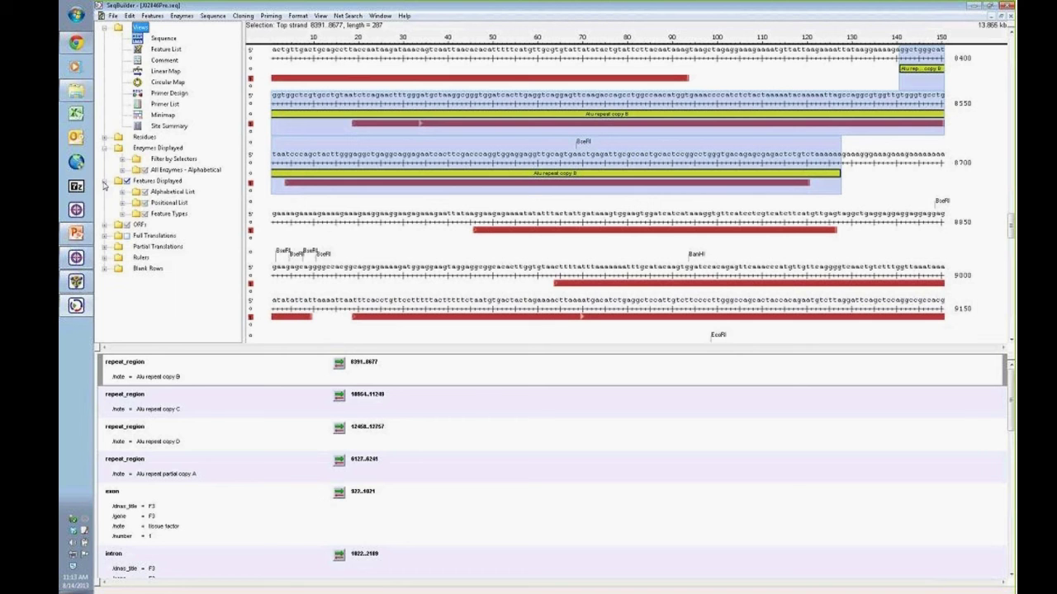
pyautogui.click(105, 225)
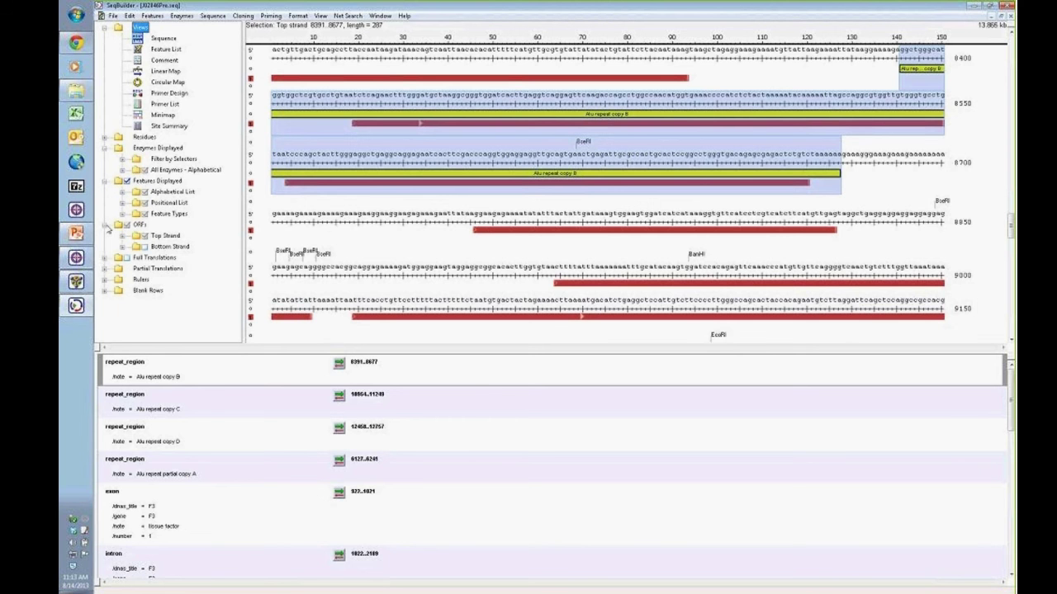
pyautogui.click(104, 257)
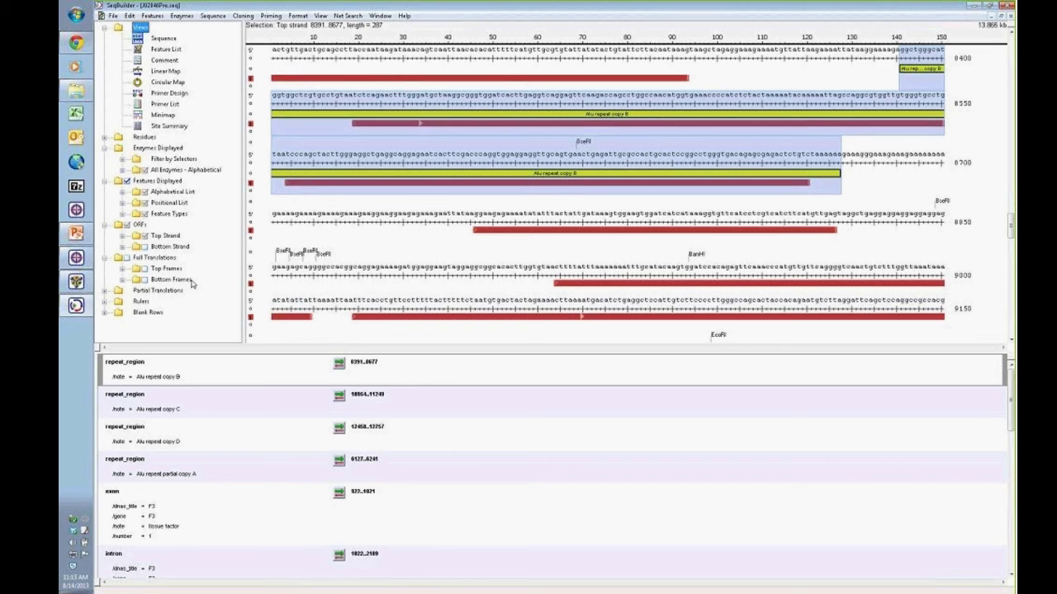
pyautogui.click(104, 290)
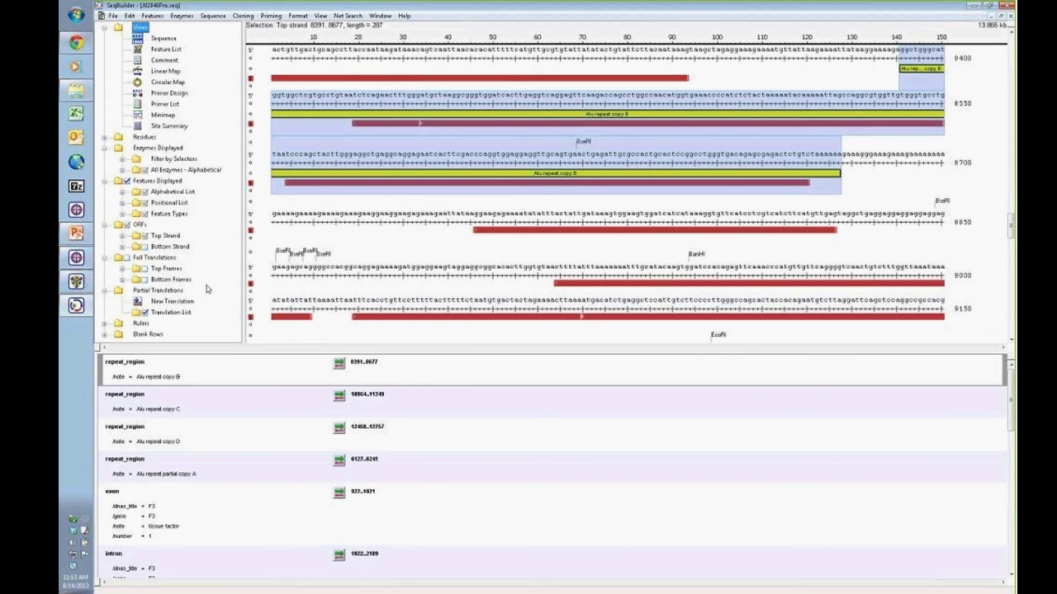
# Step: Select the ORF spanning 8746 to 8829 and try to create a new partial translation from it
pyautogui.click(544, 233)
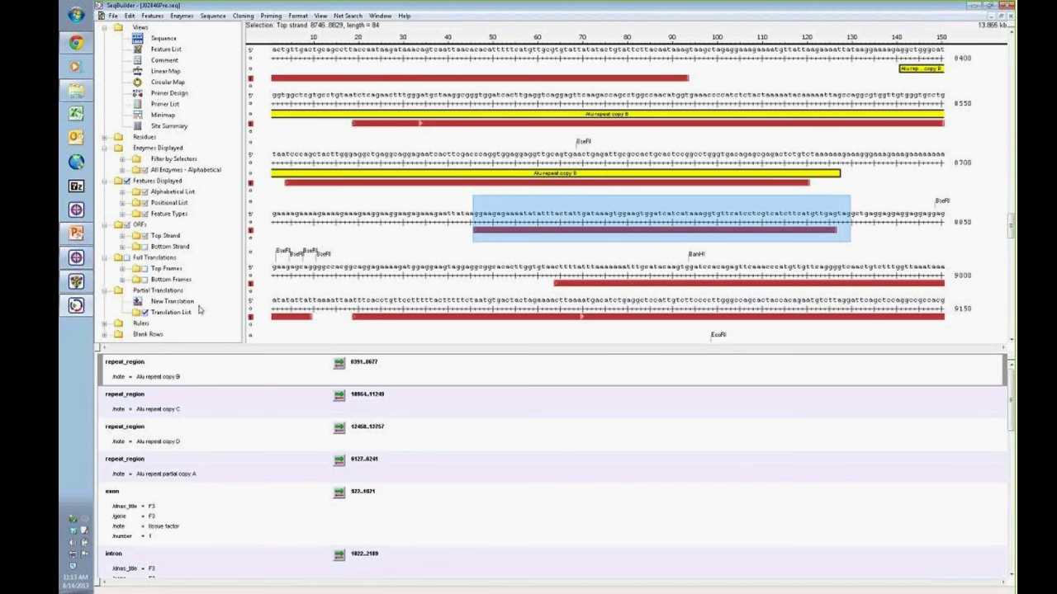
pyautogui.doubleClick(175, 302)
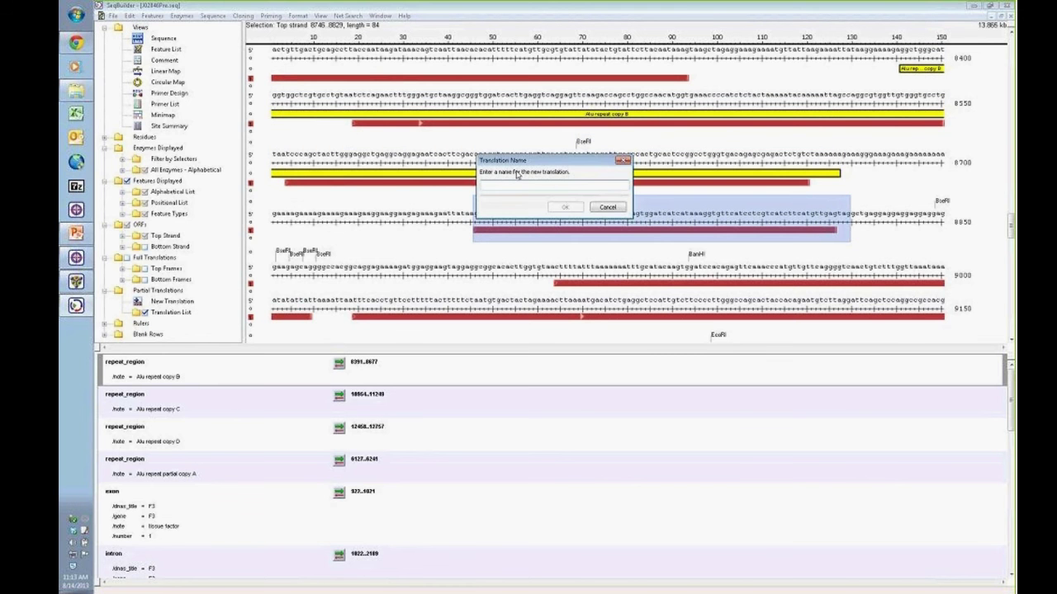
pyautogui.write('Exon')
pyautogui.click(621, 209)
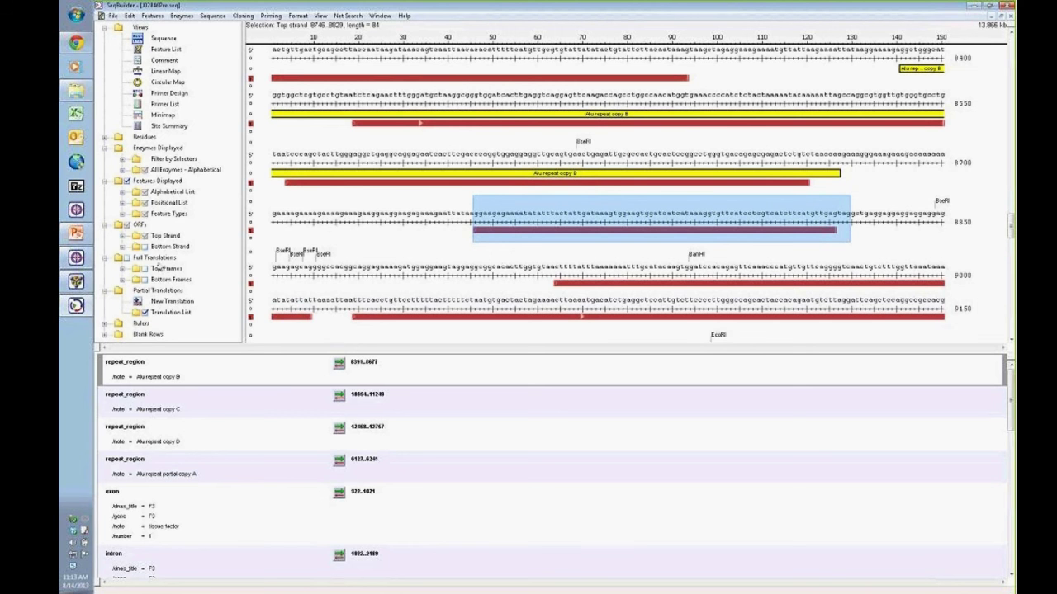
# Step: Check the Rulers group, and collapse the expanded display groups from Partial Translations back to Enzymes Displayed
pyautogui.click(133, 273)
pyautogui.click(133, 274)
pyautogui.click(105, 324)
pyautogui.click(108, 320)
pyautogui.click(105, 324)
pyautogui.click(106, 322)
pyautogui.click(105, 292)
pyautogui.click(105, 258)
pyautogui.click(105, 225)
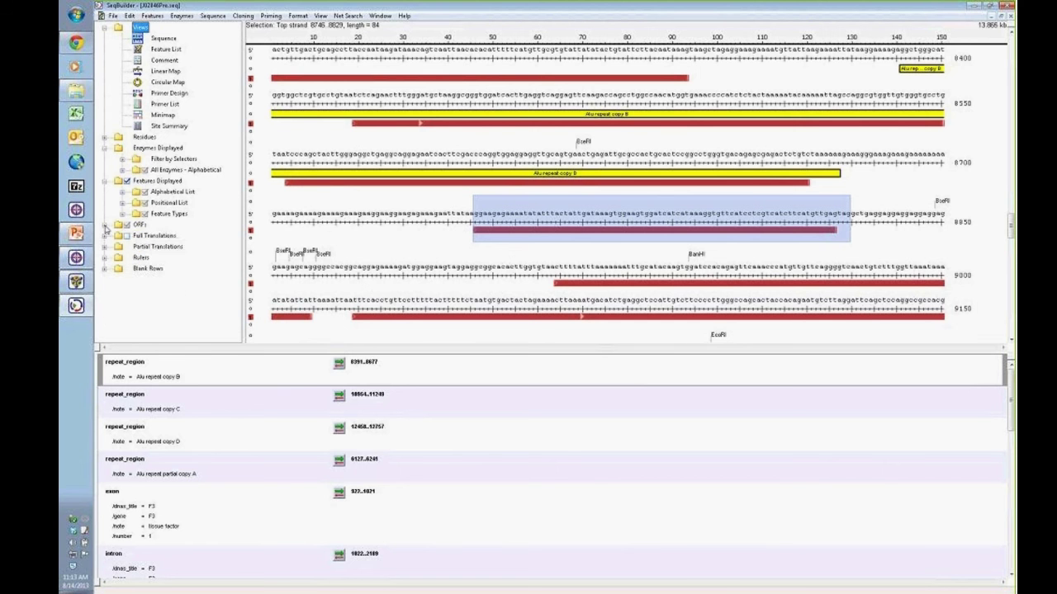
pyautogui.click(105, 181)
pyautogui.click(104, 148)
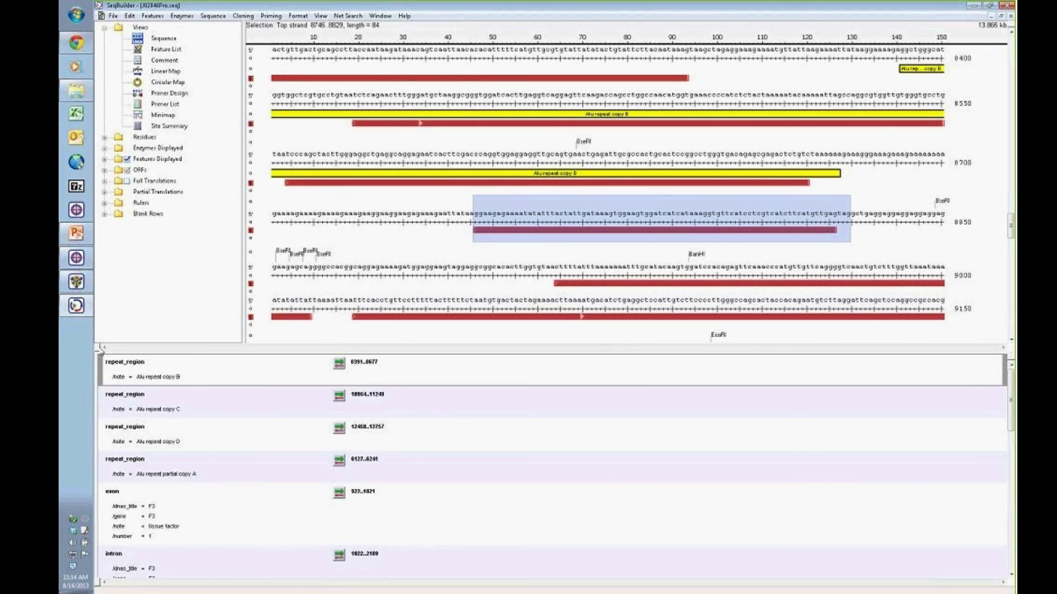
# Step: Split the upper pane into two side-by-side views and show the Feature List in the second one
pyautogui.moveTo(98, 348); pyautogui.dragTo(134, 347)
pyautogui.moveTo(784, 151); pyautogui.dragTo(832, 124)
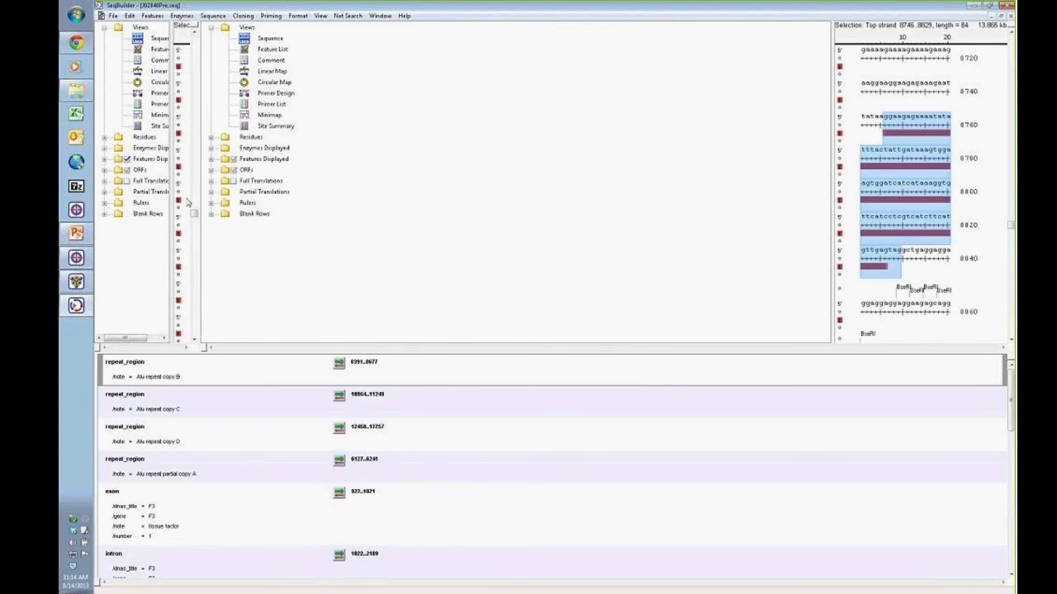
pyautogui.moveTo(201, 198); pyautogui.dragTo(728, 182)
pyautogui.moveTo(988, 124); pyautogui.dragTo(862, 123)
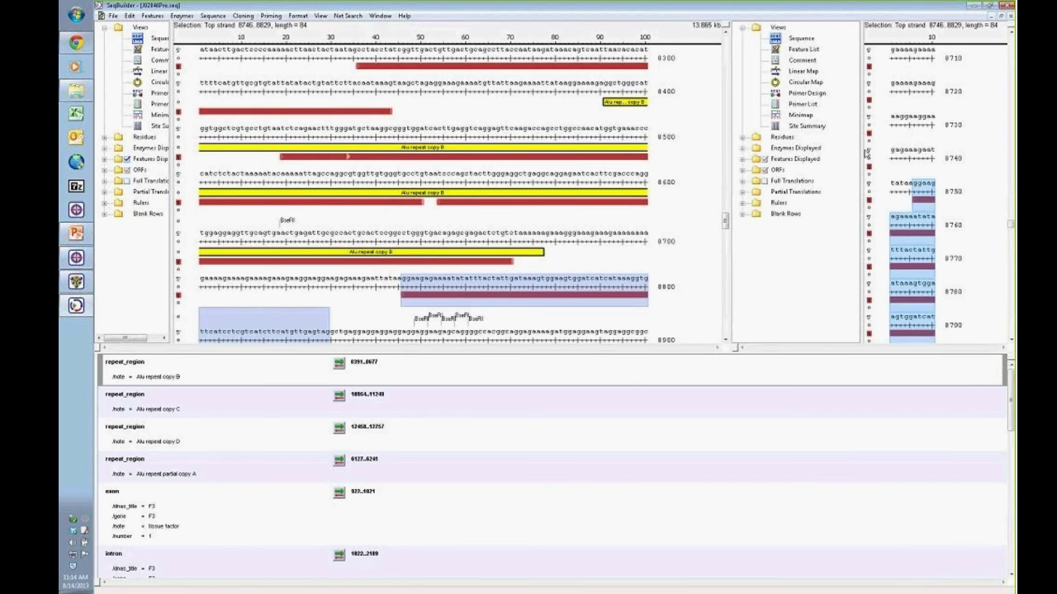
pyautogui.click(800, 53)
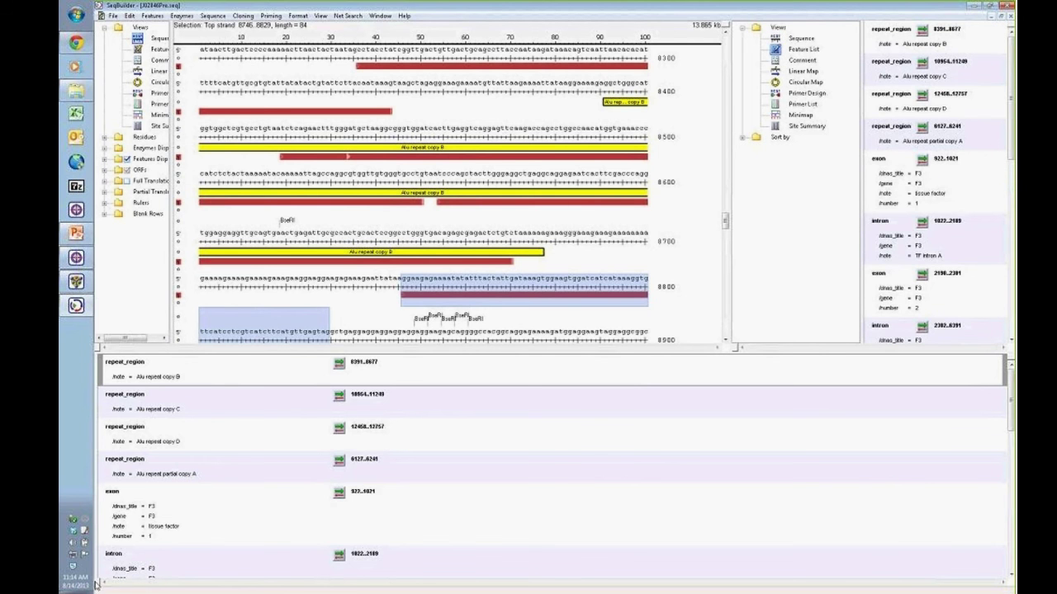
# Step: Split the lower pane side by side, reveal the outline of the wider view, and try Linear Map before settling on Sequence there
pyautogui.moveTo(98, 581); pyautogui.dragTo(241, 570)
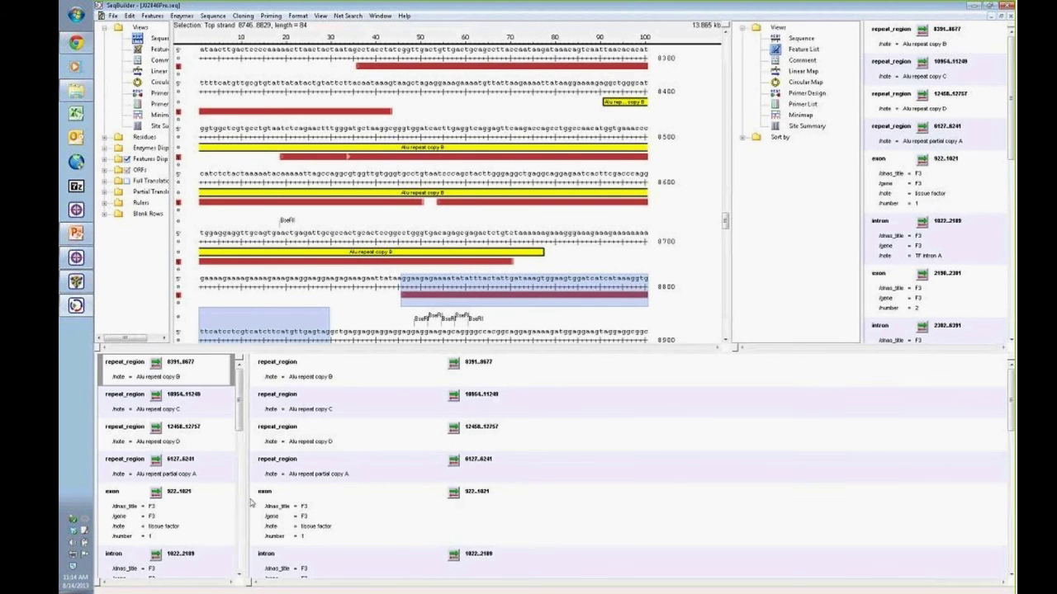
pyautogui.moveTo(252, 503); pyautogui.dragTo(265, 503)
pyautogui.moveTo(98, 493)
pyautogui.mouseDown()
pyautogui.moveTo(185, 494)
pyautogui.moveTo(98, 476)
pyautogui.mouseUp()
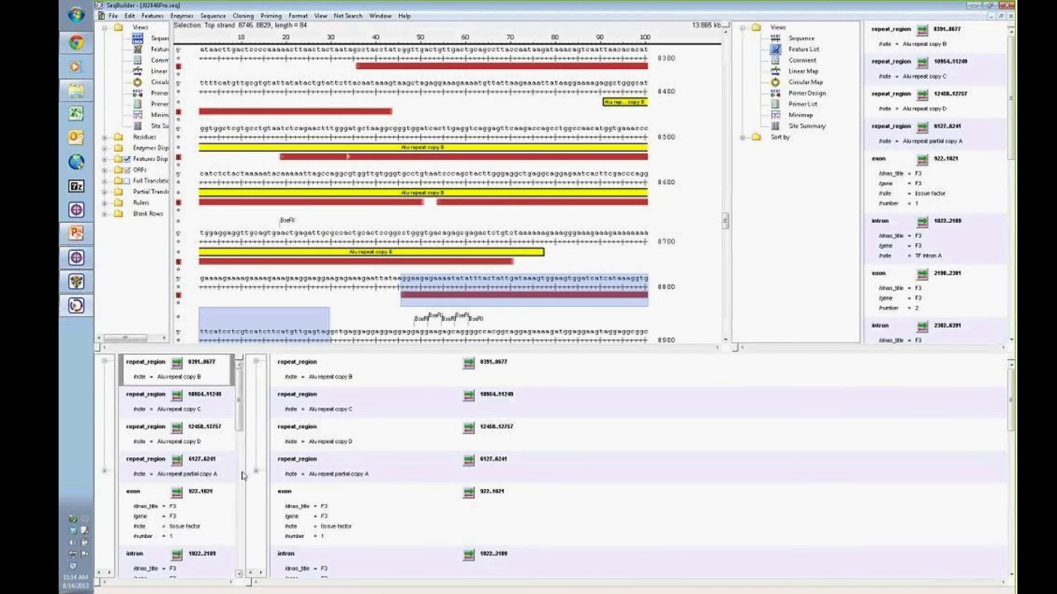
pyautogui.moveTo(238, 476); pyautogui.dragTo(247, 438)
pyautogui.click(172, 445)
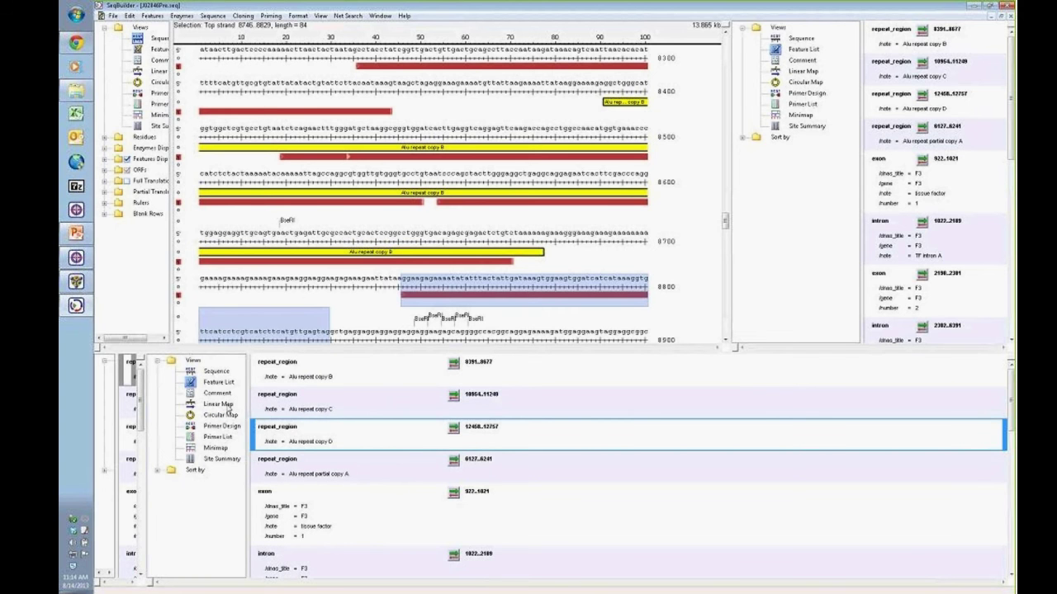
pyautogui.click(221, 404)
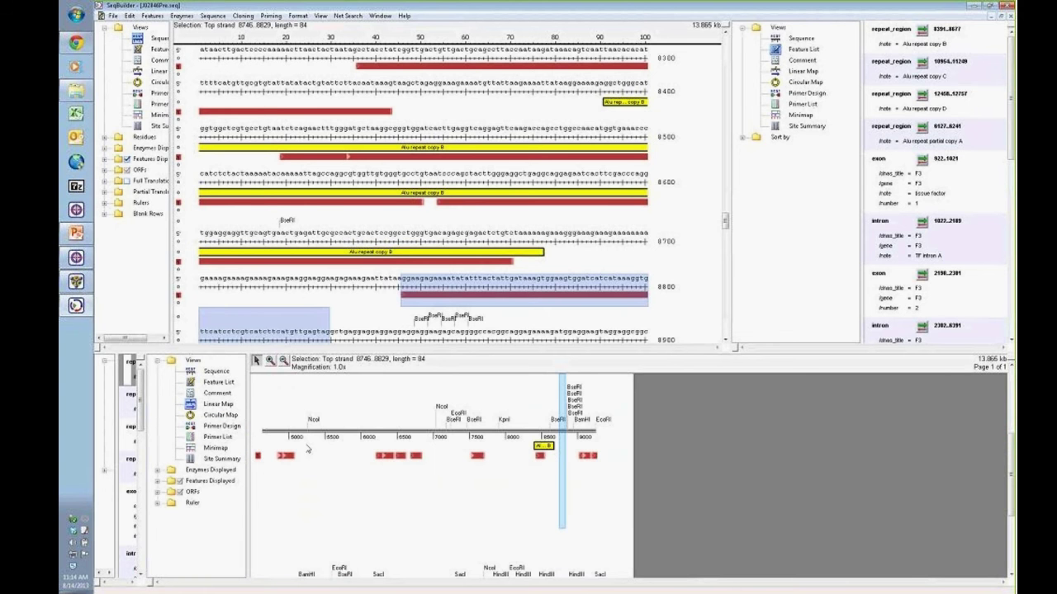
pyautogui.click(218, 374)
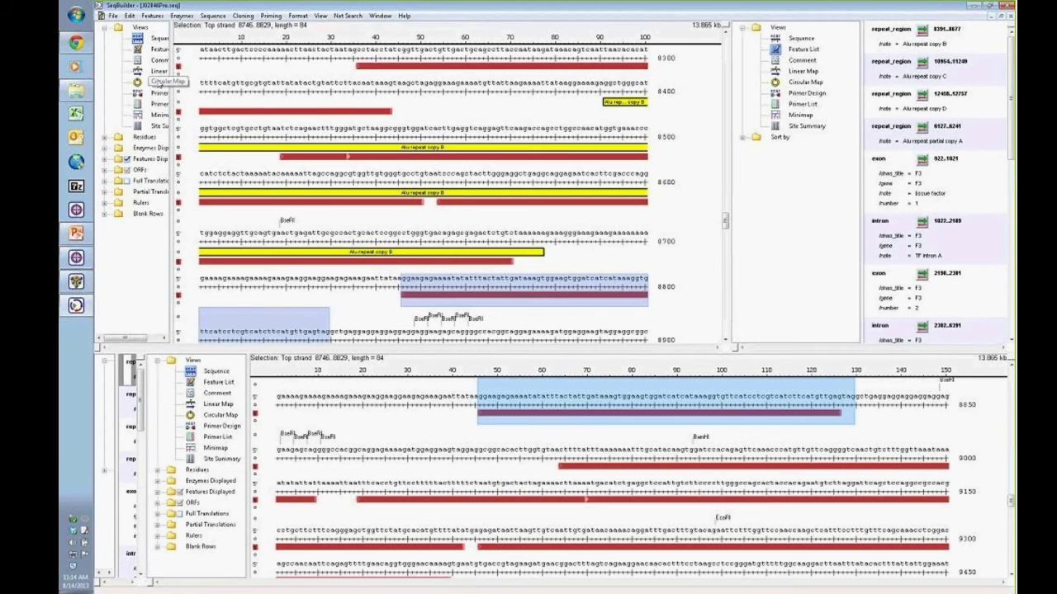
# Step: Show the Linear Map in the first upper view and enlarge the lower Sequence view in width and height
pyautogui.click(158, 72)
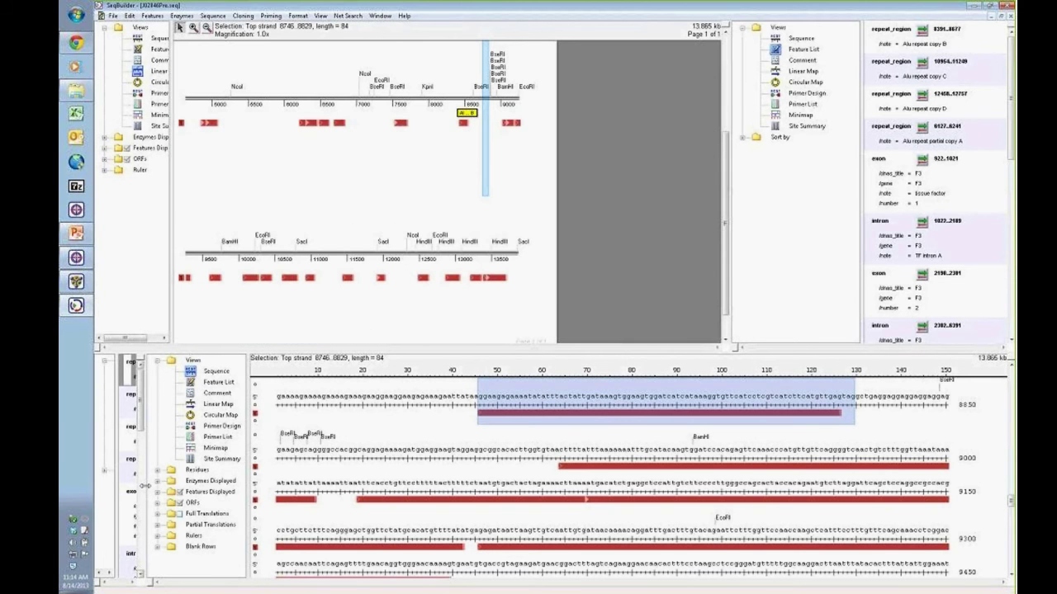
pyautogui.moveTo(105, 492); pyautogui.dragTo(97, 487)
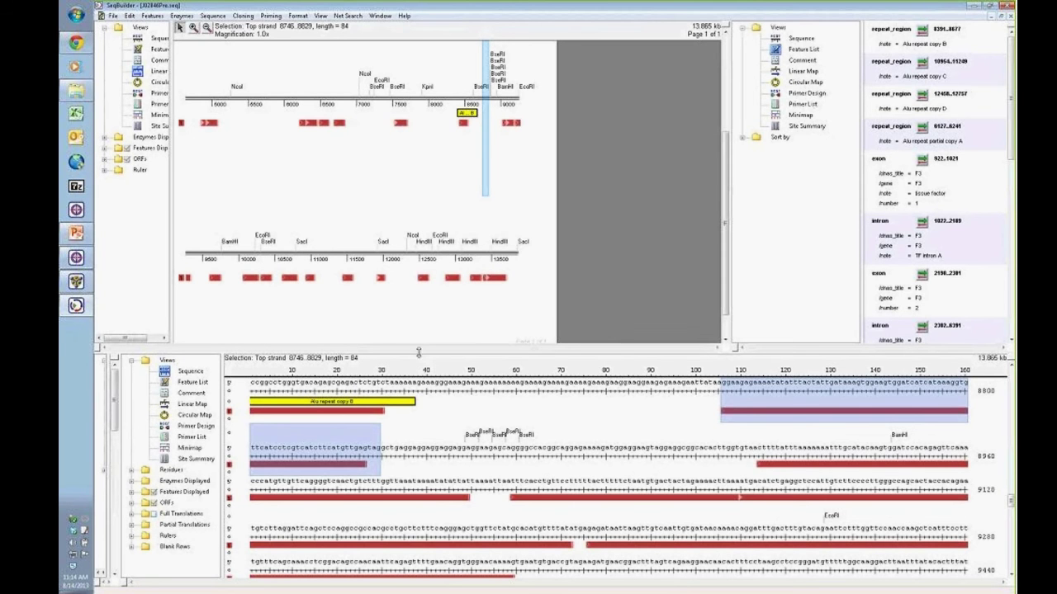
pyautogui.moveTo(428, 352); pyautogui.dragTo(438, 299)
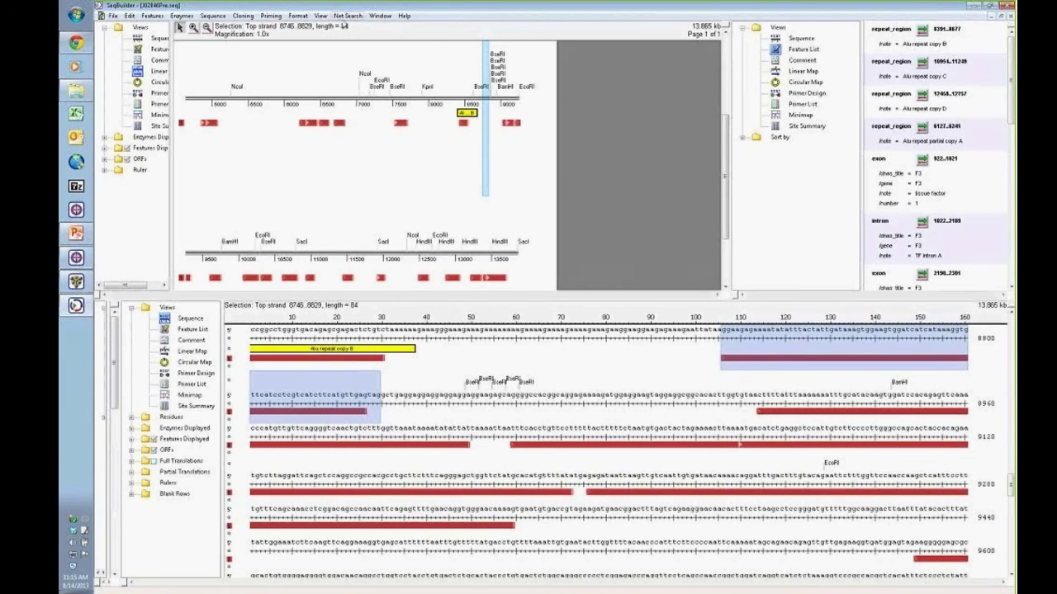
pyautogui.click(344, 18)
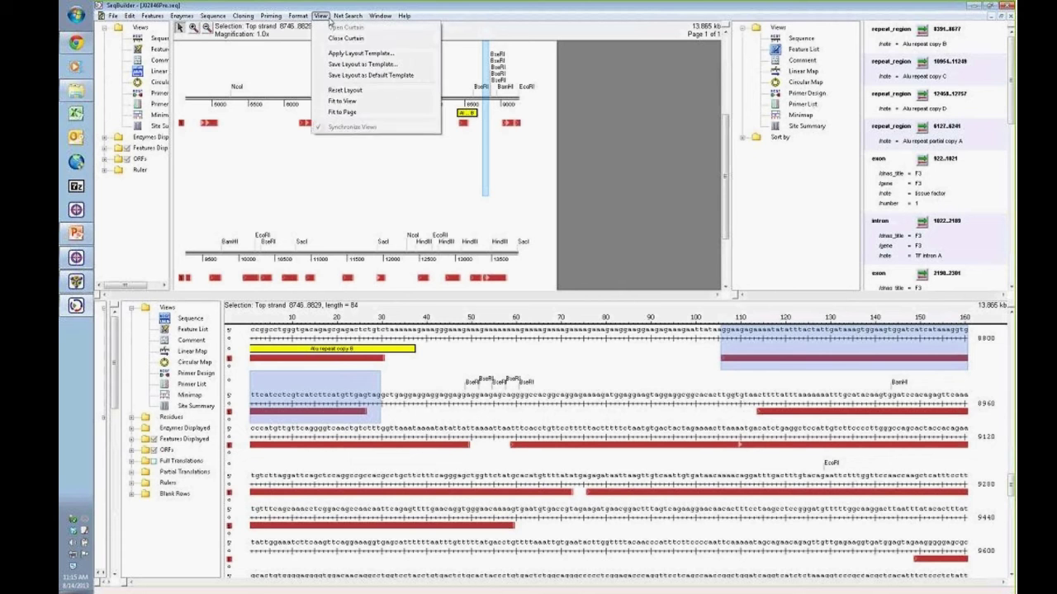
pyautogui.moveTo(329, 20)
pyautogui.click(368, 54)
pyautogui.press('Escape')
# Step: Widen the outline beside the linear map and review the enzyme selectors listed under Filter by Selectors
pyautogui.moveTo(171, 173); pyautogui.dragTo(228, 179)
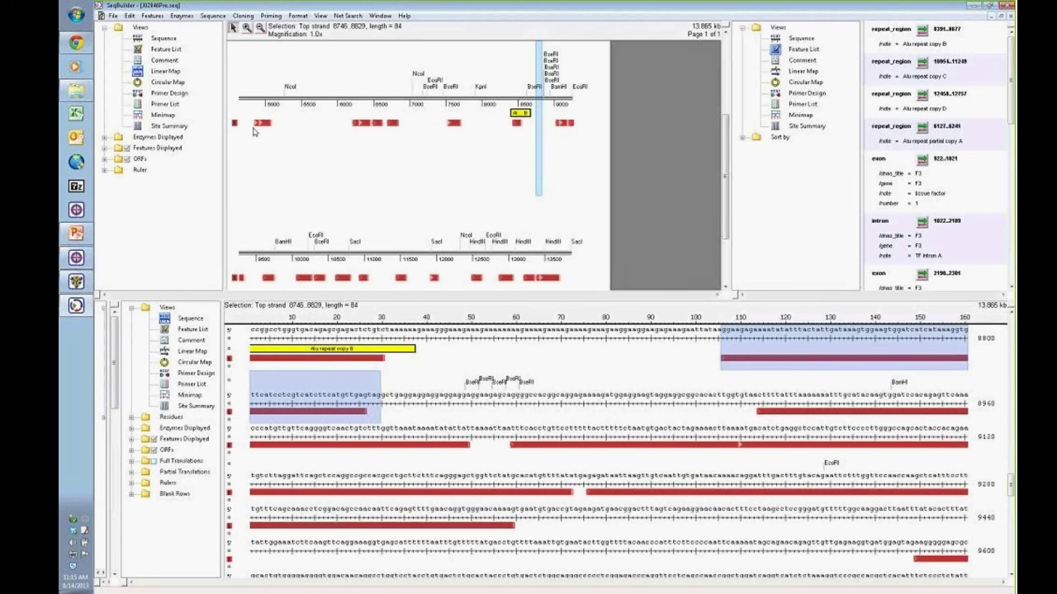
pyautogui.click(104, 138)
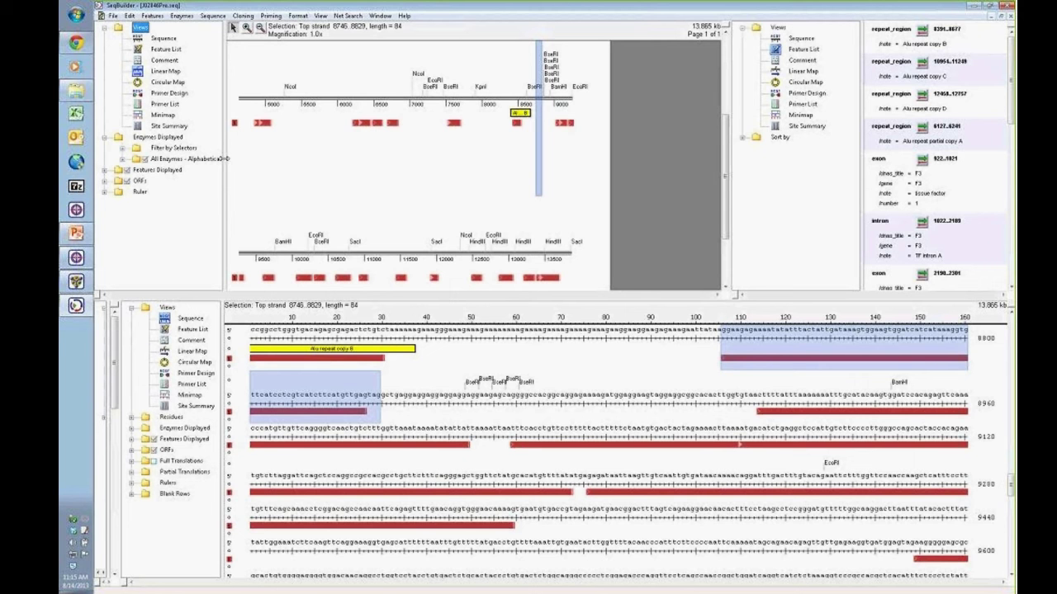
pyautogui.click(122, 149)
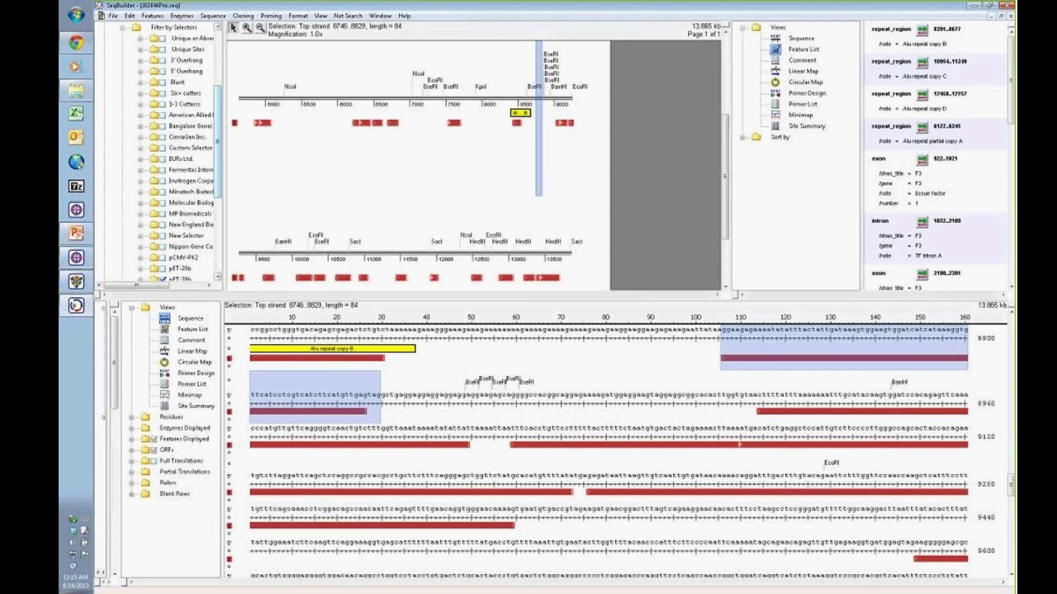
pyautogui.moveTo(223, 113); pyautogui.dragTo(246, 113)
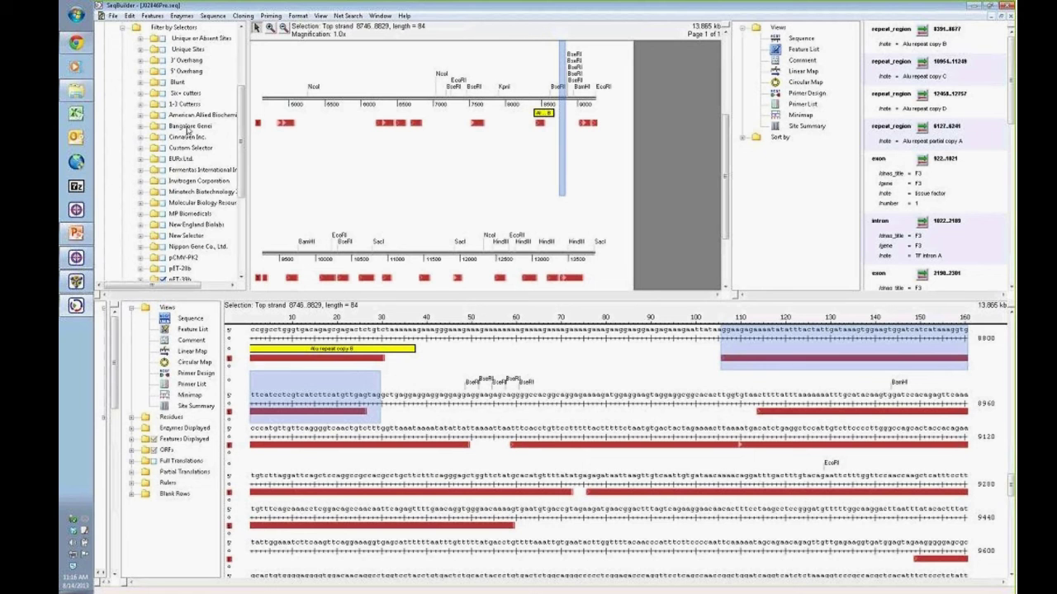
pyautogui.moveTo(242, 191)
pyautogui.mouseDown()
pyautogui.moveTo(242, 241)
pyautogui.moveTo(242, 183)
pyautogui.mouseUp()
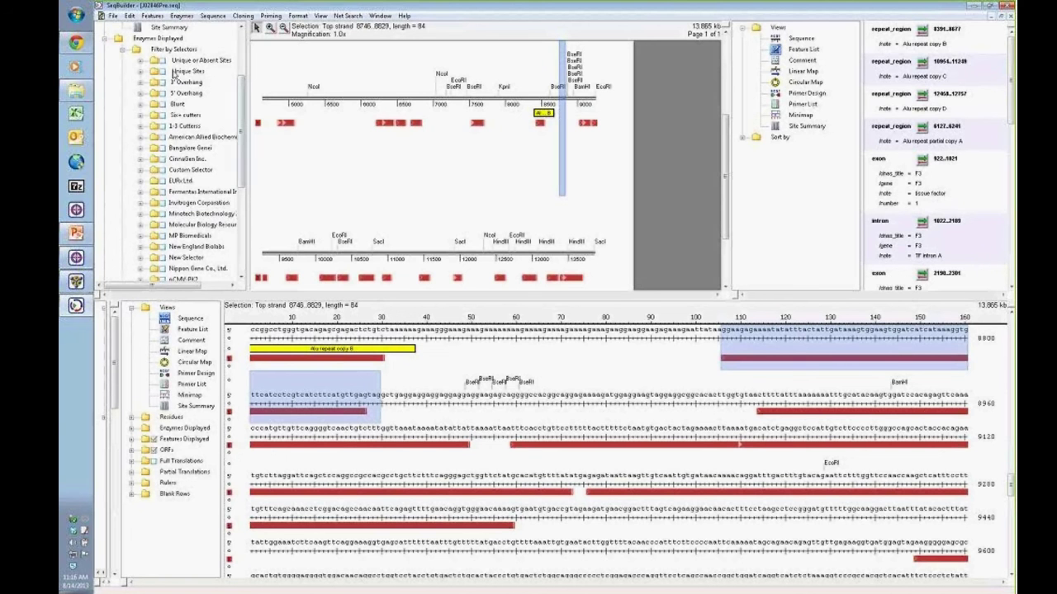
pyautogui.click(124, 50)
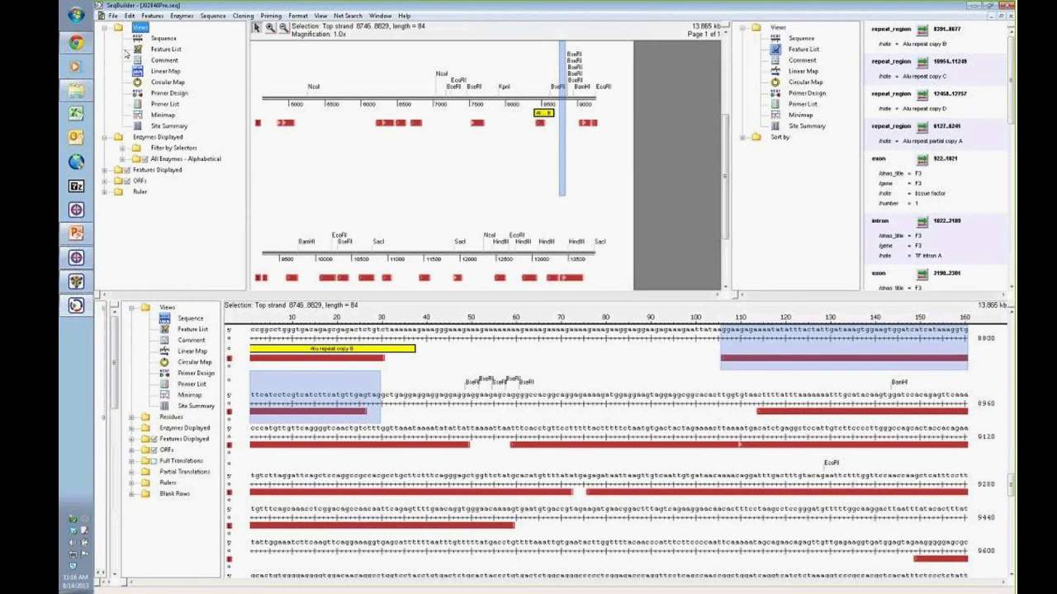
# Step: Start a new enzyme selector in the Enzyme Selector Manager
pyautogui.click(181, 15)
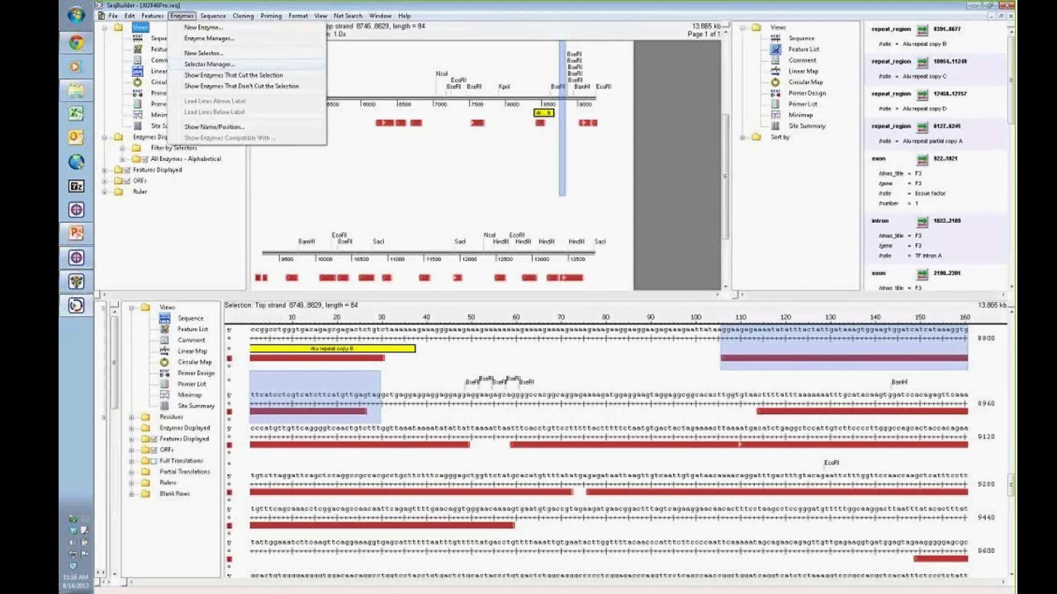
pyautogui.click(193, 53)
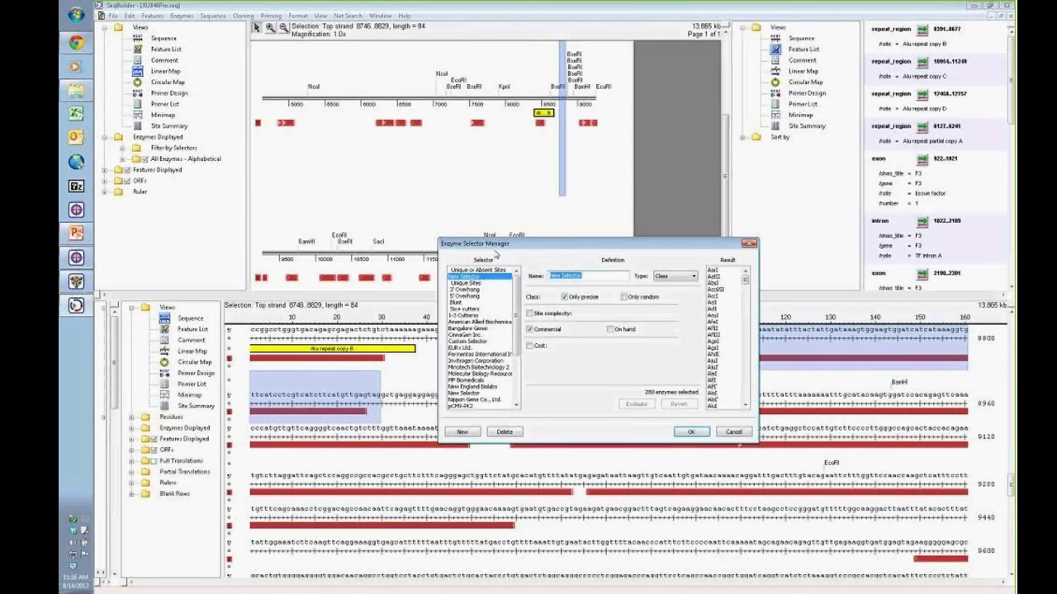
pyautogui.moveTo(502, 247); pyautogui.dragTo(356, 148)
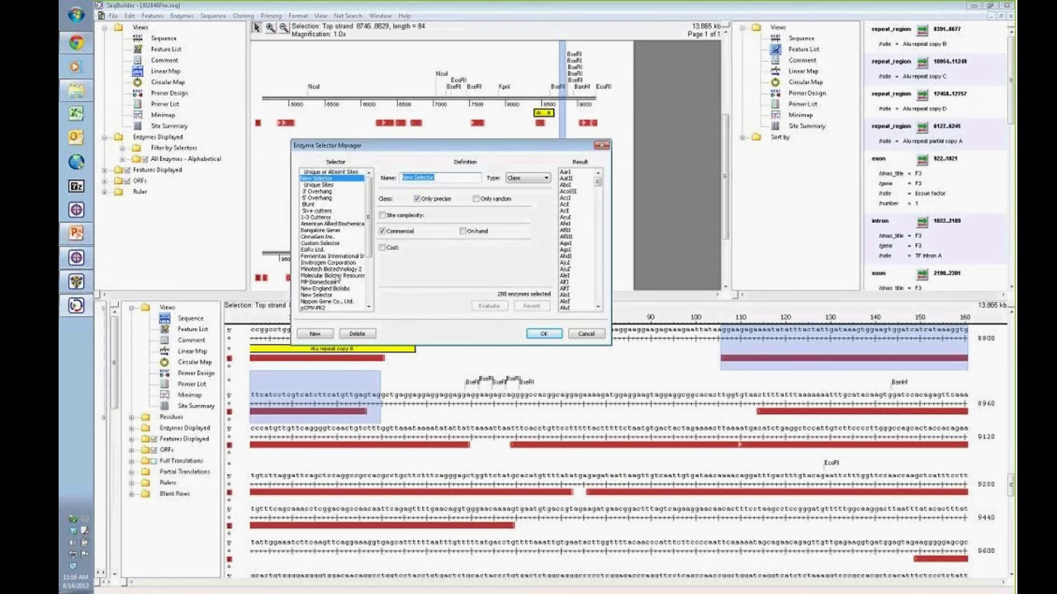
# Step: Inspect the pET-39b selector's definition and its Type setting in the Enzyme Selector Manager
pyautogui.moveTo(368, 210); pyautogui.dragTo(371, 253)
pyautogui.click(314, 246)
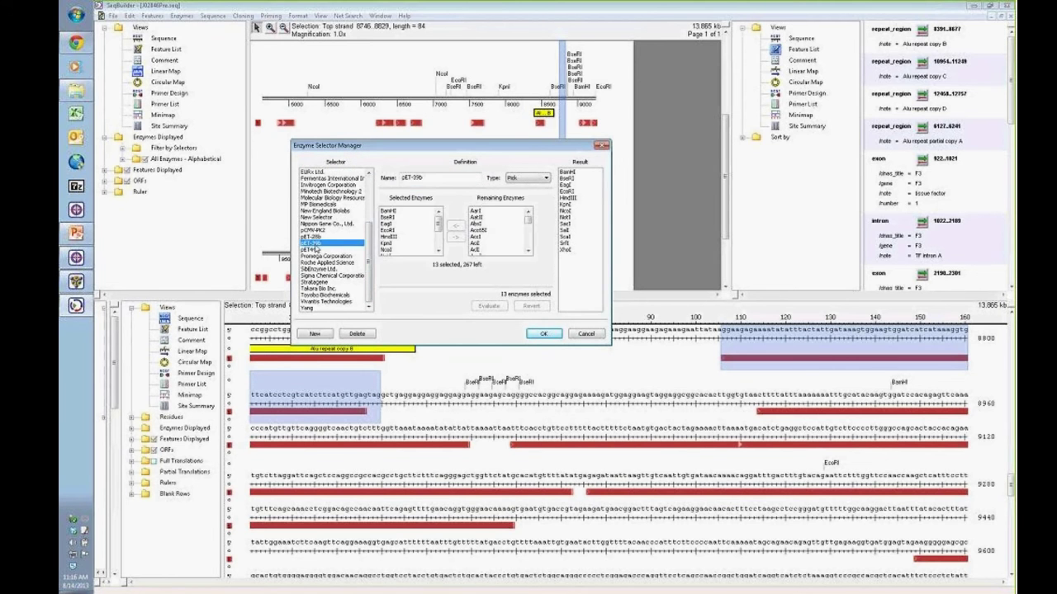
pyautogui.moveTo(419, 147); pyautogui.dragTo(376, 118)
pyautogui.click(465, 152)
pyautogui.click(479, 178)
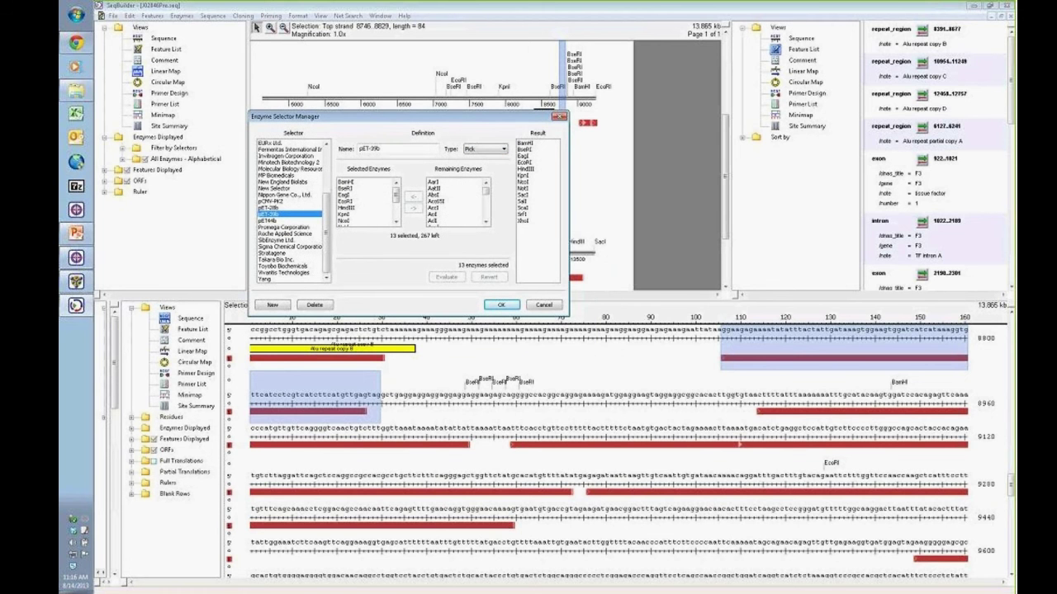
# Step: Review the enzymes picked for the pET-39b selector and the available Type options, and leave the Enzyme Selector Manager without saving
pyautogui.click(361, 182)
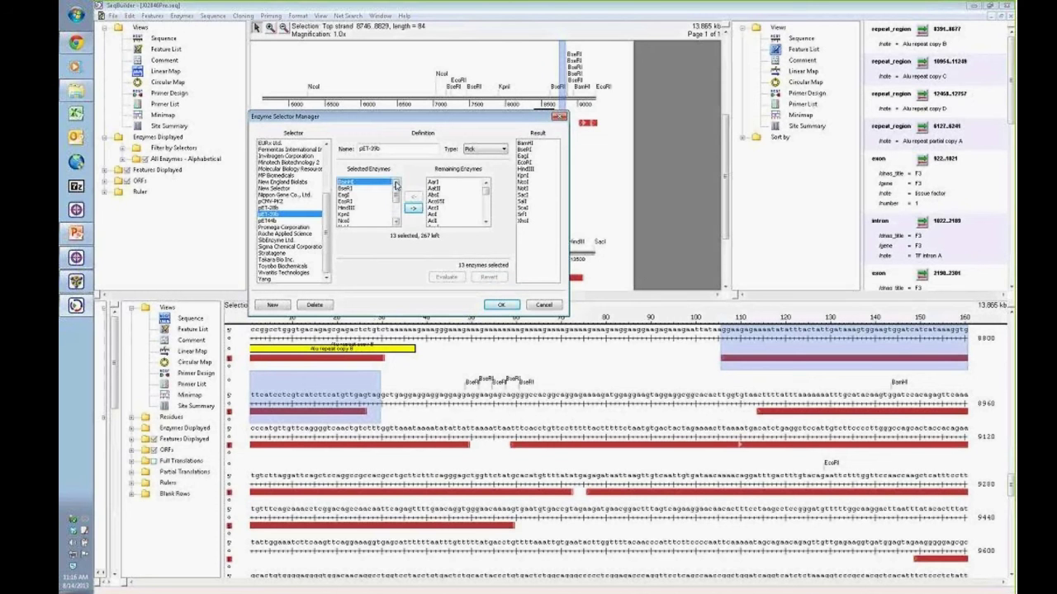
pyautogui.click(488, 150)
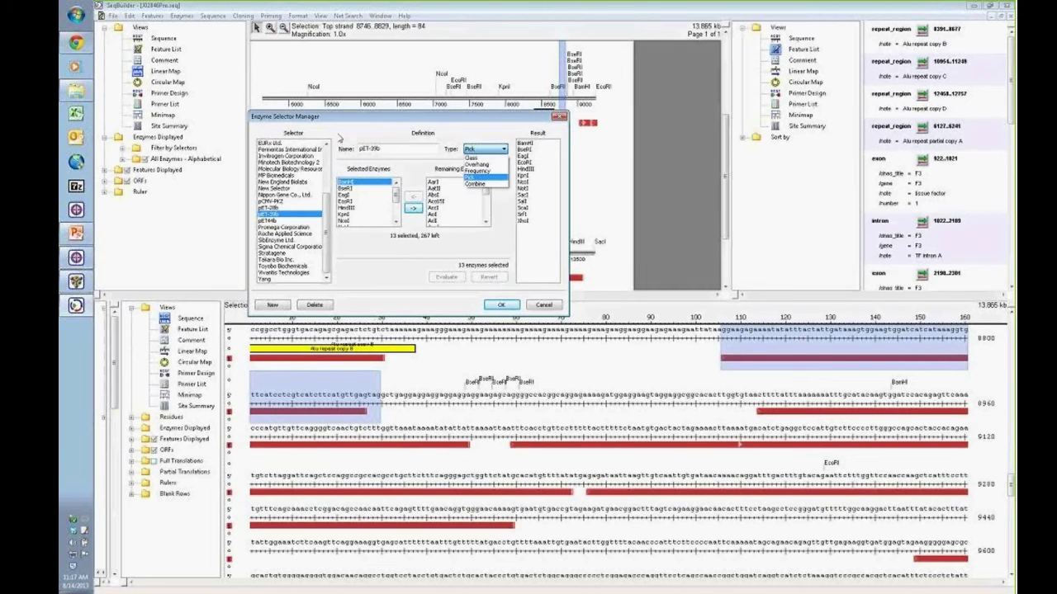
pyautogui.click(545, 307)
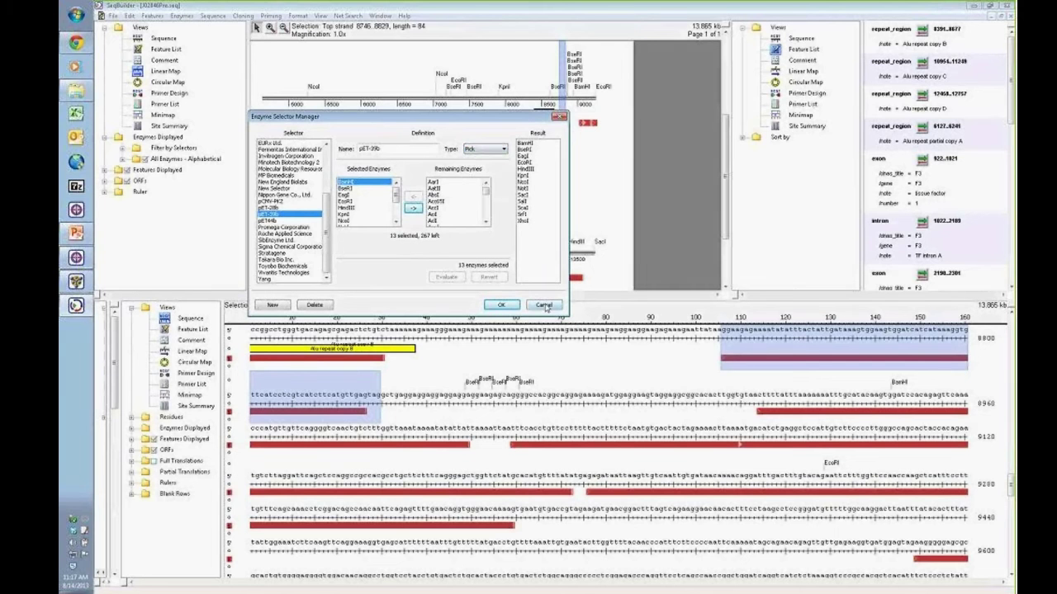
pyautogui.click(545, 308)
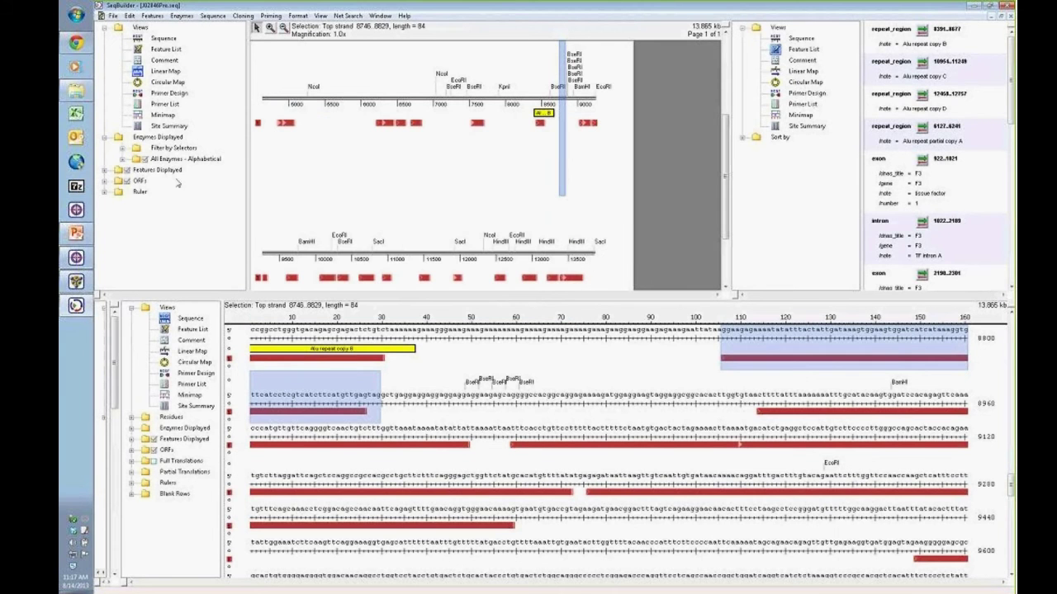
# Step: Expand Filter by Selectors in the linear map's outline and save the current layout to the default template
pyautogui.click(123, 148)
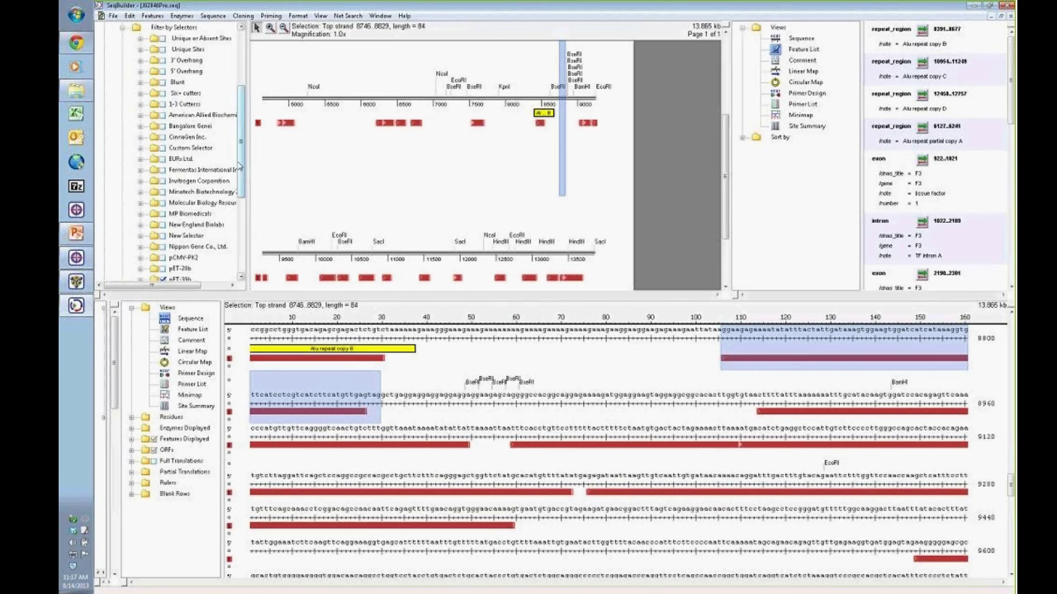
pyautogui.scroll(-1, 183, 174)
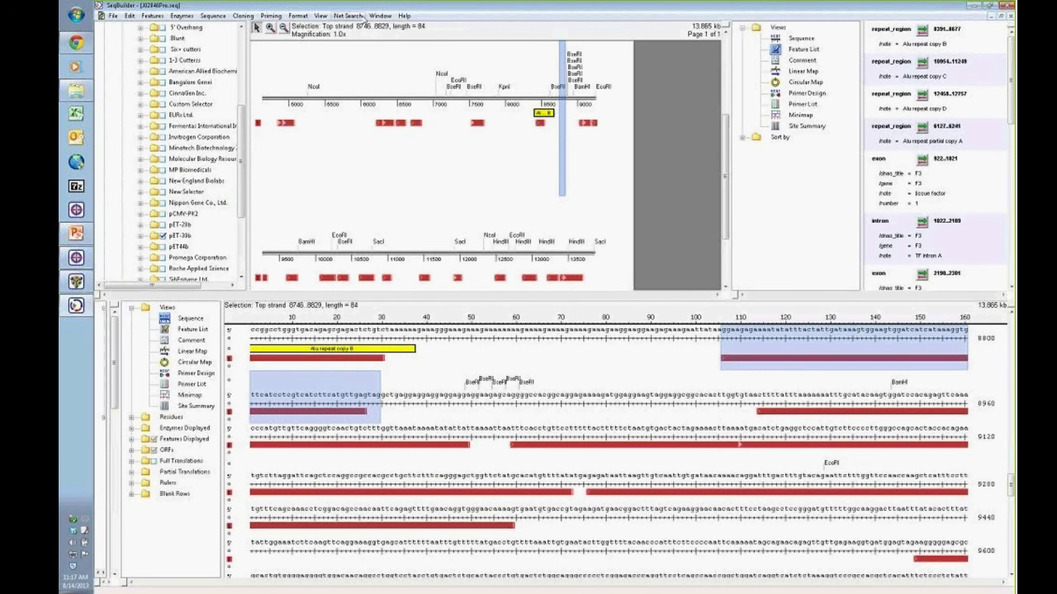
pyautogui.click(347, 16)
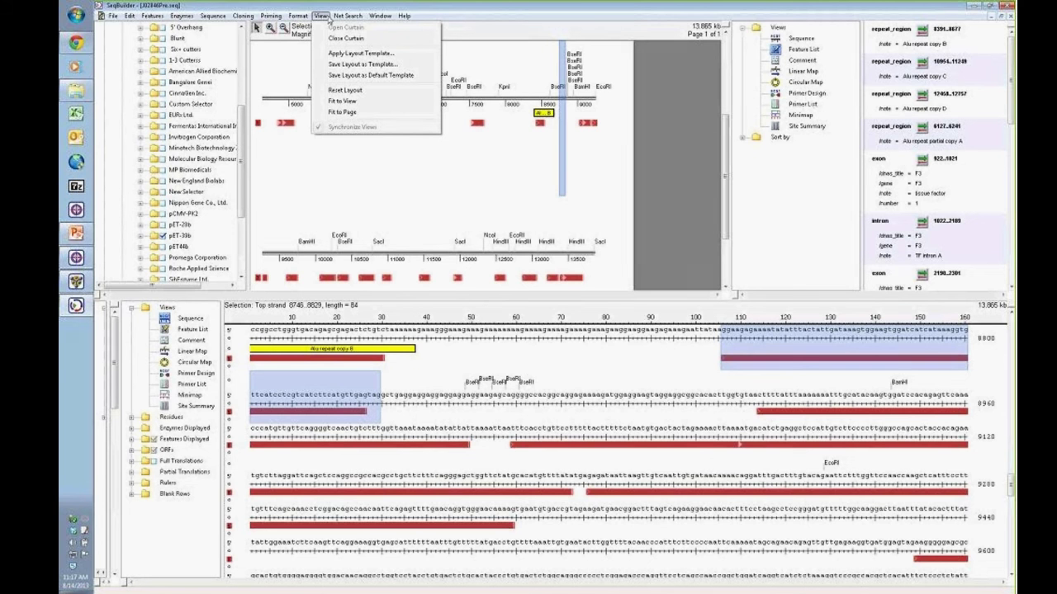
pyautogui.click(344, 75)
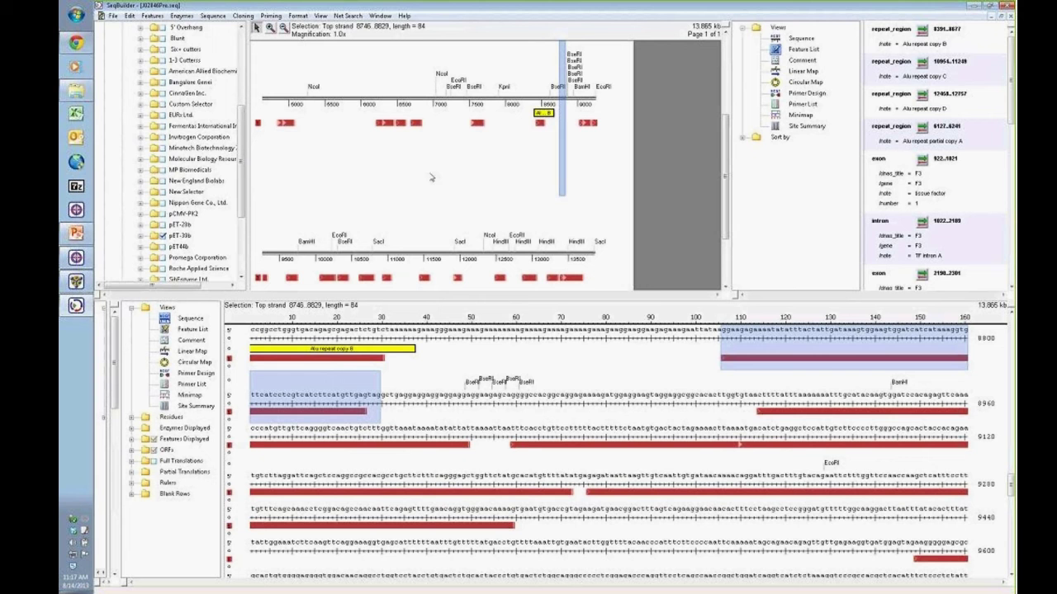
# Step: Collapse Enzymes Displayed in the linear map's outline and narrow the outline to give the map more width
pyautogui.scroll(10, 181, 149)
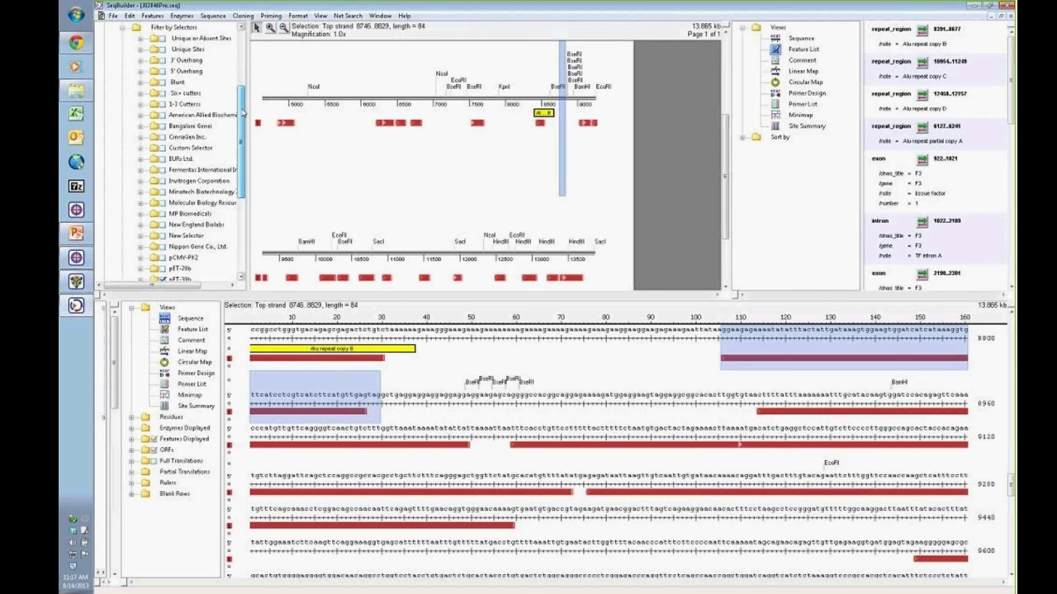
pyautogui.click(116, 133)
pyautogui.click(105, 137)
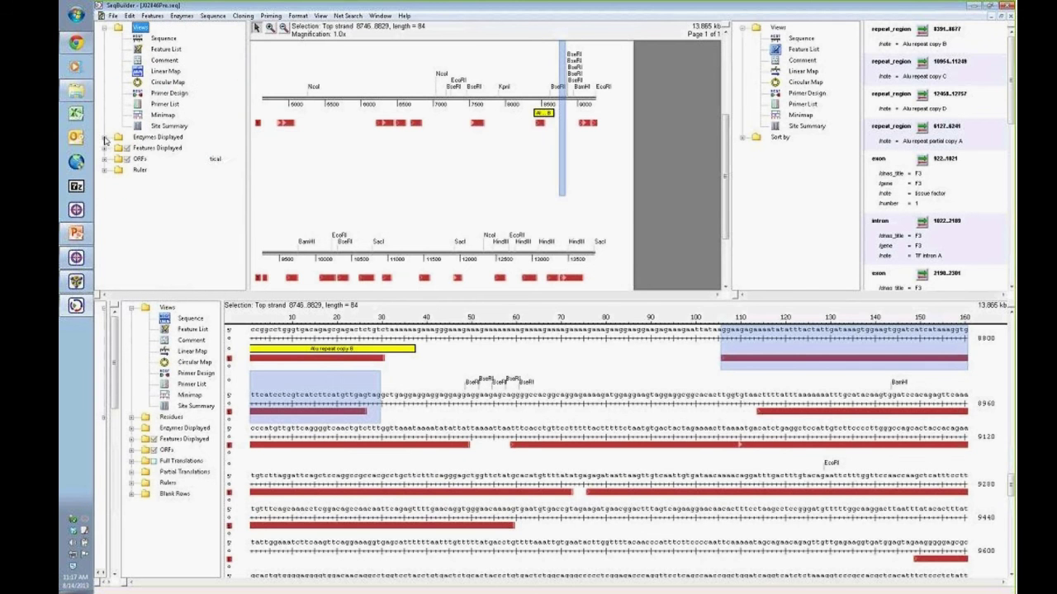
pyautogui.moveTo(249, 130); pyautogui.dragTo(233, 136)
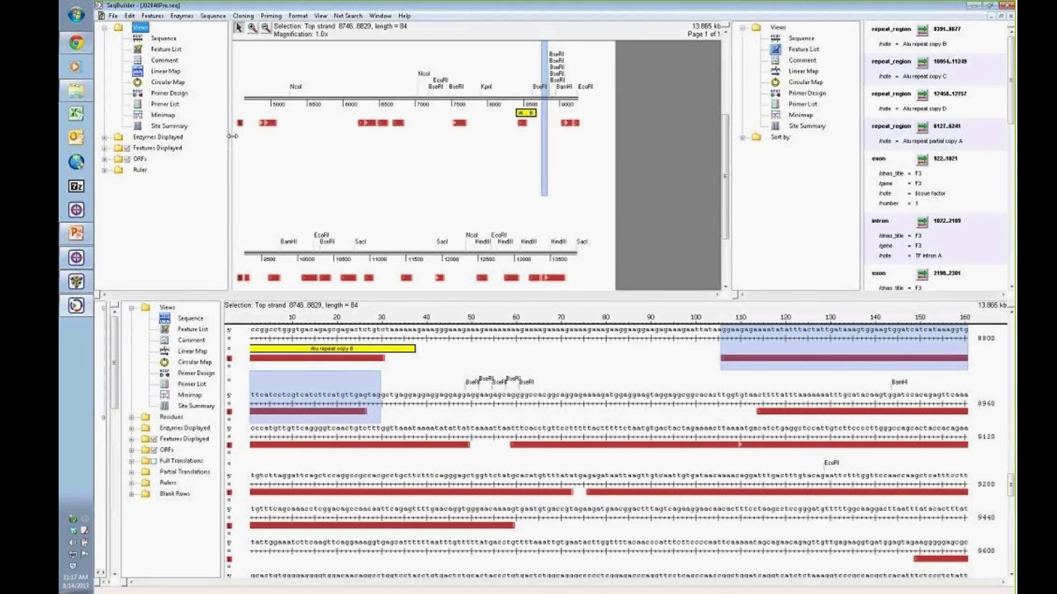
# Step: Display all features on the sequence and review the top-strand reading frames listed under ORFs
pyautogui.click(127, 148)
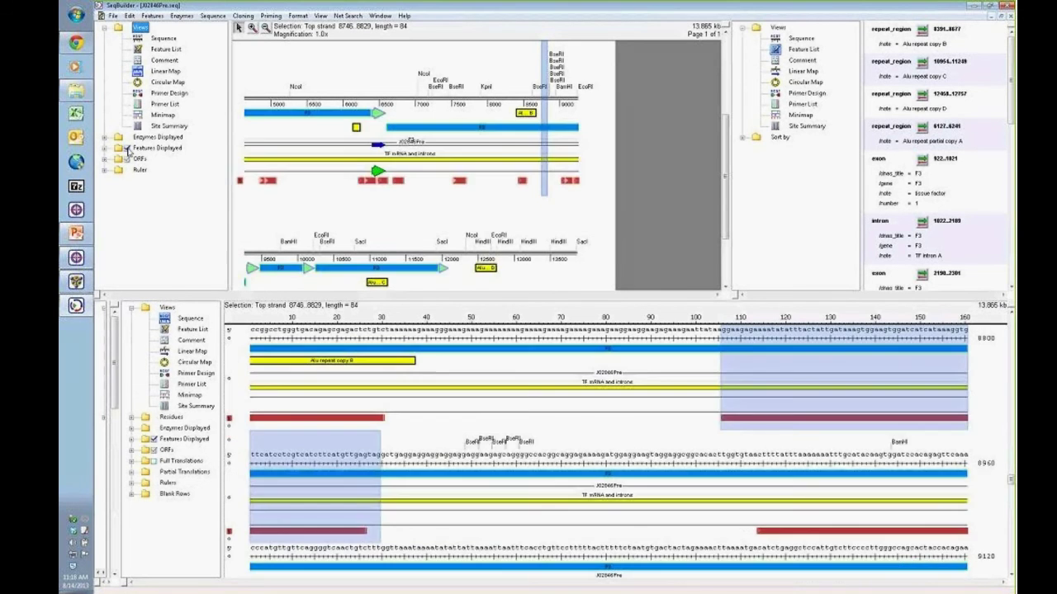
pyautogui.click(106, 159)
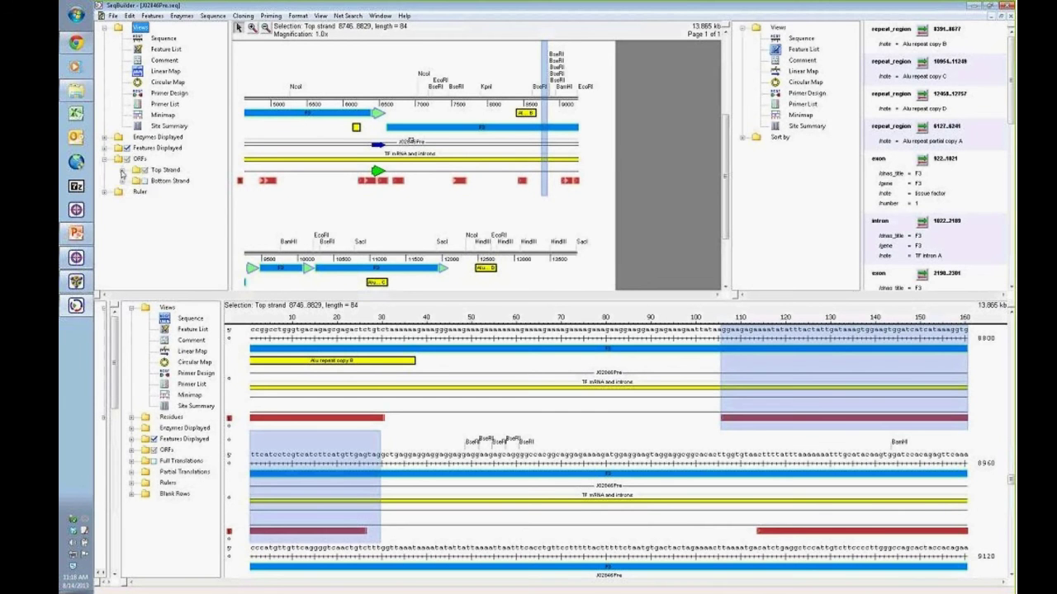
pyautogui.click(123, 170)
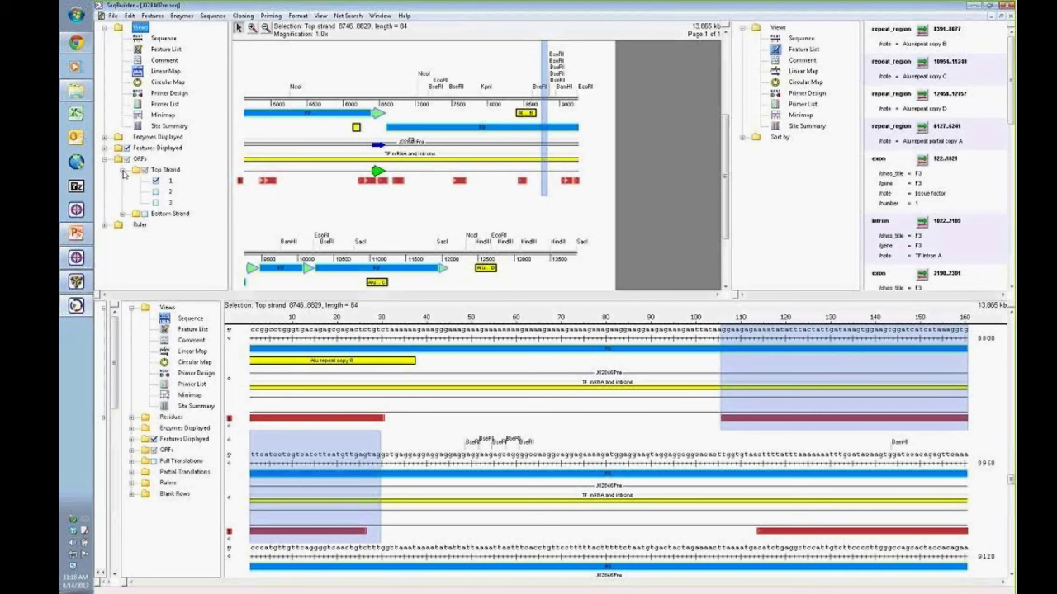
pyautogui.click(123, 170)
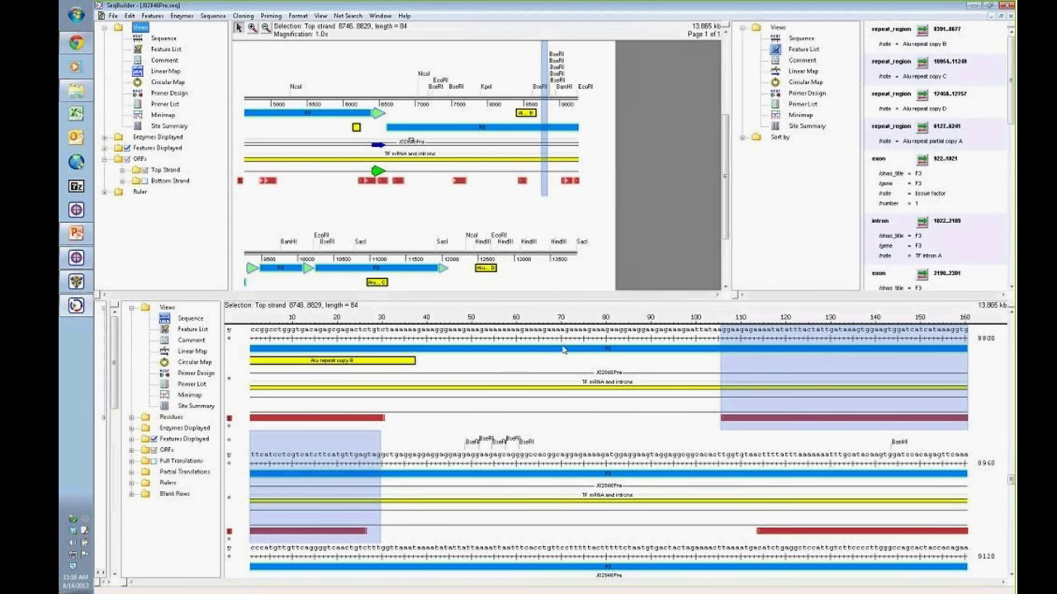
# Step: Select successive top-strand ORFs in the Sequence view, ending with the one at 3805..4089, and locate it on the linear map
pyautogui.click(520, 454)
pyautogui.scroll(5, 530, 375)
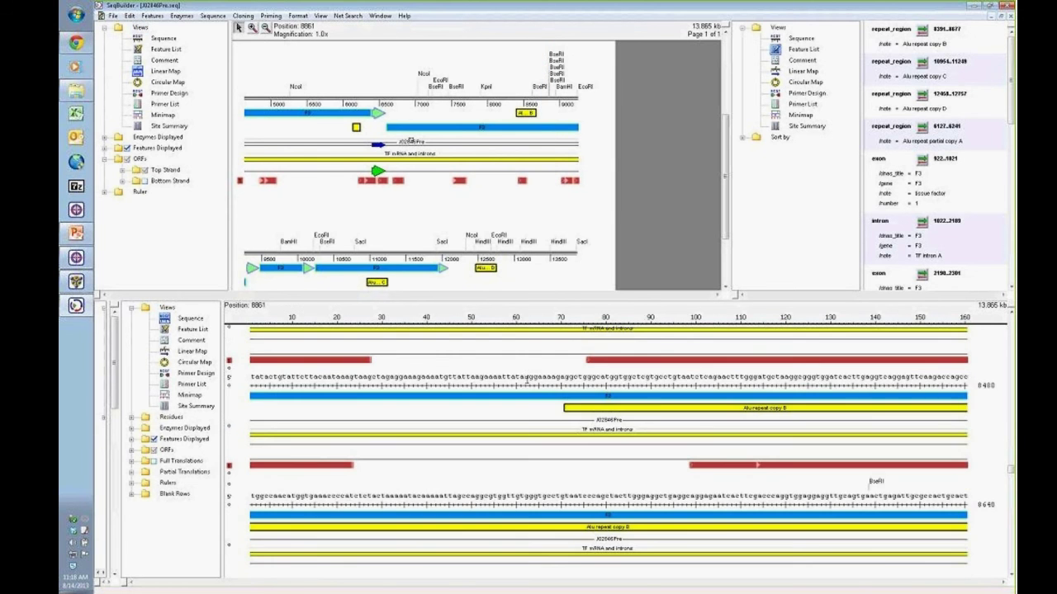
pyautogui.scroll(5, 530, 375)
pyautogui.scroll(5, 619, 446)
pyautogui.moveTo(1011, 452); pyautogui.dragTo(1010, 386)
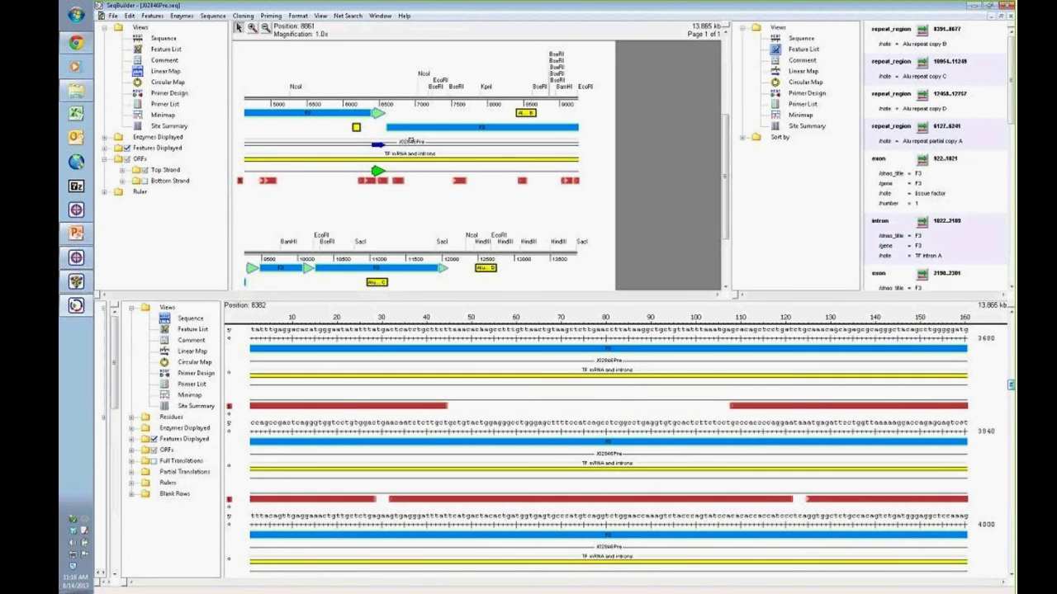
pyautogui.click(735, 407)
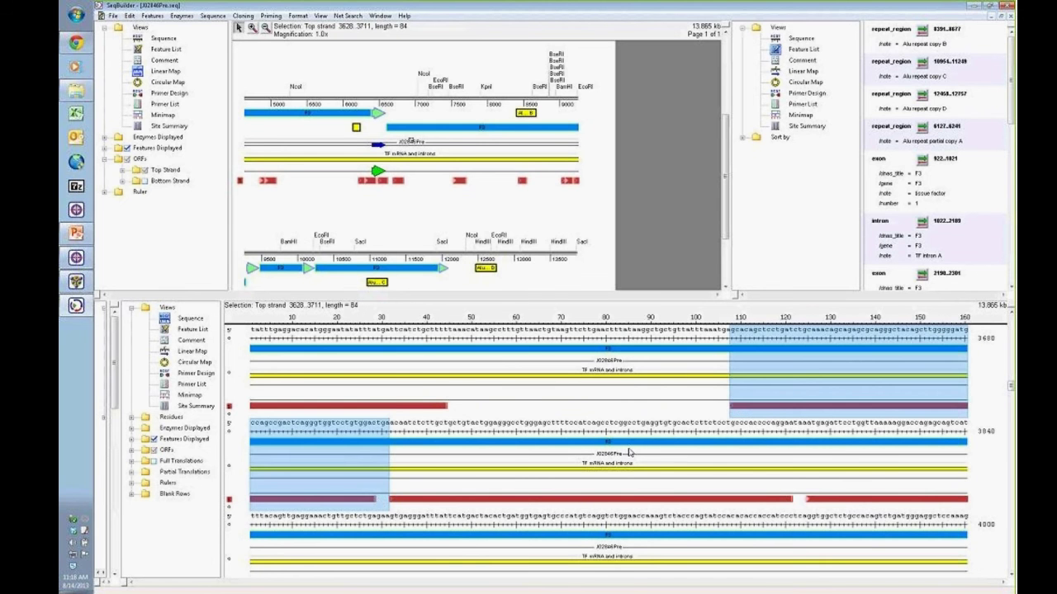
pyautogui.click(384, 501)
pyautogui.click(388, 501)
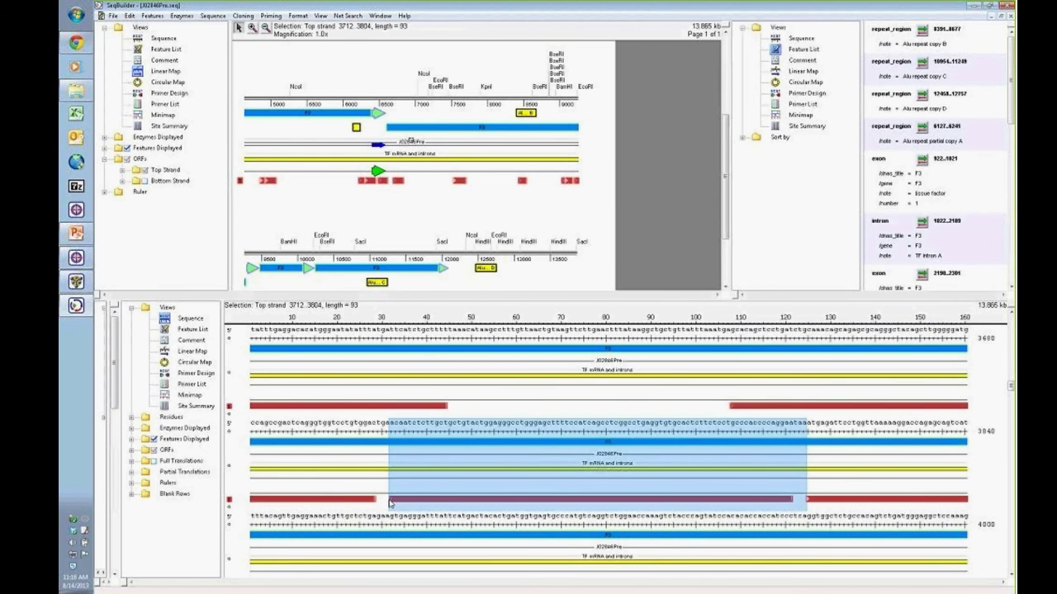
pyautogui.click(809, 501)
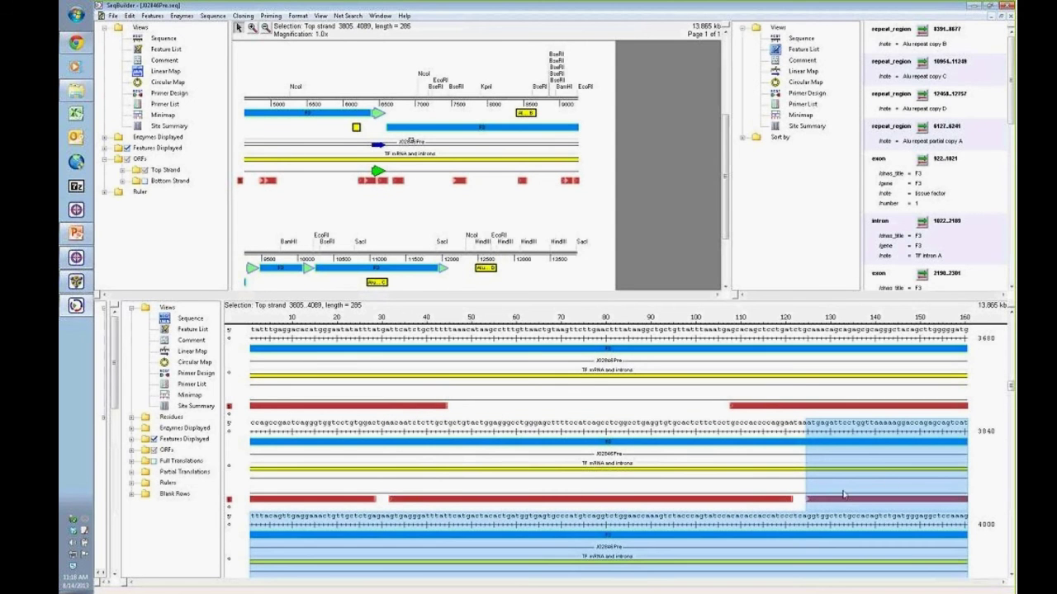
pyautogui.scroll(1, 725, 172)
pyautogui.moveTo(725, 171); pyautogui.dragTo(722, 124)
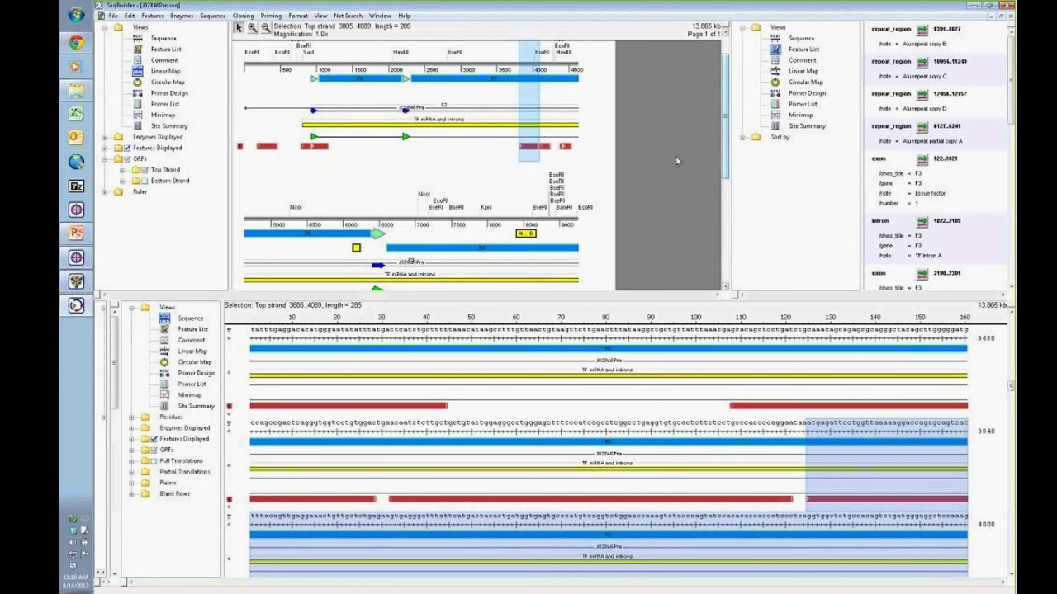
# Step: Create a primer pair ending exactly at the selected ORF, 3805 to 4089, reviewing but keeping the default conditions and primer characteristics
pyautogui.click(273, 16)
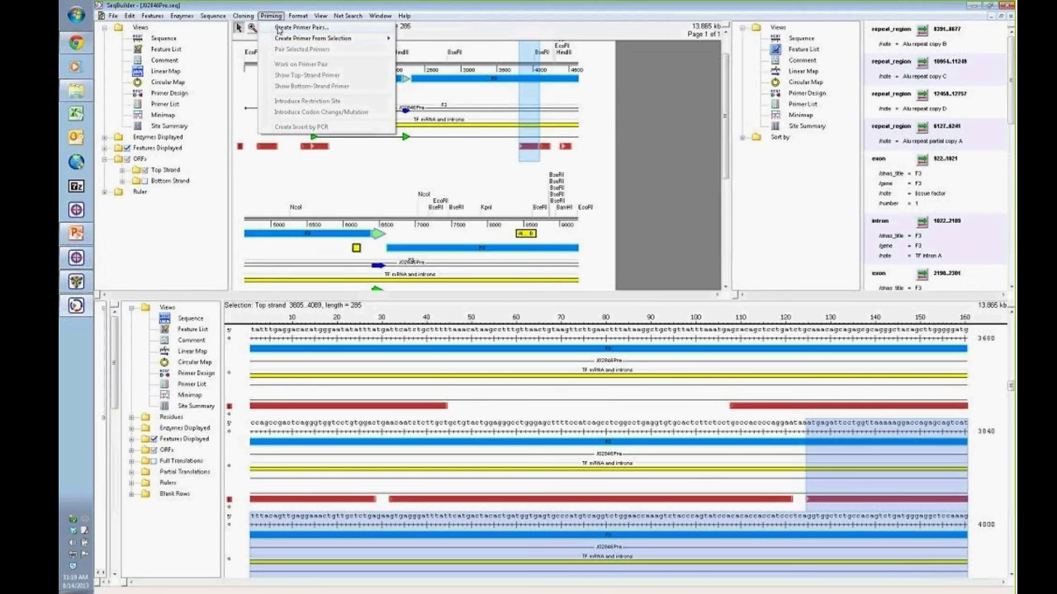
pyautogui.click(279, 30)
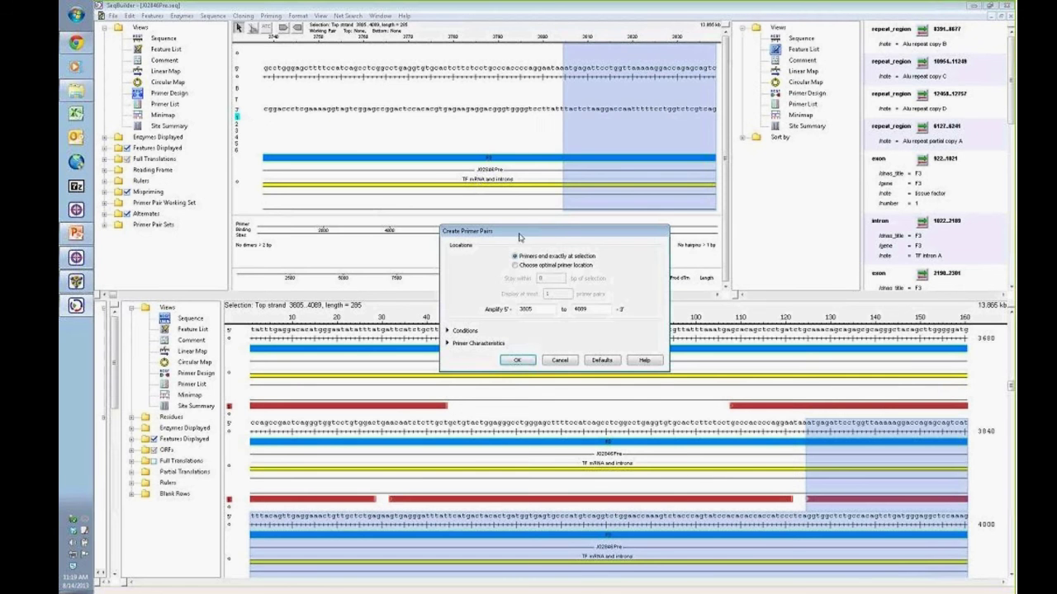
pyautogui.moveTo(507, 228); pyautogui.dragTo(474, 176)
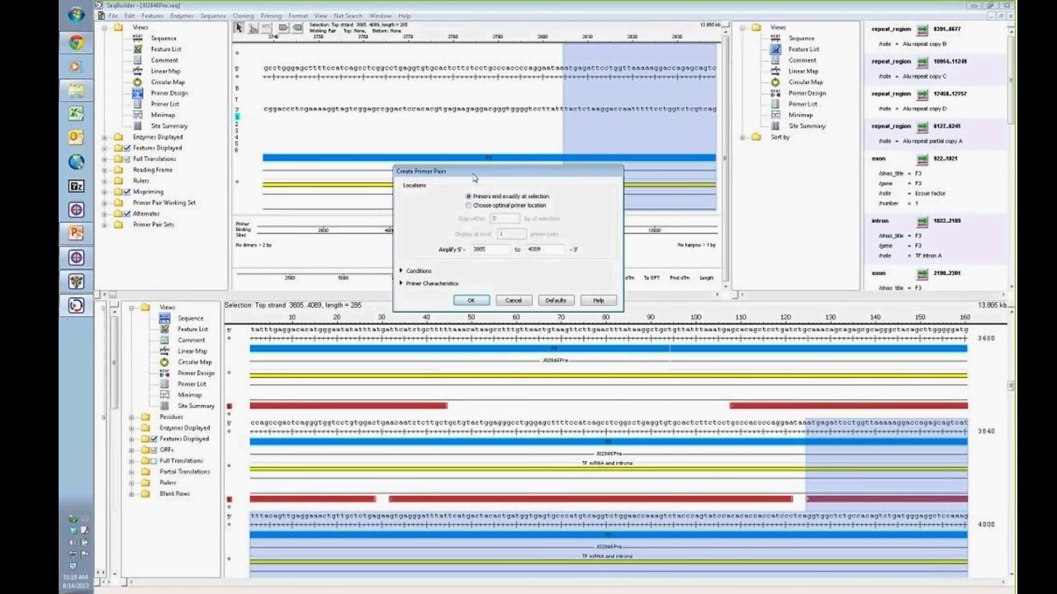
pyautogui.click(402, 271)
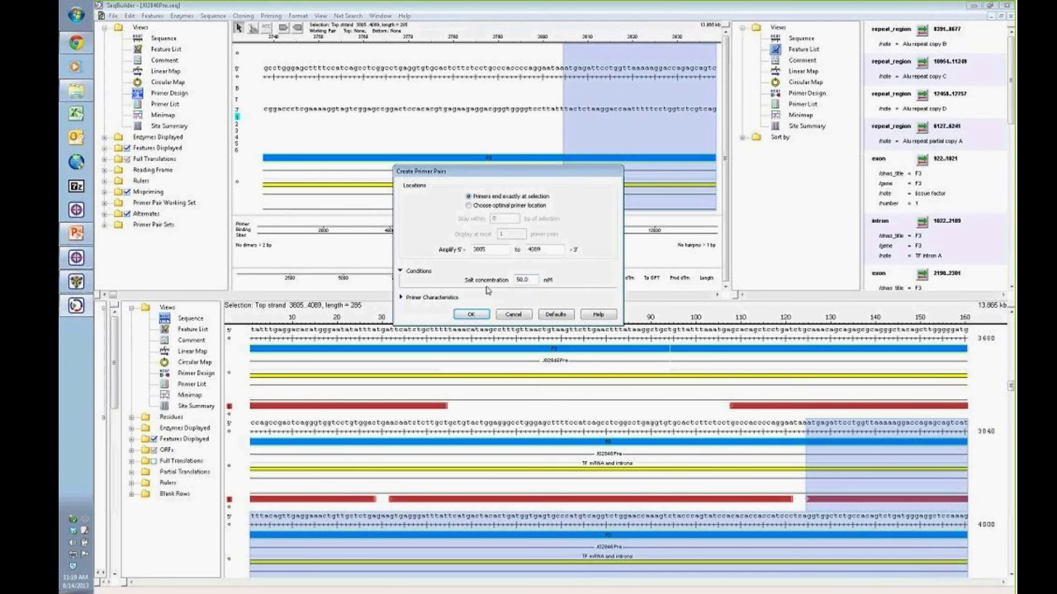
pyautogui.click(410, 296)
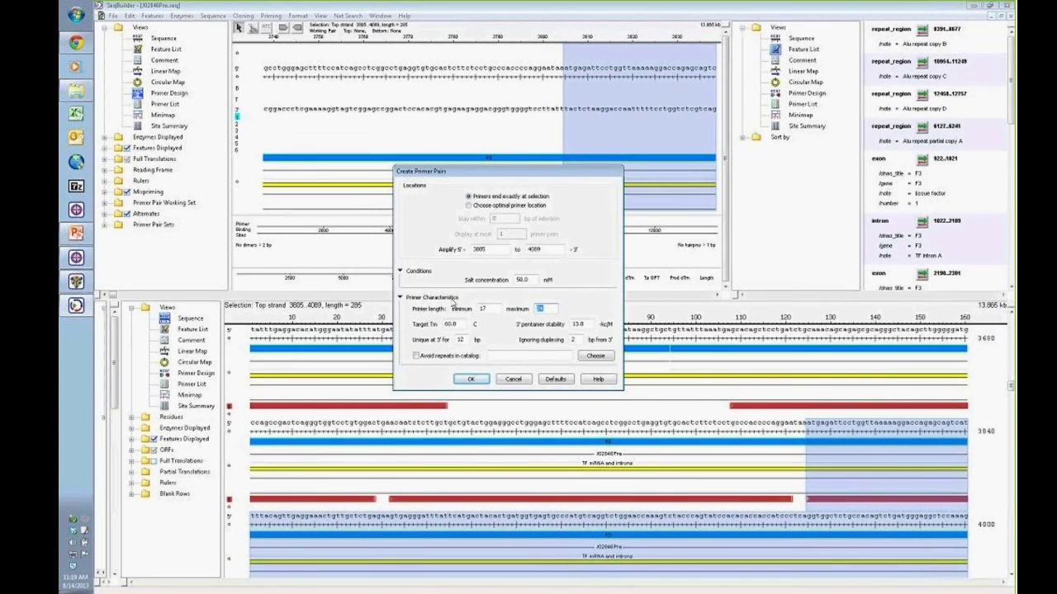
pyautogui.moveTo(479, 176); pyautogui.dragTo(424, 137)
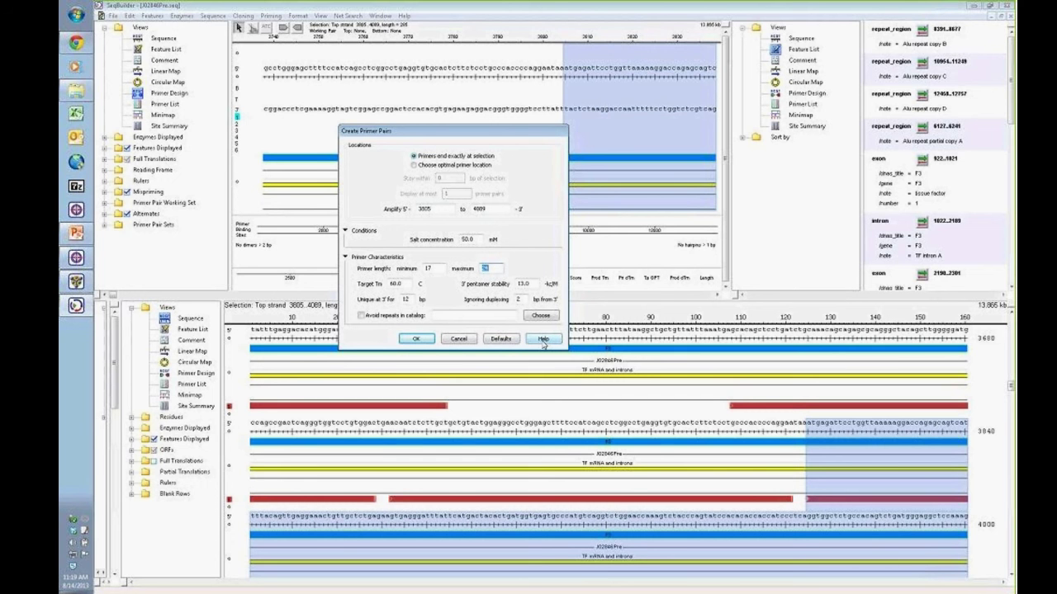
pyautogui.click(417, 339)
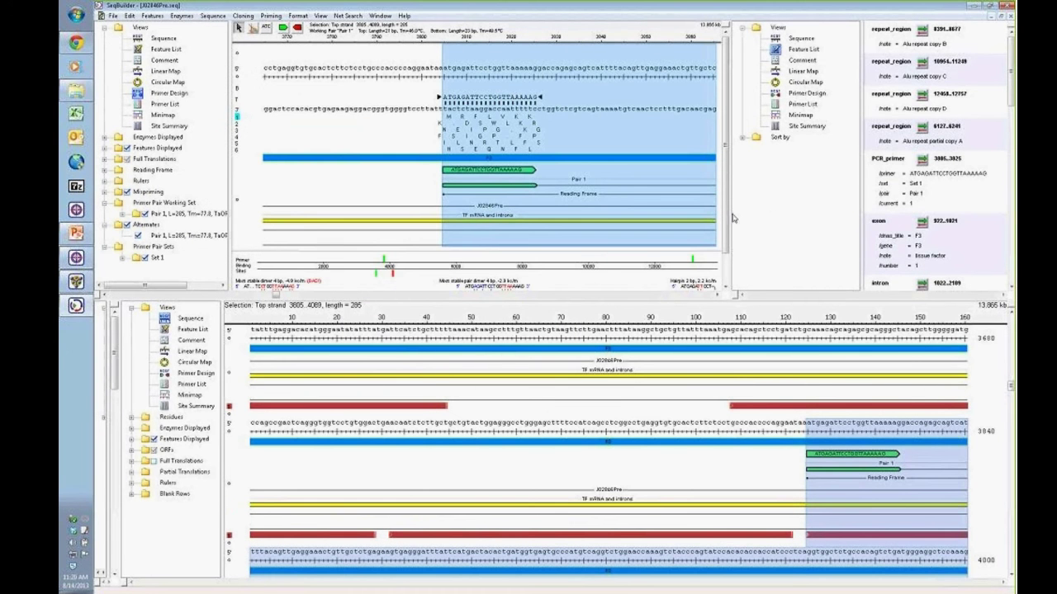
# Step: Widen the Primer Design view and select single bases of the top-strand primer at 3805, 3807 and 3808
pyautogui.moveTo(730, 216); pyautogui.dragTo(809, 216)
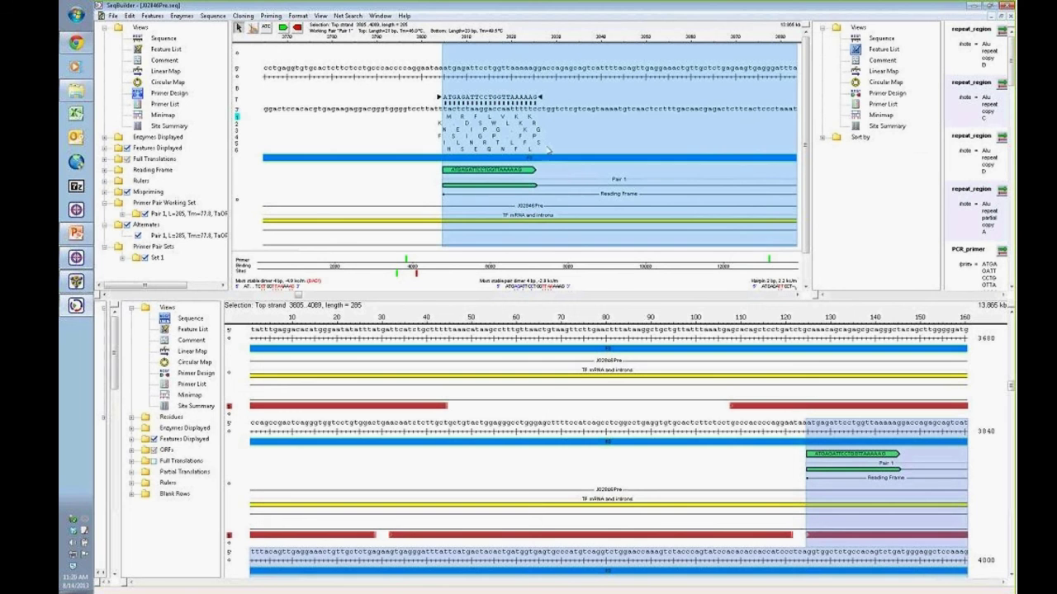
pyautogui.click(237, 27)
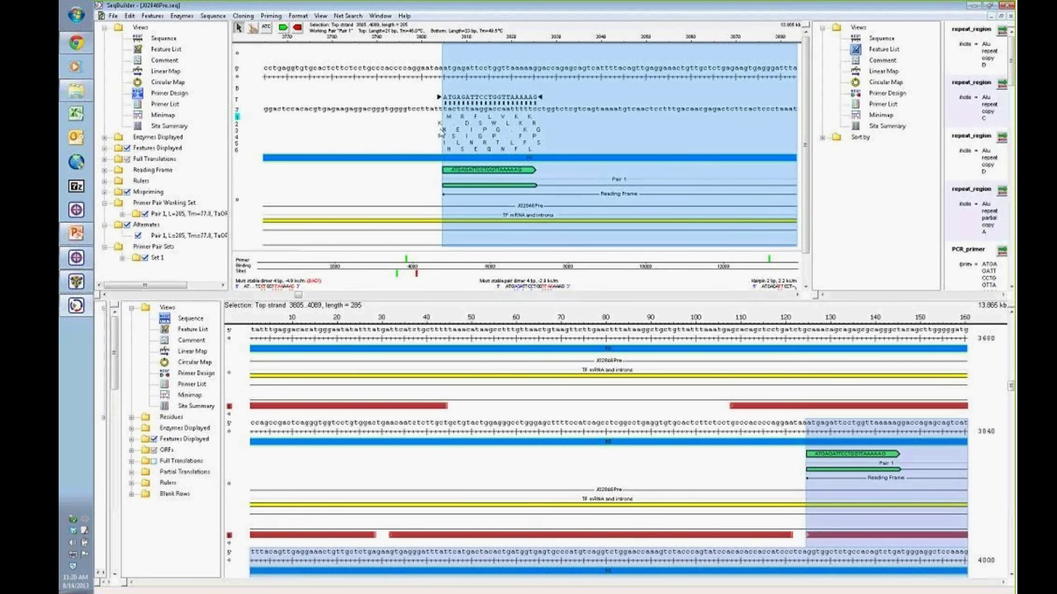
pyautogui.click(421, 69)
pyautogui.click(453, 97)
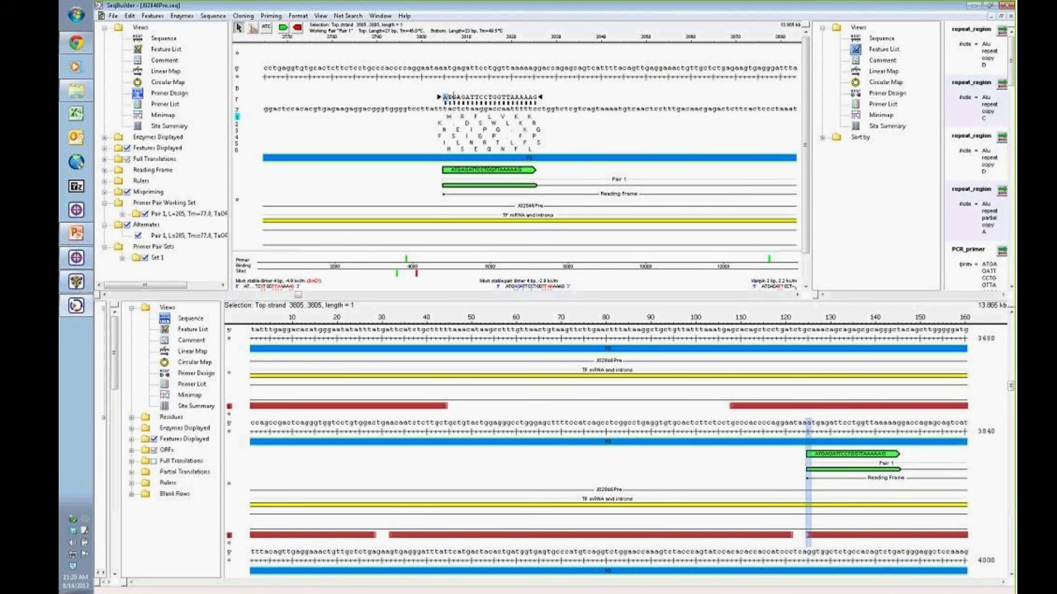
pyautogui.click(484, 97)
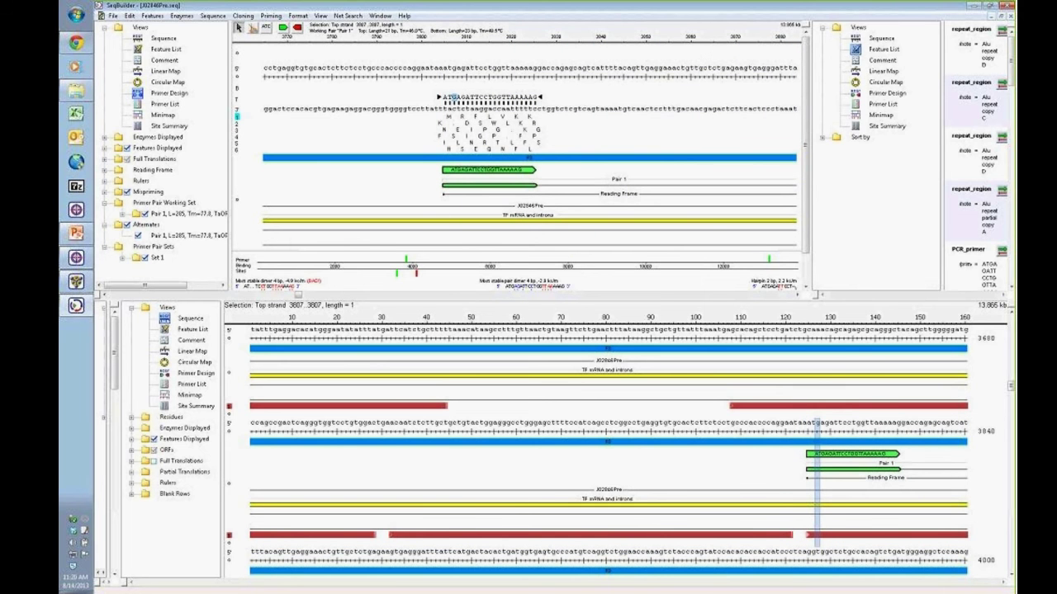
pyautogui.click(455, 98)
pyautogui.click(459, 108)
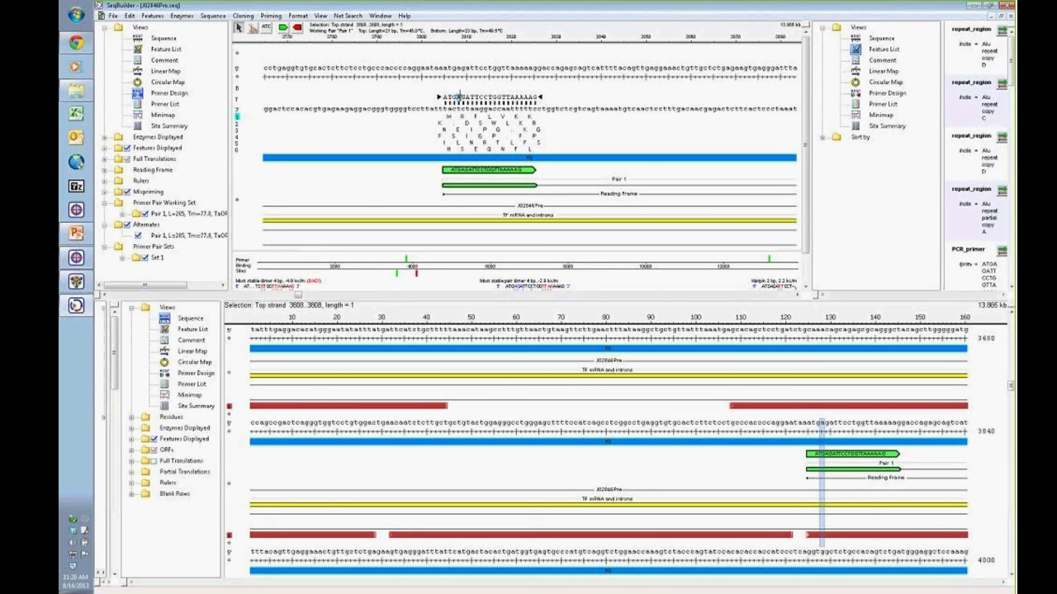
# Step: Increase the Primer Design view's height to show the dimer and hairpin structures and the primer pair table
pyautogui.click(252, 28)
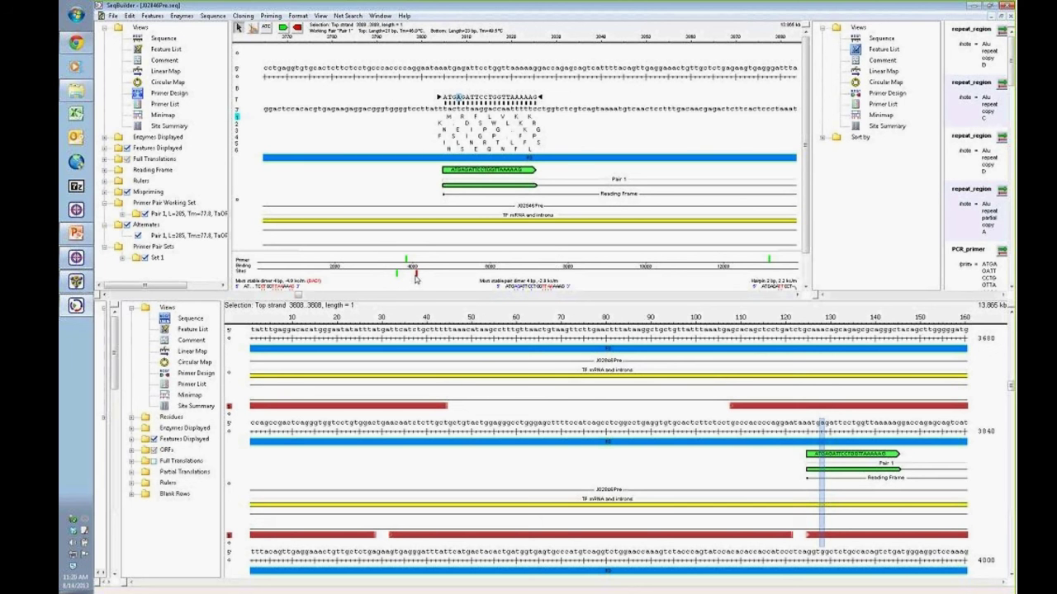
pyautogui.moveTo(411, 298); pyautogui.dragTo(391, 314)
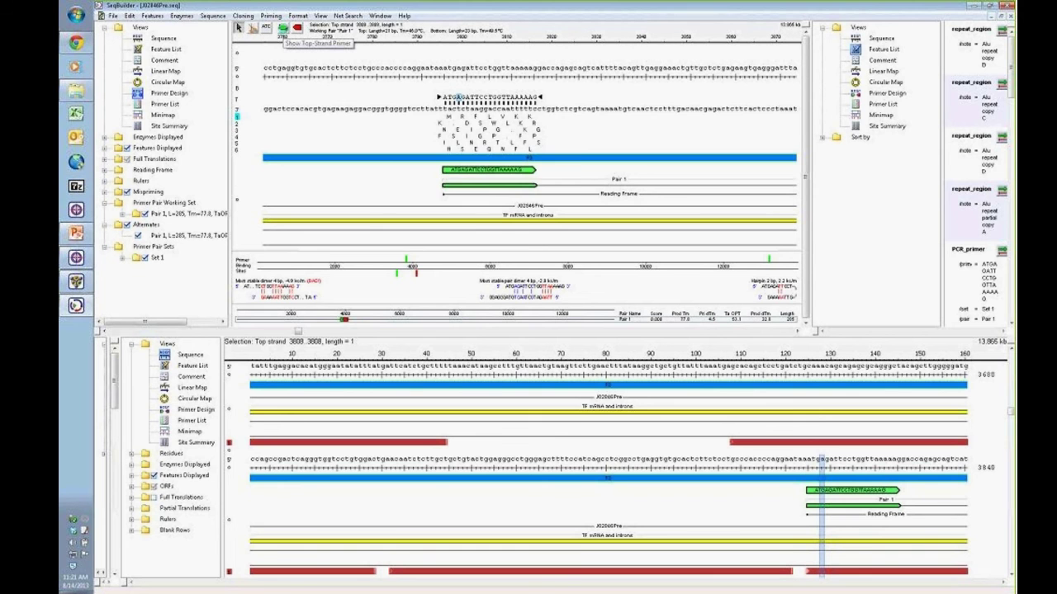
# Step: Show the top-strand primer and the bottom-strand primer in turn, returning to the top-strand primer
pyautogui.click(283, 30)
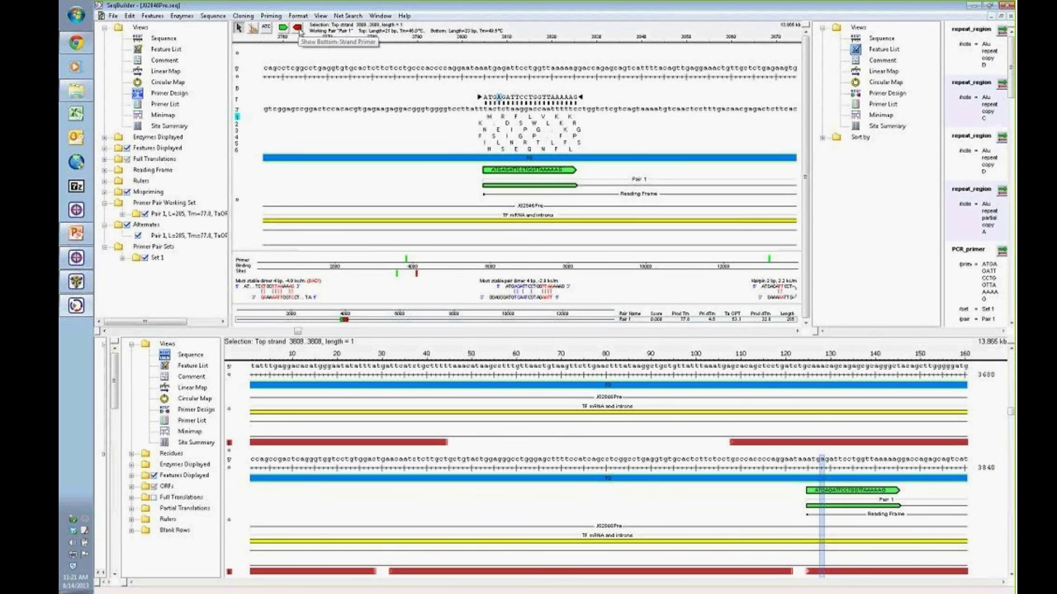
pyautogui.click(296, 29)
pyautogui.click(282, 29)
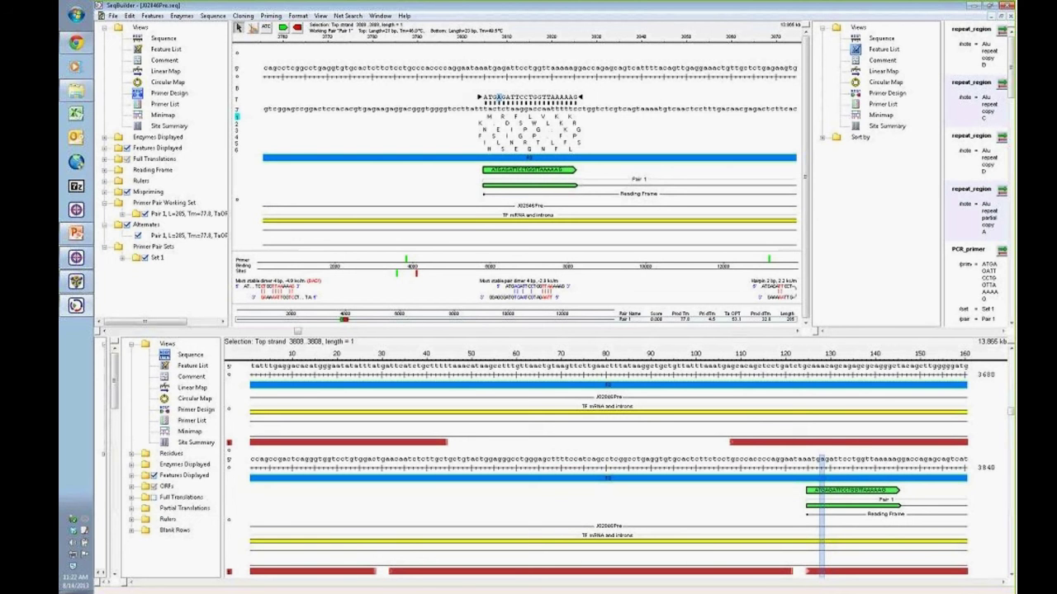
# Step: Introduce a ScaI (AGT|ACT) restriction site just upstream of the start codon in the top-strand primer, choosing from any enzyme
pyautogui.click(252, 28)
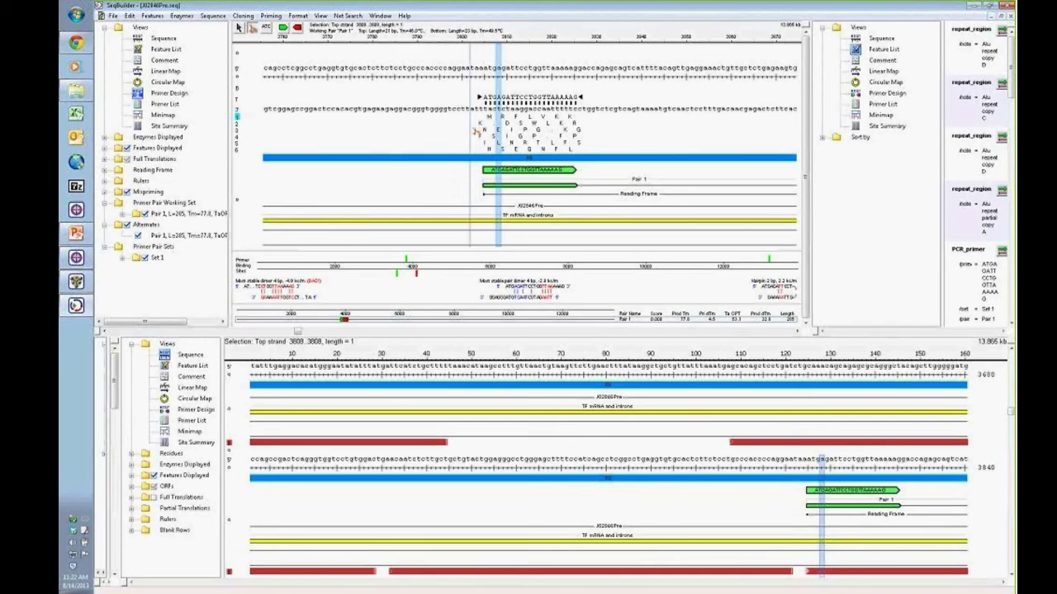
pyautogui.click(476, 131)
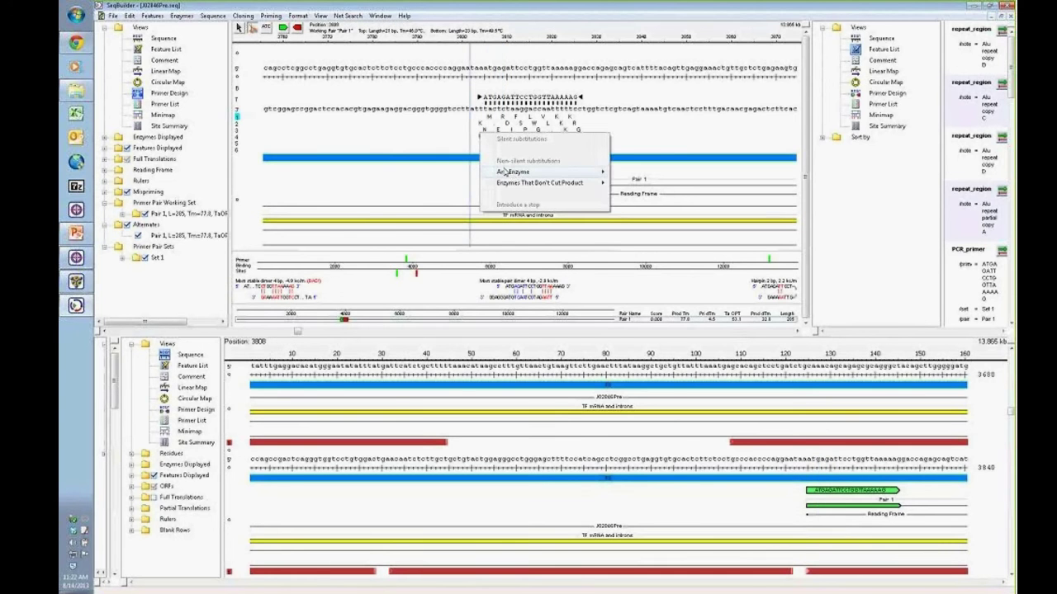
pyautogui.moveTo(512, 173)
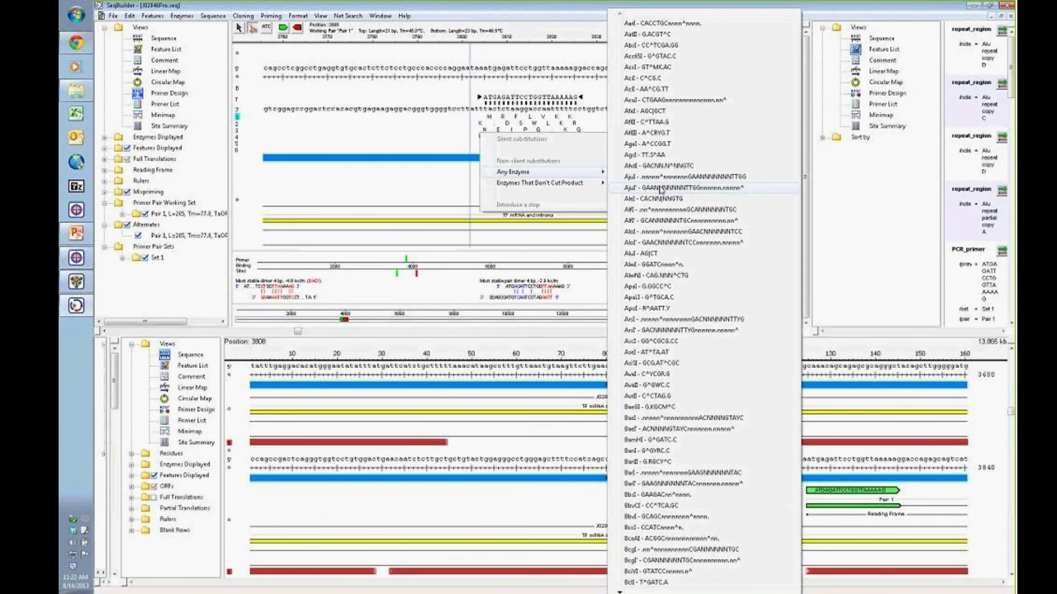
pyautogui.scroll(-15, 649, 191)
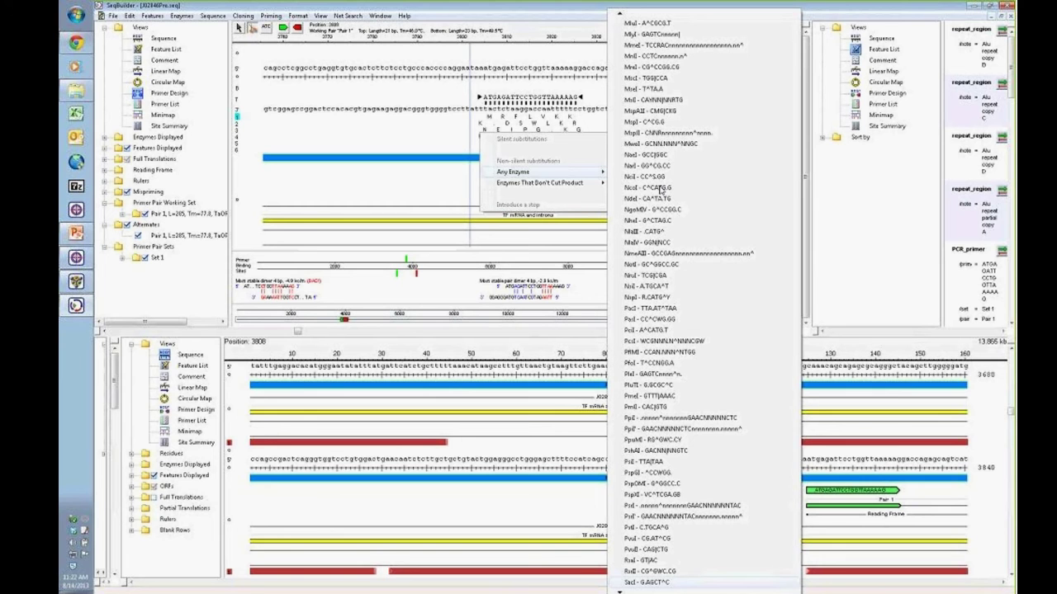
pyautogui.scroll(-8, 661, 192)
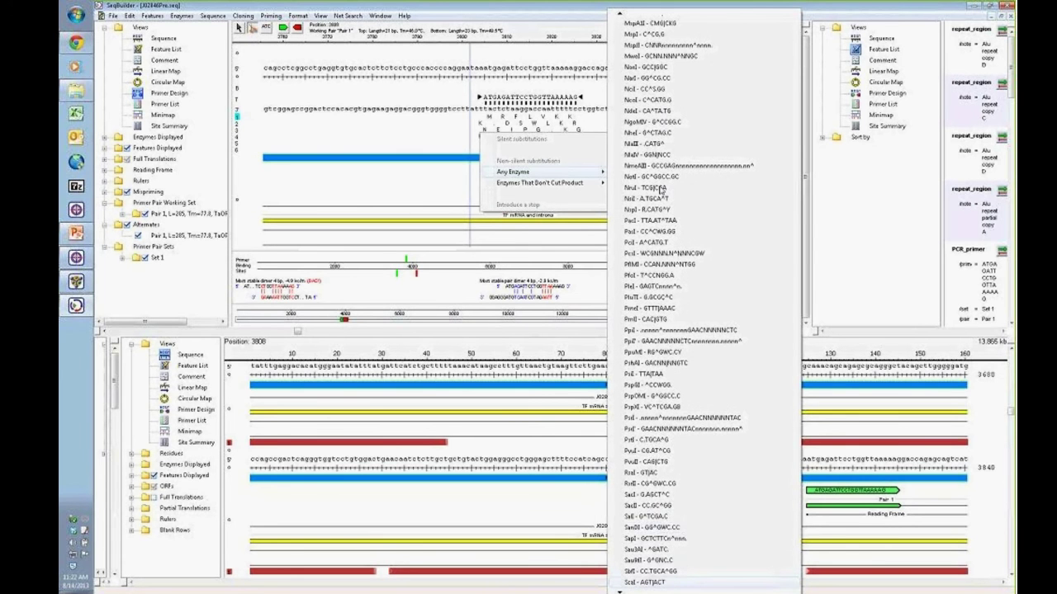
pyautogui.press('Up')
pyautogui.press('Up')
pyautogui.press('Down')
pyautogui.press('Down')
pyautogui.press('Down')
pyautogui.press('Down')
pyautogui.press('Return')
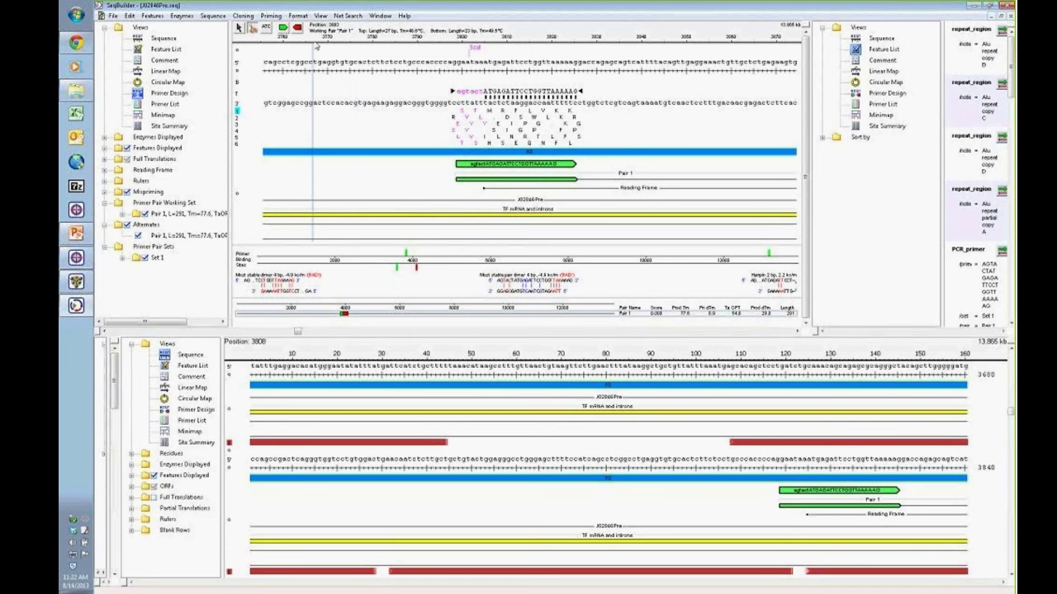
# Step: Introduce an XhoI restriction site just past the end of the reading frame in the bottom-strand primer, choosing from any enzyme
pyautogui.click(285, 28)
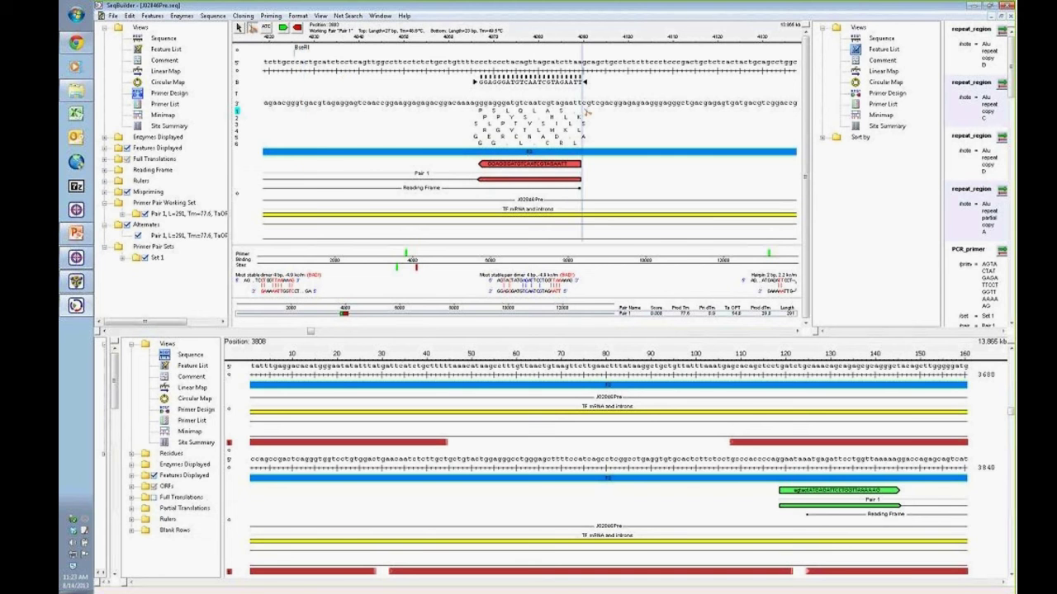
pyautogui.rightClick(586, 111)
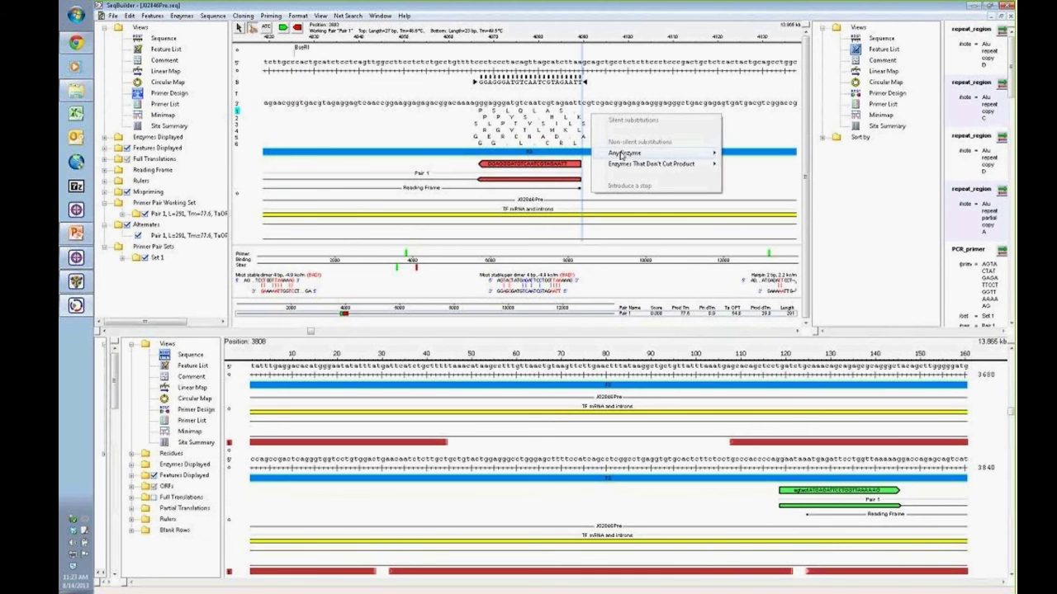
pyautogui.moveTo(660, 153)
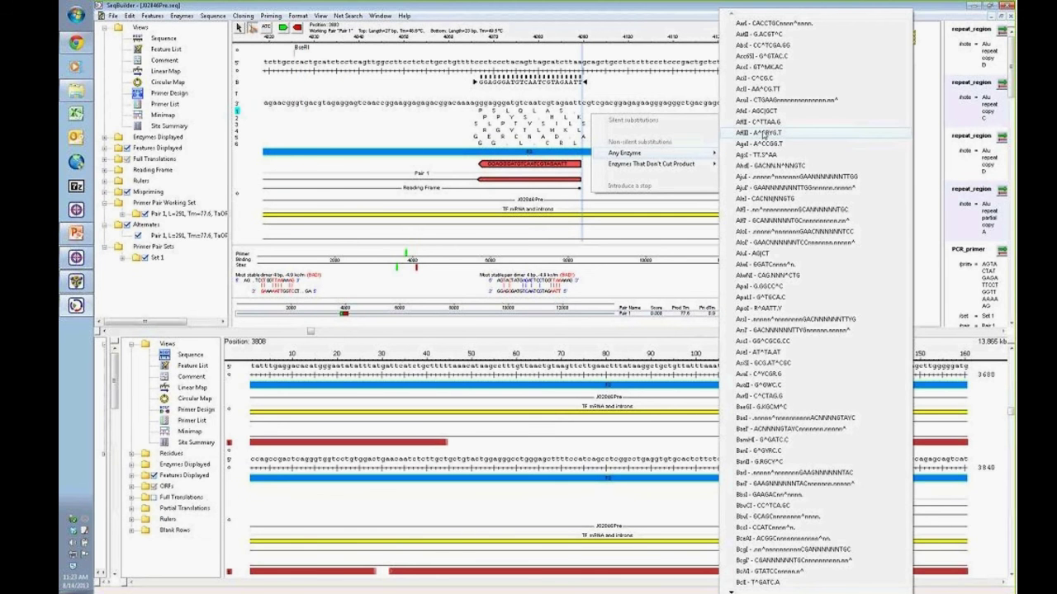
pyautogui.scroll(-20, 765, 135)
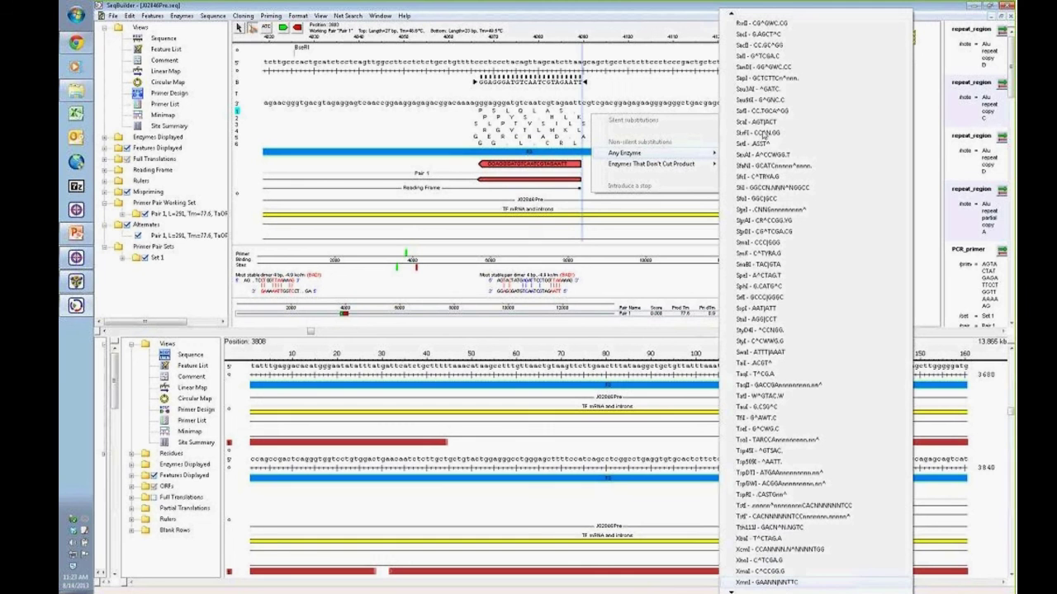
pyautogui.click(764, 134)
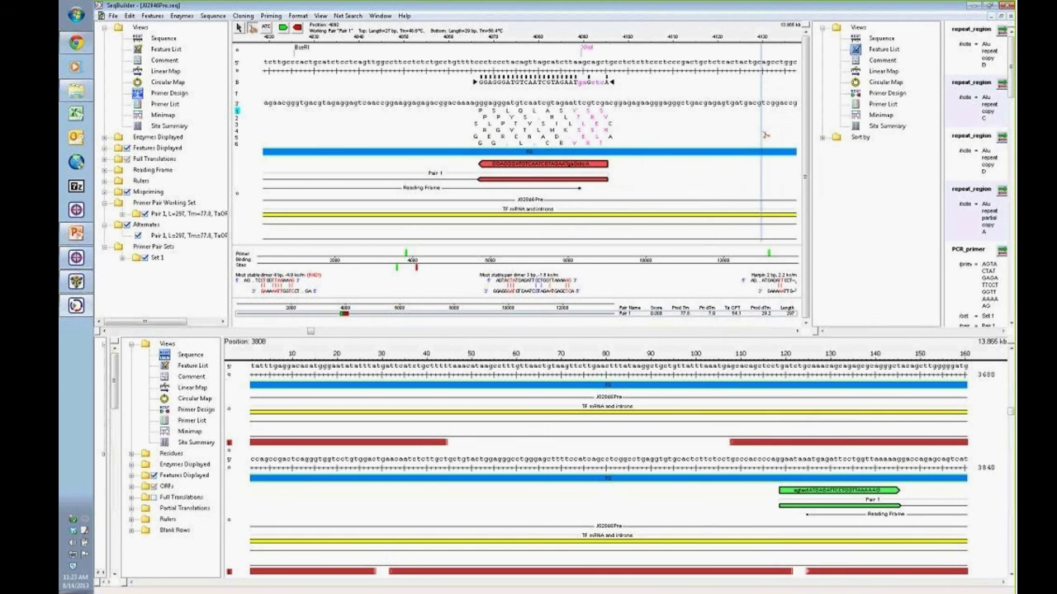
# Step: Compare both primers, then extend the top-strand primer 11 bases upstream of the ScaI site and trim its 3' end for a 24 bp primer
pyautogui.click(283, 28)
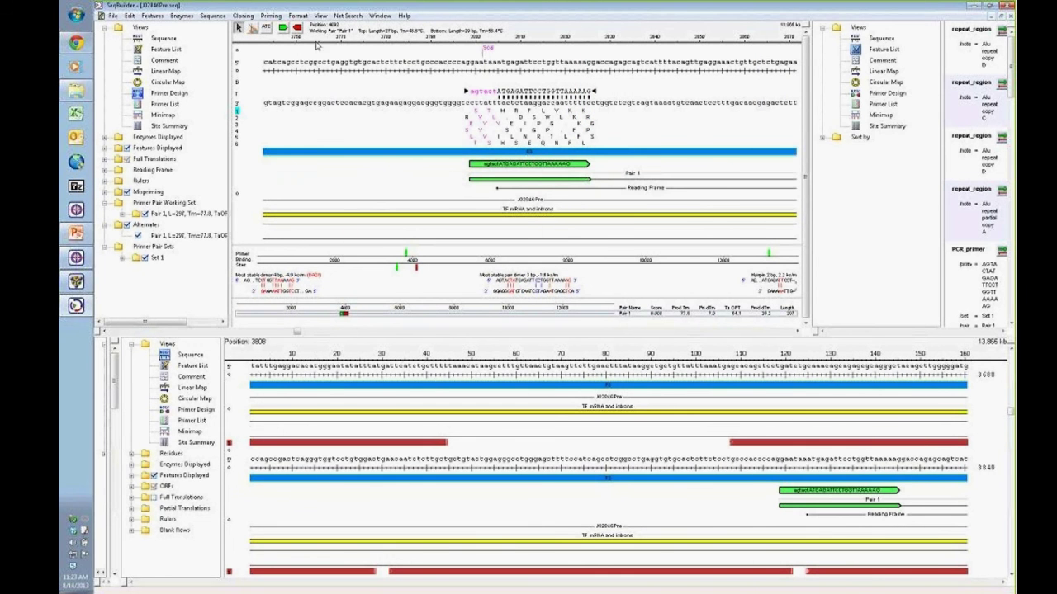
pyautogui.click(298, 28)
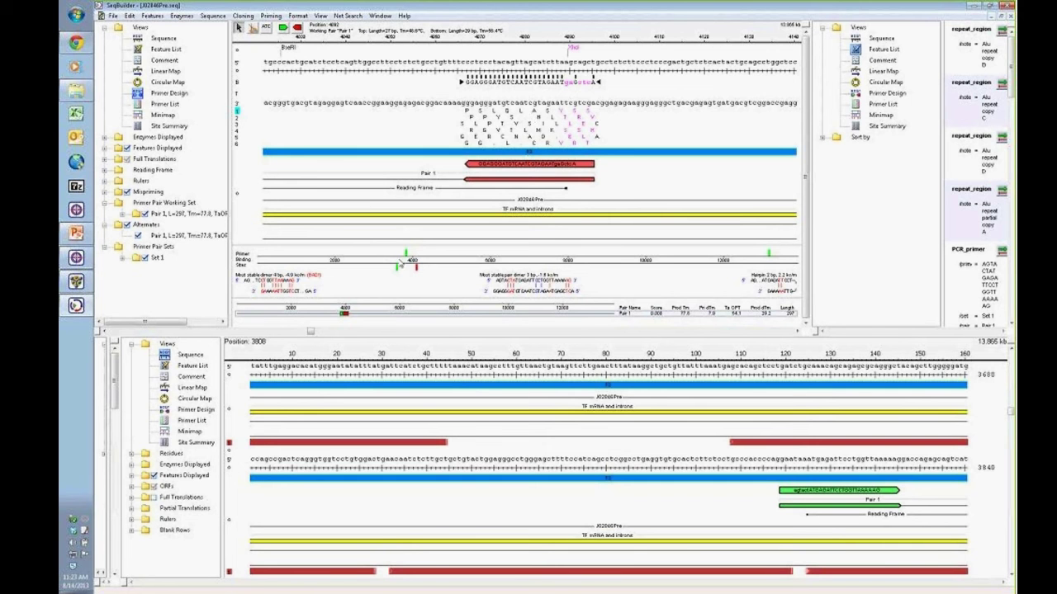
pyautogui.click(282, 28)
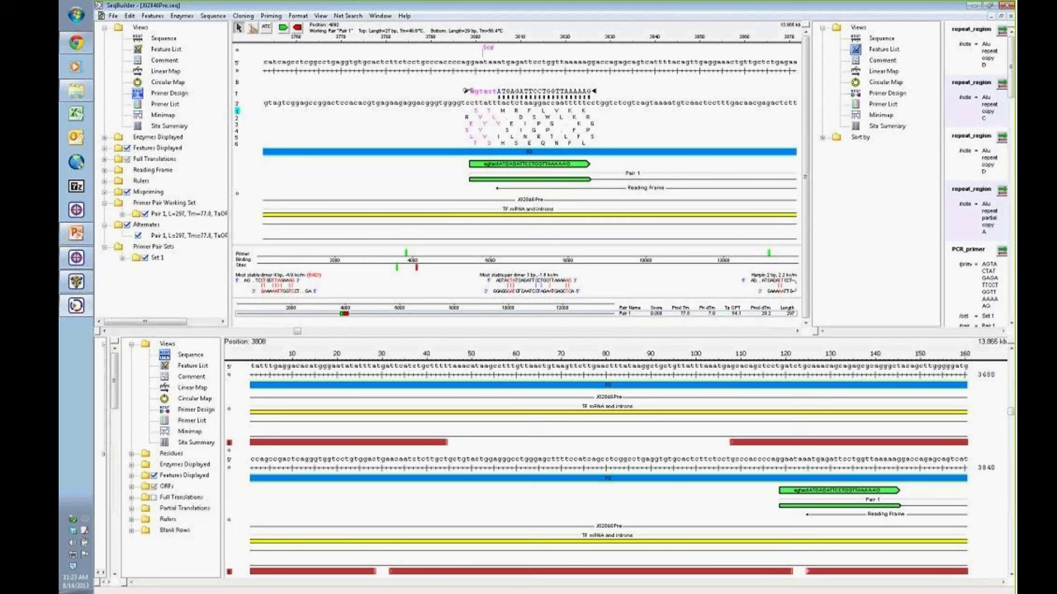
pyautogui.moveTo(466, 91); pyautogui.dragTo(411, 91)
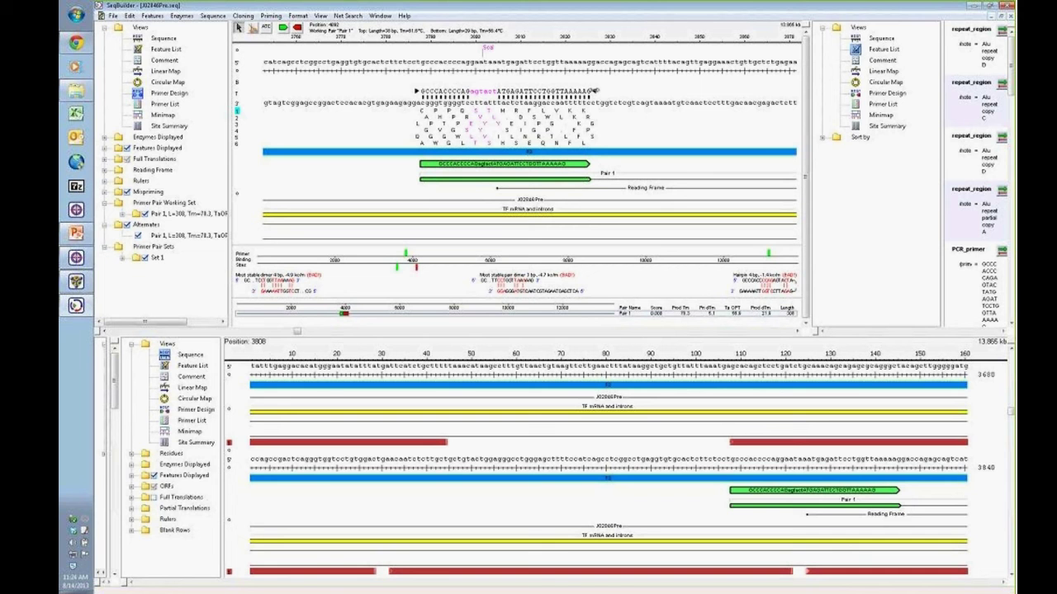
pyautogui.moveTo(593, 91); pyautogui.dragTo(531, 91)
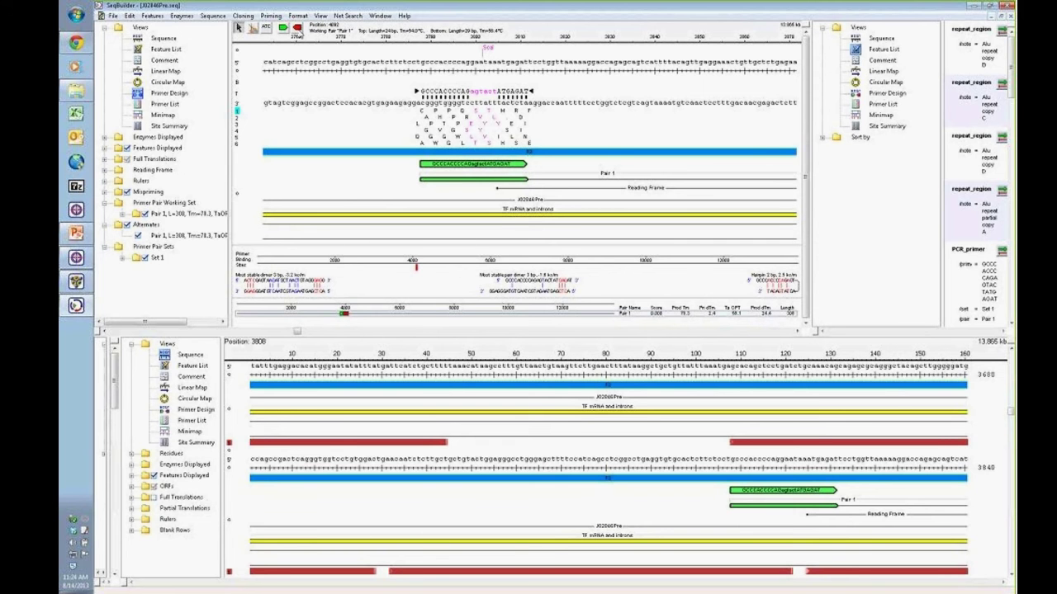
# Step: Trim the bottom-strand primer's 3' end to a 14 bp primer, then extend its other end beyond the XhoI site to 25 bp
pyautogui.click(297, 28)
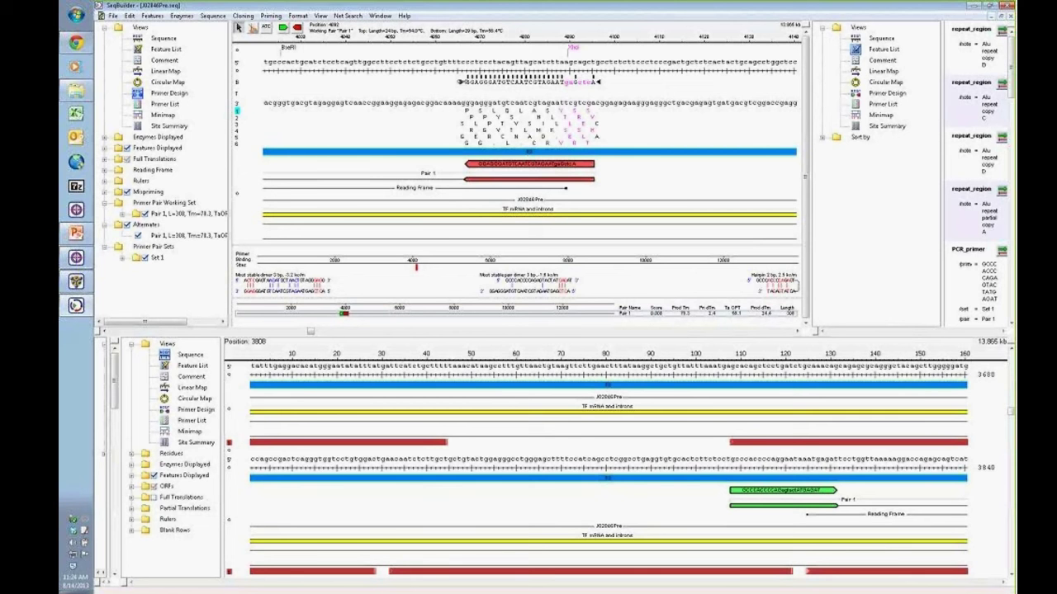
pyautogui.moveTo(460, 81); pyautogui.dragTo(529, 84)
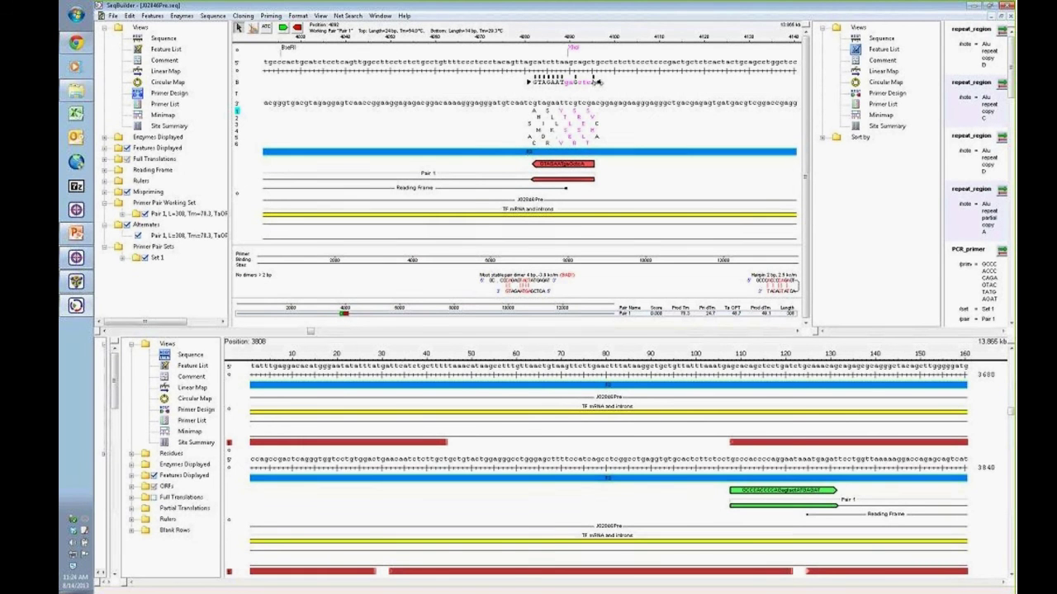
pyautogui.moveTo(596, 81); pyautogui.dragTo(649, 82)
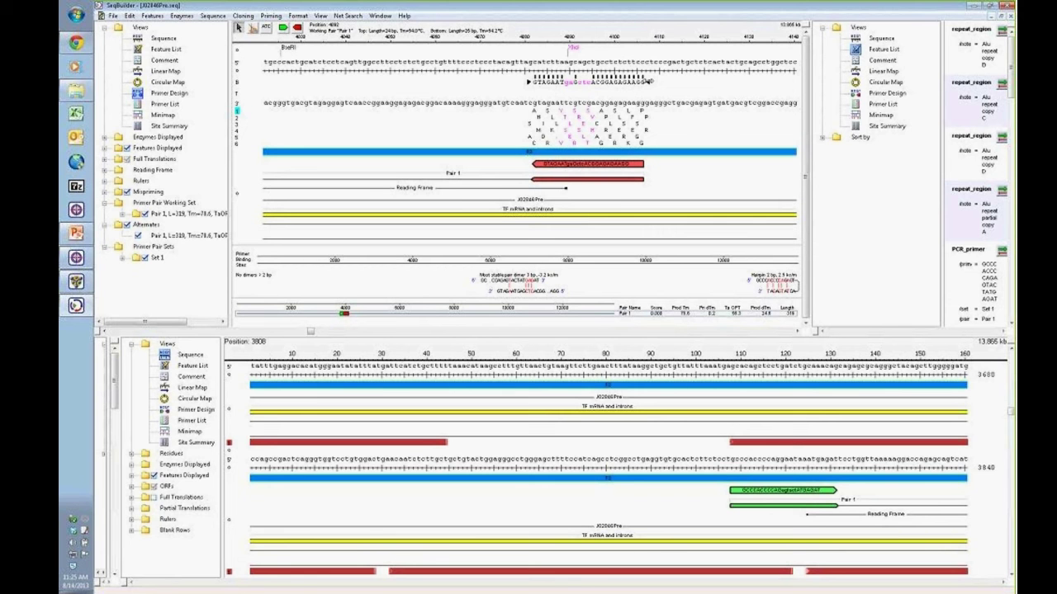
# Step: Expand Pair 1 in the Primer Pair Working Set and view the file types for saving the primer catalog, without saving
pyautogui.click(283, 28)
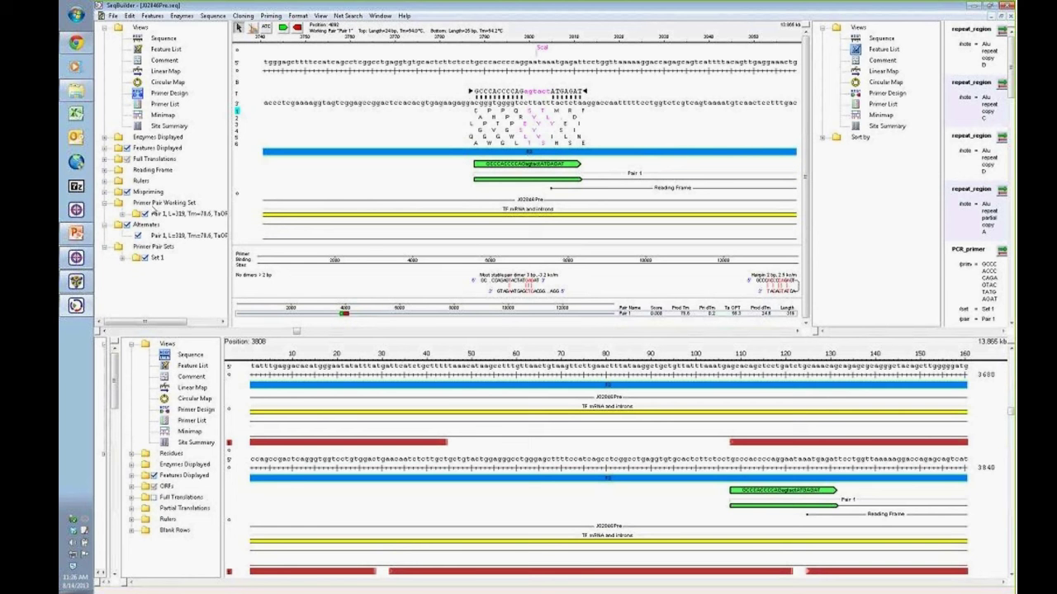
pyautogui.click(121, 215)
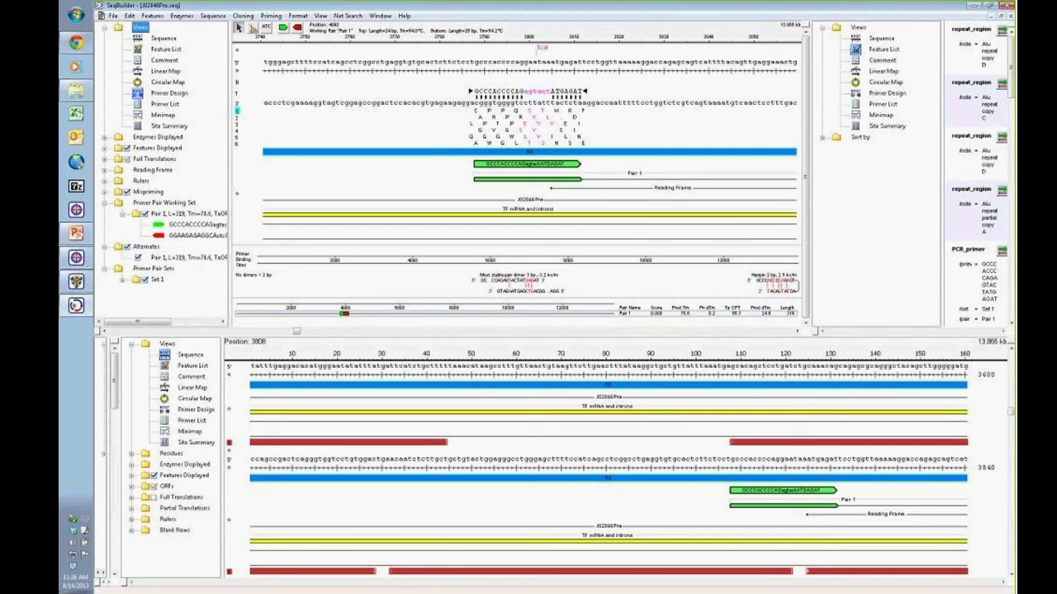
pyautogui.click(112, 16)
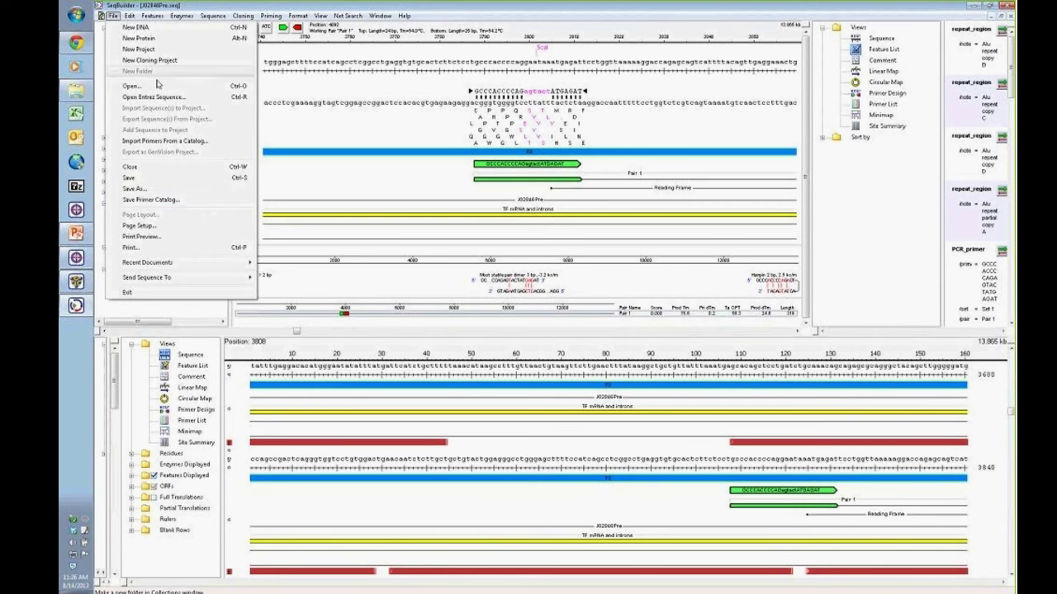
pyautogui.click(202, 200)
pyautogui.click(236, 265)
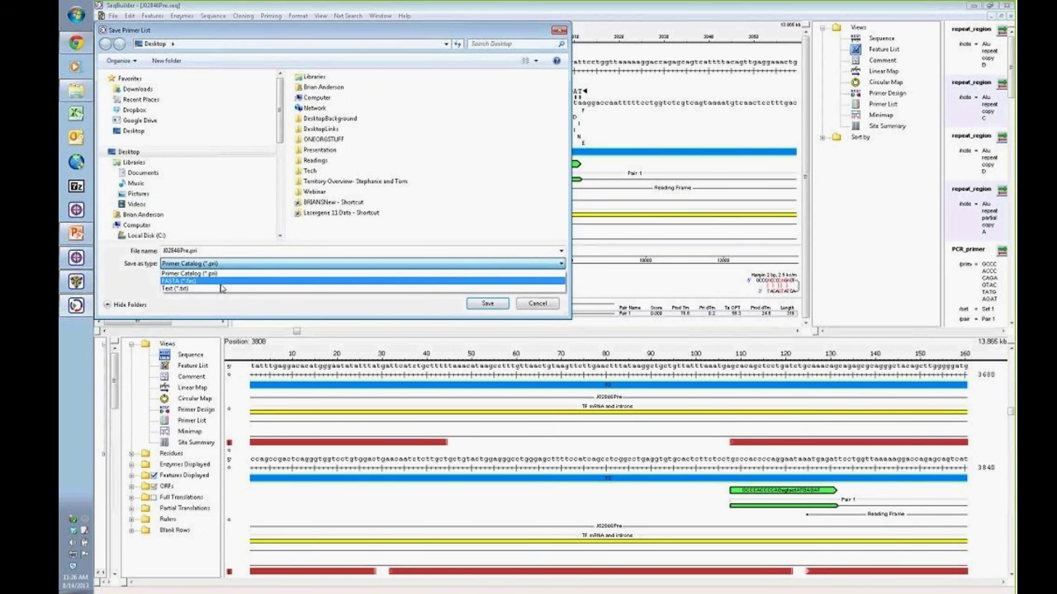
pyautogui.click(541, 304)
pyautogui.click(538, 303)
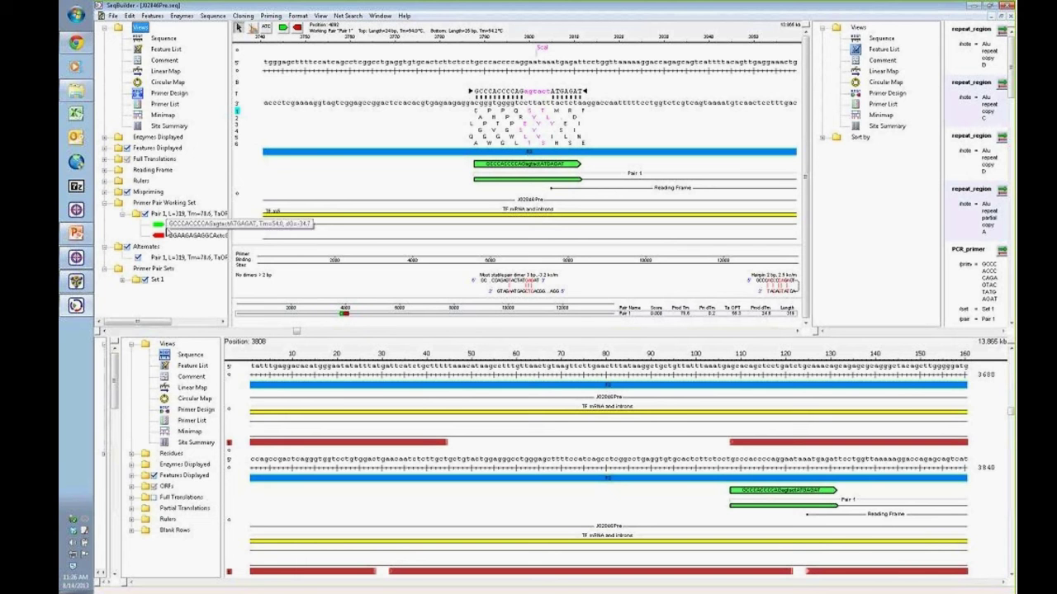
# Step: Check the Primer Catalog (*.pri) save type again without saving, and locate the command for importing primers from a catalog
pyautogui.click(113, 15)
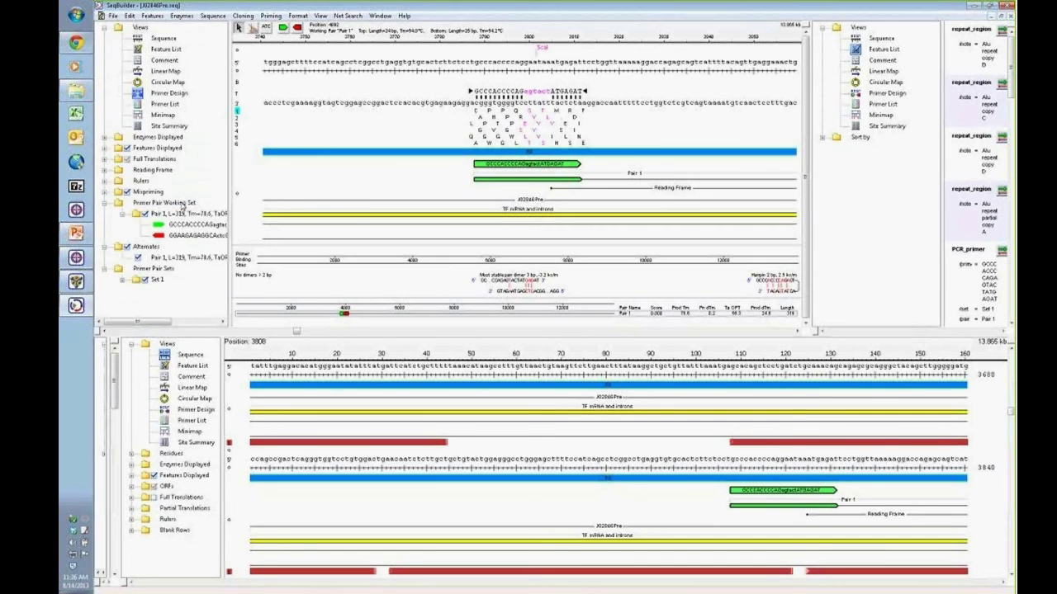
pyautogui.click(150, 200)
pyautogui.click(217, 264)
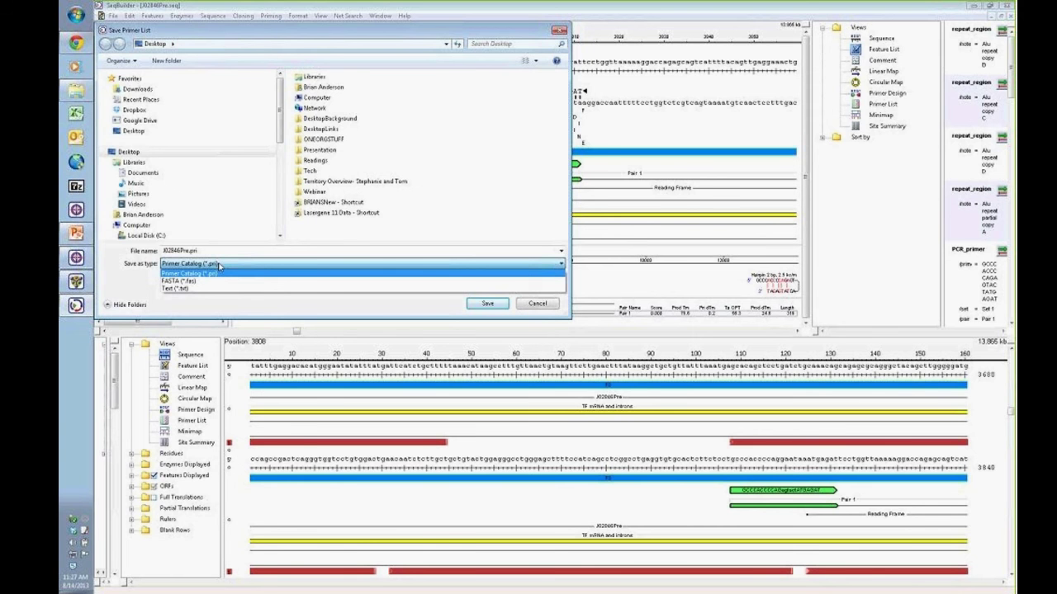
pyautogui.click(206, 273)
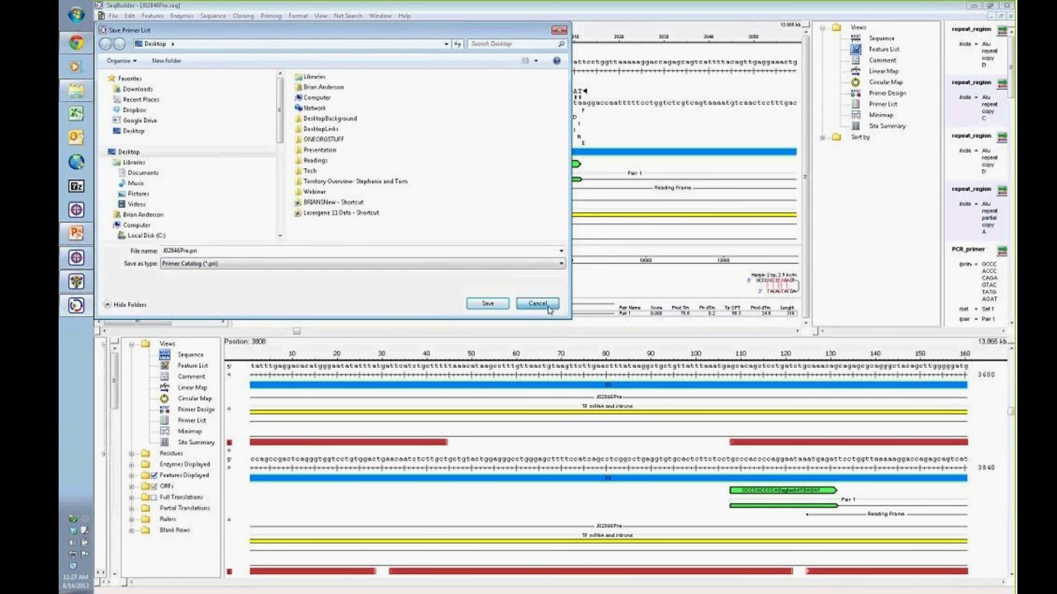
pyautogui.click(538, 303)
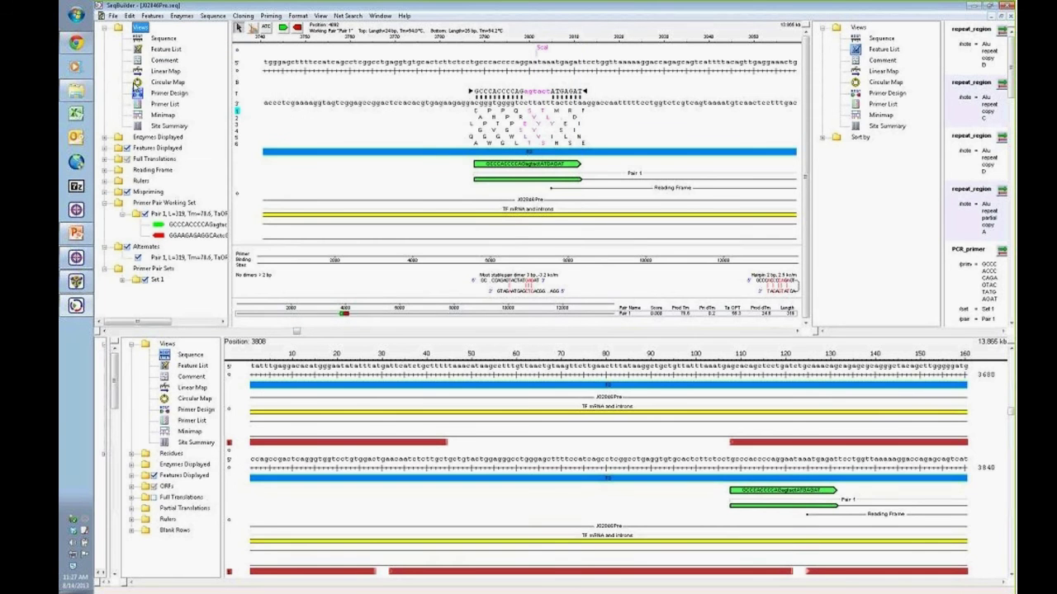
pyautogui.click(112, 16)
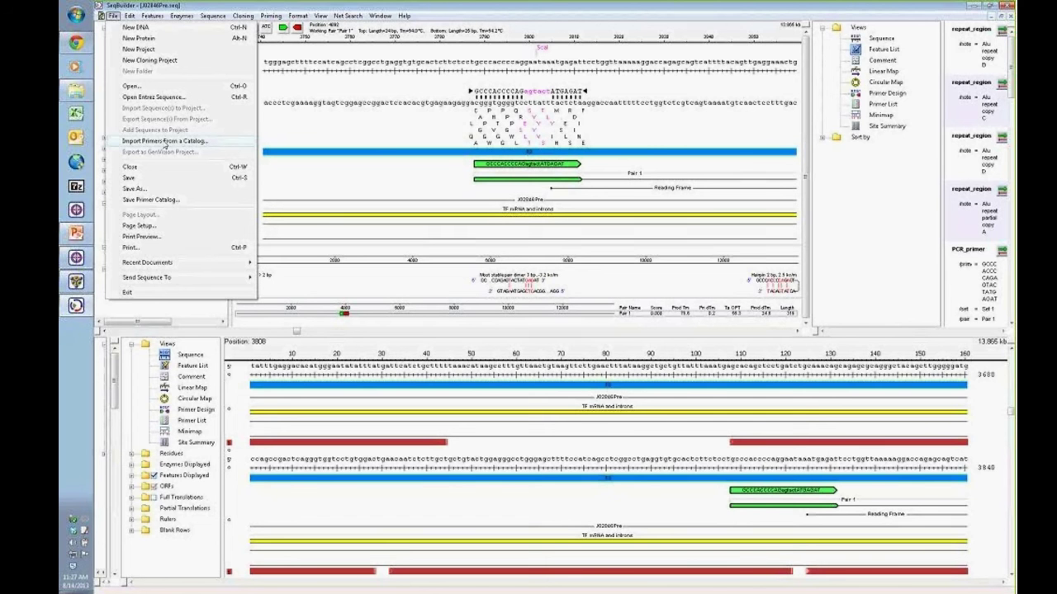
pyautogui.click(290, 152)
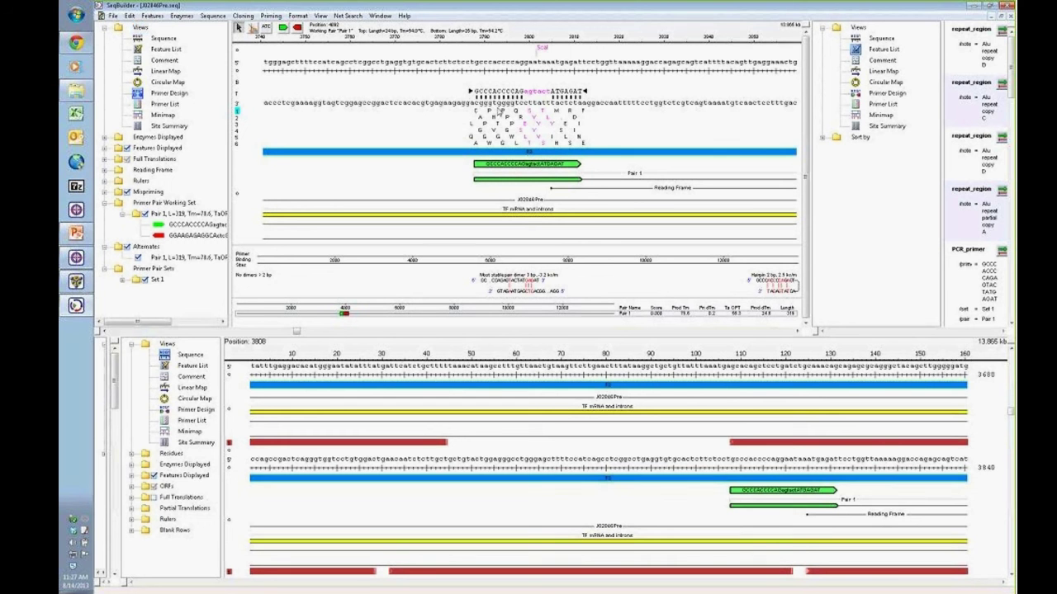
# Step: Select the region from the top-strand primer's ScaI site to the bottom-strand primer's XhoI site, 3802 to 4089, and return to the top-strand primer
pyautogui.click(542, 49)
pyautogui.click(296, 28)
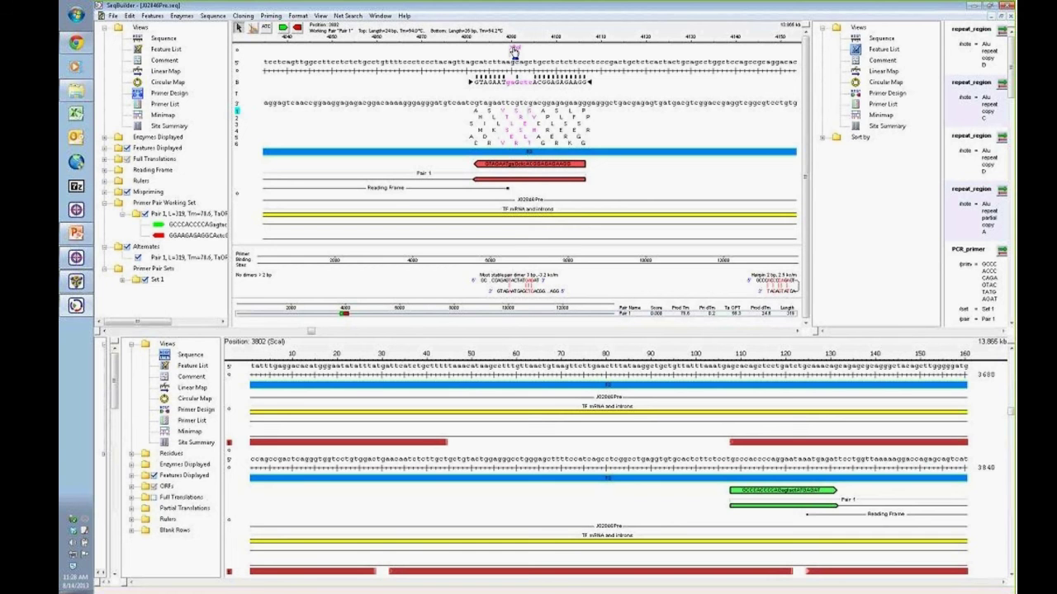
pyautogui.keyDown('shift'); pyautogui.click(514, 51); pyautogui.keyUp('shift')
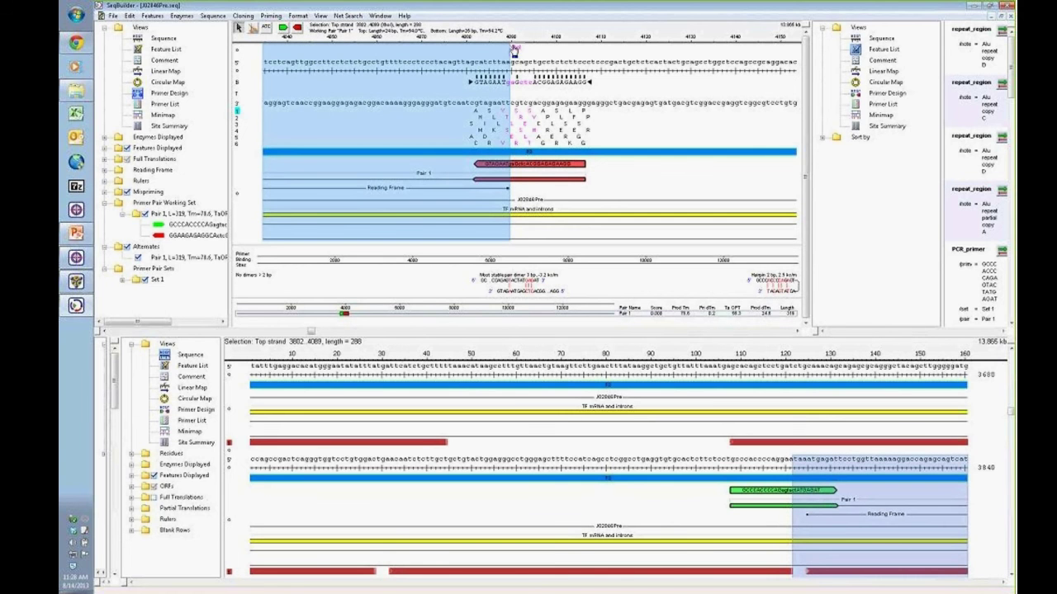
pyautogui.click(285, 29)
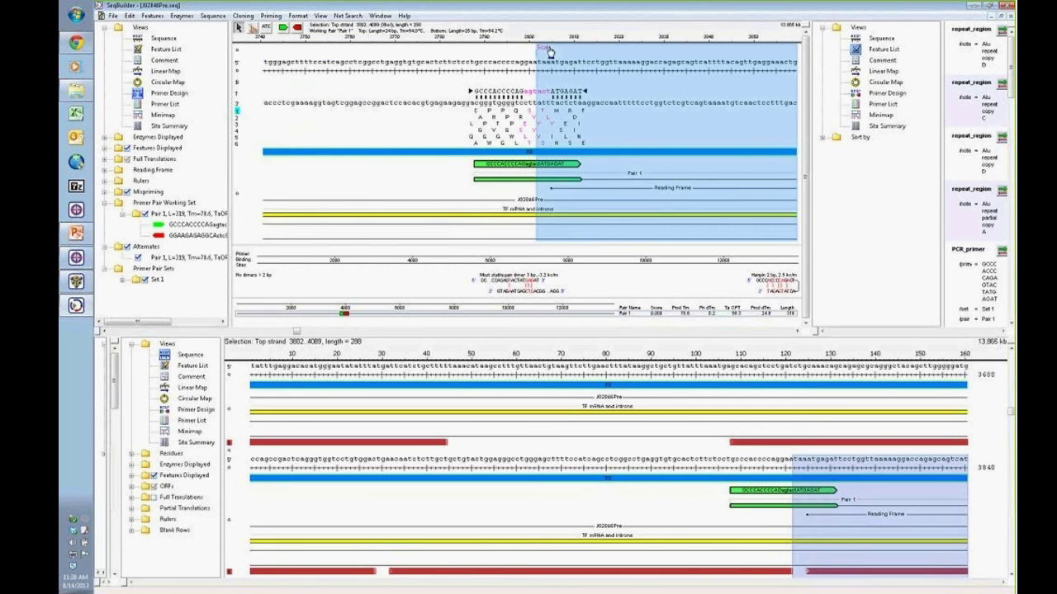
# Step: Show the bottom-strand primer and create an insert by PCR from the working primer pair
pyautogui.click(297, 28)
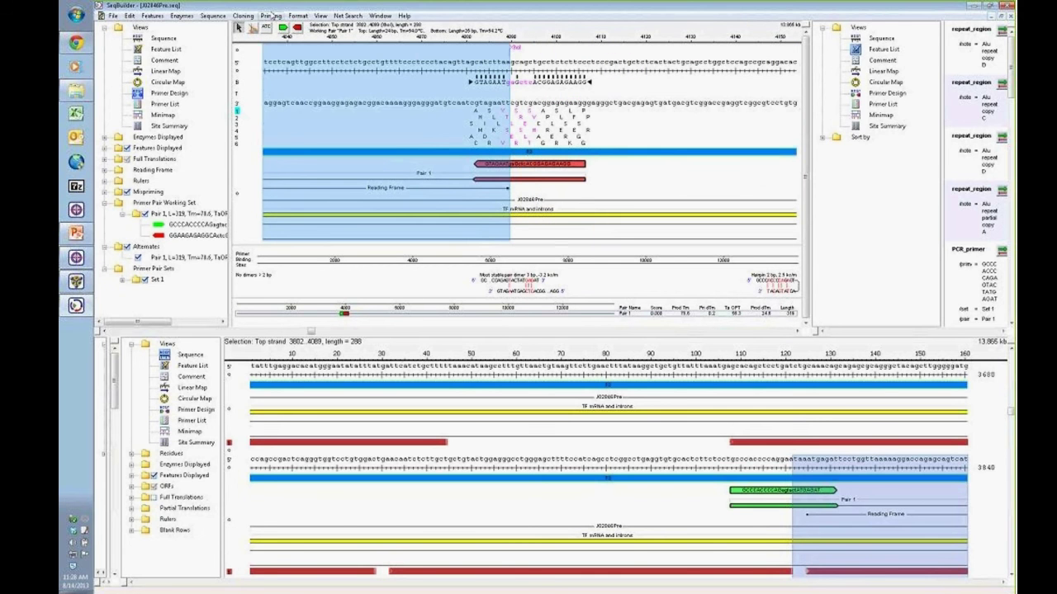
pyautogui.click(244, 16)
pyautogui.moveTo(260, 17)
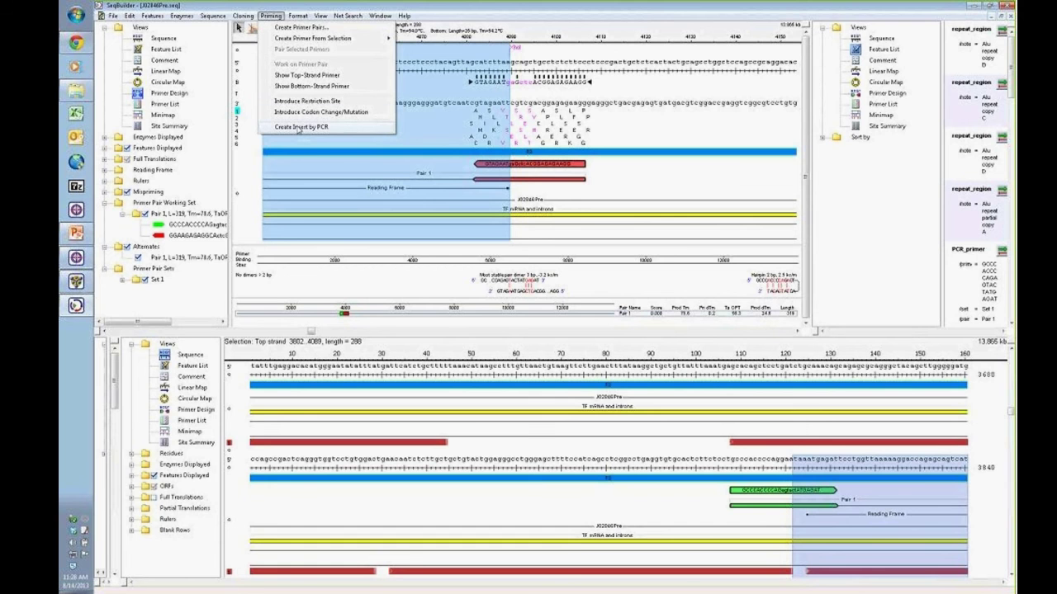
pyautogui.click(298, 128)
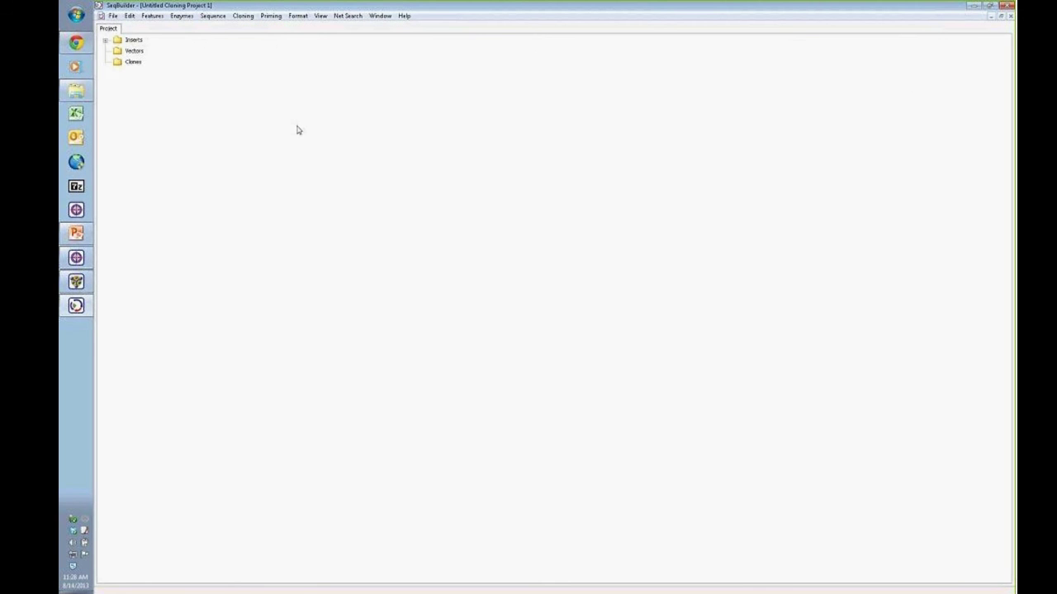
# Step: Restore the cloning project to a floating window over the source sequence and review the commands for new cloning projects and cloning methods
pyautogui.click(1001, 16)
pyautogui.moveTo(582, 233); pyautogui.dragTo(640, 259)
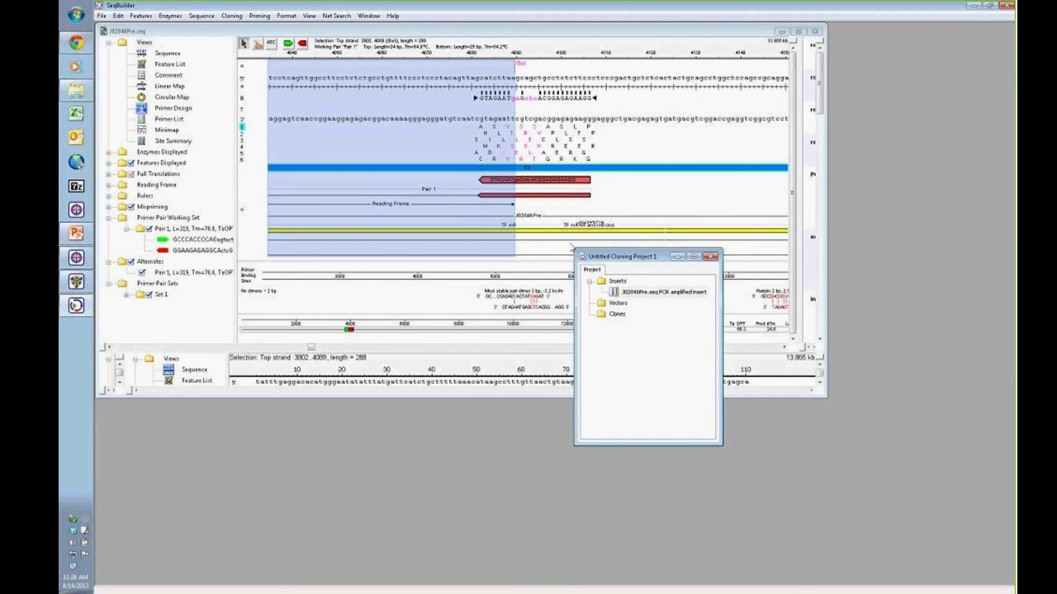
pyautogui.click(101, 16)
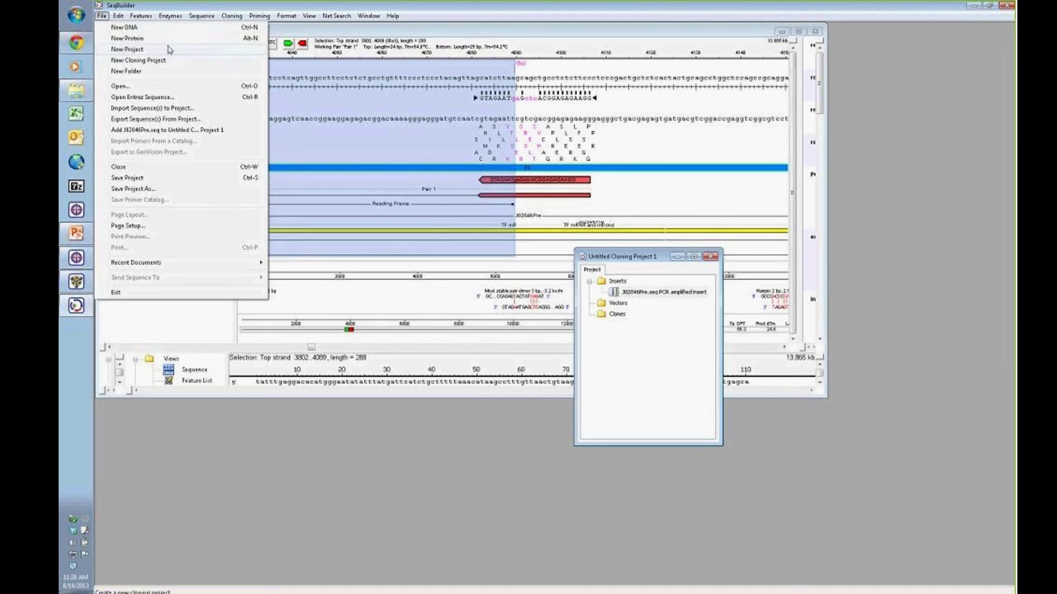
pyautogui.moveTo(210, 14)
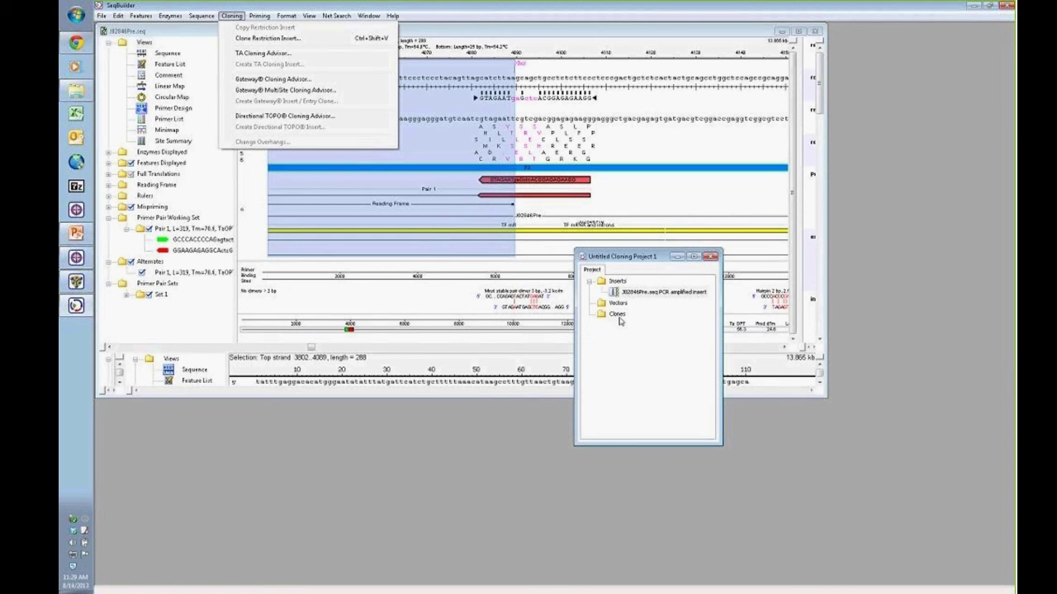
pyautogui.click(628, 260)
pyautogui.moveTo(627, 260); pyautogui.dragTo(517, 264)
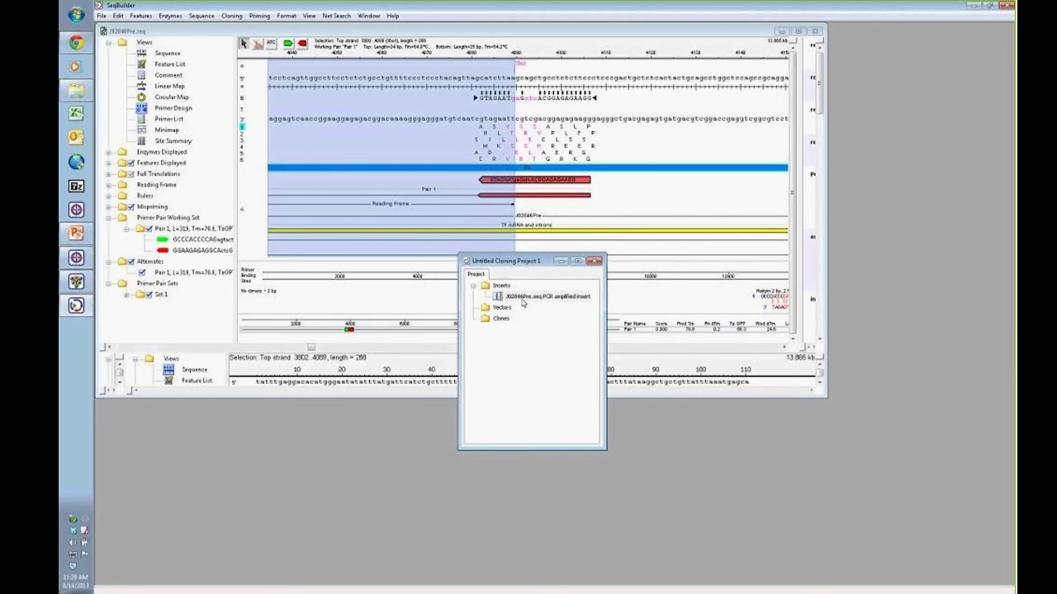
# Step: Close the J02846Pre.seq document, then open the PCR amplified insert from the cloning project and maximize its window
pyautogui.moveTo(522, 304)
pyautogui.click(814, 32)
pyautogui.click(594, 334)
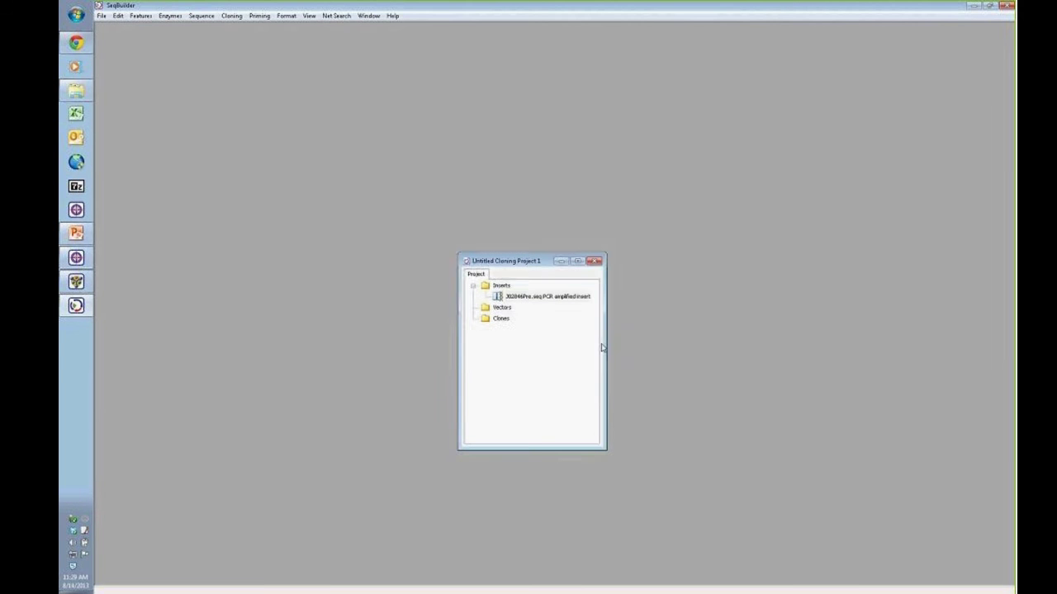
pyautogui.moveTo(533, 264); pyautogui.dragTo(501, 159)
pyautogui.click(489, 192)
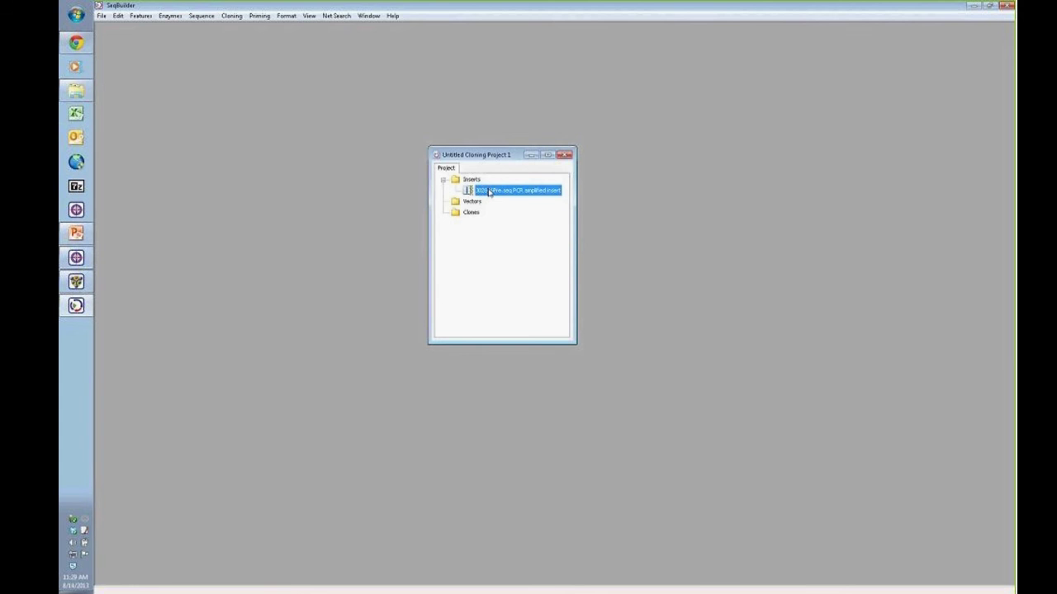
pyautogui.doubleClick(475, 192)
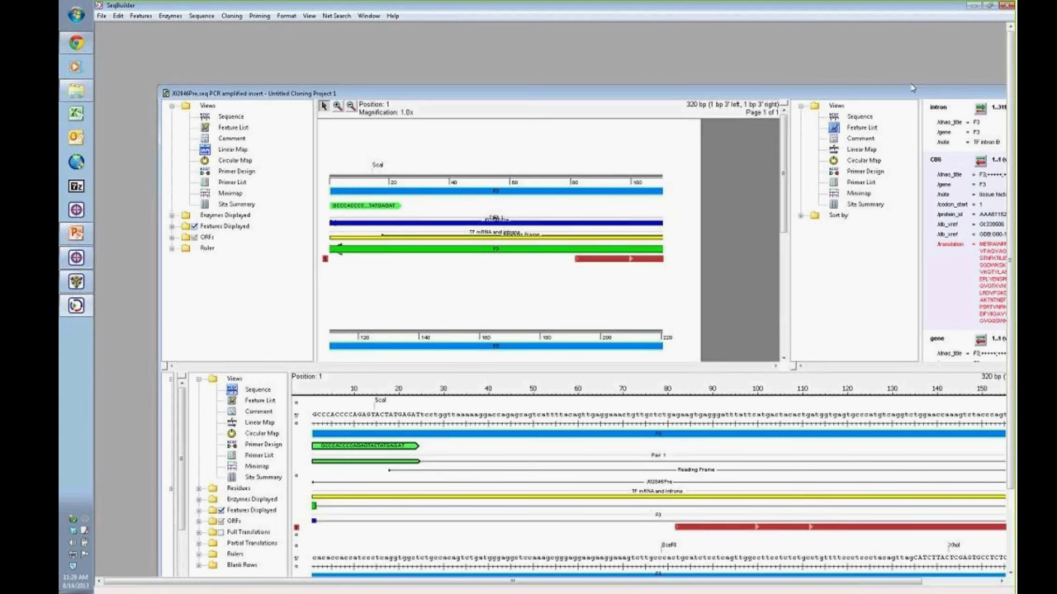
pyautogui.moveTo(911, 91); pyautogui.dragTo(813, 56)
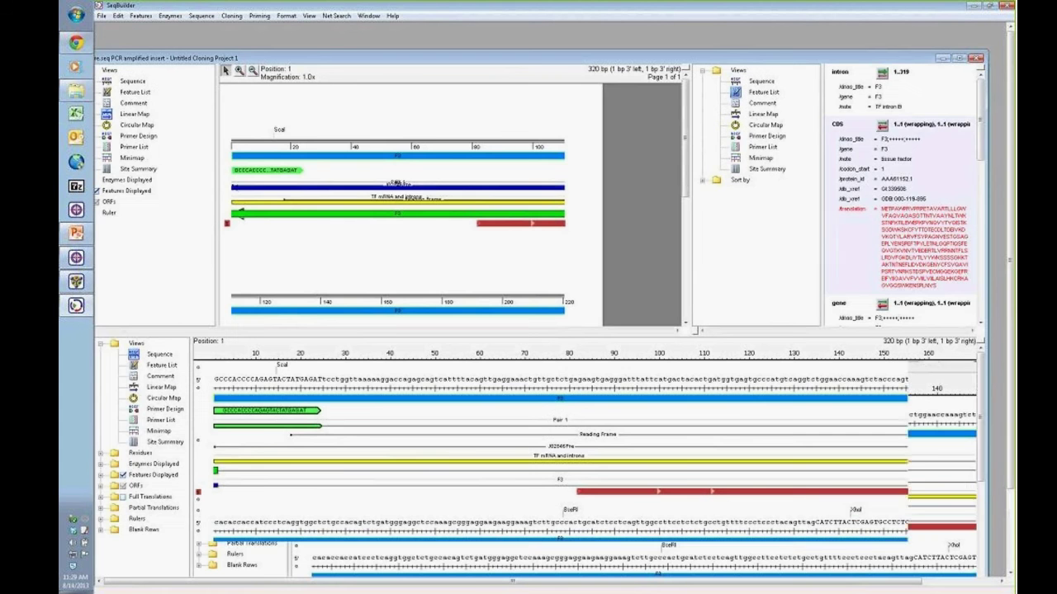
pyautogui.click(959, 58)
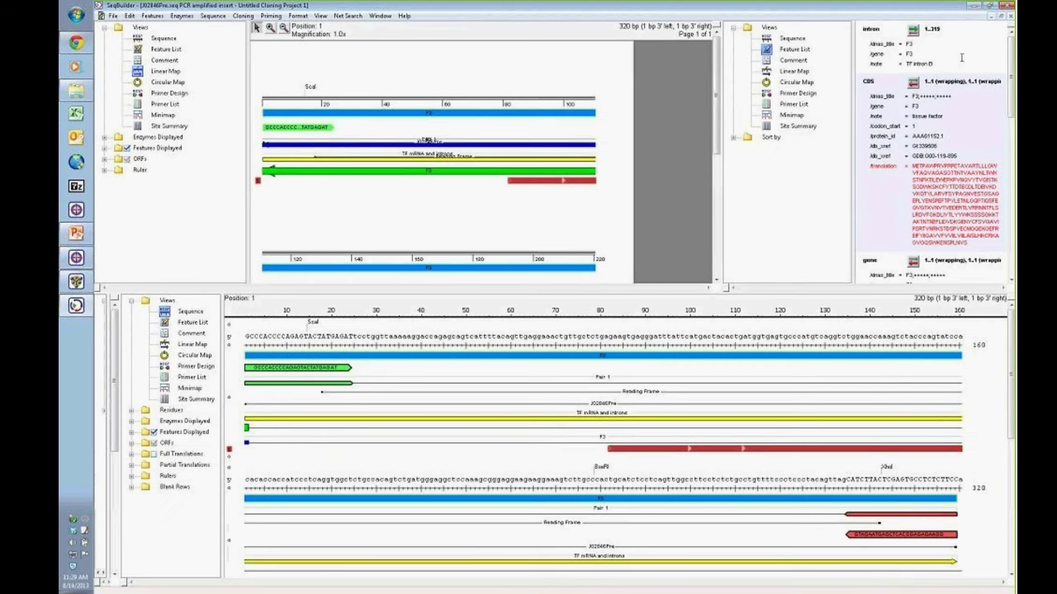
# Step: Select the insert's region from the ScaI site to the XhoI site, 15 to 302, on the linear map
pyautogui.click(311, 88)
pyautogui.scroll(-5, 549, 176)
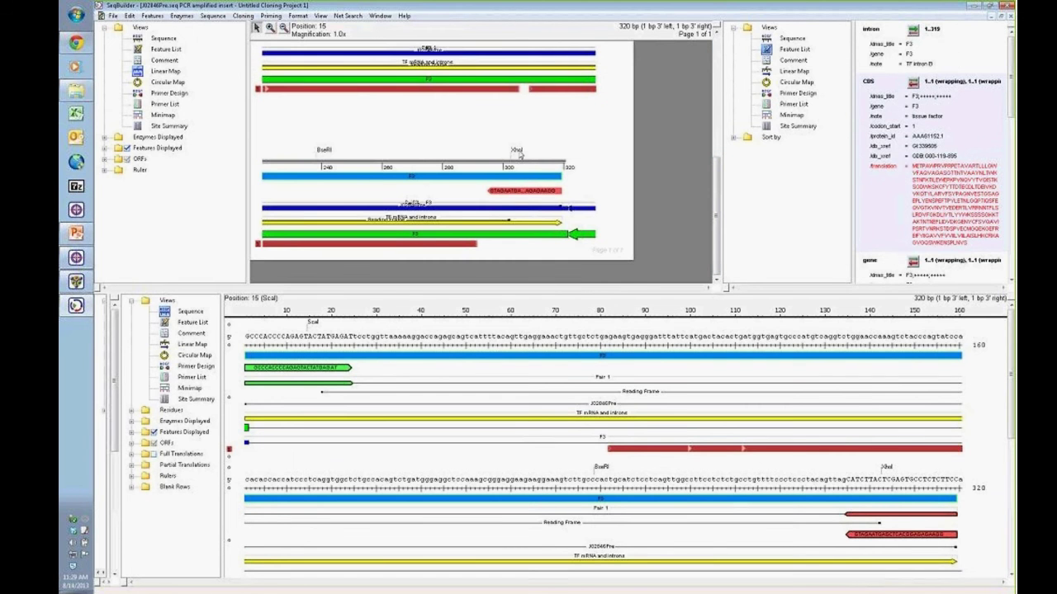
pyautogui.keyDown('shift'); pyautogui.click(518, 152); pyautogui.keyUp('shift')
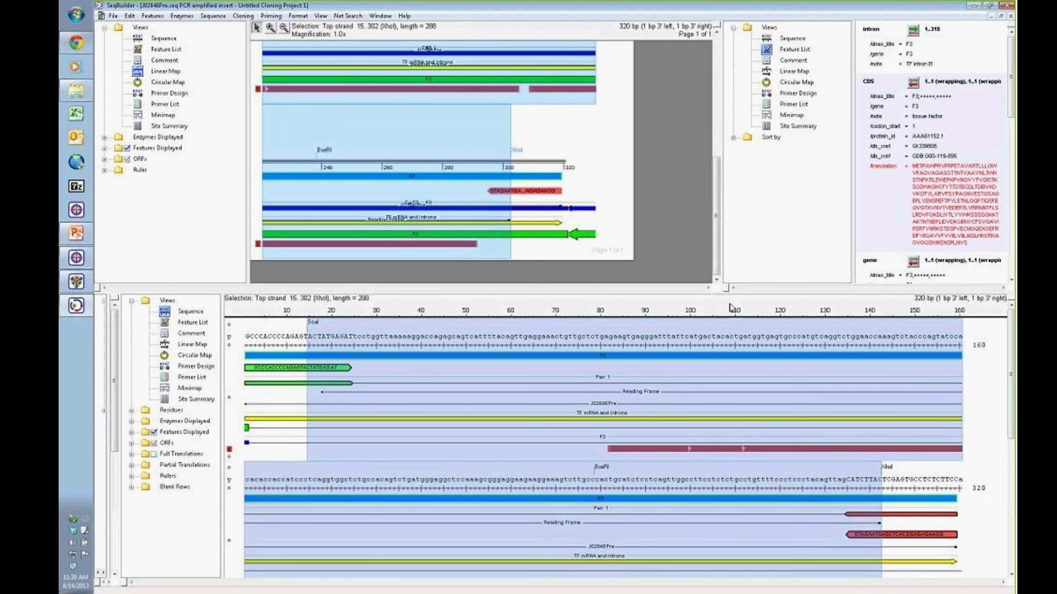
# Step: Place the cursor at the ScaI cut position in the insert's sequence and group the residues by 3
pyautogui.click(296, 17)
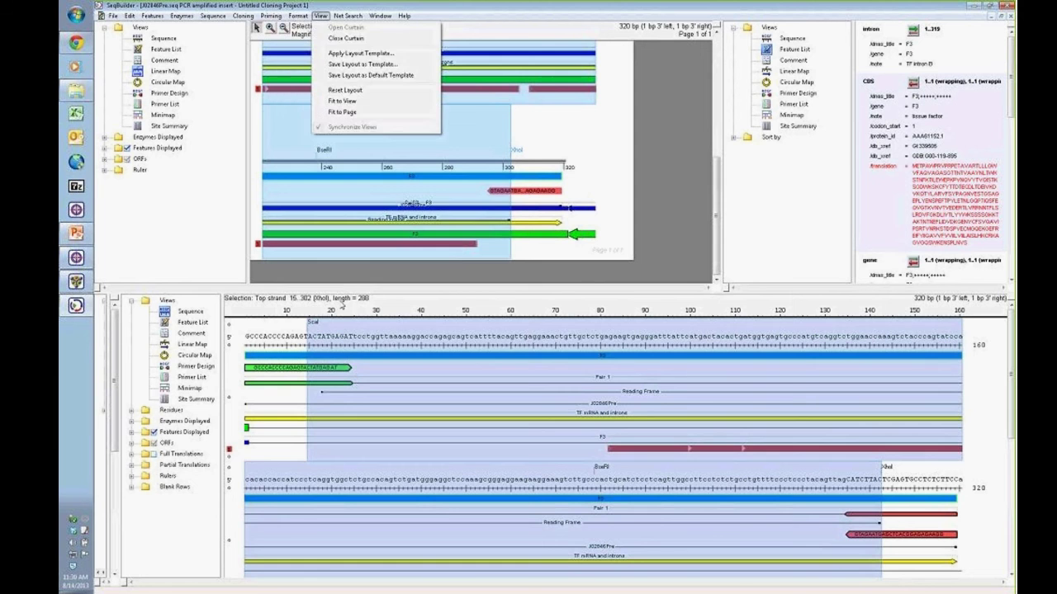
pyautogui.click(310, 338)
pyautogui.click(296, 15)
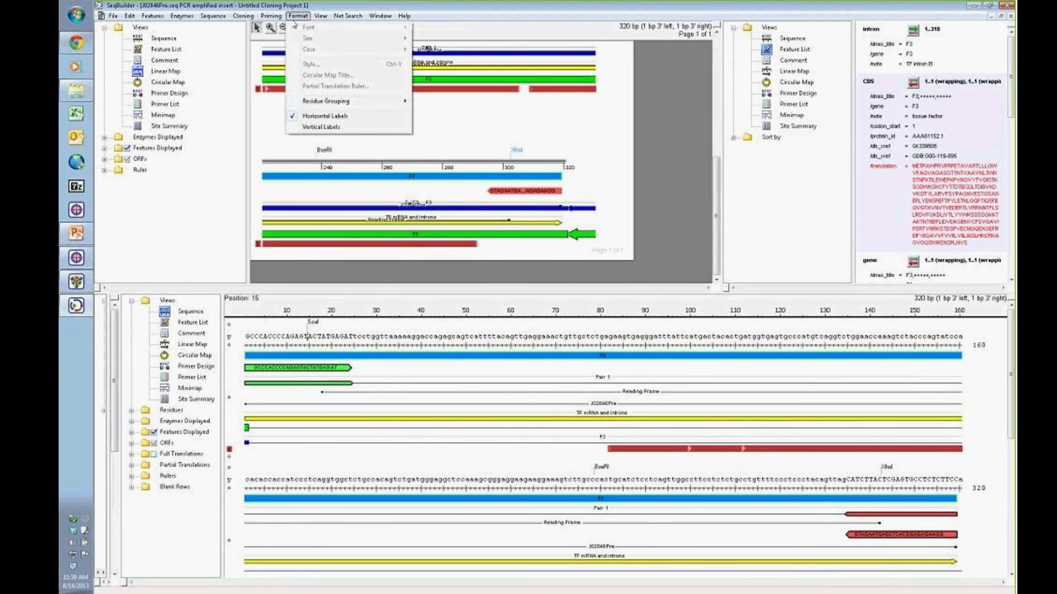
pyautogui.moveTo(328, 104)
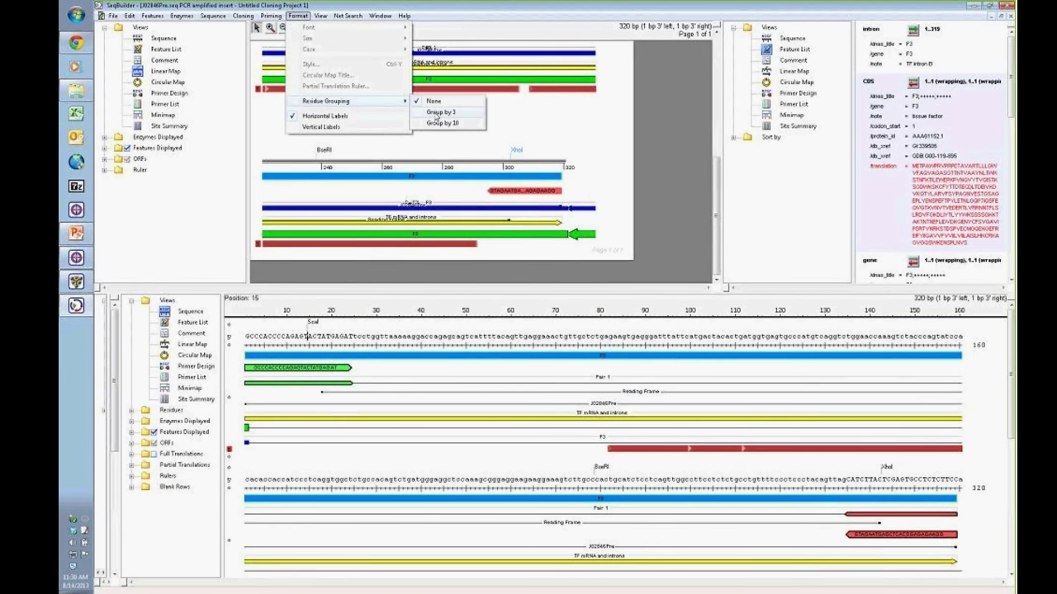
pyautogui.click(435, 112)
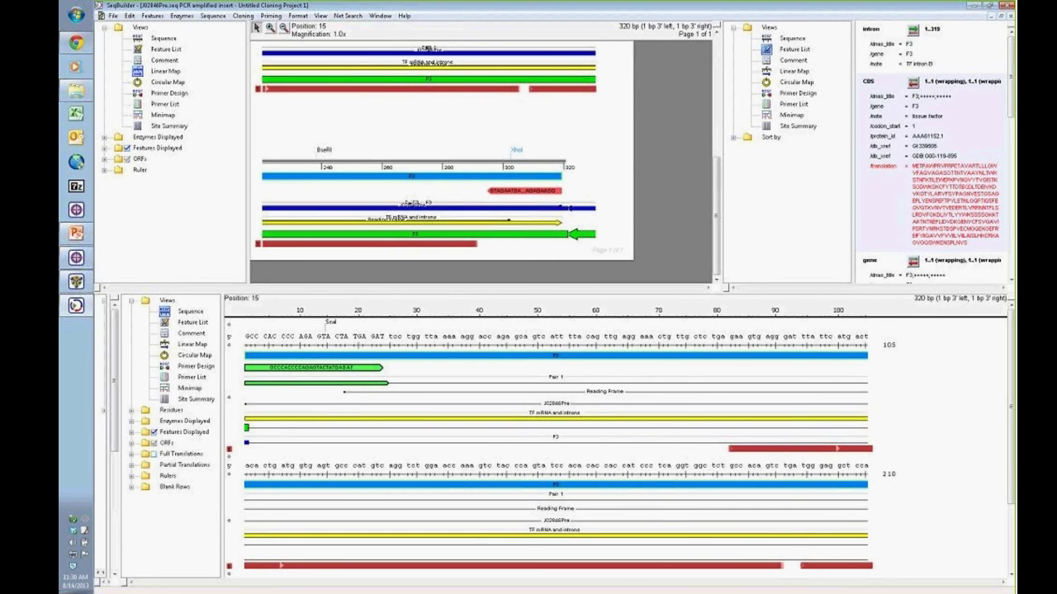
# Step: Add three N residues before the insert's first base, and delete two of them to keep a single N
pyautogui.click(245, 336)
pyautogui.write('NN')
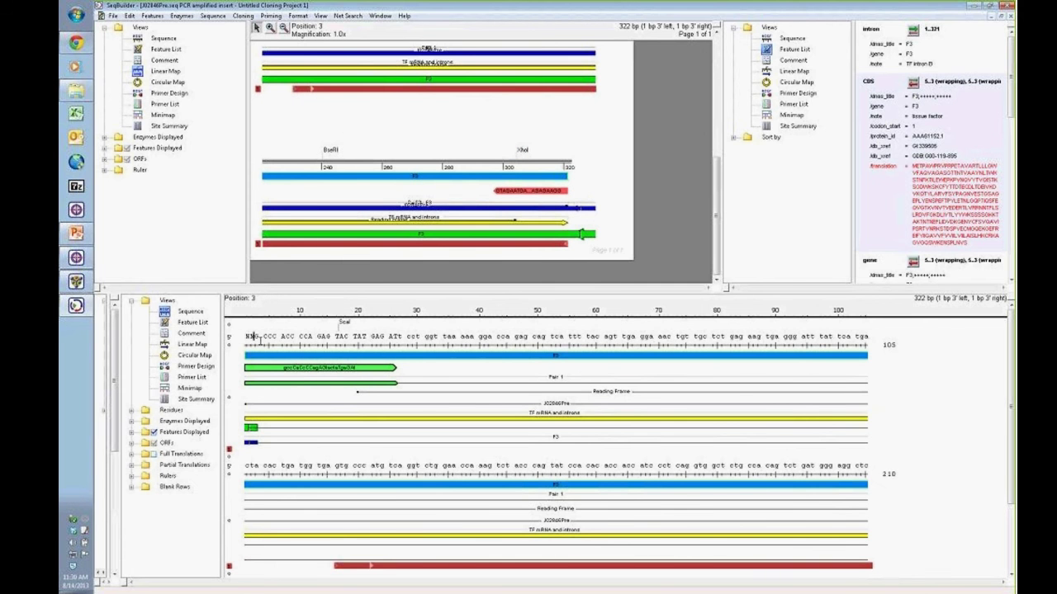
pyautogui.write('N GCC CAC')
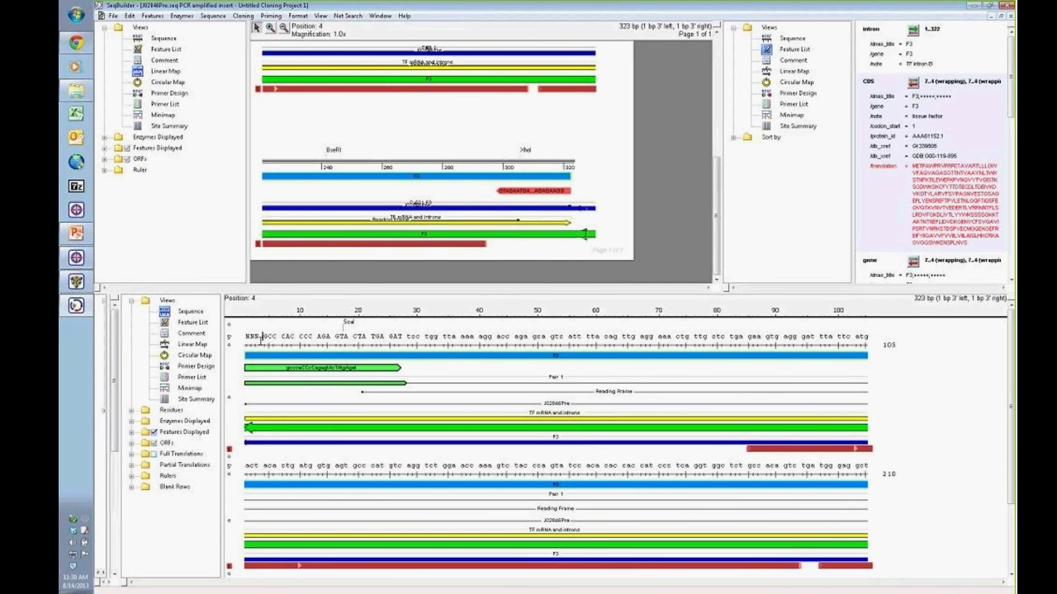
pyautogui.press('BackSpace')
pyautogui.press('BackSpace')
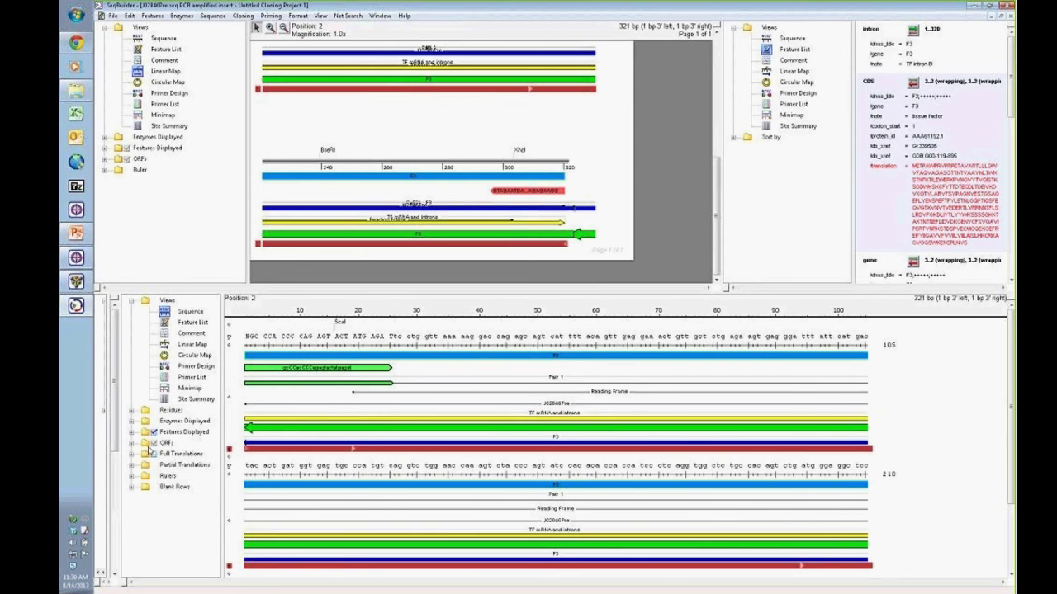
# Step: Expand the ORFs group in the sequence view and select the top-strand ORF from 19 to 321
pyautogui.click(132, 444)
pyautogui.click(357, 450)
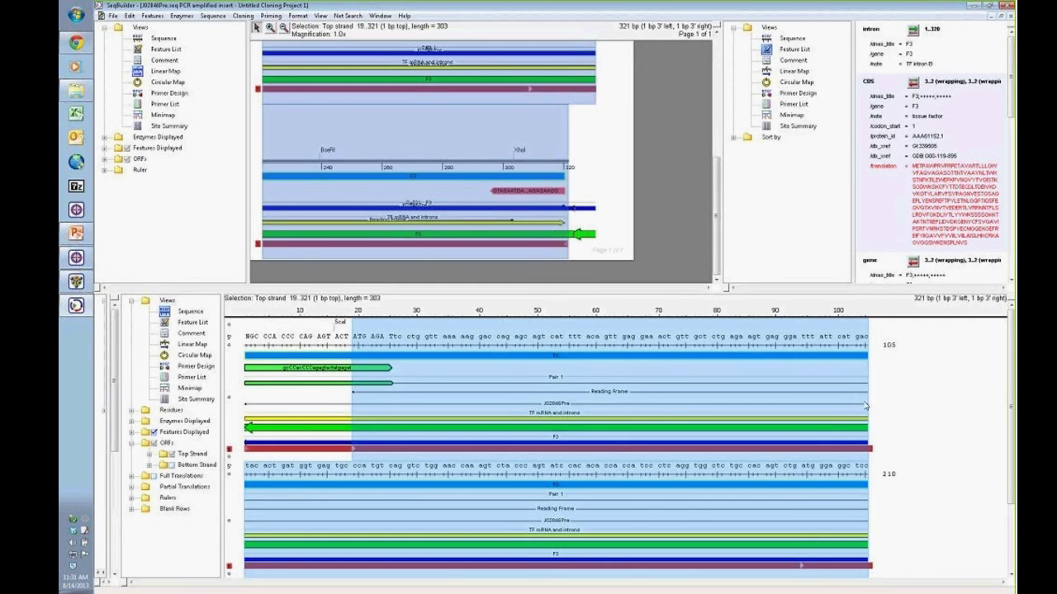
pyautogui.scroll(-5, 726, 364)
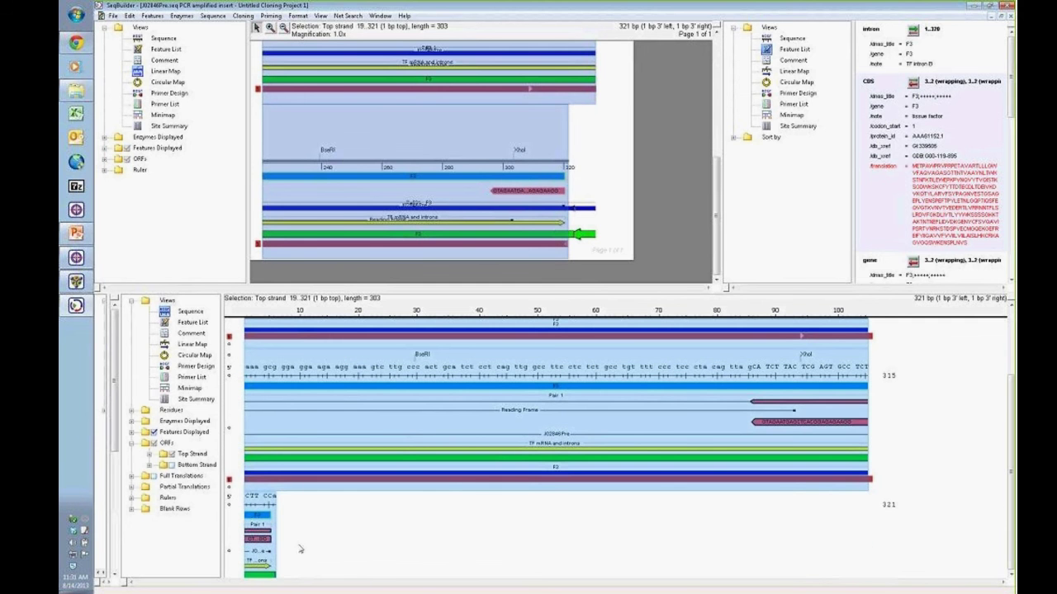
pyautogui.scroll(3, 301, 549)
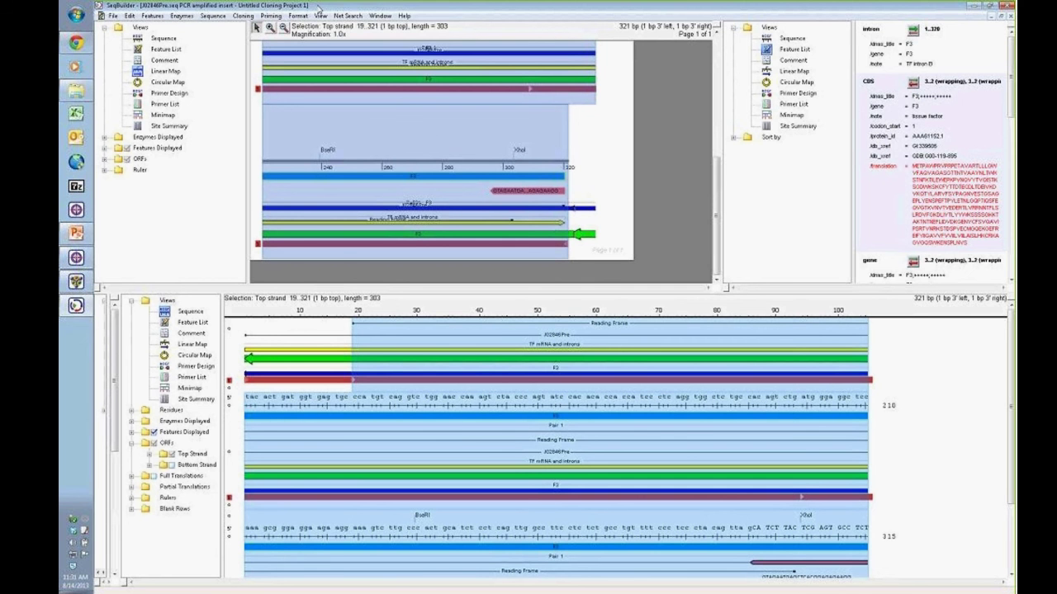
pyautogui.click(321, 16)
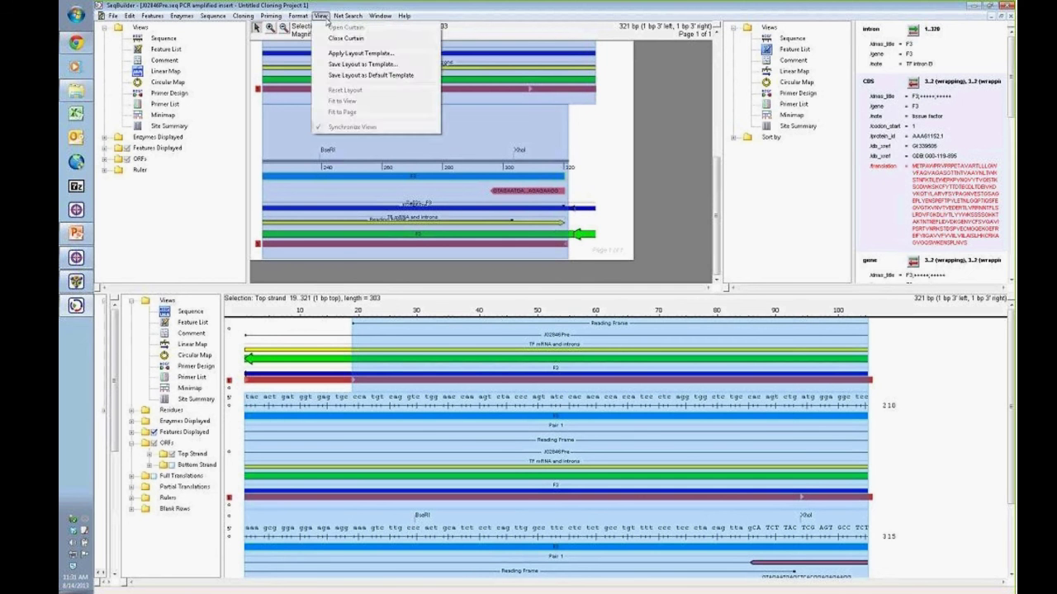
pyautogui.moveTo(298, 16)
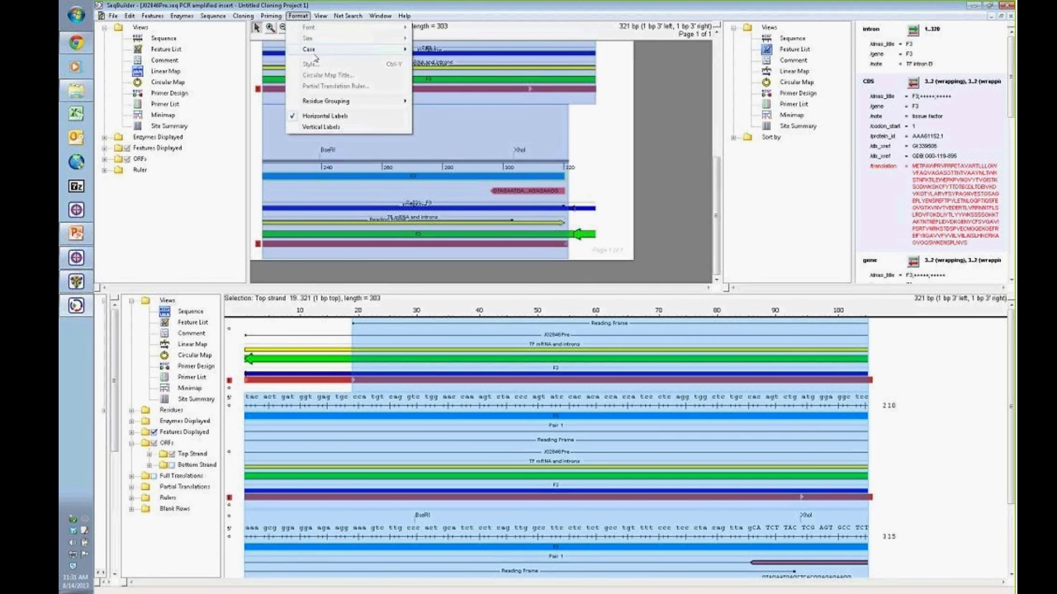
pyautogui.moveTo(323, 102)
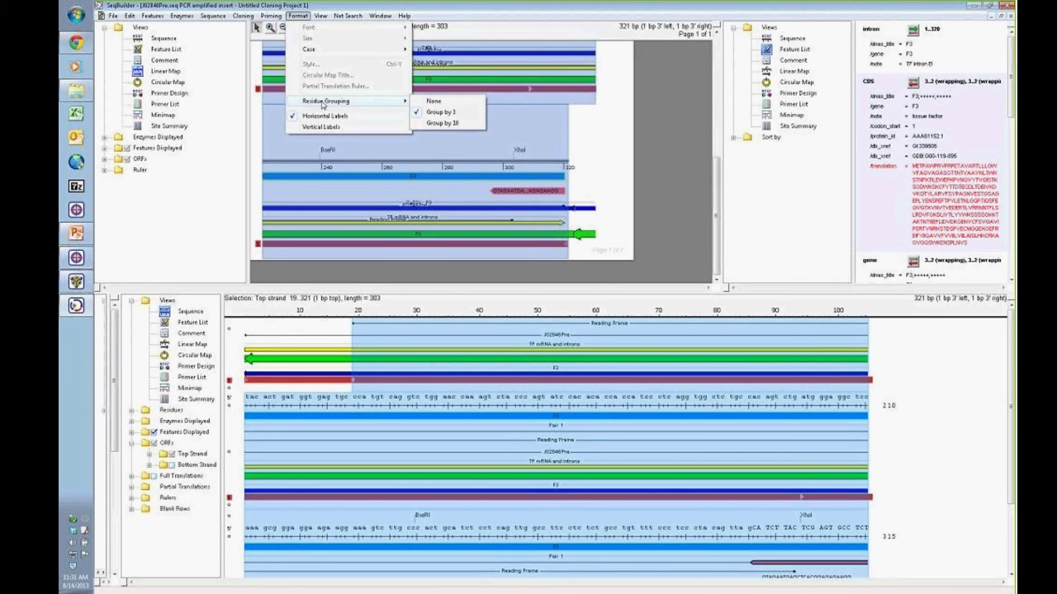
pyautogui.click(321, 16)
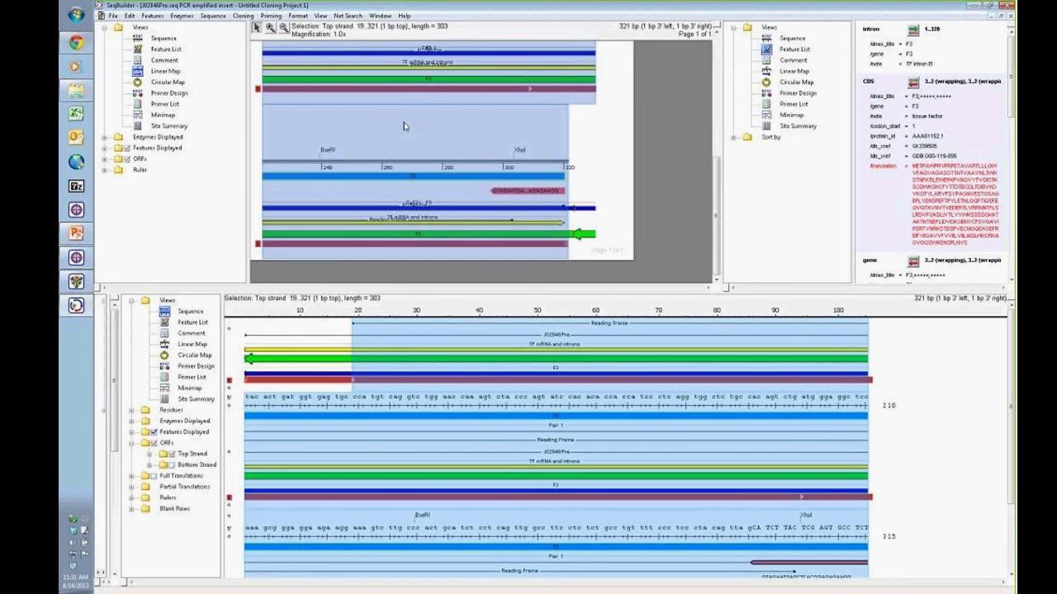
# Step: Open a BLAST query for the selected ORF, look through the available databases, and cancel the query without running it
pyautogui.click(340, 16)
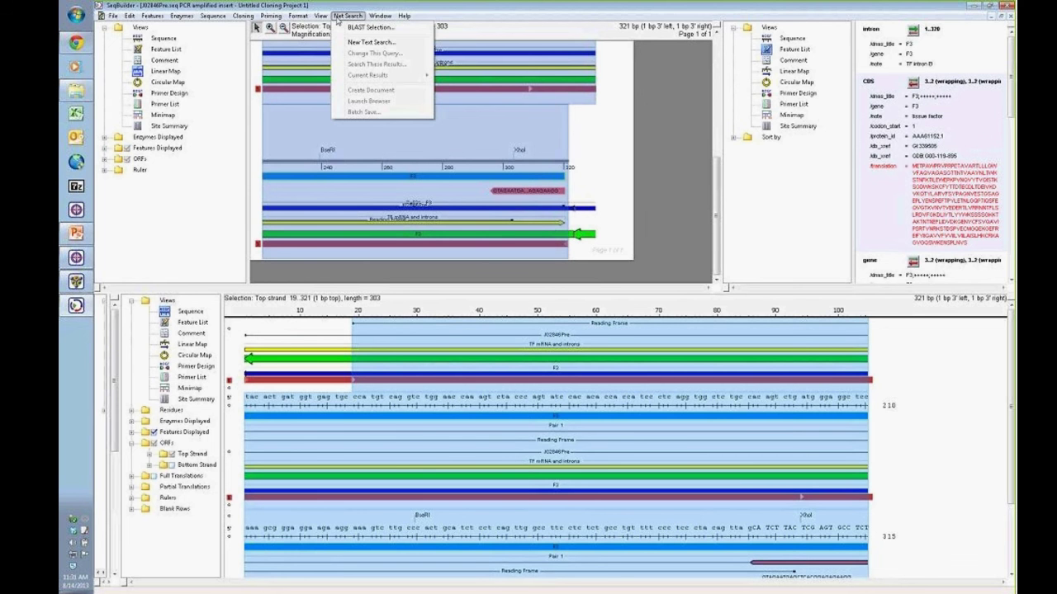
pyautogui.click(350, 27)
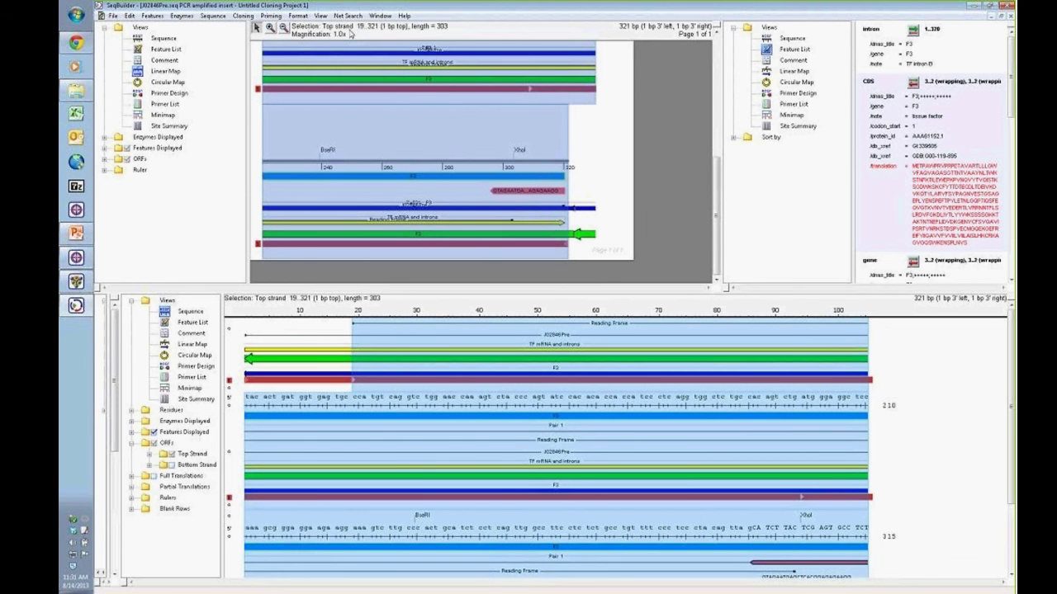
pyautogui.click(512, 310)
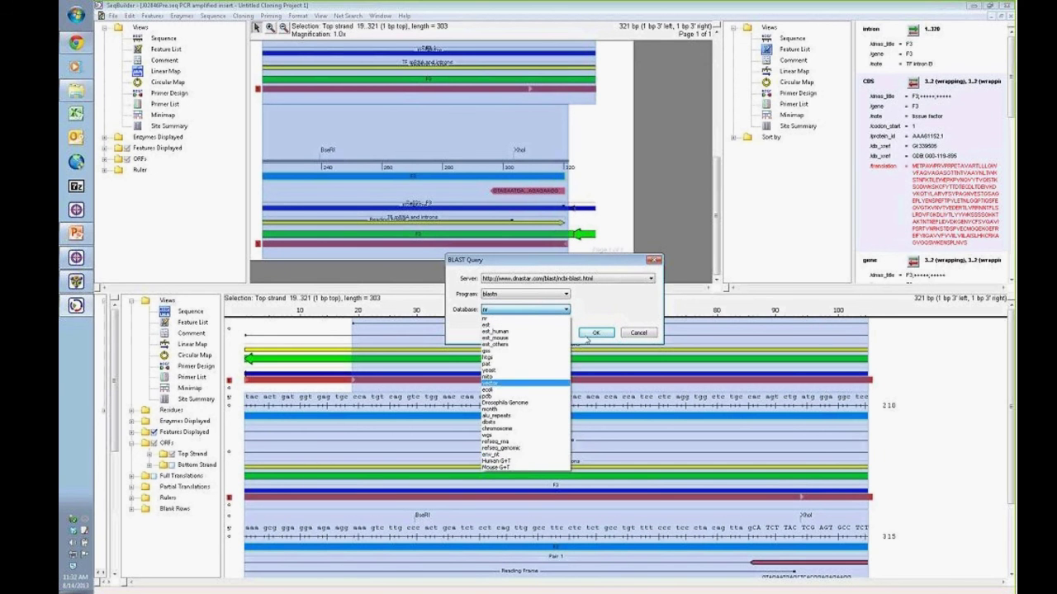
pyautogui.click(528, 309)
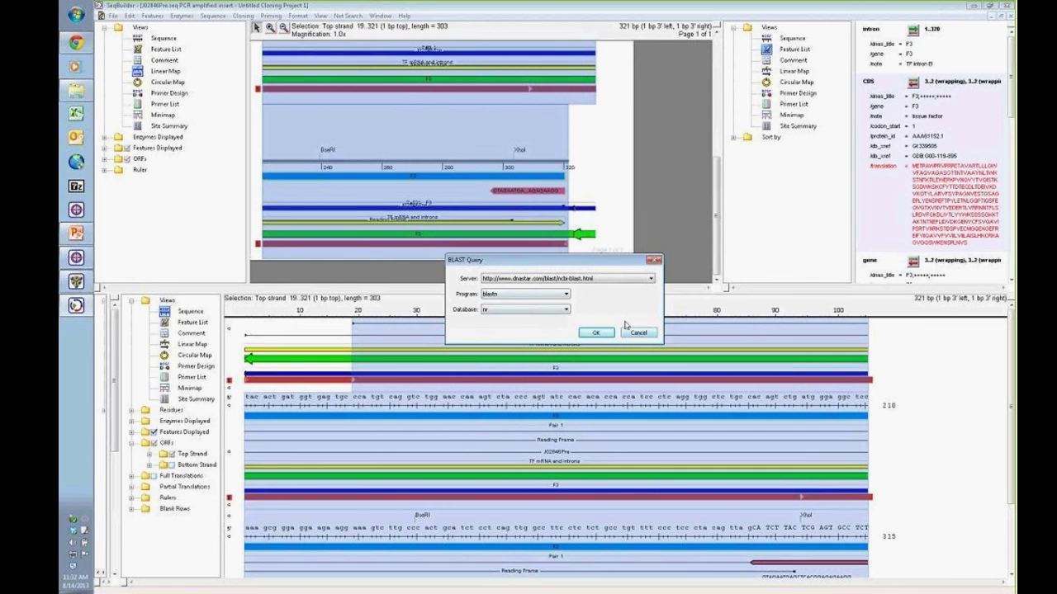
pyautogui.click(642, 334)
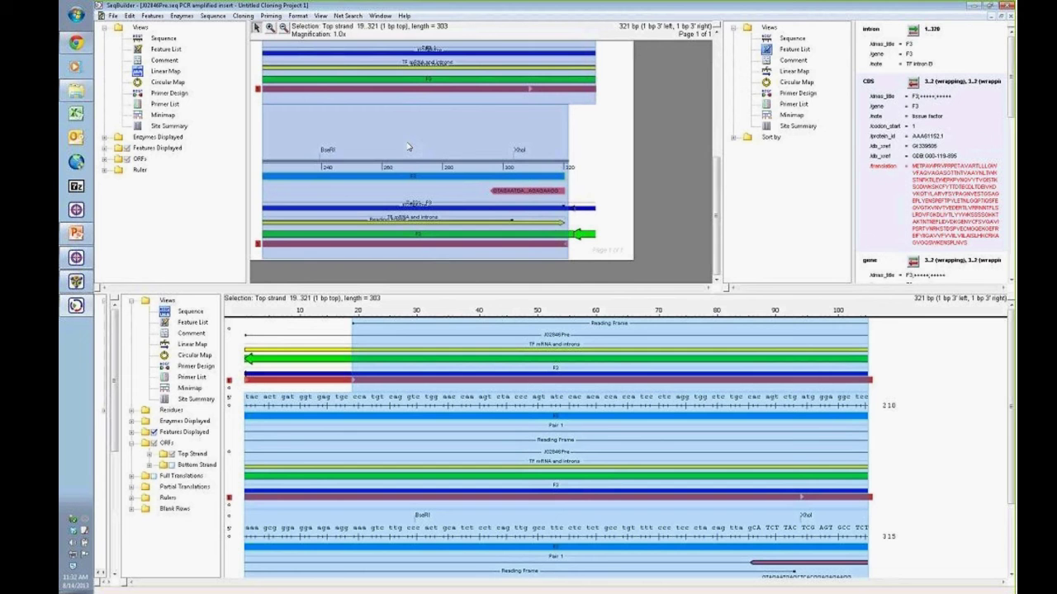
# Step: Select the PCR insert from the ScaI site to the XhoI site on the linear map and copy it as a restriction insert
pyautogui.moveTo(723, 183); pyautogui.dragTo(720, 74)
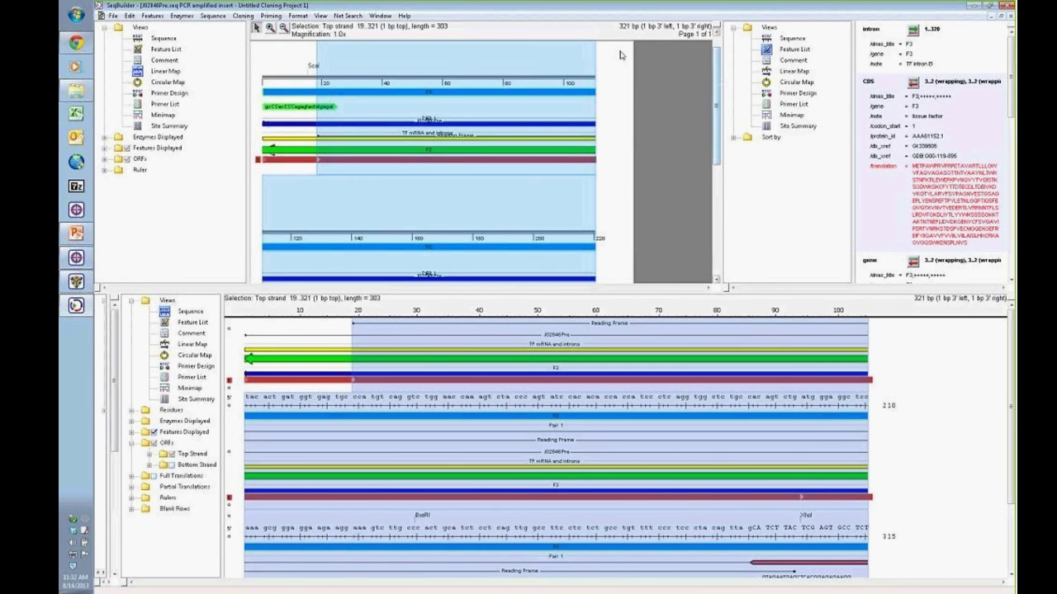
pyautogui.click(314, 68)
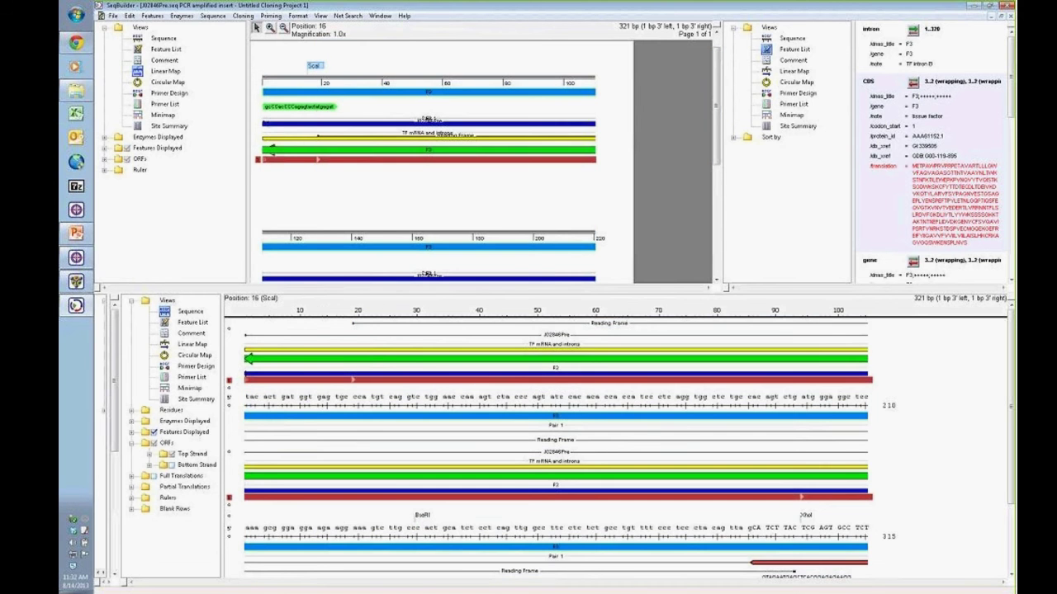
pyautogui.moveTo(717, 124); pyautogui.dragTo(704, 74)
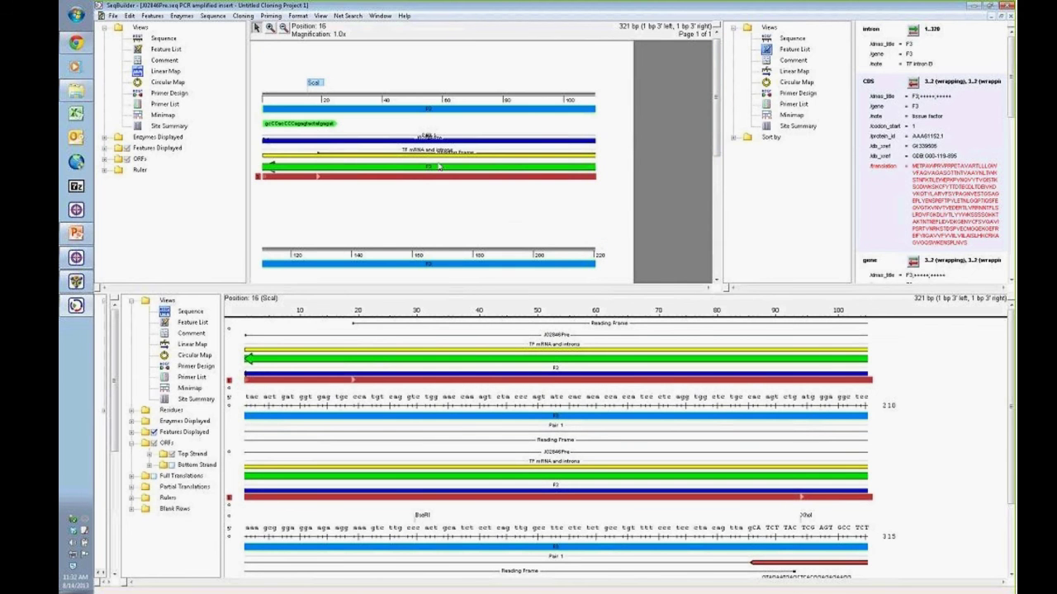
pyautogui.click(717, 265)
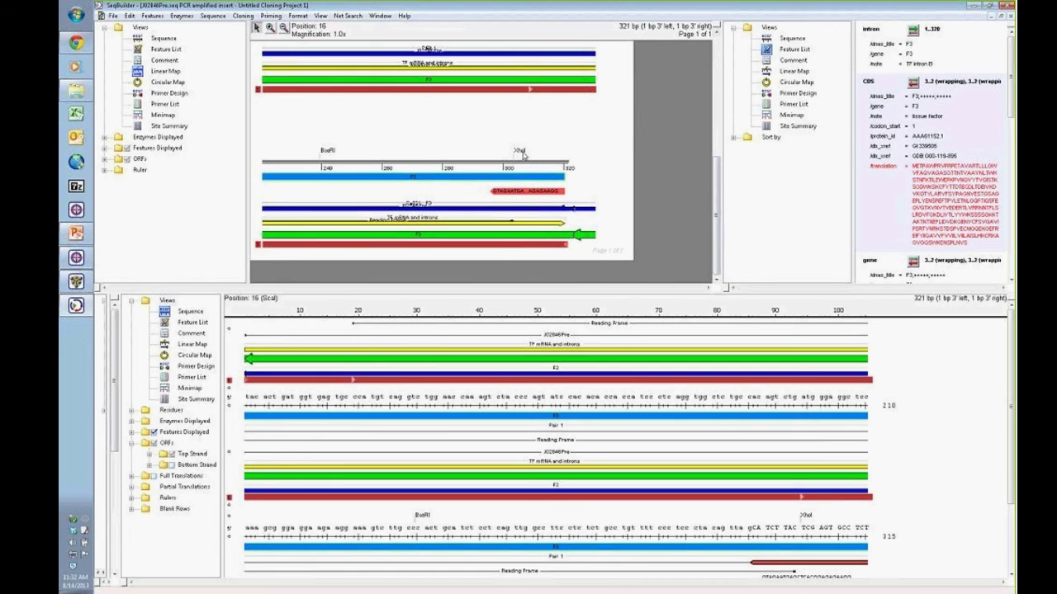
pyautogui.keyDown('shift'); pyautogui.click(520, 152); pyautogui.keyUp('shift')
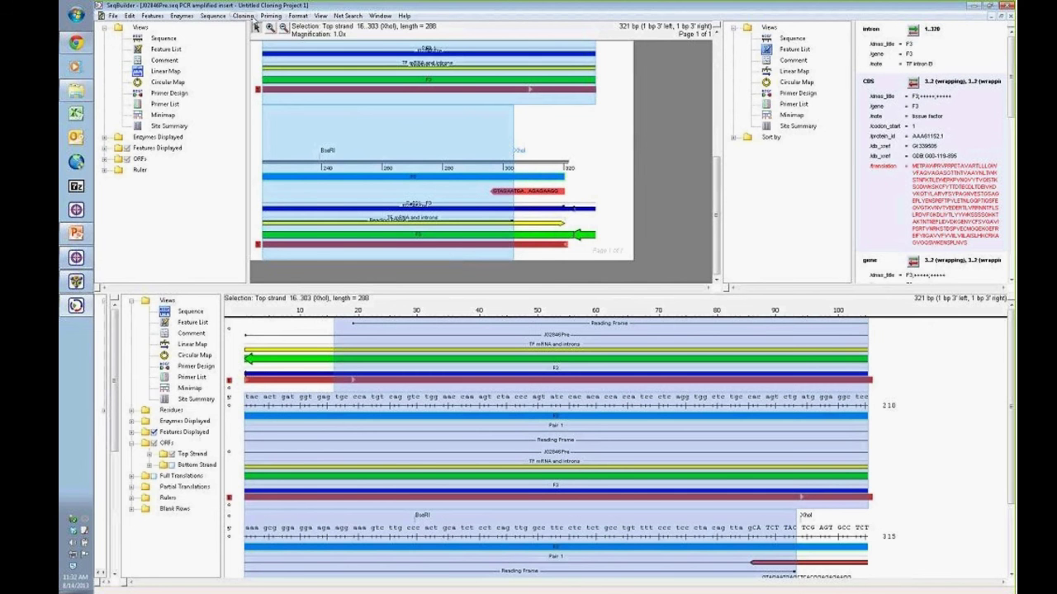
pyautogui.click(248, 18)
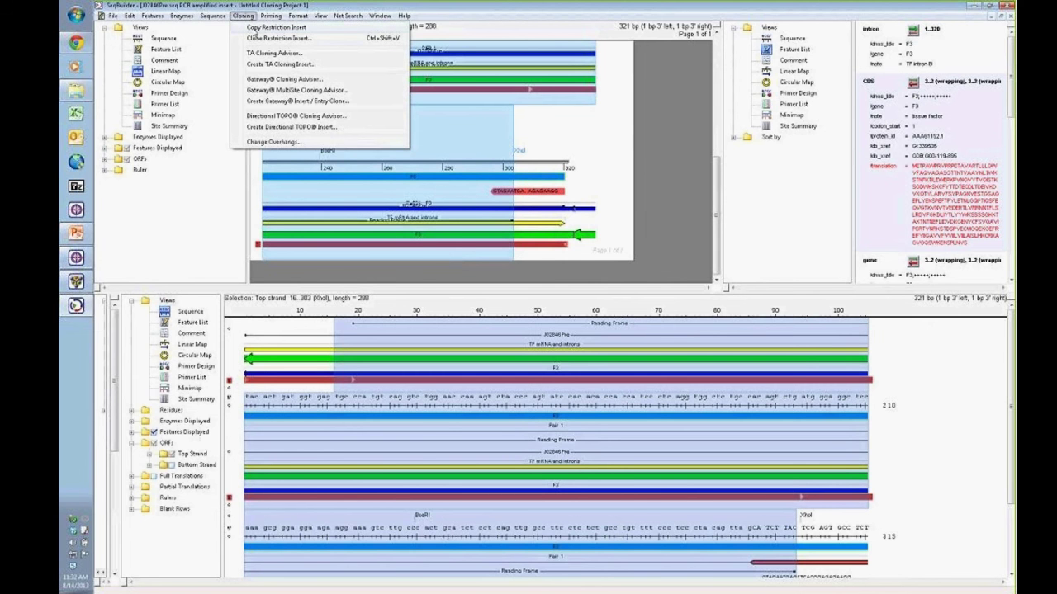
pyautogui.click(249, 31)
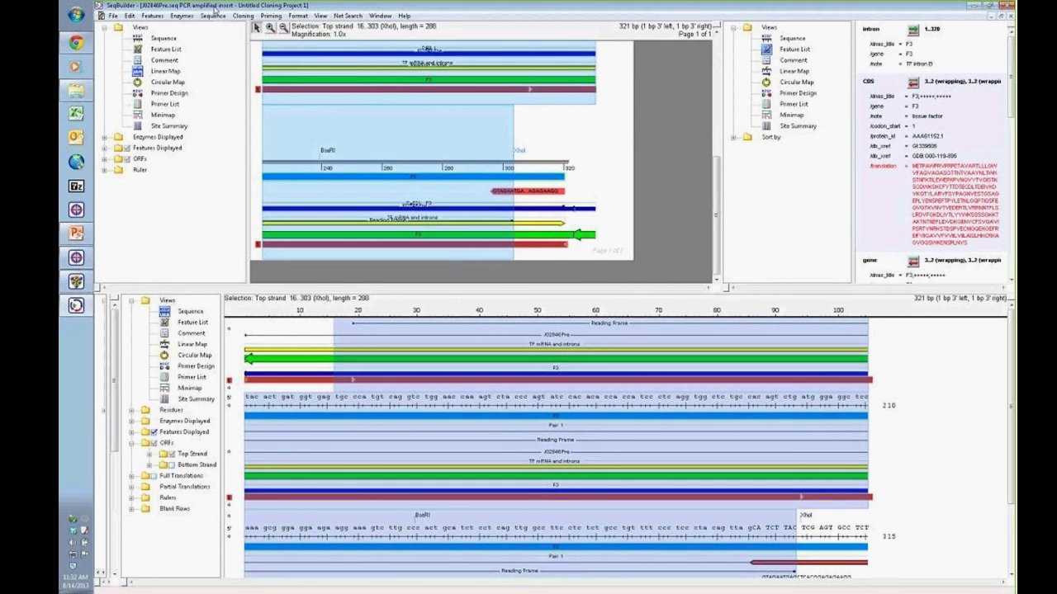
# Step: Open the vector sequence pET39b.seq from the Webinar folder on the desktop
pyautogui.click(115, 18)
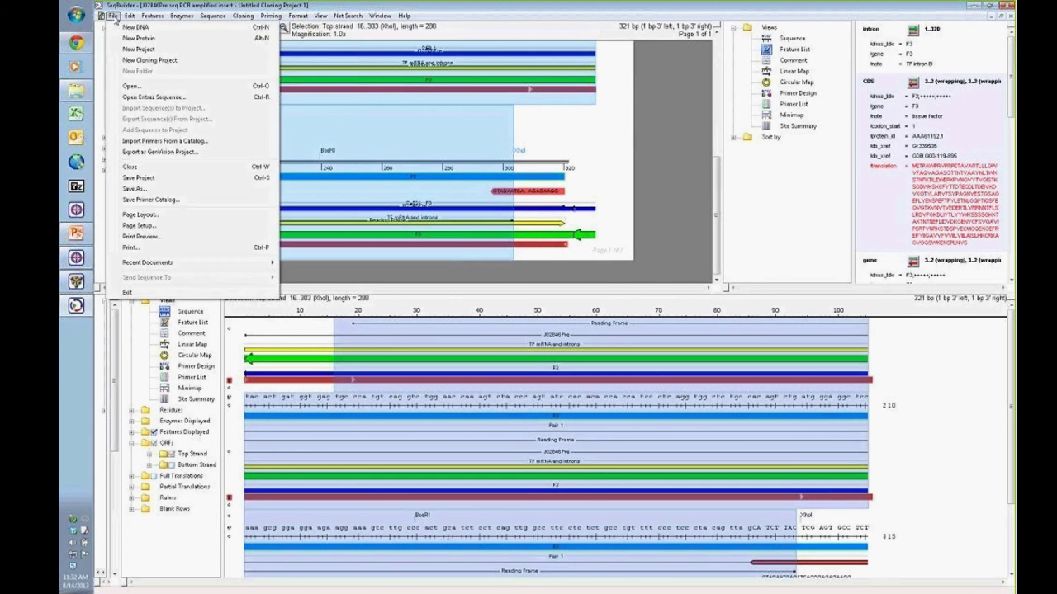
pyautogui.click(153, 88)
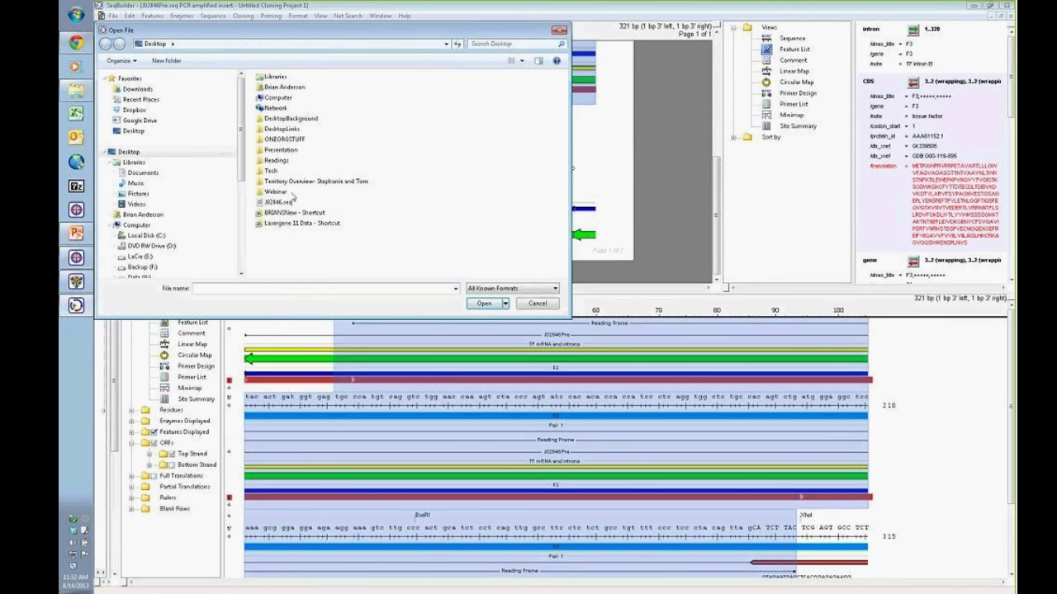
pyautogui.doubleClick(280, 192)
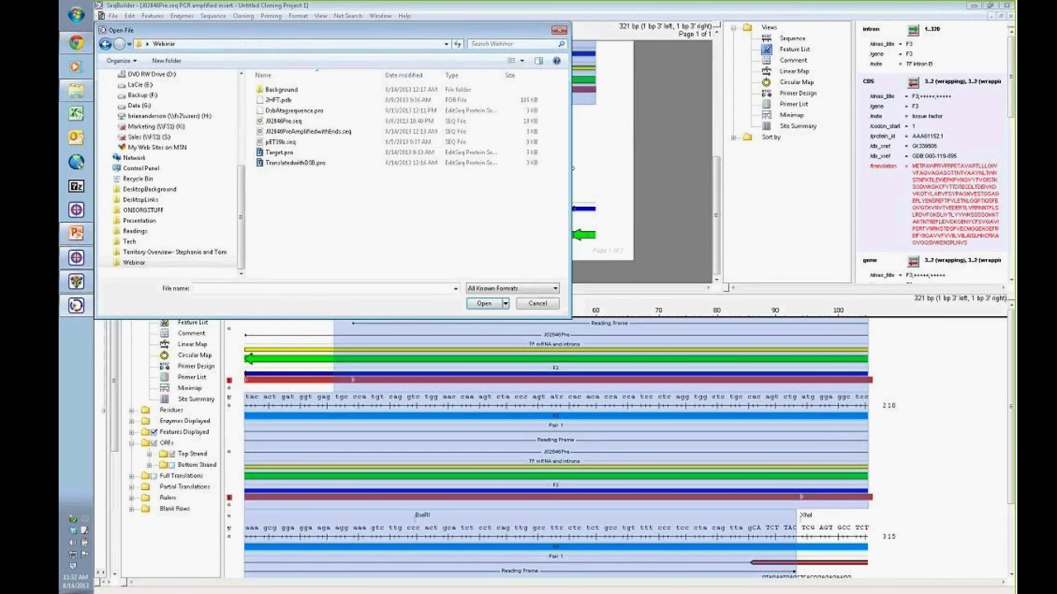
pyautogui.doubleClick(281, 142)
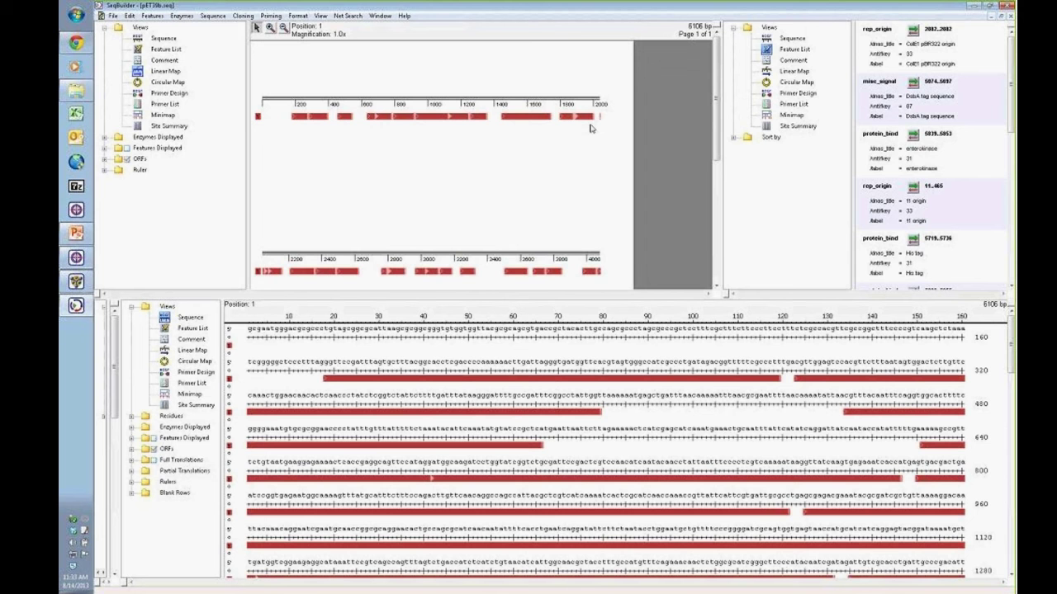
# Step: Widen the vector's linear map pane and display all of the vector's features
pyautogui.click(716, 278)
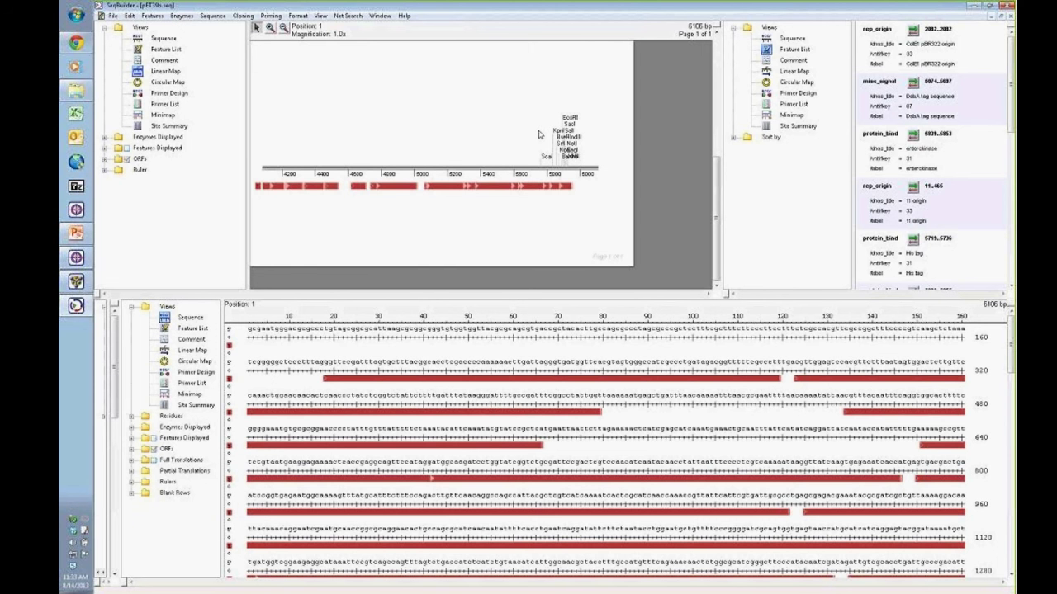
pyautogui.moveTo(248, 152); pyautogui.dragTo(219, 152)
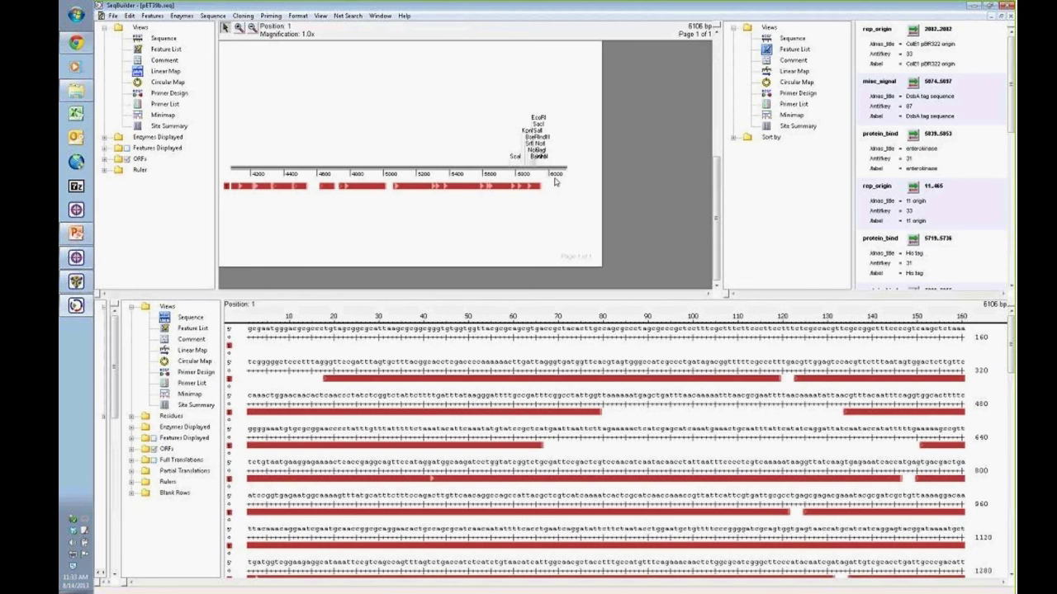
pyautogui.click(127, 149)
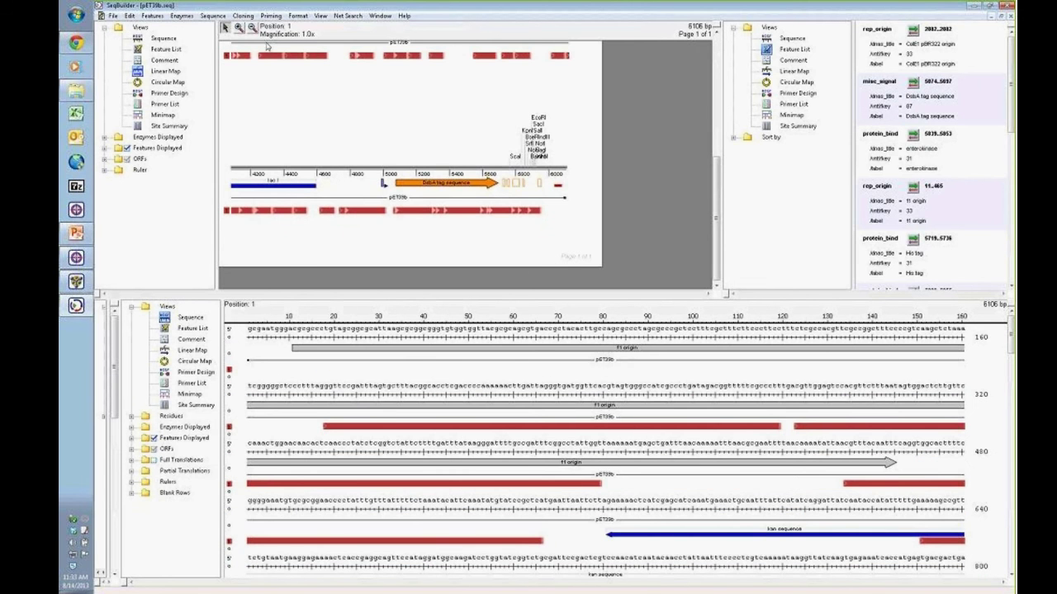
# Step: Select the vector region from the ScaI site to the XhoI site on the magnified linear map
pyautogui.click(238, 28)
pyautogui.click(501, 144)
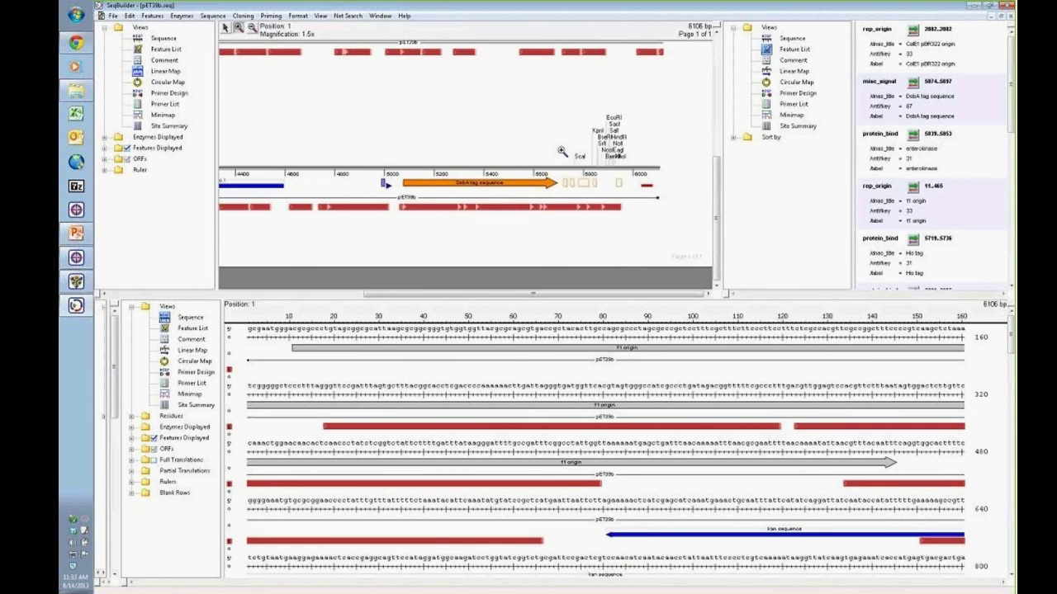
pyautogui.click(501, 143)
pyautogui.click(520, 134)
pyautogui.click(514, 132)
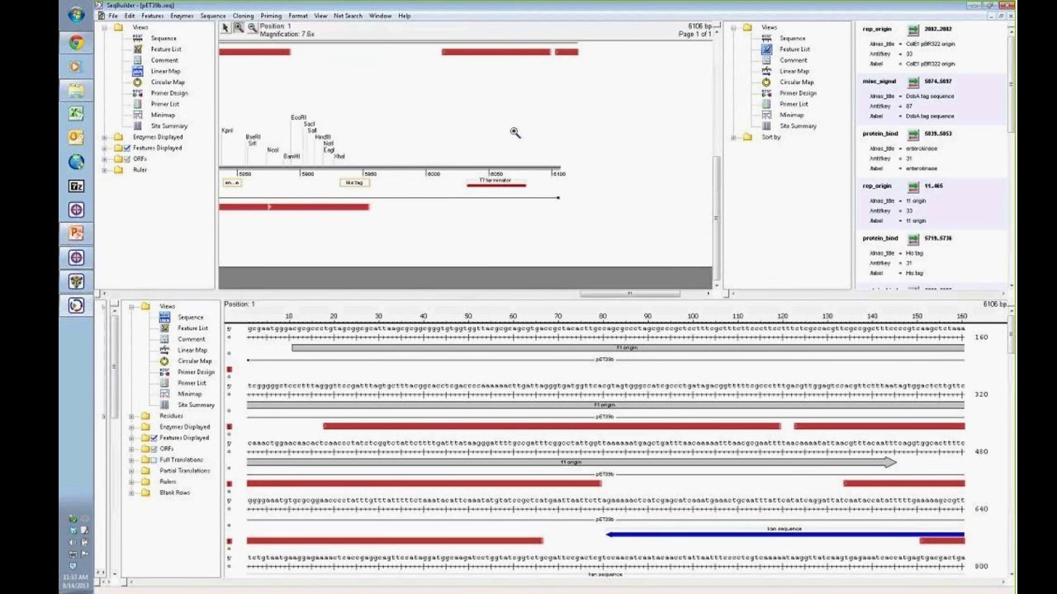
pyautogui.moveTo(644, 295); pyautogui.dragTo(561, 298)
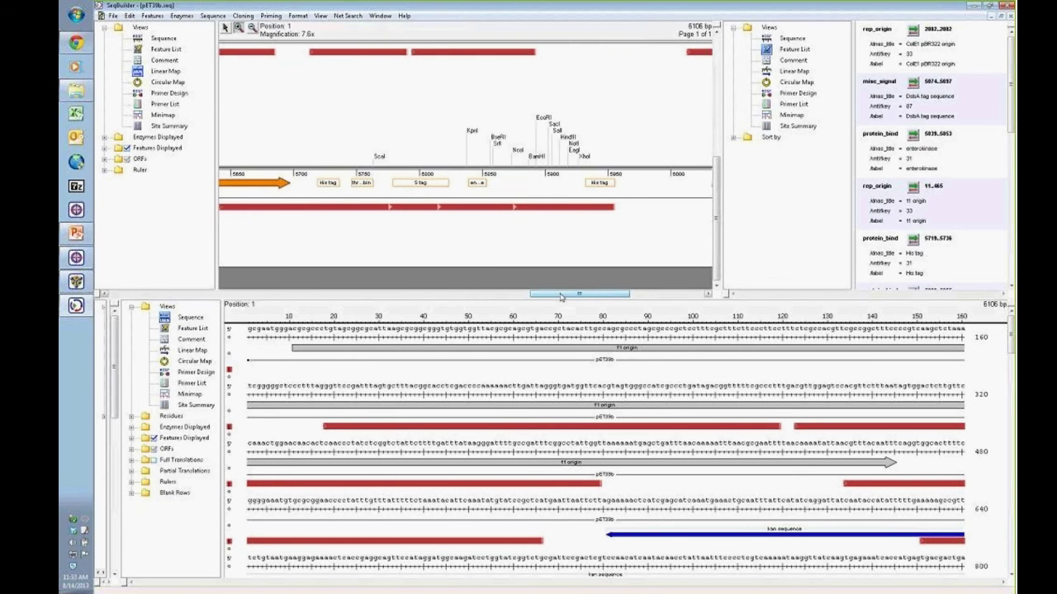
pyautogui.click(226, 29)
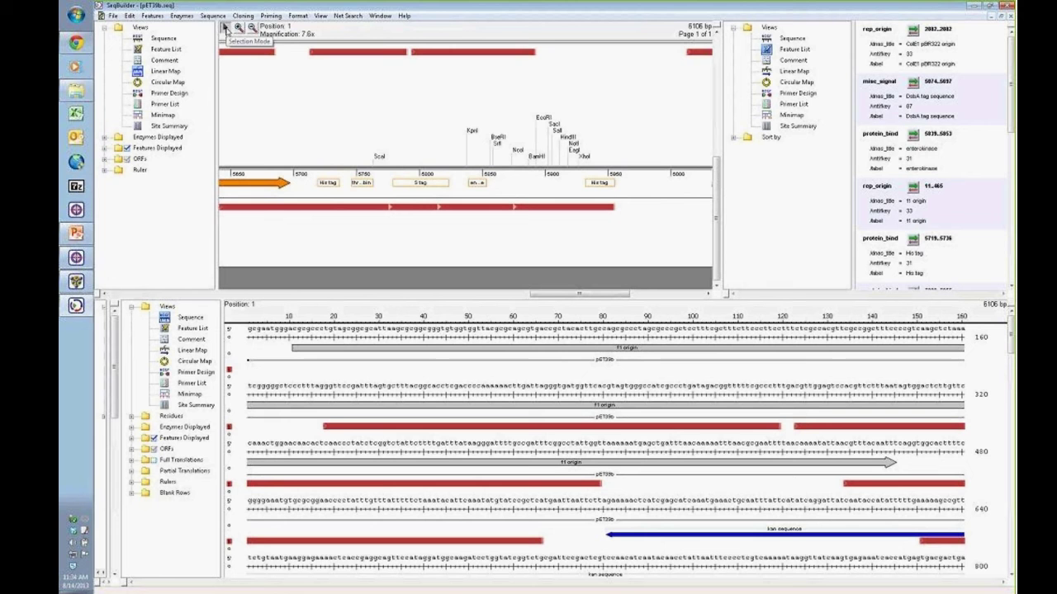
pyautogui.click(379, 157)
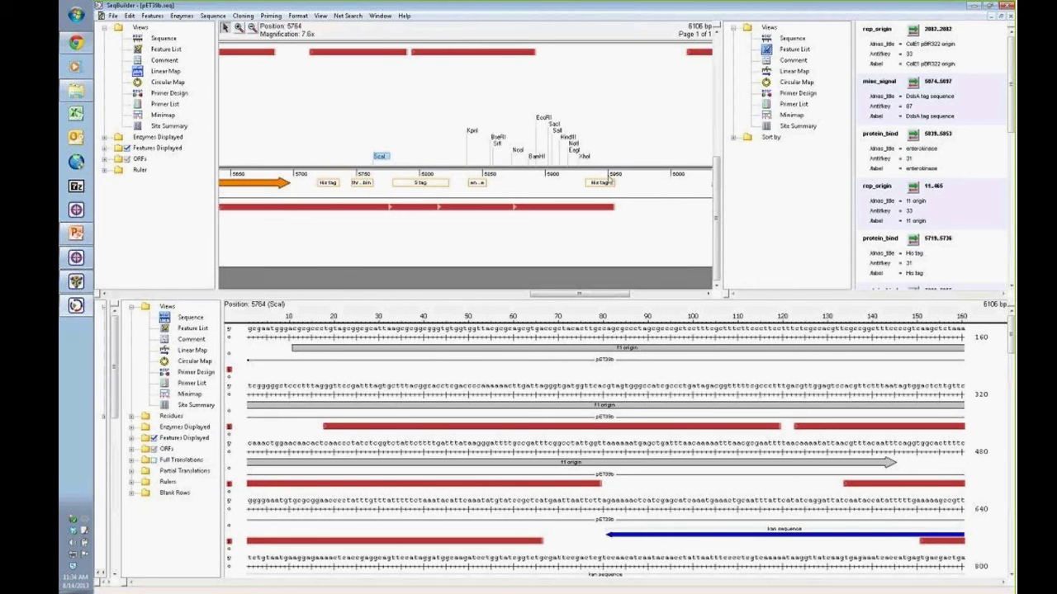
pyautogui.keyDown('shift'); pyautogui.click(588, 160); pyautogui.keyUp('shift')
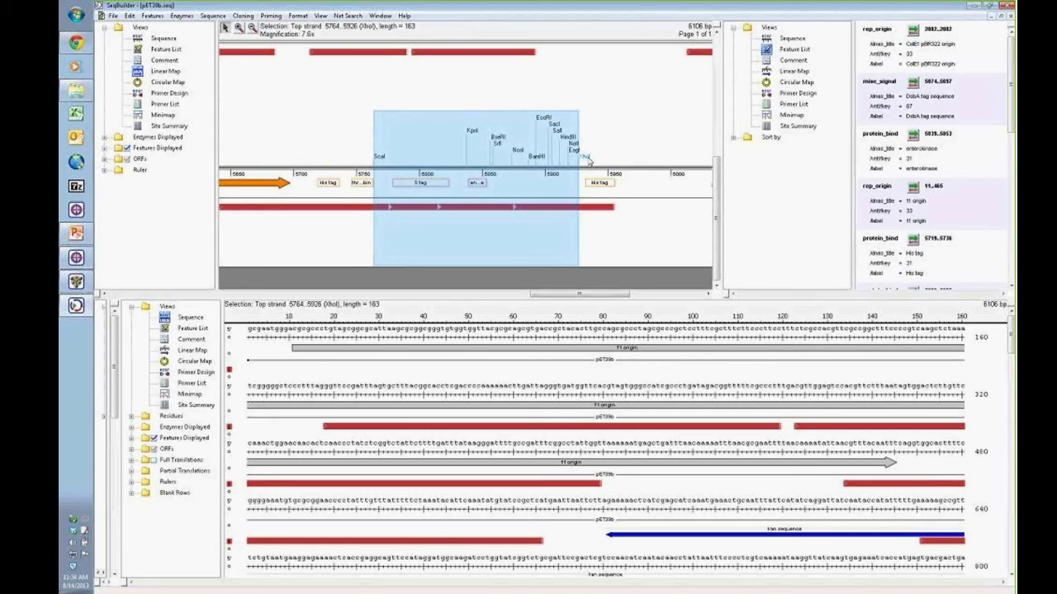
# Step: Start cloning the copied restriction insert into the selected vector region and review the left-end and right-end junctions
pyautogui.click(246, 18)
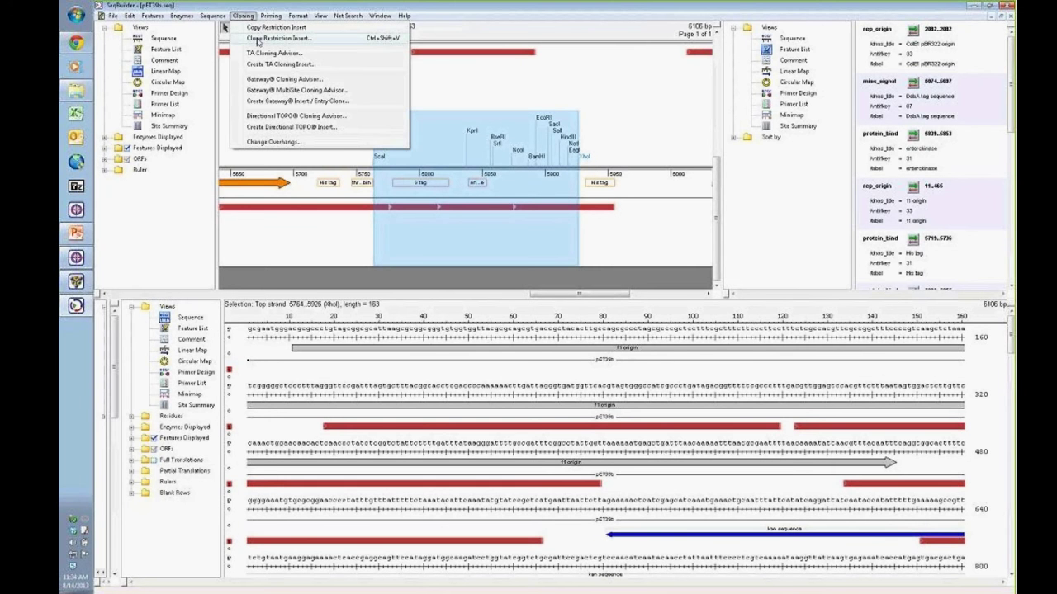
pyautogui.click(259, 39)
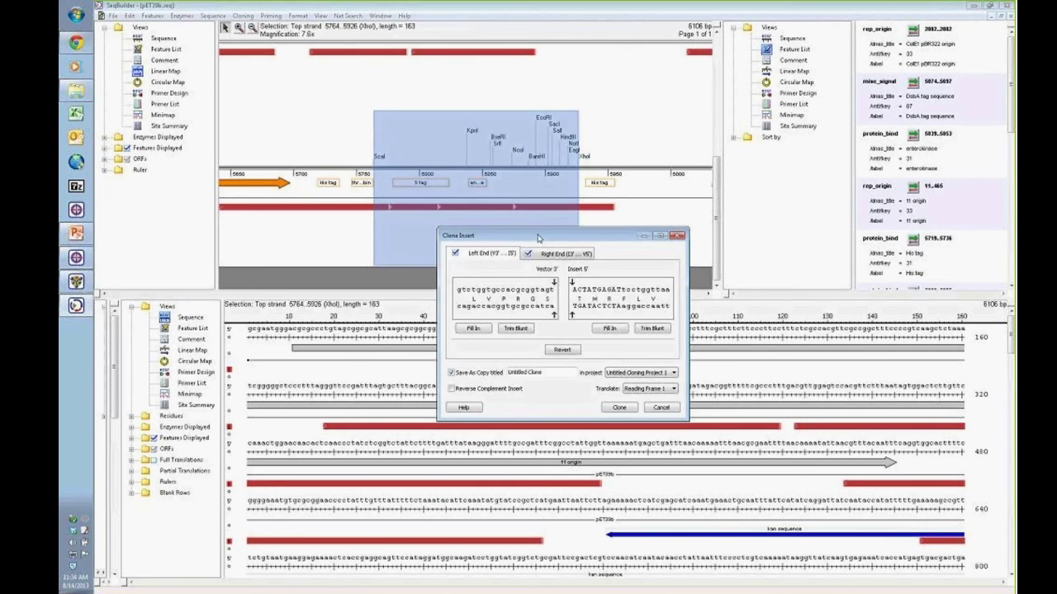
pyautogui.moveTo(532, 237); pyautogui.dragTo(446, 186)
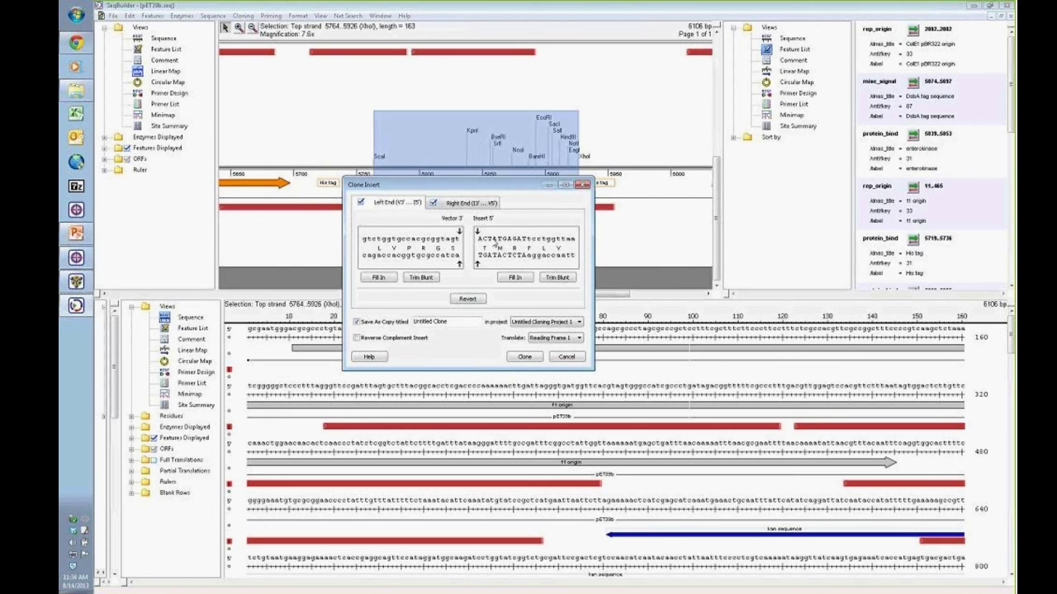
pyautogui.click(451, 204)
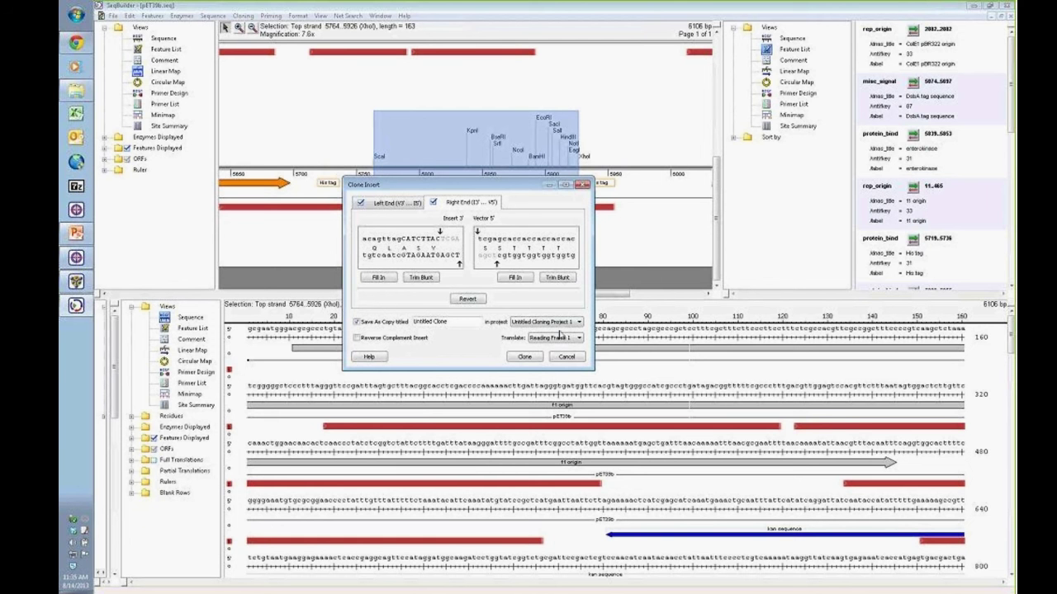
# Step: Review the translation frame options, keep Reading Frame 1, and create the clone as Untitled Clone in Untitled Cloning Project 1
pyautogui.click(581, 338)
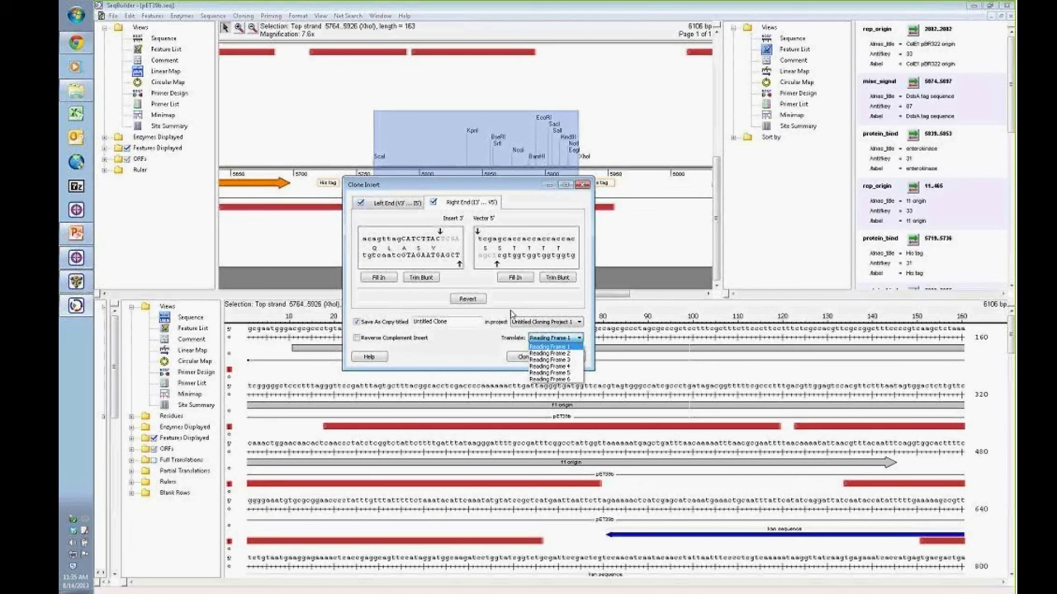
pyautogui.click(491, 316)
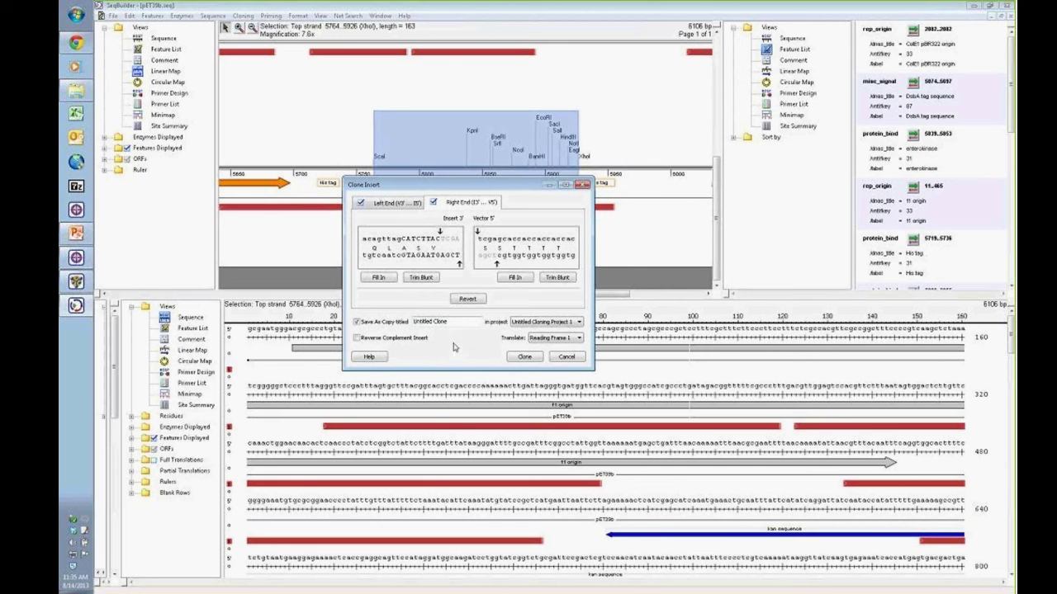
pyautogui.click(397, 206)
pyautogui.click(443, 206)
pyautogui.click(524, 358)
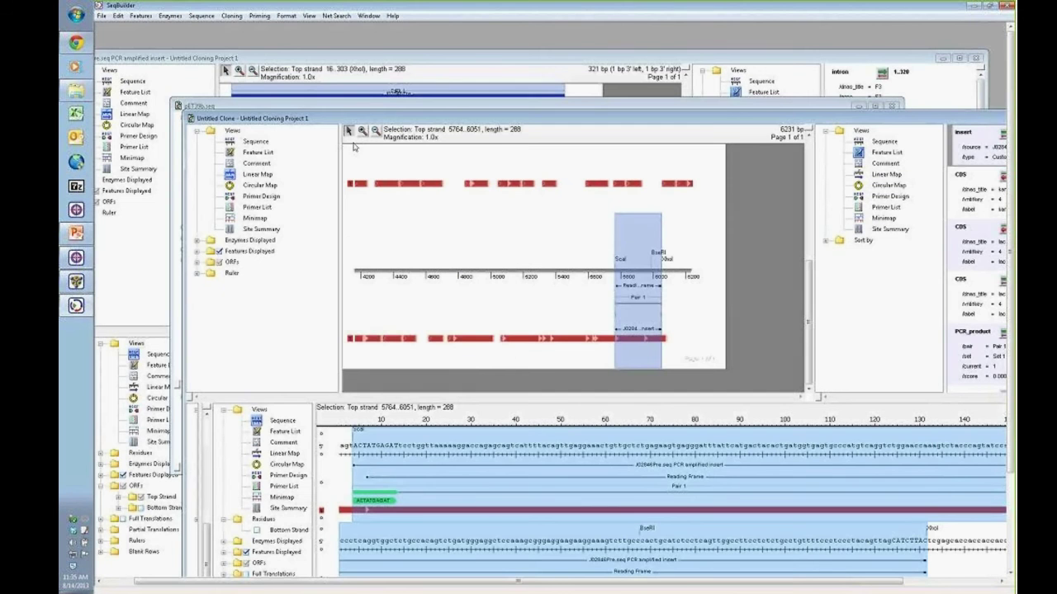
# Step: Move the clone and project windows apart and examine the inserts, vectors and clones listed in Untitled Cloning Project 1
pyautogui.moveTo(307, 122); pyautogui.dragTo(370, 229)
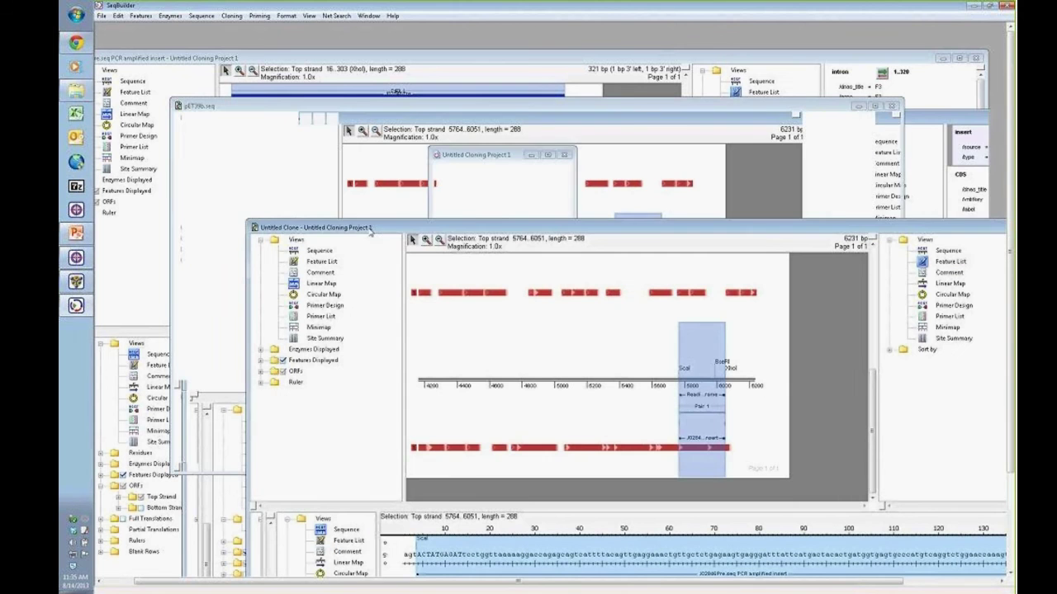
pyautogui.click(477, 156)
pyautogui.moveTo(459, 157); pyautogui.dragTo(174, 132)
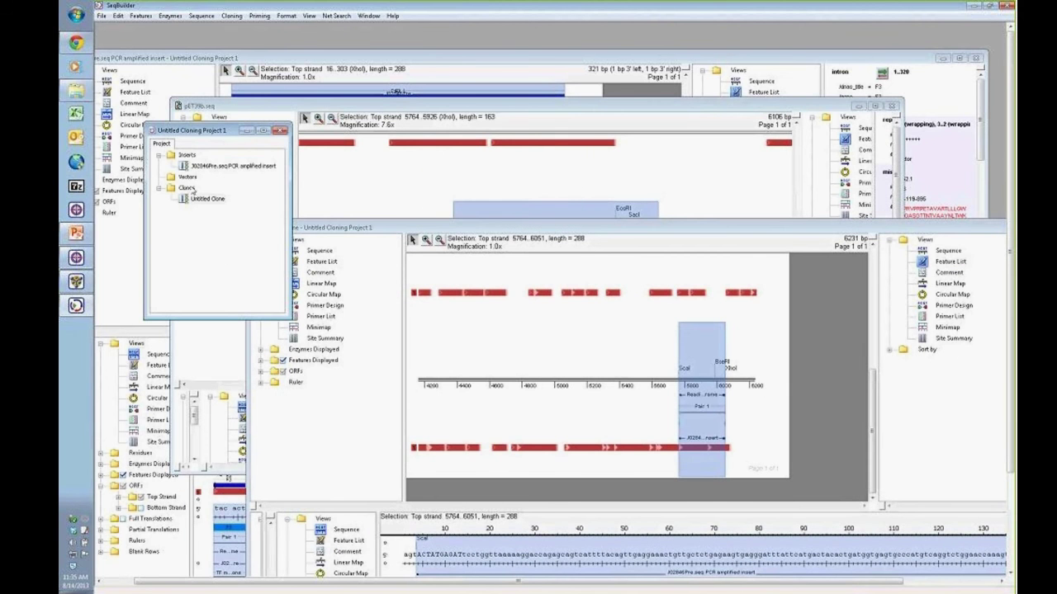
pyautogui.moveTo(210, 169)
pyautogui.mouseDown()
pyautogui.moveTo(281, 173)
pyautogui.moveTo(194, 195)
pyautogui.moveTo(213, 207)
pyautogui.mouseUp()
pyautogui.click(187, 189)
pyautogui.click(520, 231)
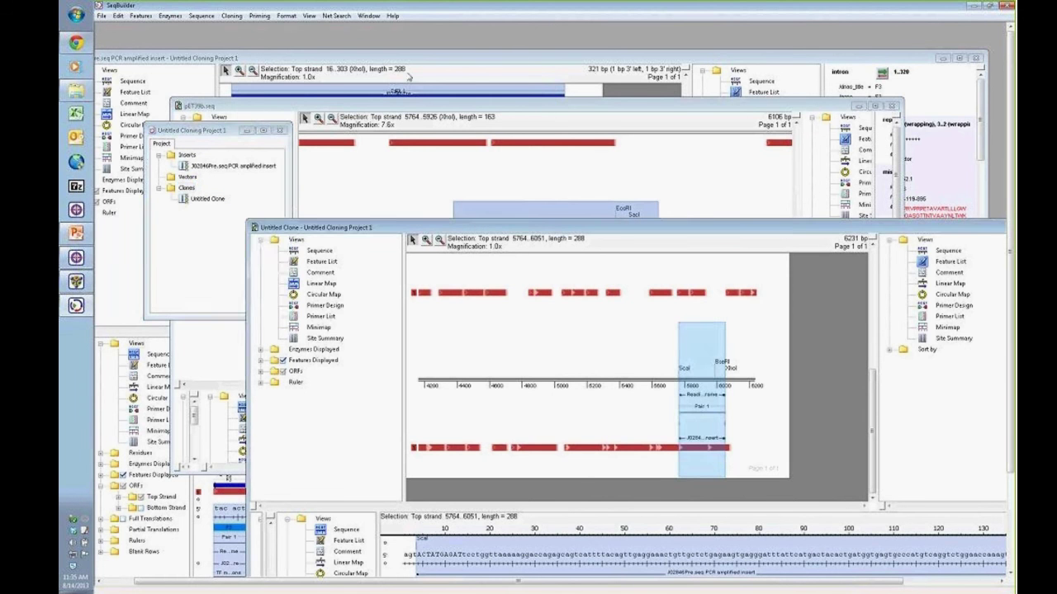
# Step: Enlarge the clone's window and sequence pane, then display all of its features and expand the linear map's ORFs group
pyautogui.doubleClick(541, 227)
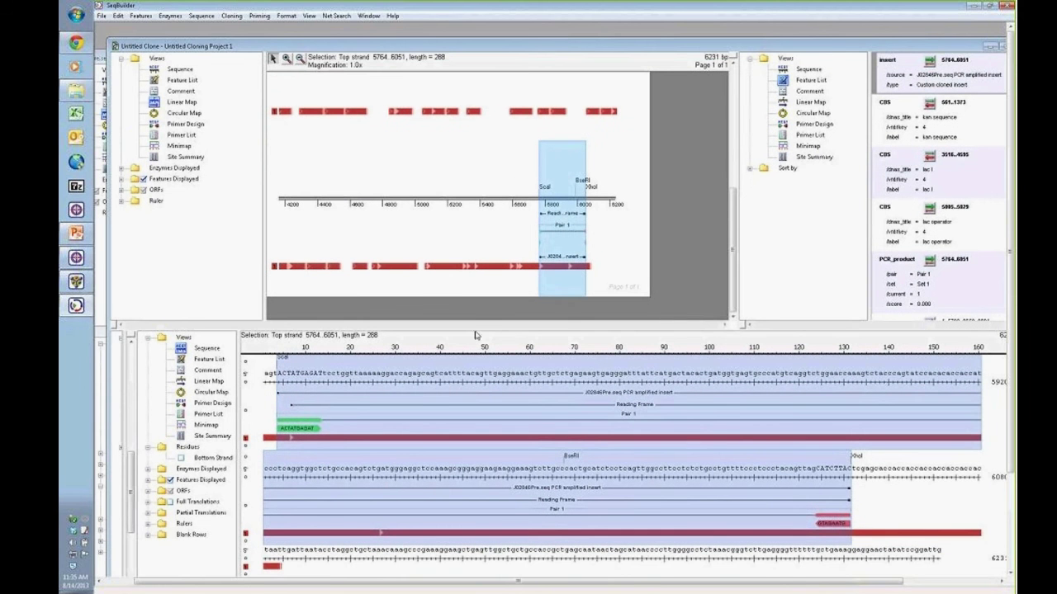
pyautogui.moveTo(473, 329); pyautogui.dragTo(482, 308)
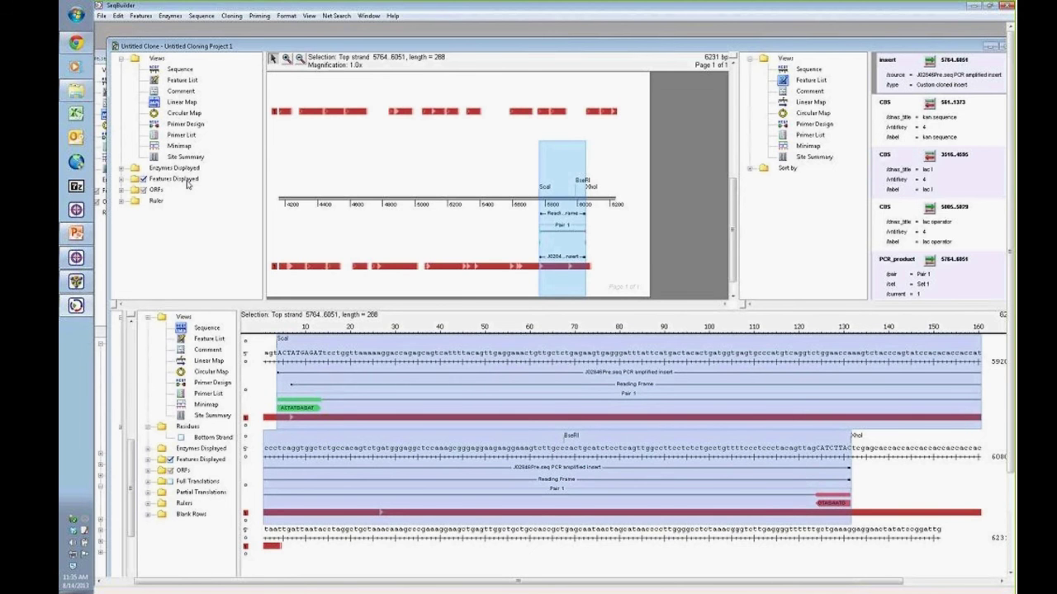
pyautogui.click(143, 180)
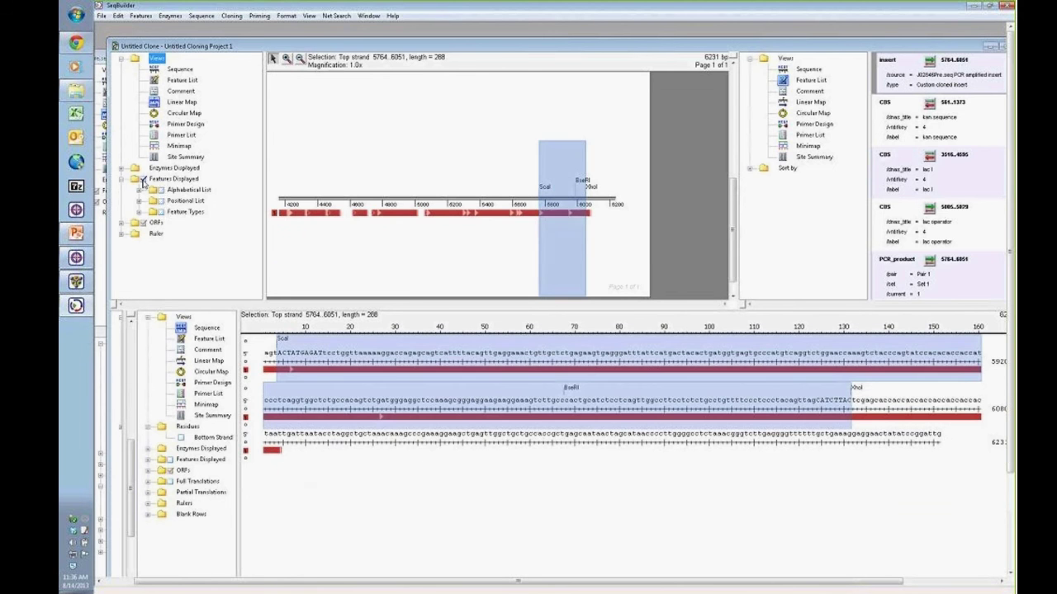
pyautogui.click(143, 180)
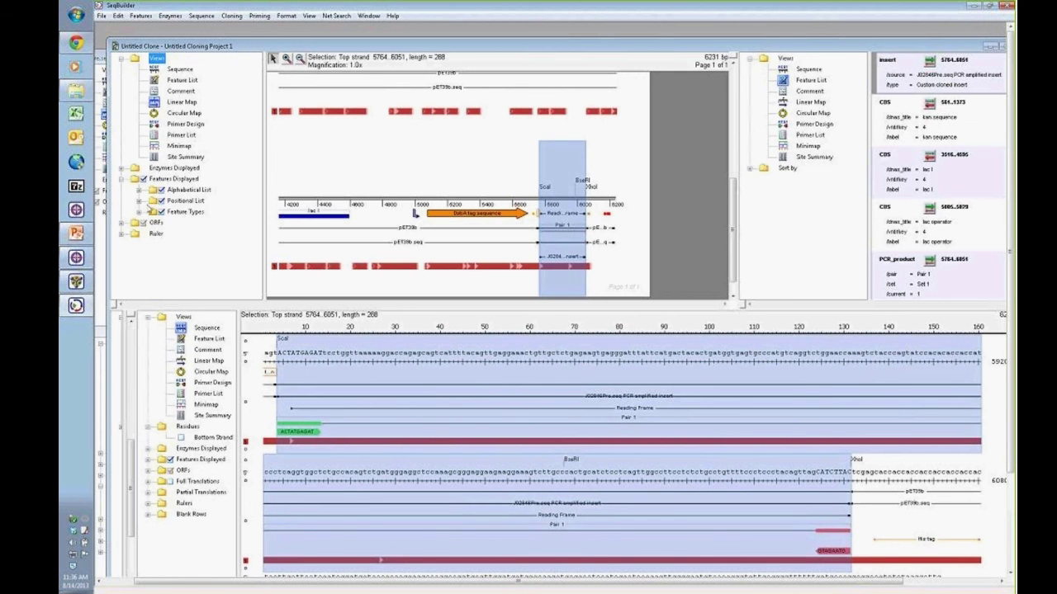
pyautogui.click(122, 222)
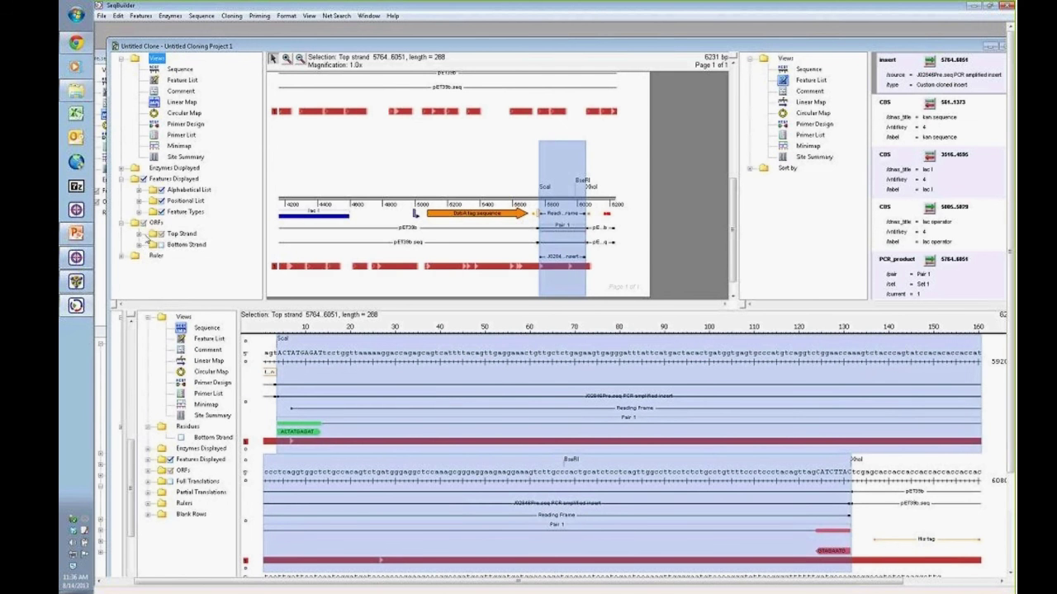
# Step: Check which top-strand ORF frames are displayed, and select the DsbA tag sequence on the clone's linear map
pyautogui.click(139, 234)
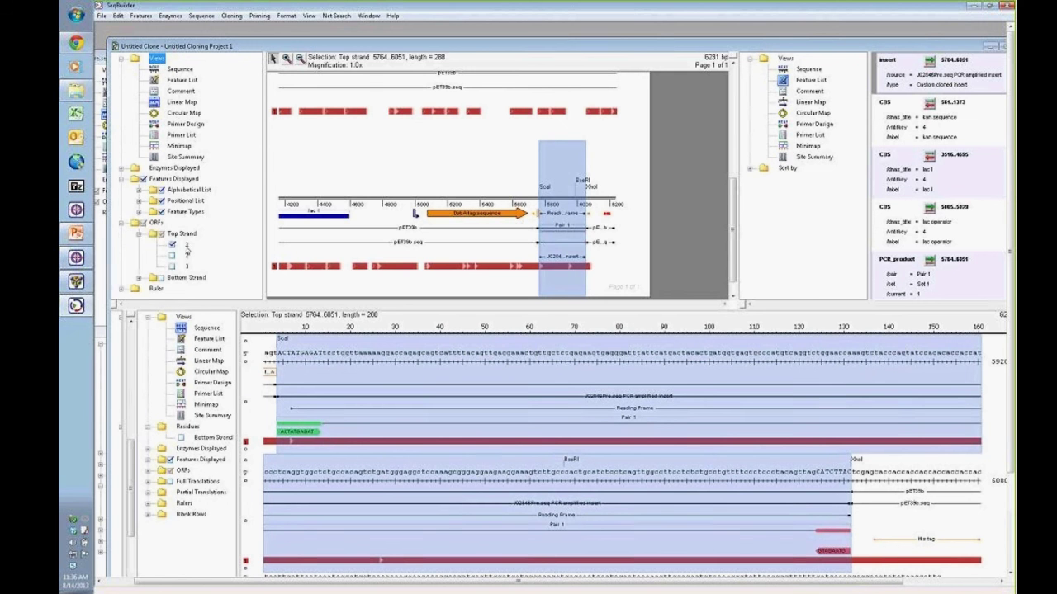
pyautogui.click(141, 234)
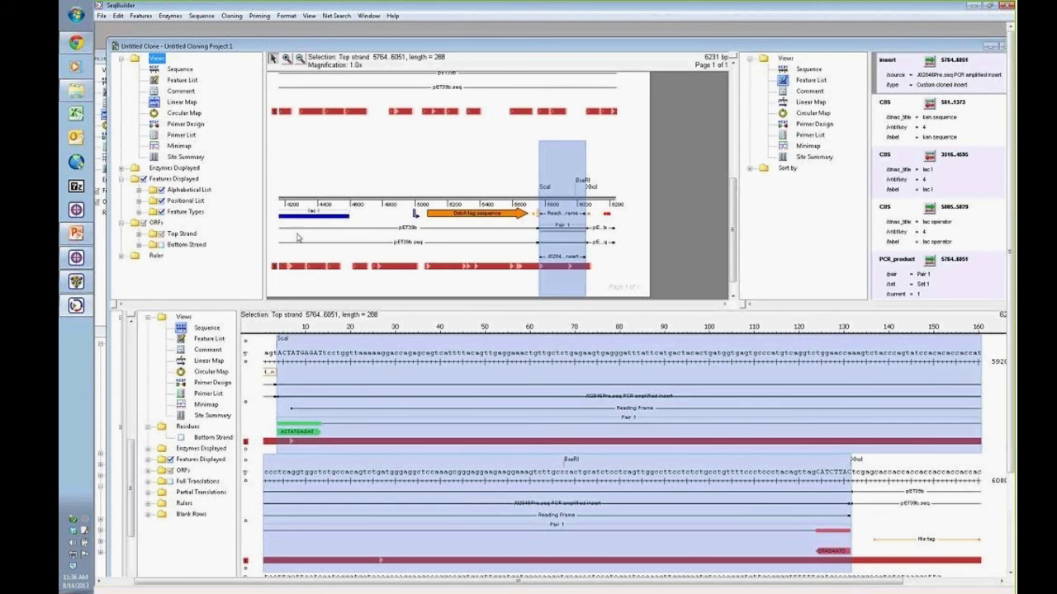
pyautogui.click(435, 215)
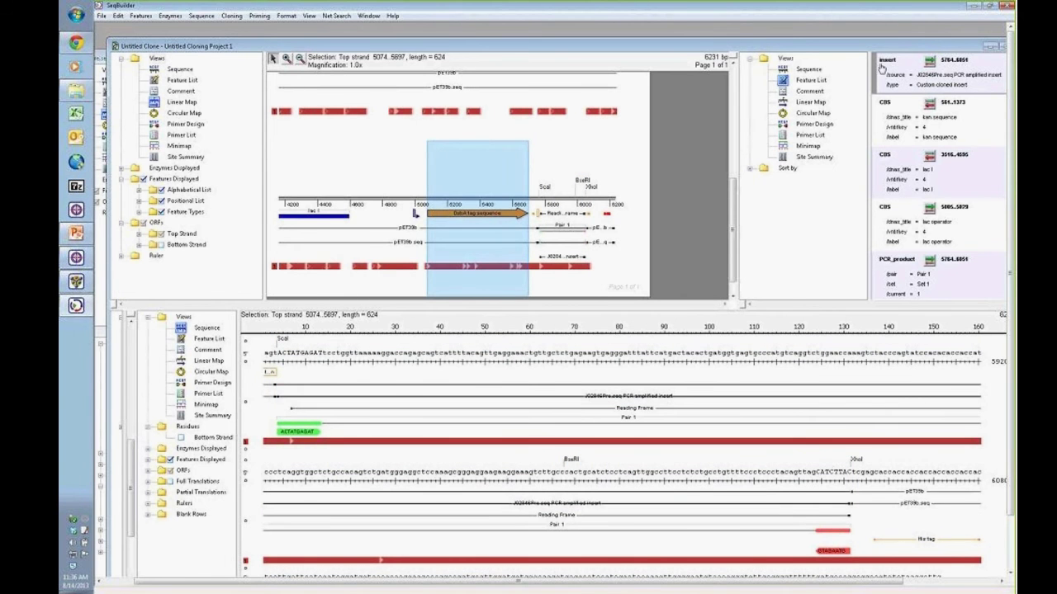
pyautogui.moveTo(840, 43); pyautogui.dragTo(809, 36)
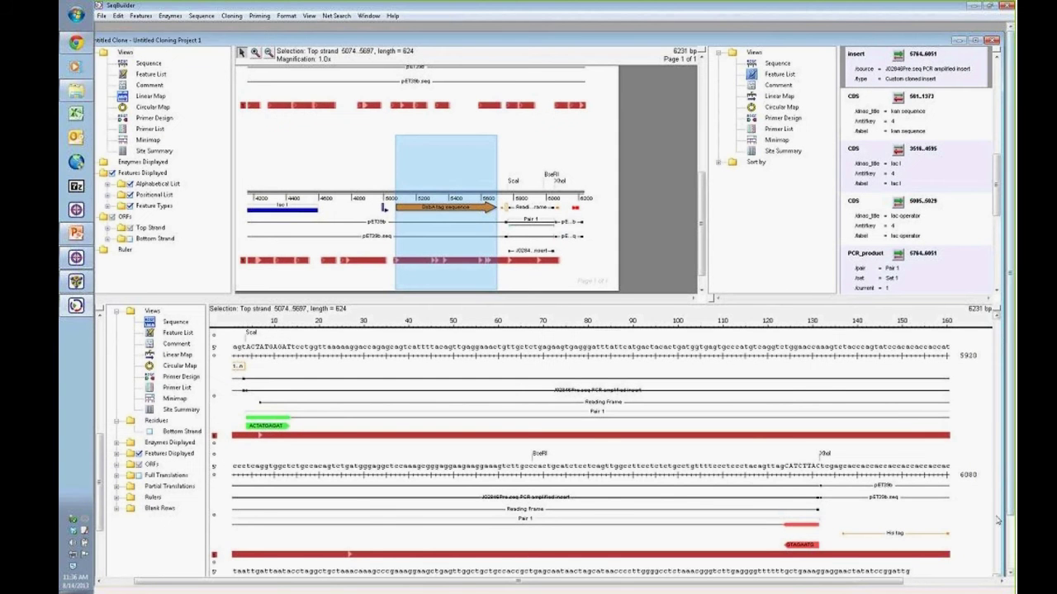
# Step: Find the start of the DsbA tag sequence in the sequence view and select the top-strand open reading frame beginning there, 5074 to 6087
pyautogui.click(997, 316)
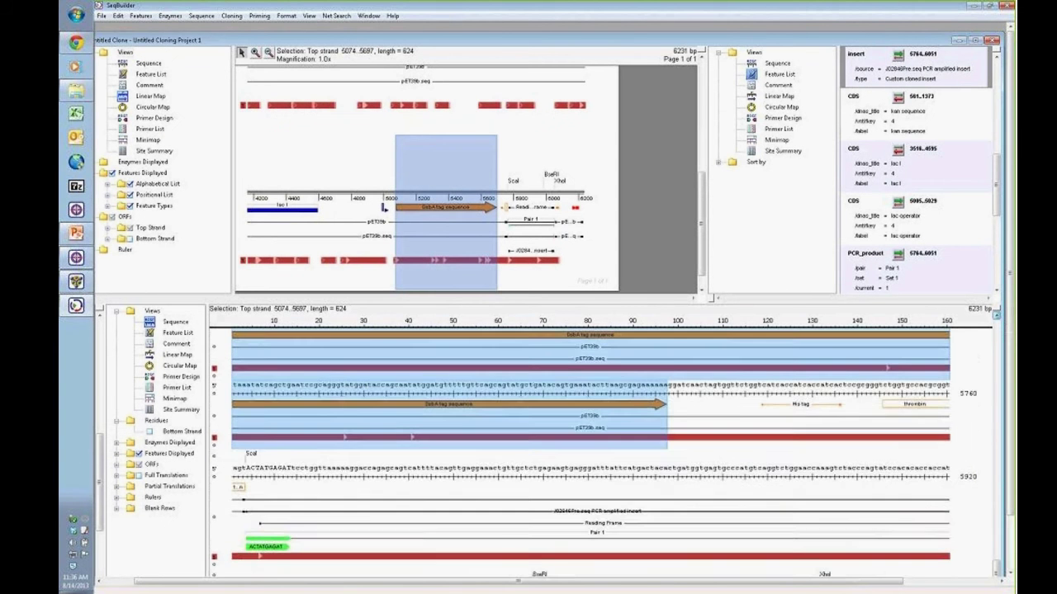
pyautogui.click(997, 315)
pyautogui.click(997, 316)
pyautogui.click(997, 315)
pyautogui.click(997, 317)
pyautogui.click(997, 317)
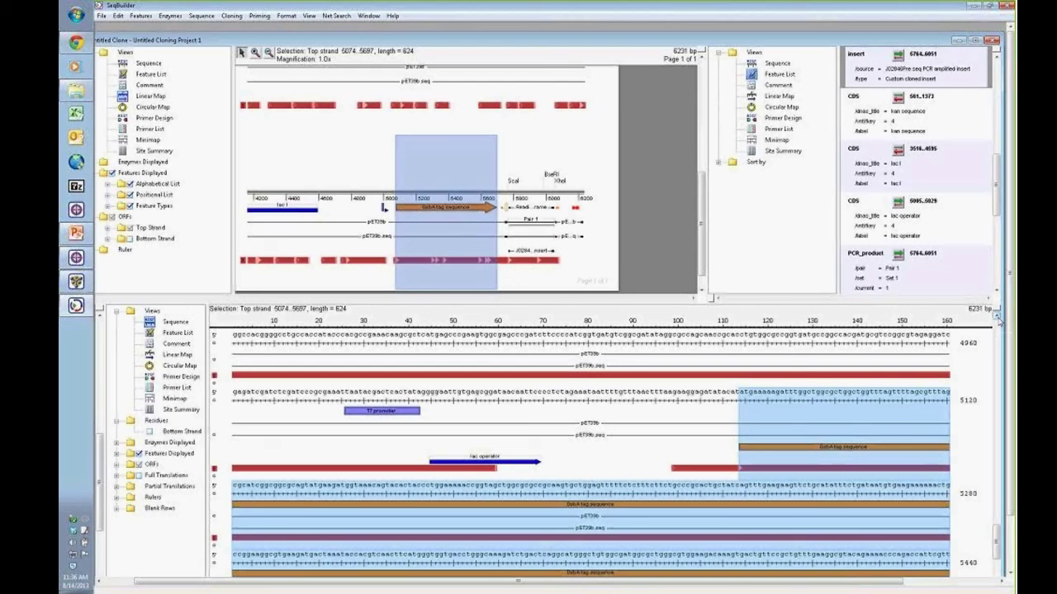
pyautogui.keyDown('shift'); pyautogui.click(741, 472); pyautogui.keyUp('shift')
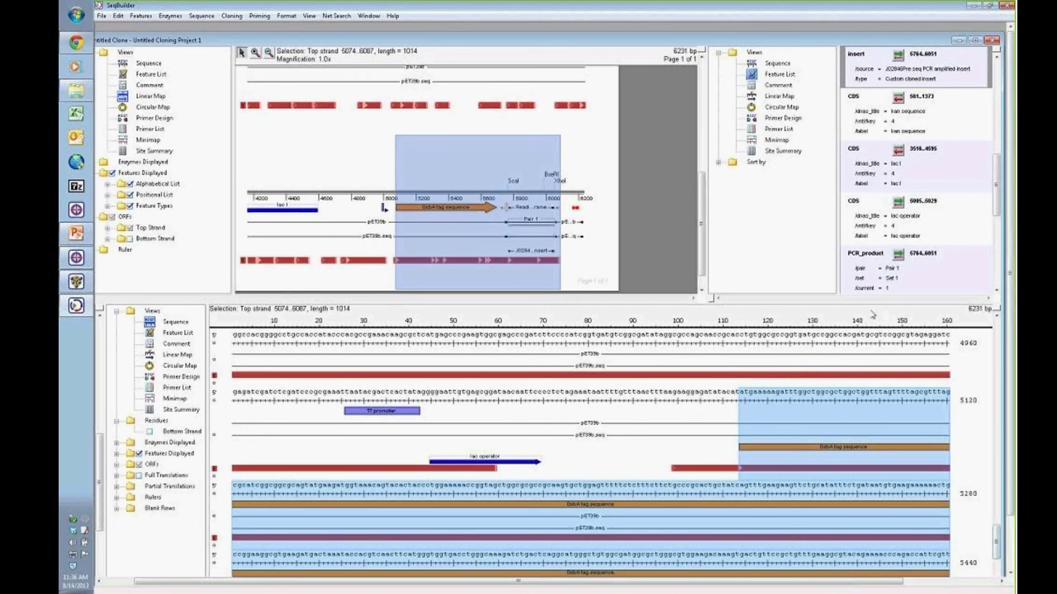
# Step: Enlarge the sequence pane and examine the selected reading frame from the DsbA tag through the His tag, thrombin site and PCR insert to its end
pyautogui.moveTo(859, 302); pyautogui.dragTo(860, 212)
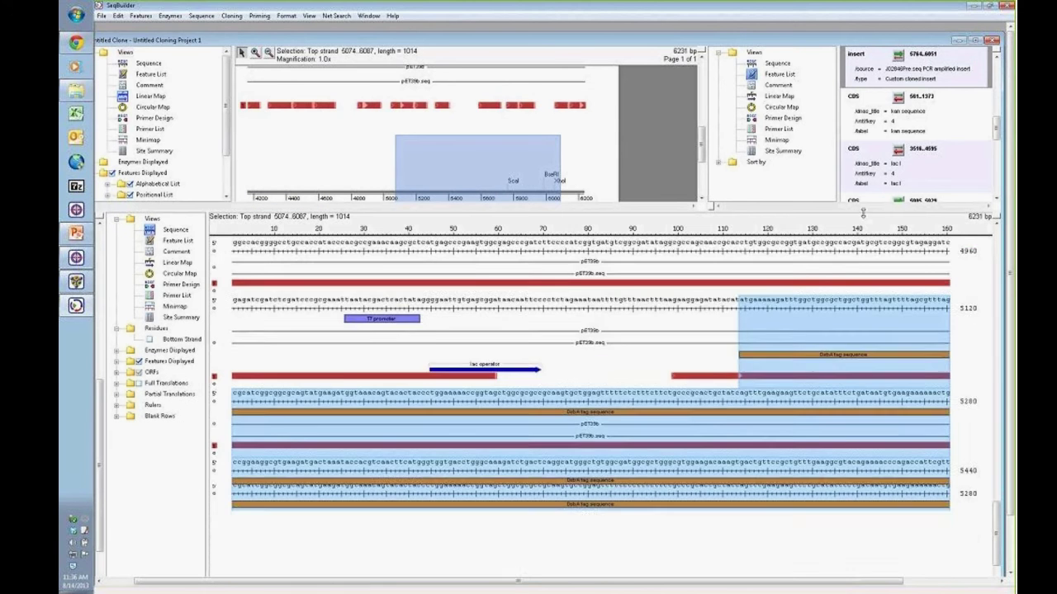
pyautogui.scroll(-3, 747, 378)
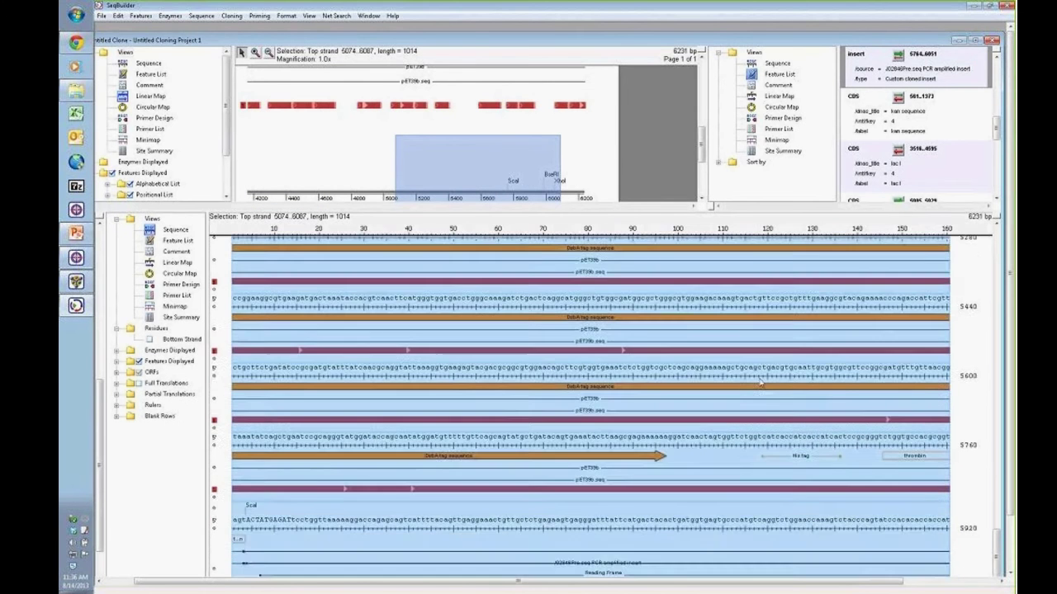
pyautogui.scroll(2, 759, 385)
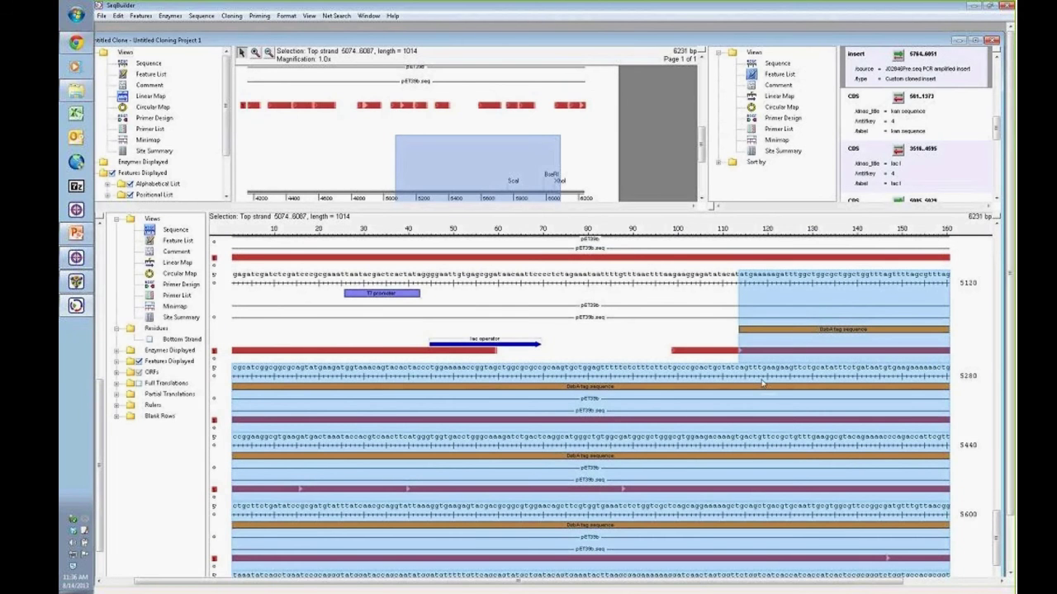
pyautogui.scroll(-5, 762, 382)
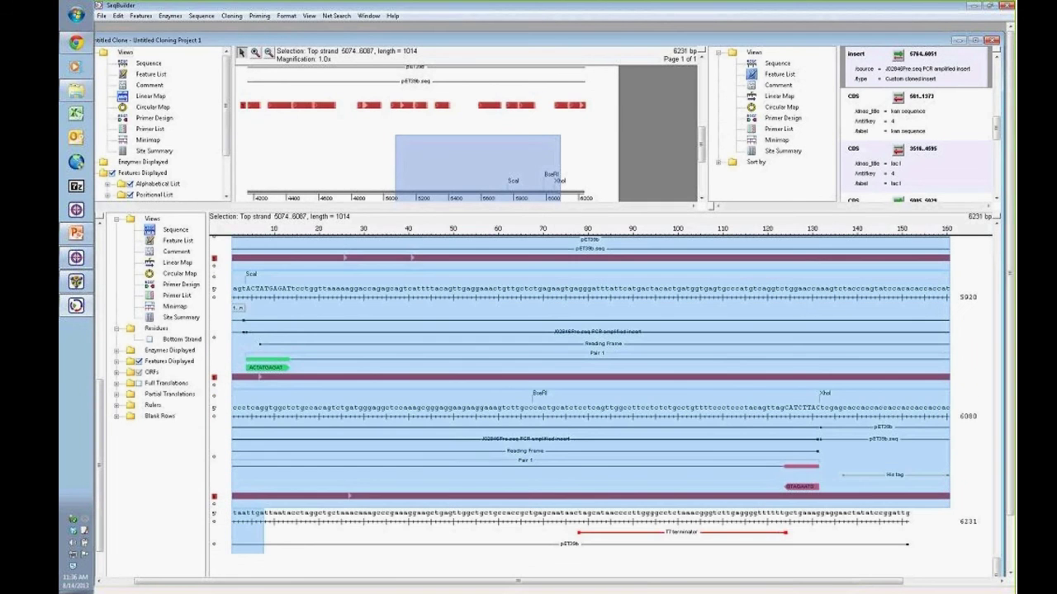
pyautogui.scroll(-1, 763, 382)
pyautogui.scroll(-2, 762, 383)
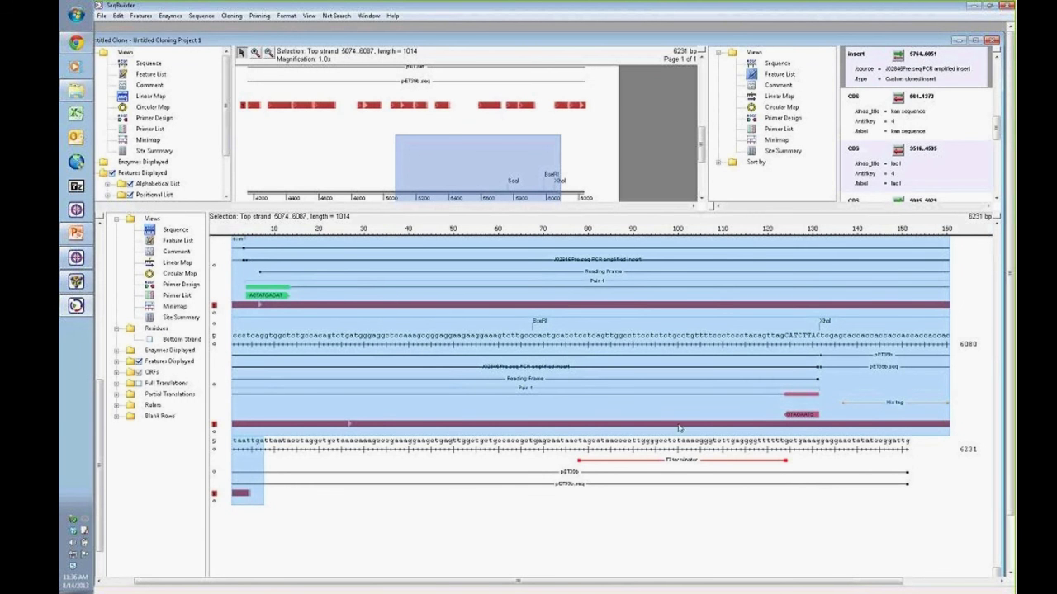
pyautogui.scroll(6, 678, 427)
pyautogui.scroll(3, 679, 427)
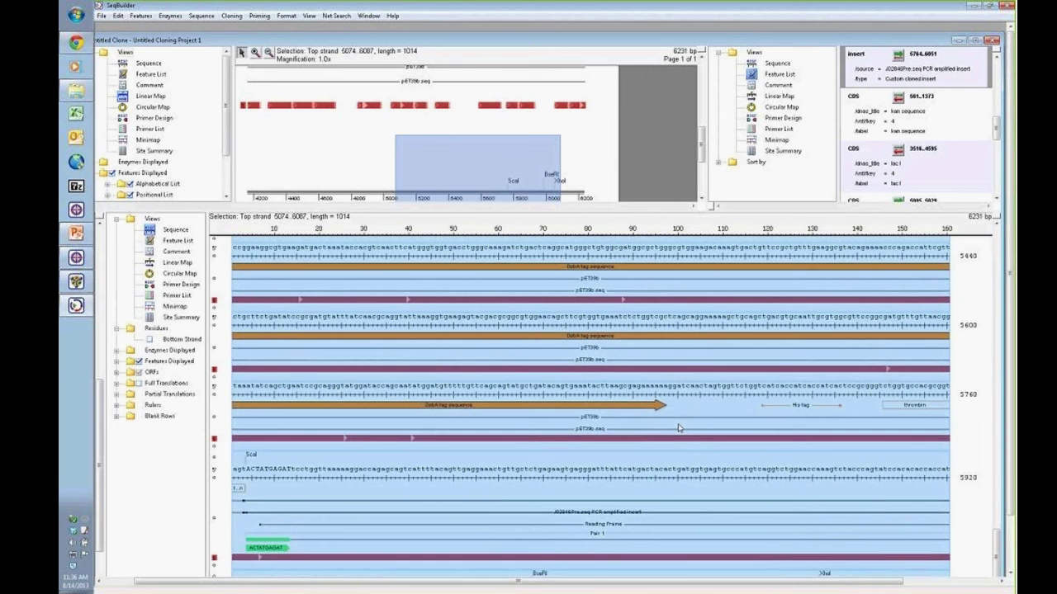
pyautogui.scroll(6, 678, 428)
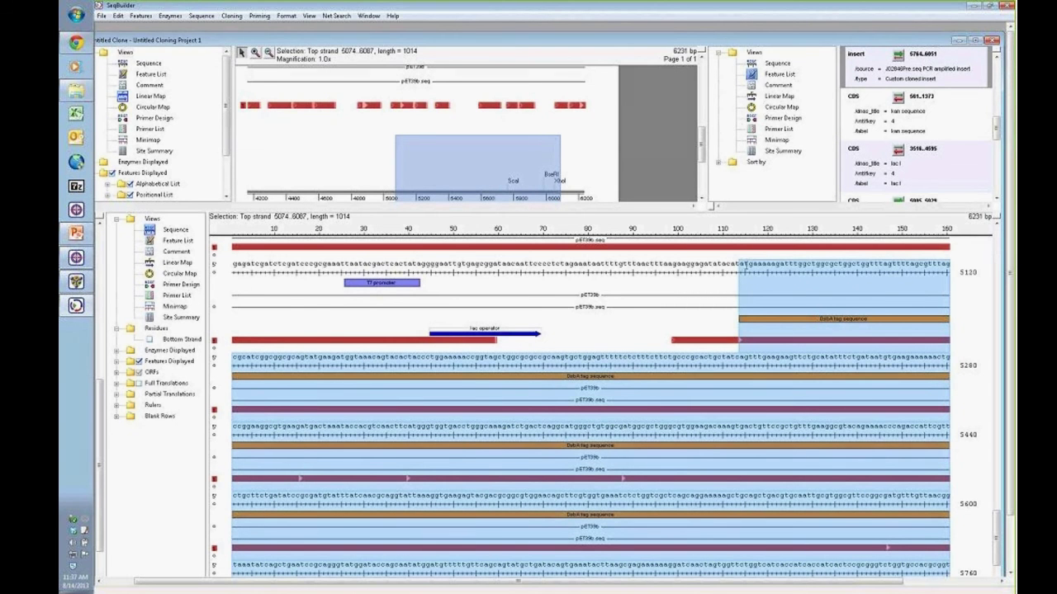
pyautogui.scroll(-3, 411, 500)
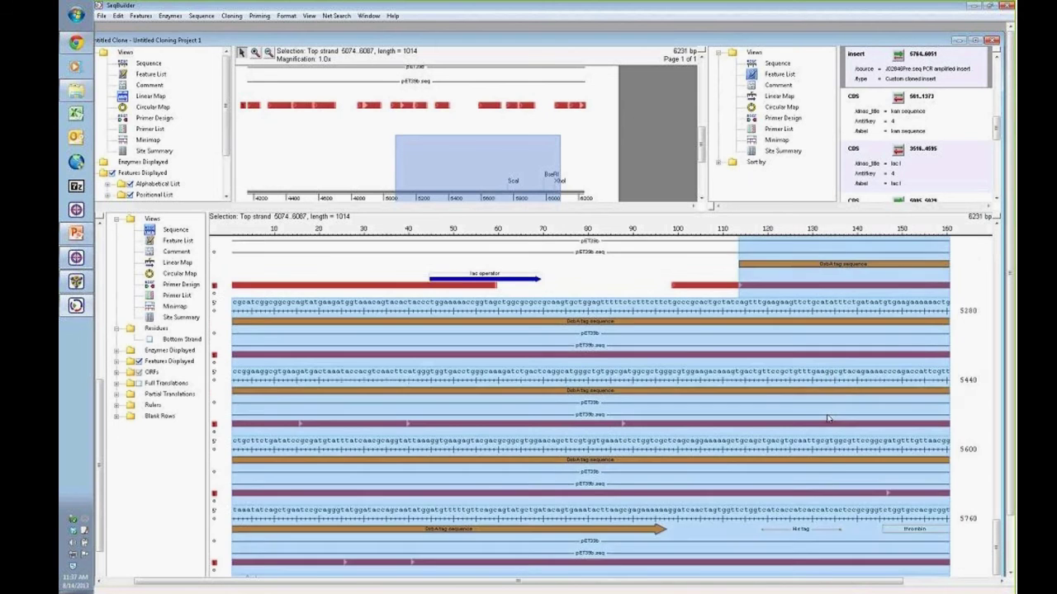
pyautogui.scroll(-5, 410, 500)
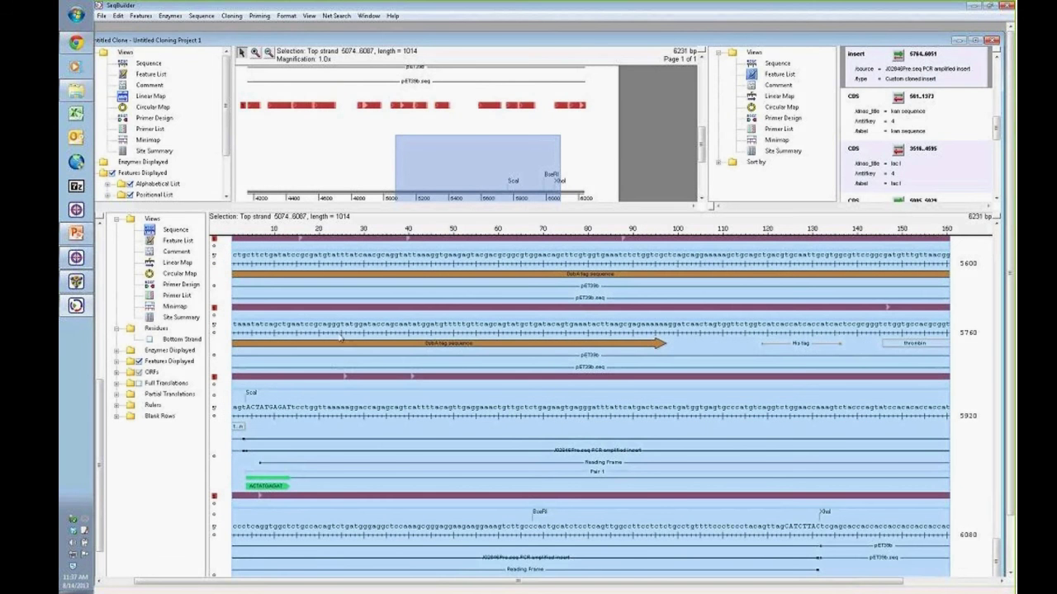
pyautogui.scroll(-3, 374, 480)
pyautogui.scroll(-3, 374, 480)
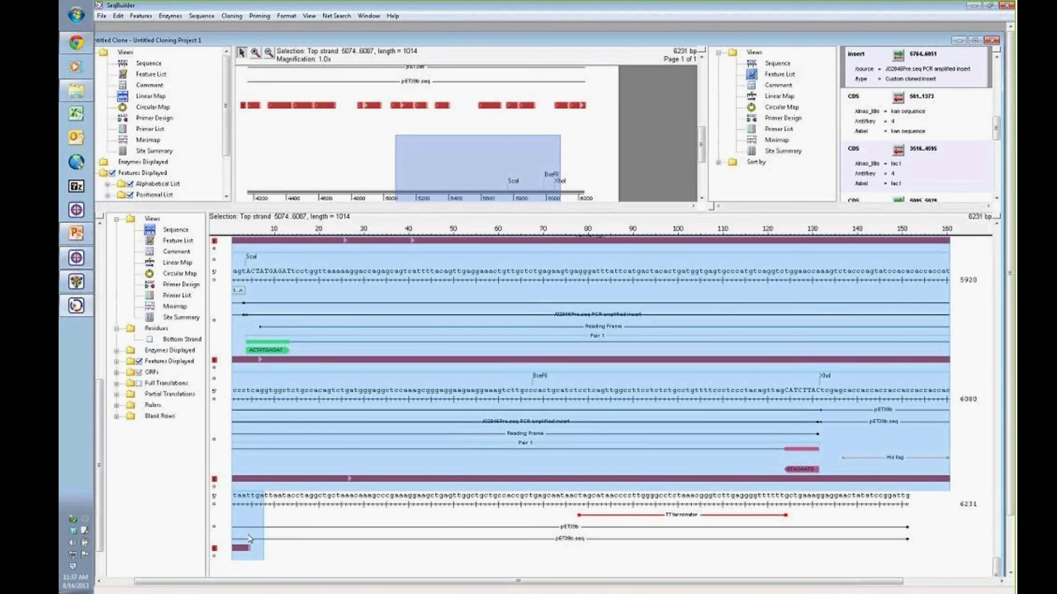
# Step: Give the map pane more height, maximize the clone's window and select the DsbA tag feature on the linear map
pyautogui.moveTo(475, 213); pyautogui.dragTo(446, 362)
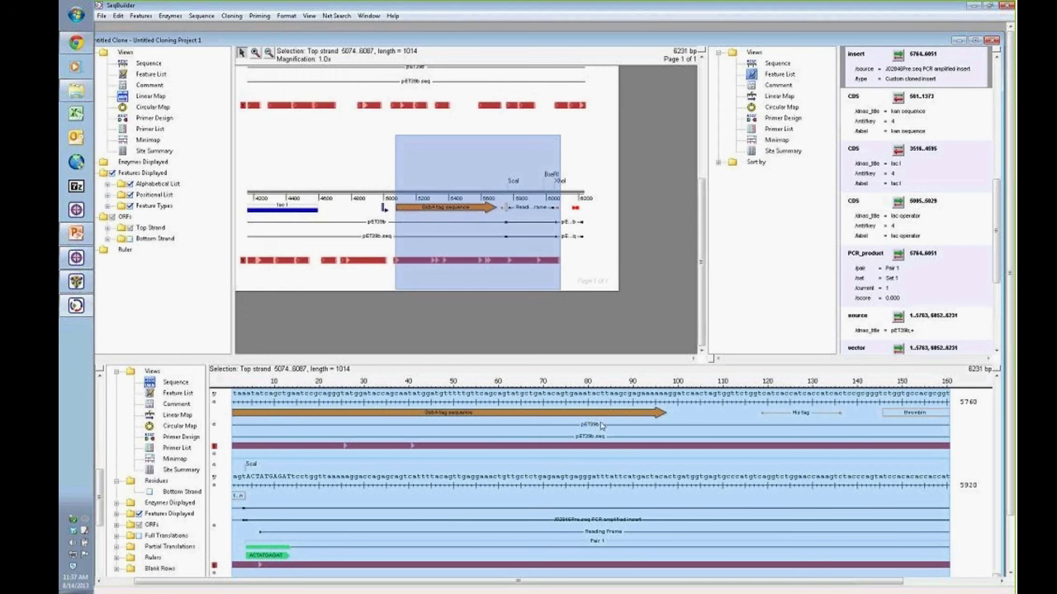
pyautogui.click(974, 39)
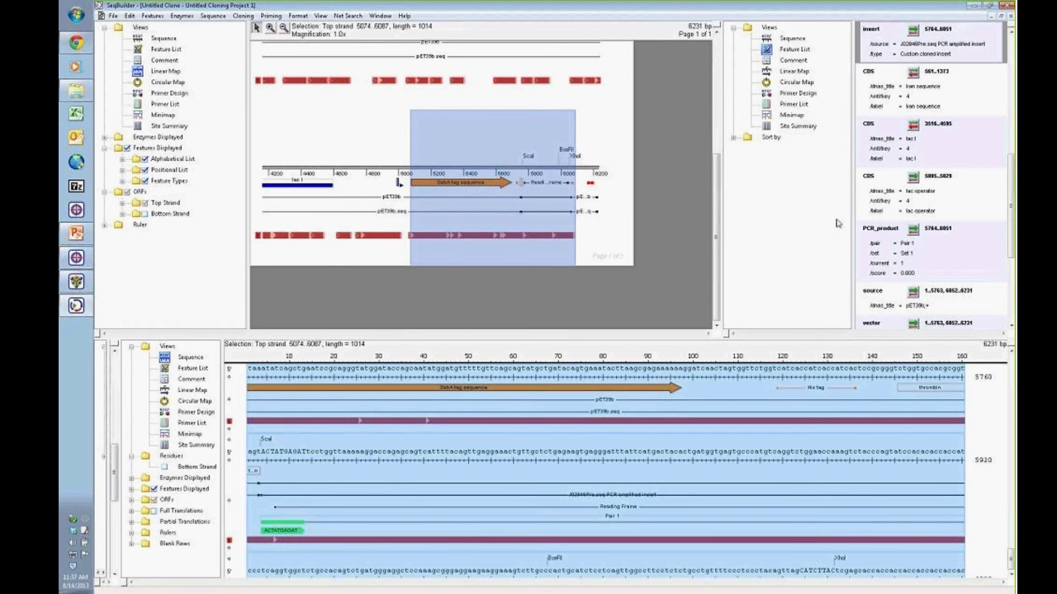
pyautogui.click(463, 188)
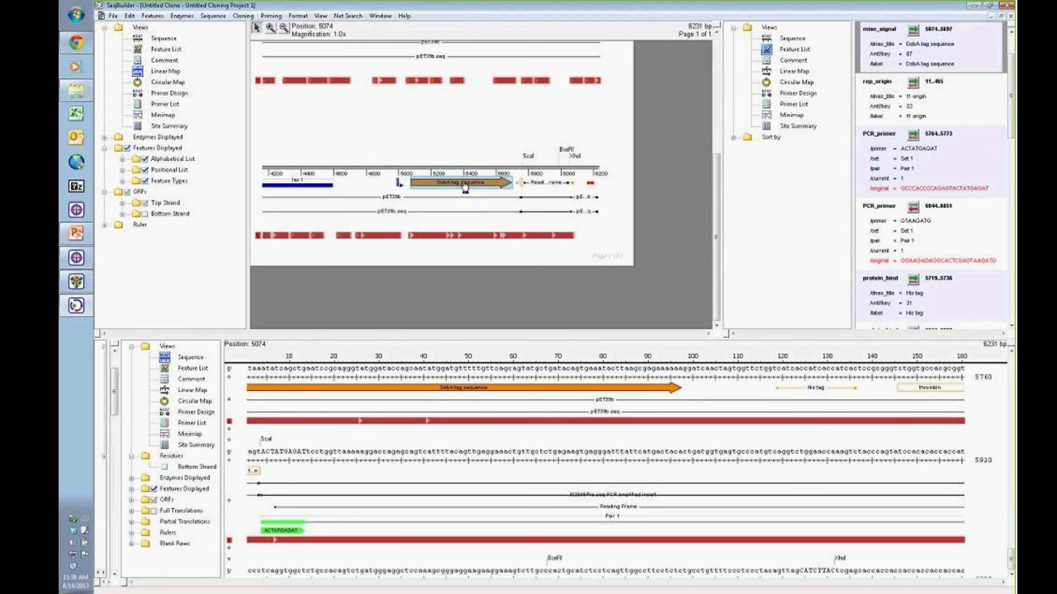
# Step: Create a new DNA sequence and enter 63 bases, all of them "a"
pyautogui.click(114, 16)
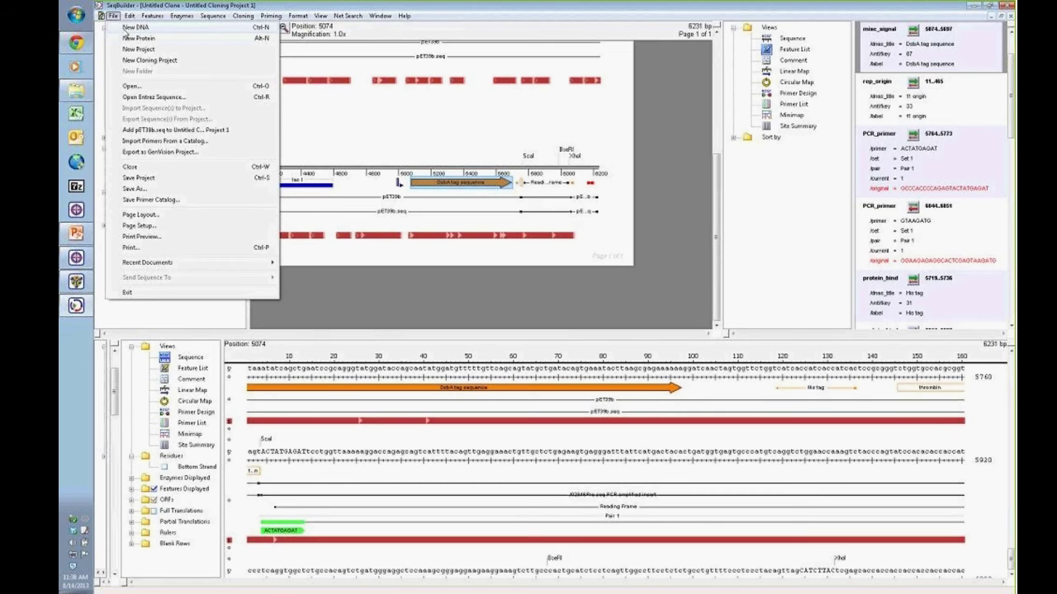
pyautogui.click(128, 28)
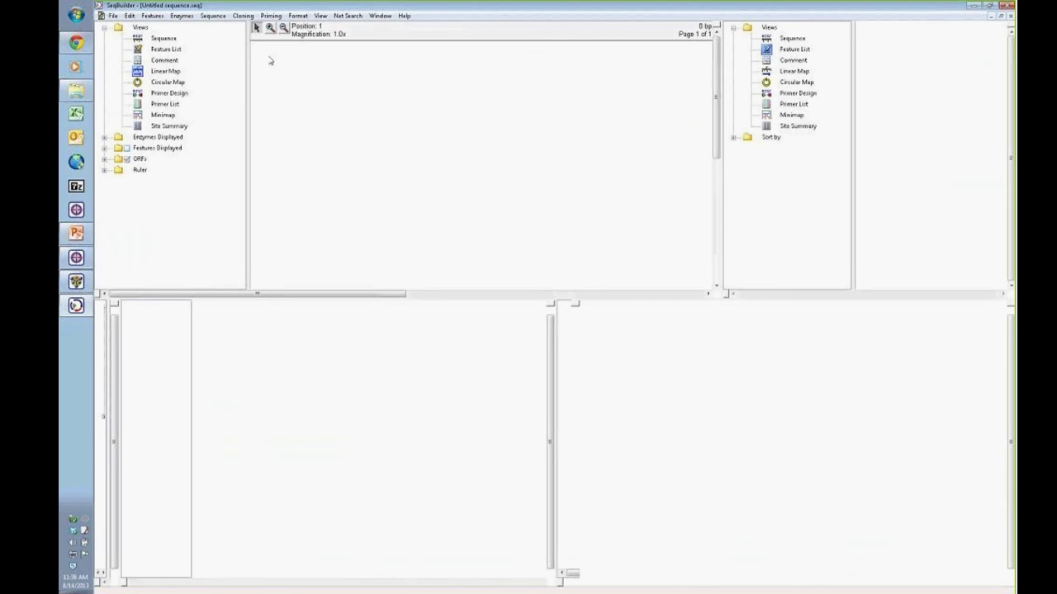
pyautogui.click(113, 16)
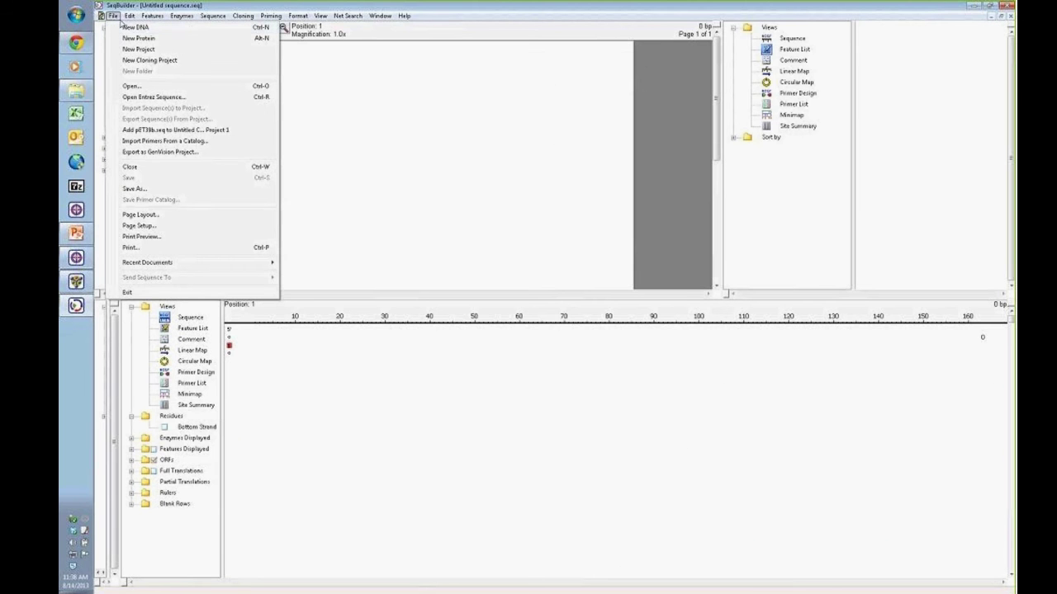
pyautogui.click(245, 338)
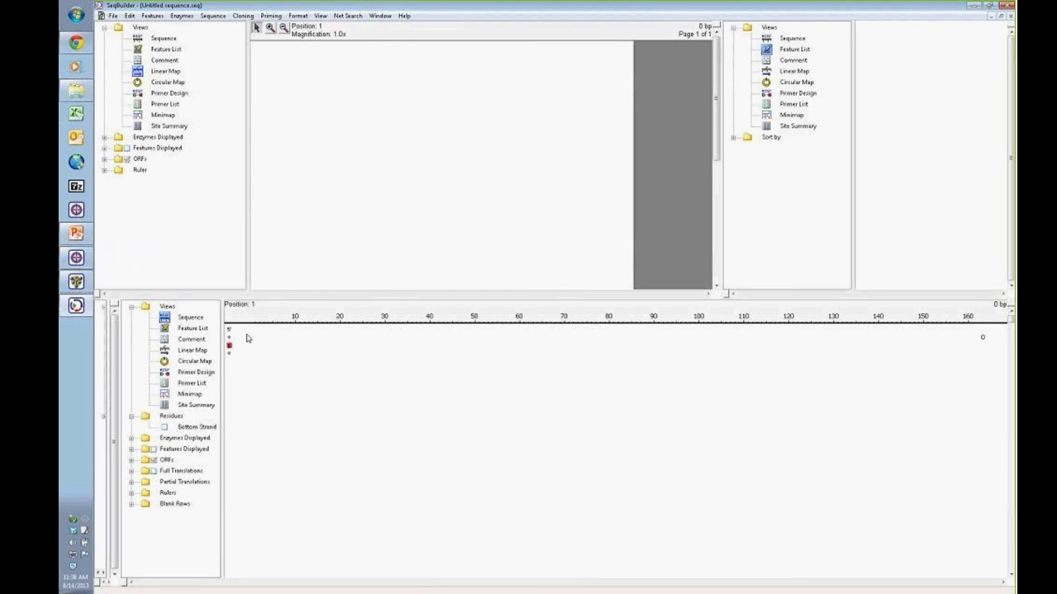
pyautogui.write('aaaaaaaaaaaaaaaaaaaaaaaaaaaaaaaaaaaaaaaaaaaaaaaaaaaaaaaaaaaaaaa')
# Step: Create a new feature spanning bases 8 to 44 of the top strand, and review the commands available for it on the linear map
pyautogui.moveTo(446, 340); pyautogui.dragTo(279, 339)
pyautogui.click(152, 16)
pyautogui.click(171, 43)
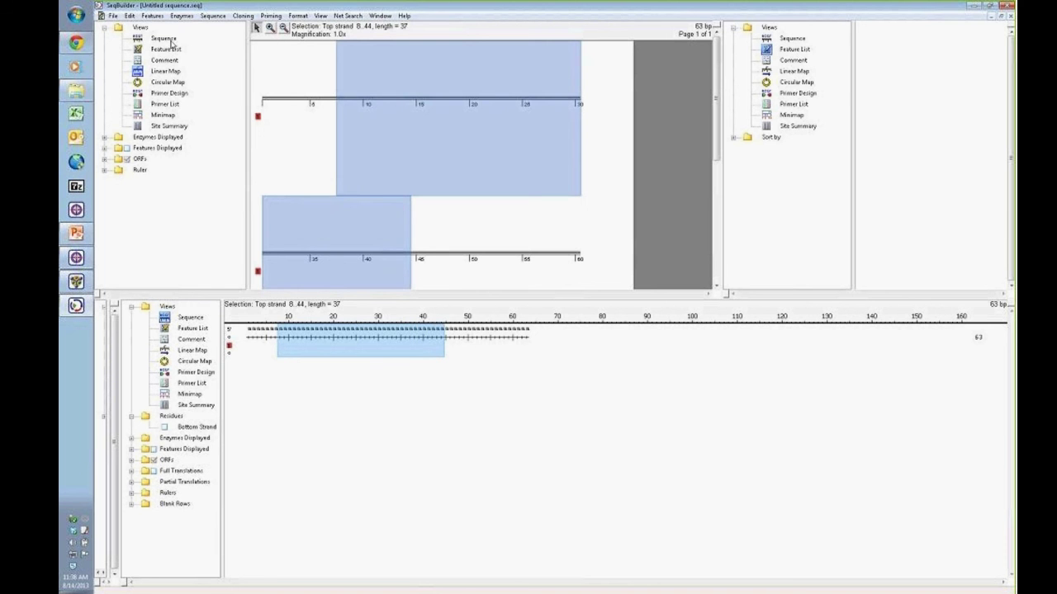
pyautogui.click(460, 117)
pyautogui.rightClick(460, 117)
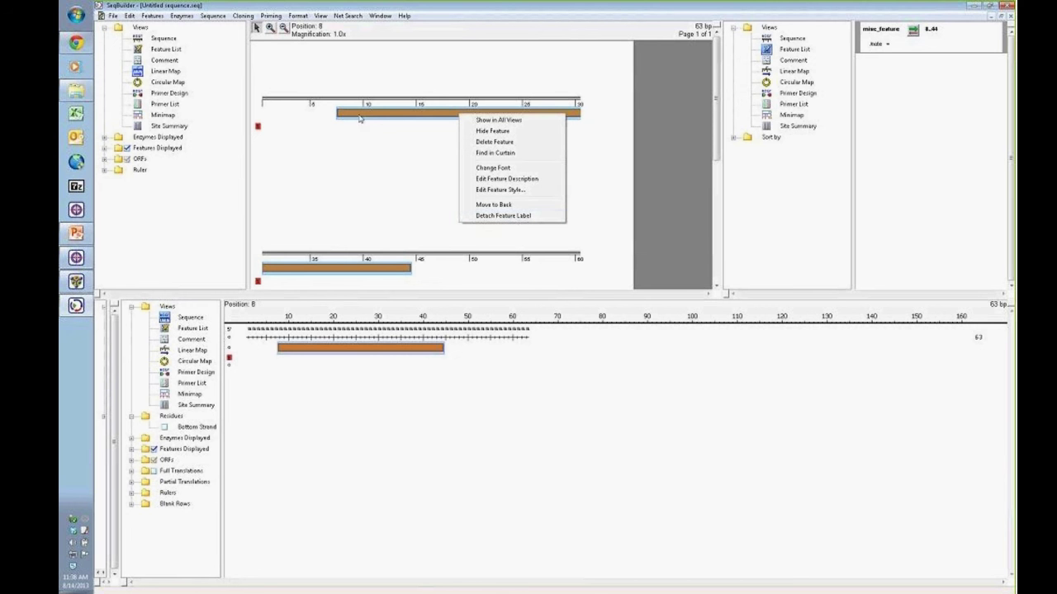
pyautogui.click(340, 274)
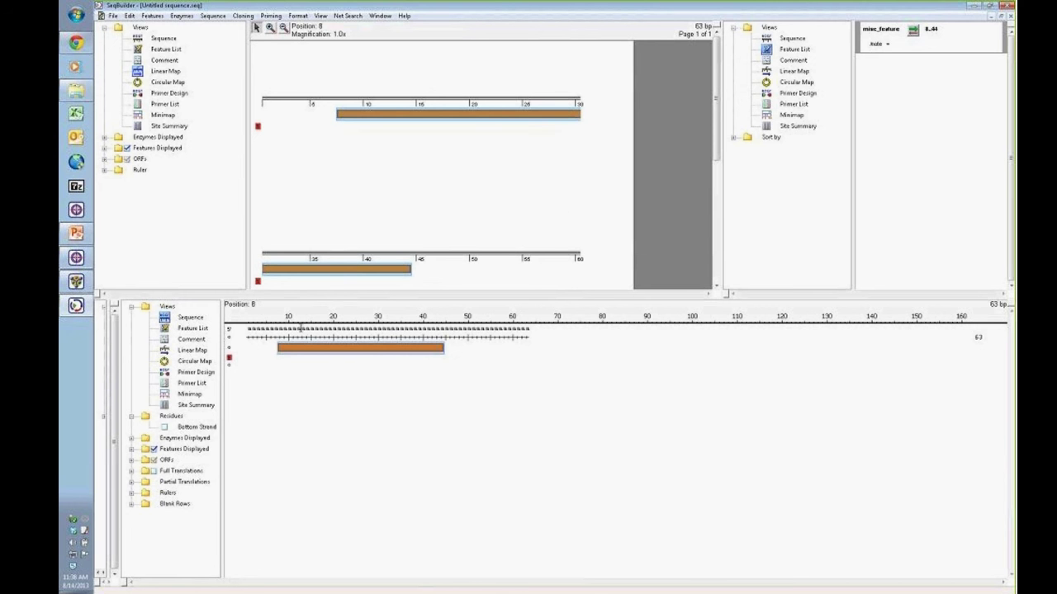
# Step: Change the type of the new 8 to 44 feature from the expression group to RBS
pyautogui.click(881, 33)
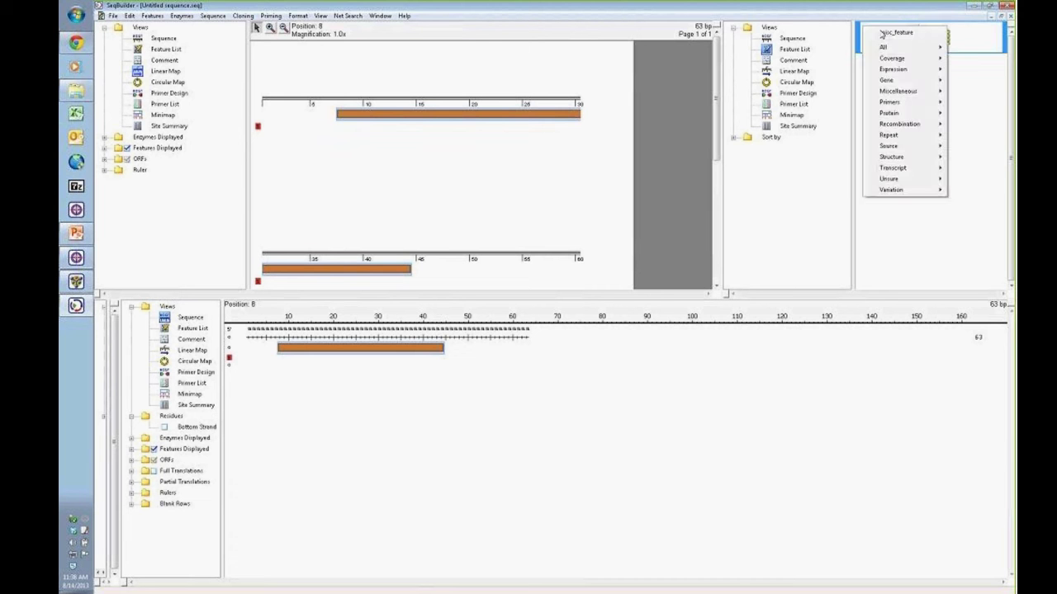
pyautogui.moveTo(893, 159)
pyautogui.moveTo(885, 73)
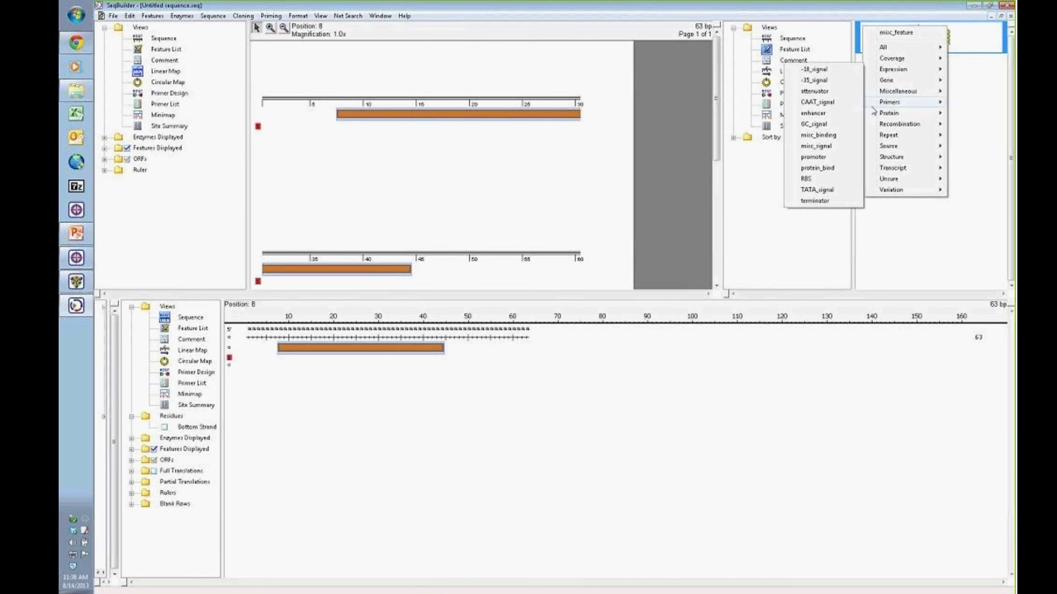
pyautogui.click(817, 179)
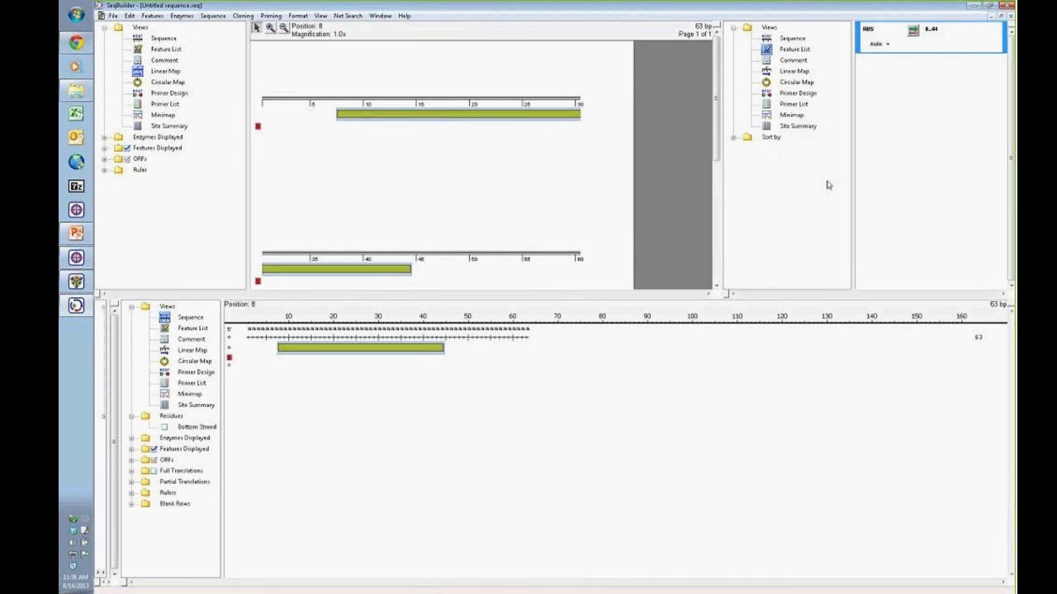
pyautogui.click(430, 119)
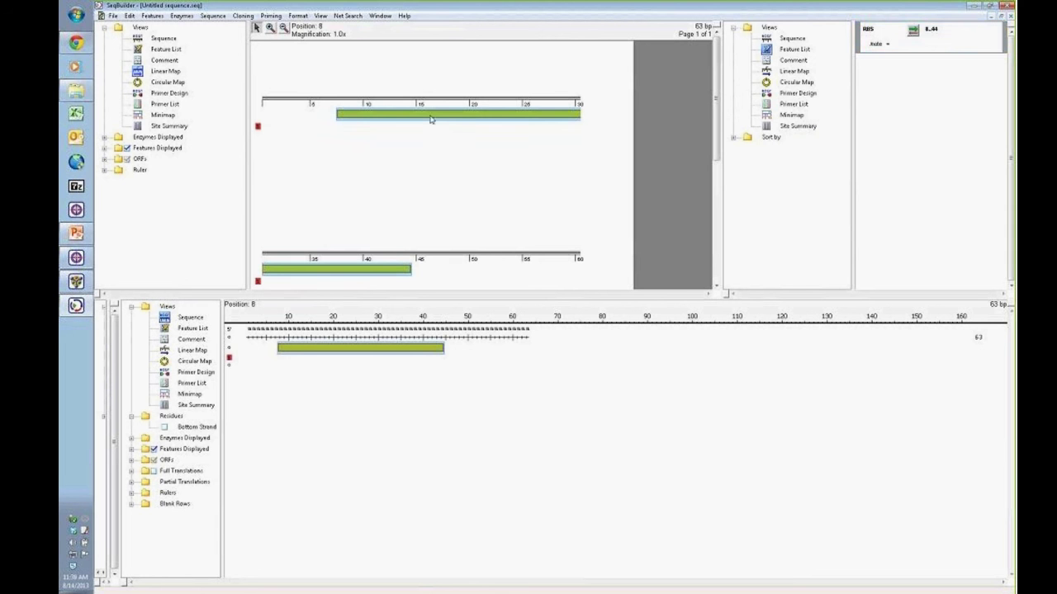
# Step: Set the RBS feature's note to "Trx" and select the labelled feature on the linear map
pyautogui.click(904, 46)
pyautogui.write('1')
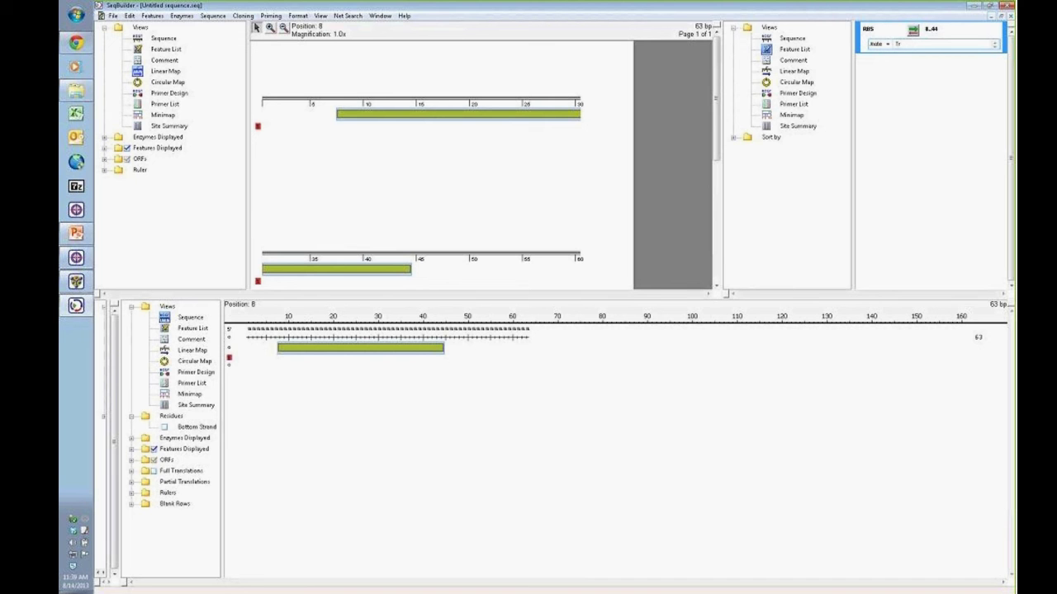
pyautogui.write('rx')
pyautogui.press('Return')
pyautogui.moveTo(528, 332); pyautogui.dragTo(450, 340)
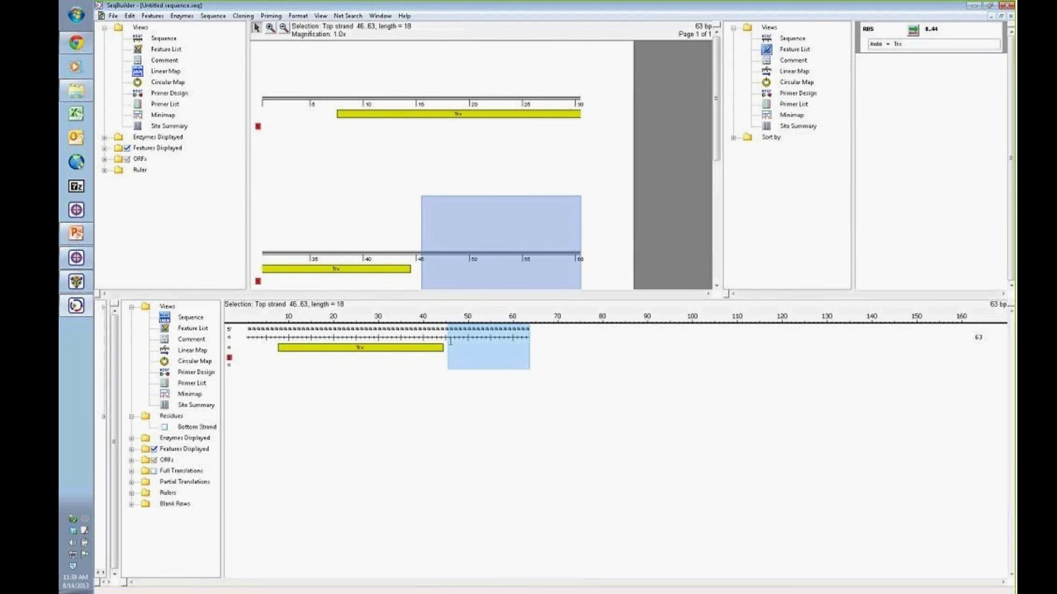
pyautogui.click(459, 331)
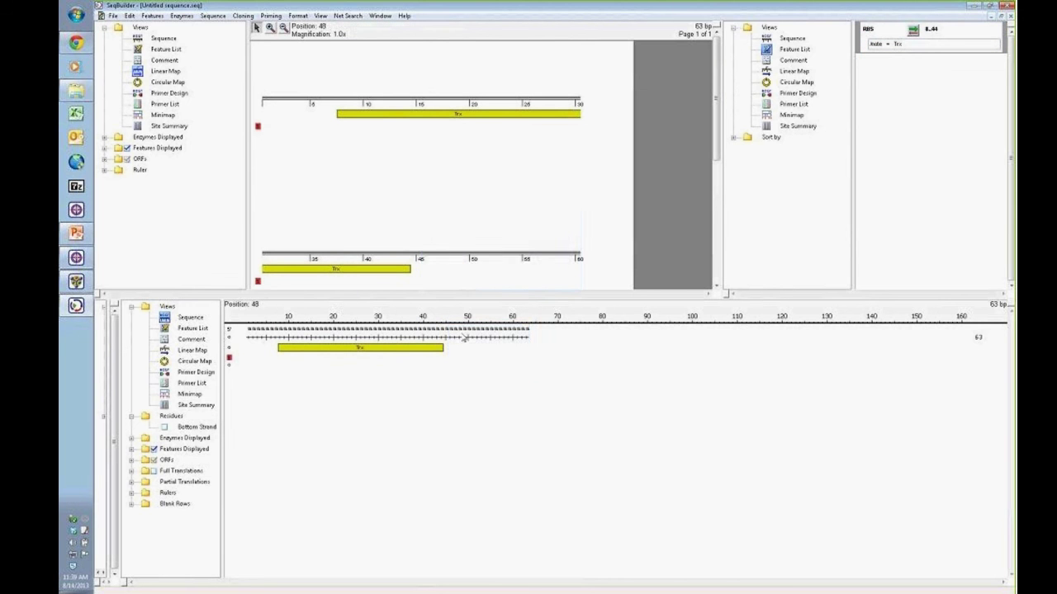
pyautogui.click(463, 121)
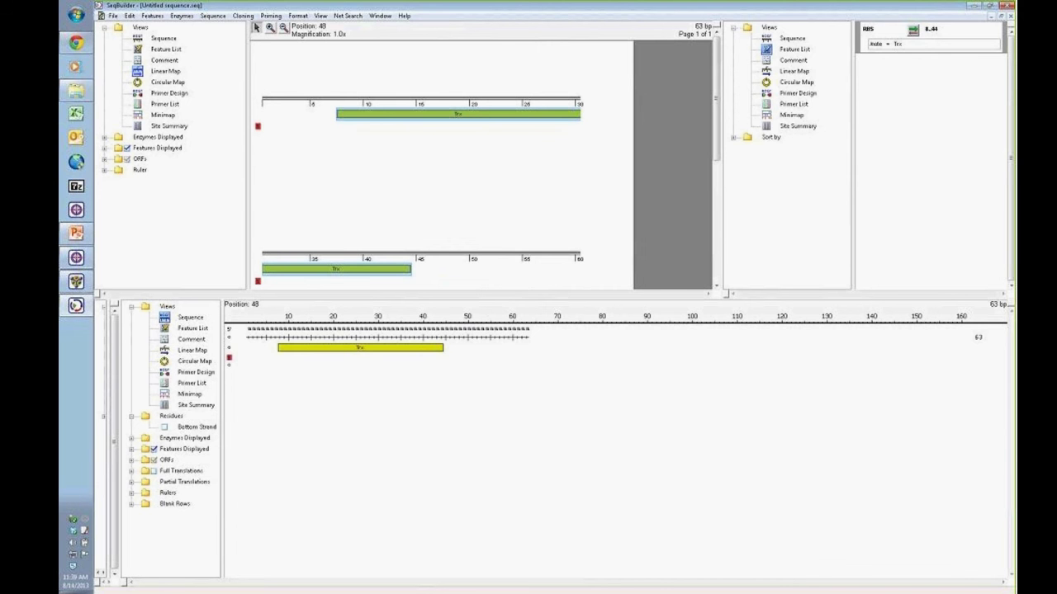
# Step: Close the untitled 63-base sequence without saving it and return to the clone
pyautogui.click(1009, 16)
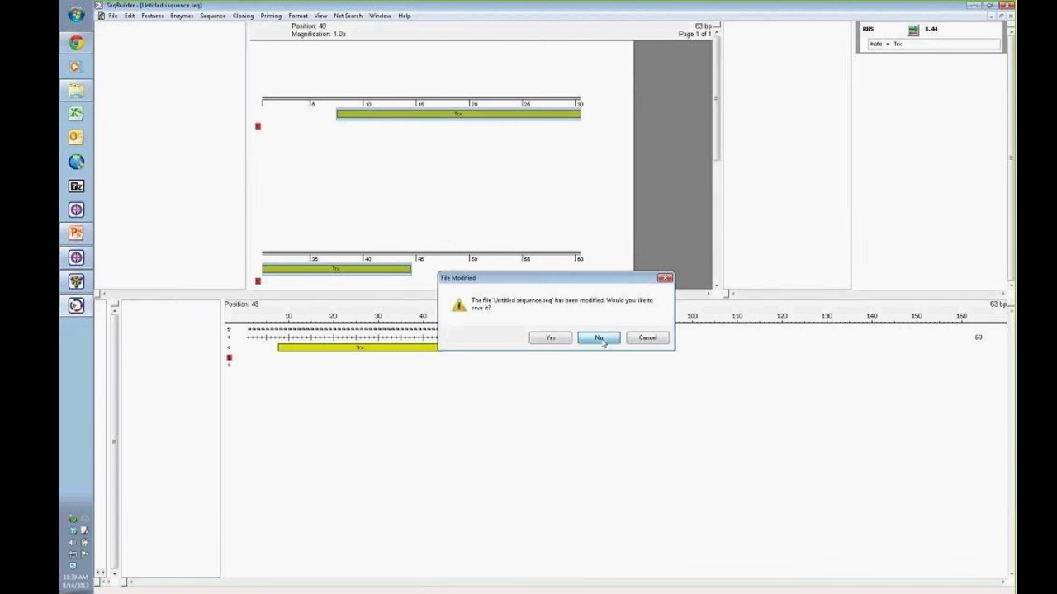
pyautogui.click(599, 338)
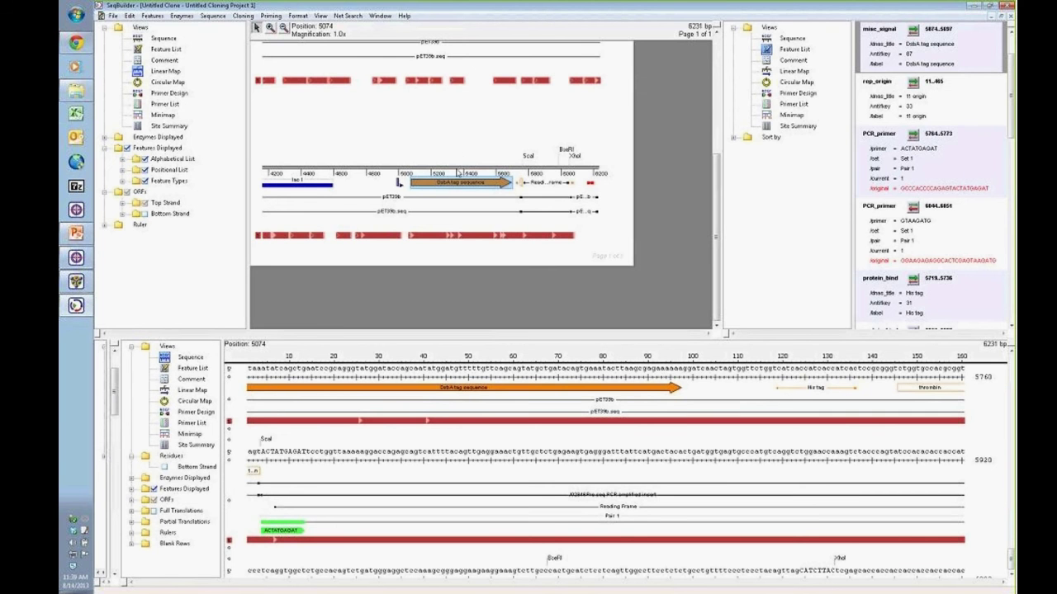
# Step: Set the fill of the DsbA tag sequence feature on the clone's linear map to light yellow, with a Filled Arrow shape
pyautogui.moveTo(458, 187)
pyautogui.mouseDown()
pyautogui.moveTo(458, 152)
pyautogui.moveTo(460, 181)
pyautogui.mouseUp()
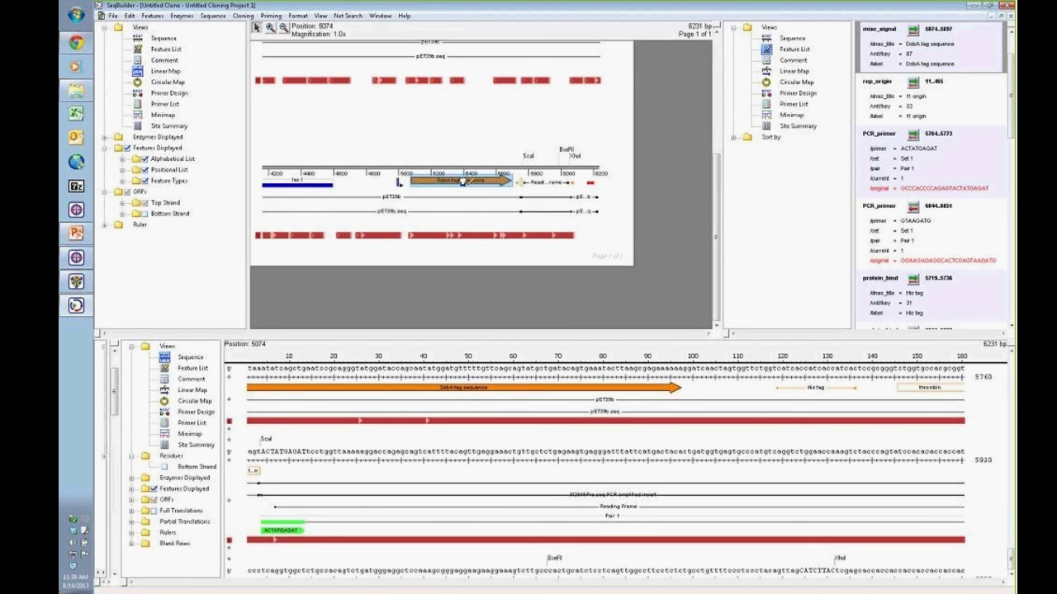
pyautogui.moveTo(451, 185)
pyautogui.mouseDown()
pyautogui.moveTo(453, 164)
pyautogui.moveTo(452, 187)
pyautogui.mouseUp()
pyautogui.rightClick(452, 187)
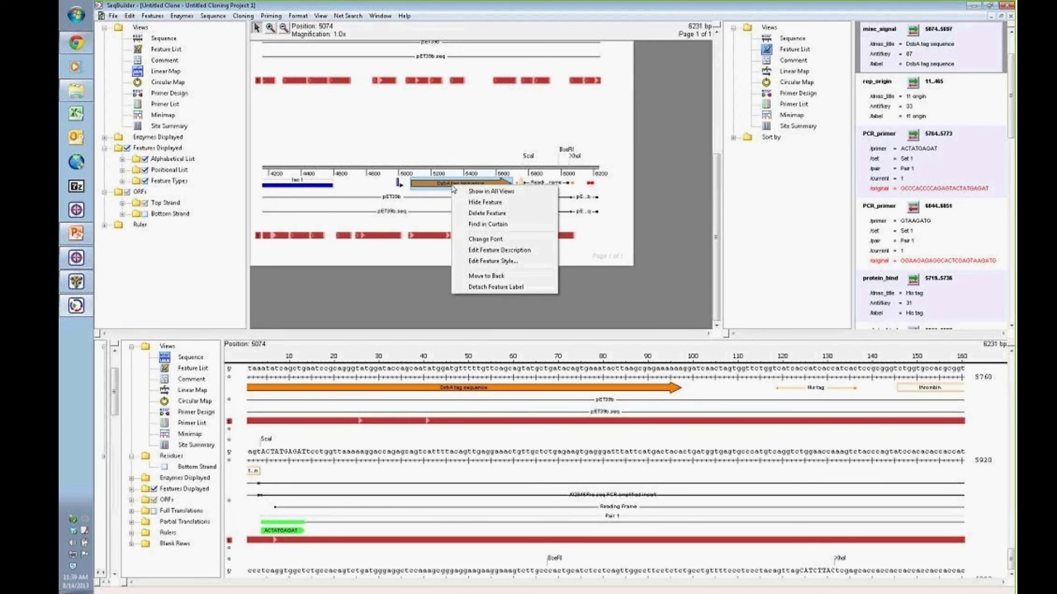
pyautogui.click(499, 261)
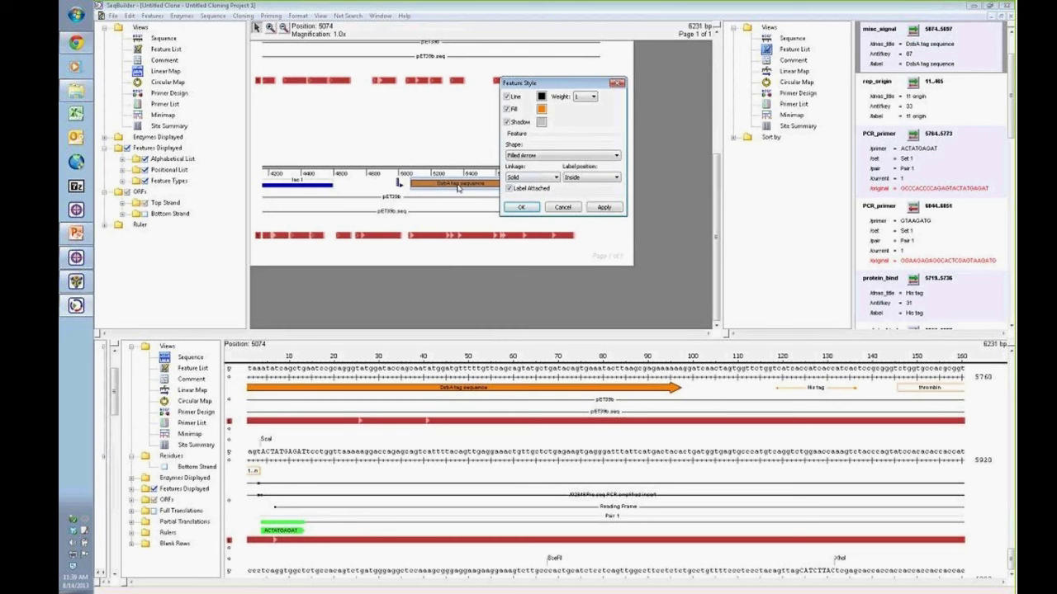
pyautogui.click(534, 156)
pyautogui.click(527, 170)
pyautogui.click(528, 155)
pyautogui.click(525, 162)
pyautogui.click(540, 109)
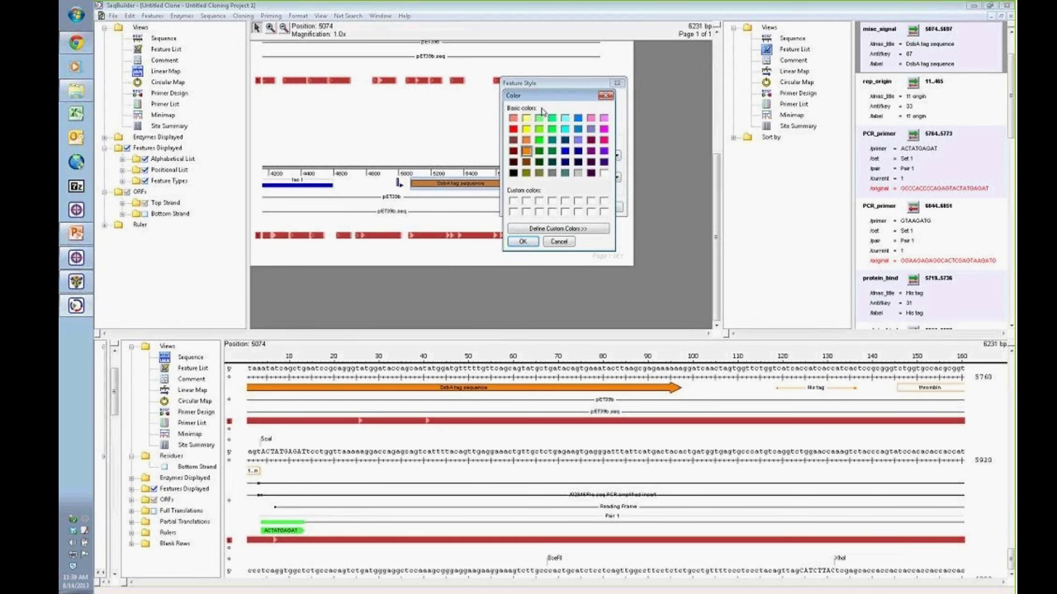
pyautogui.click(526, 118)
pyautogui.click(522, 241)
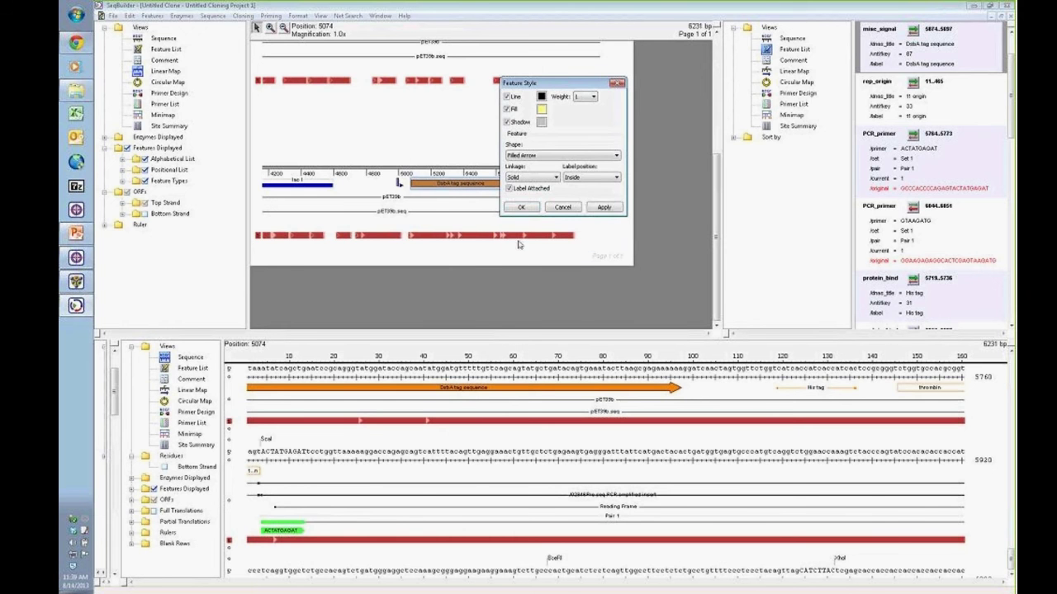
pyautogui.click(599, 210)
pyautogui.click(545, 213)
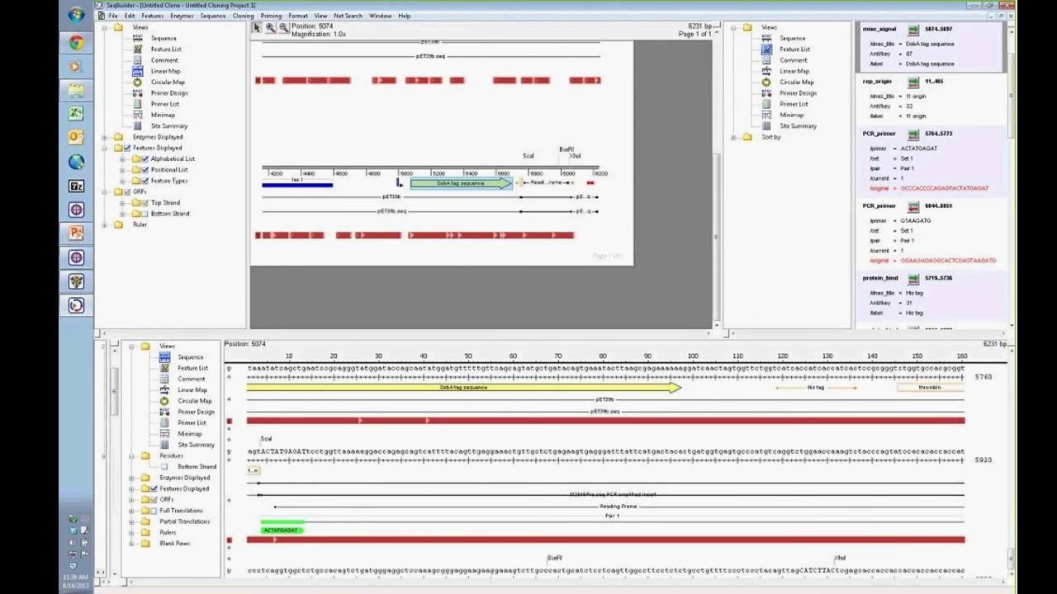
# Step: Move the DsbA tag sequence feature slightly lower on the linear map, and review the commands available for it
pyautogui.click(464, 187)
pyautogui.moveTo(463, 186)
pyautogui.mouseDown()
pyautogui.moveTo(467, 154)
pyautogui.moveTo(466, 196)
pyautogui.moveTo(467, 153)
pyautogui.moveTo(466, 192)
pyautogui.mouseUp()
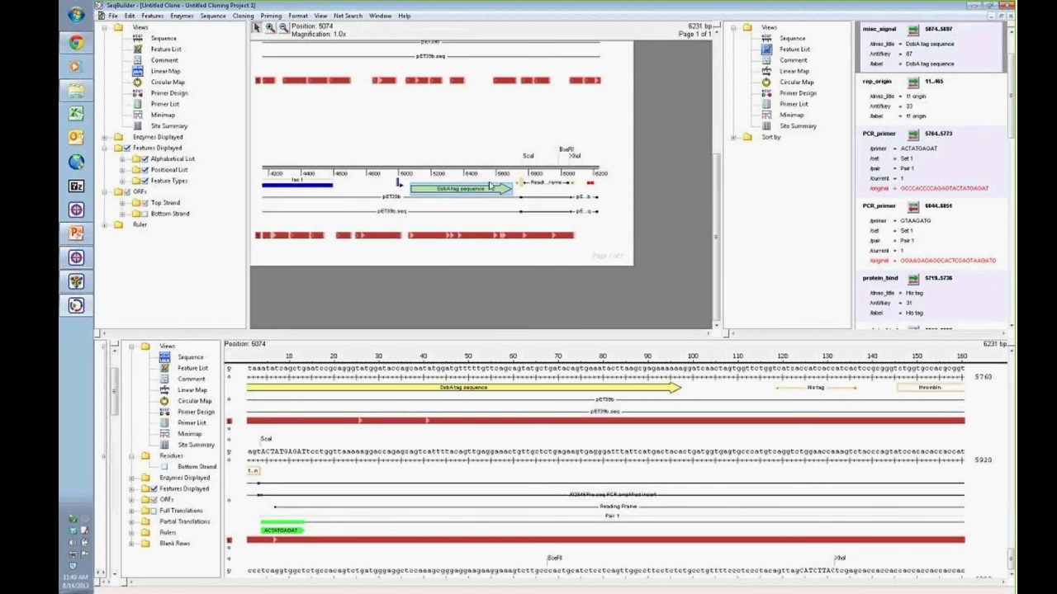
pyautogui.rightClick(486, 187)
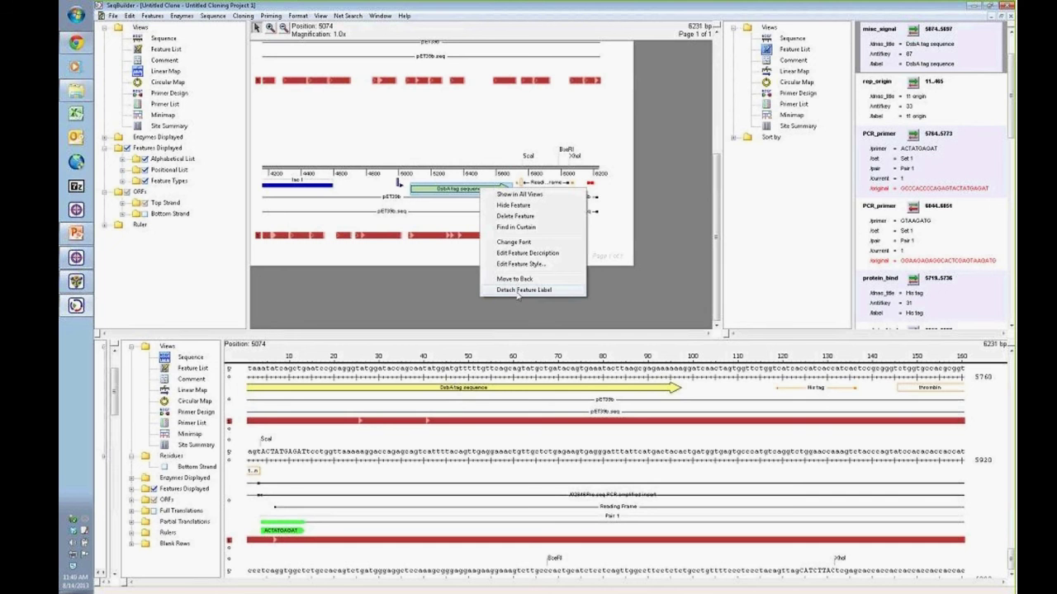
pyautogui.click(456, 138)
pyautogui.click(456, 164)
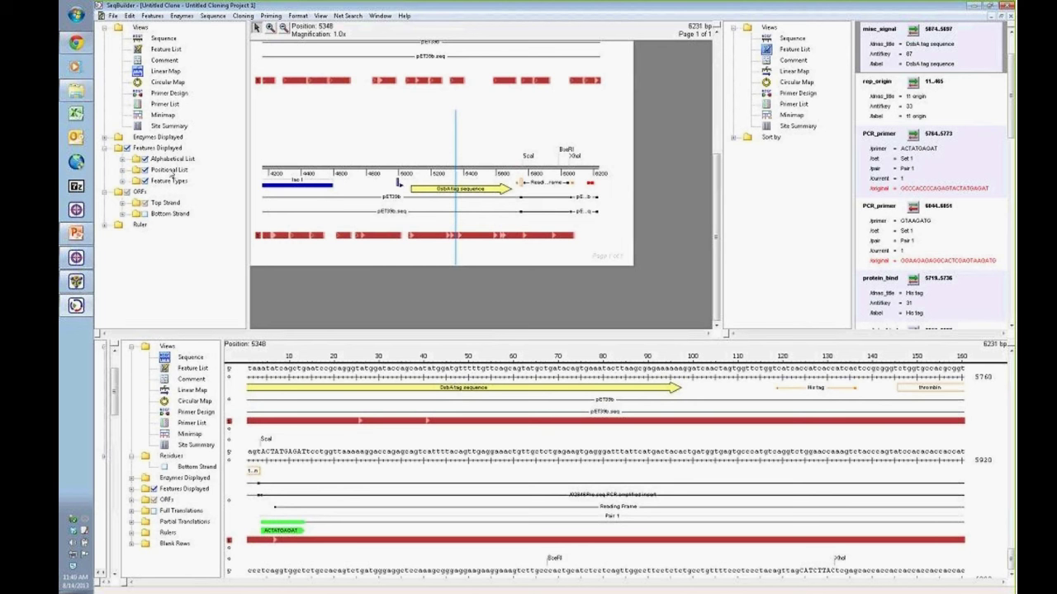
# Step: Set the fill colour of the whole CDS feature type on the linear map to light green
pyautogui.click(122, 182)
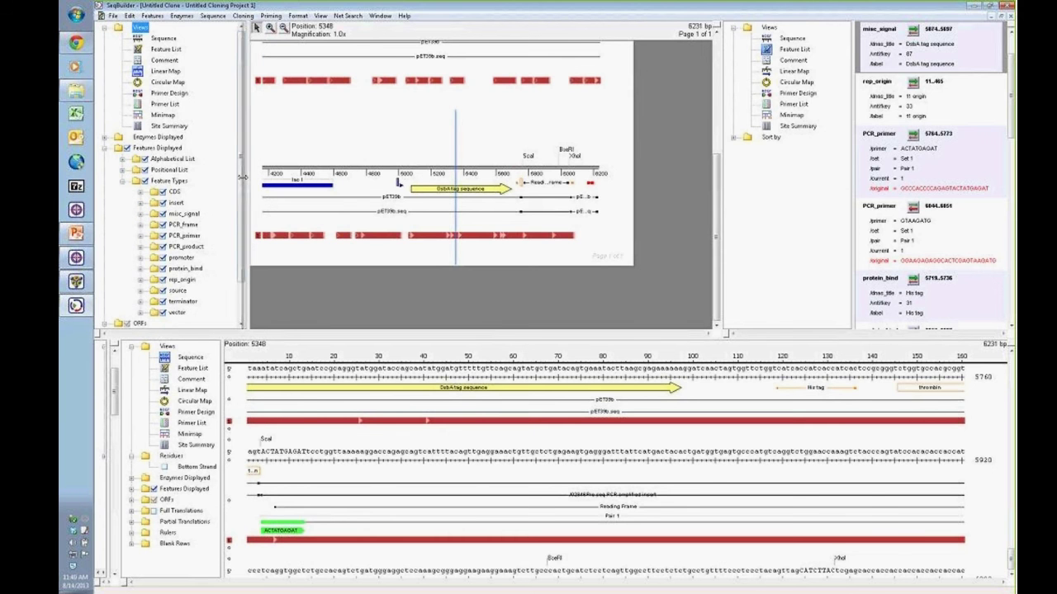
pyautogui.moveTo(249, 177); pyautogui.dragTo(241, 176)
pyautogui.rightClick(174, 191)
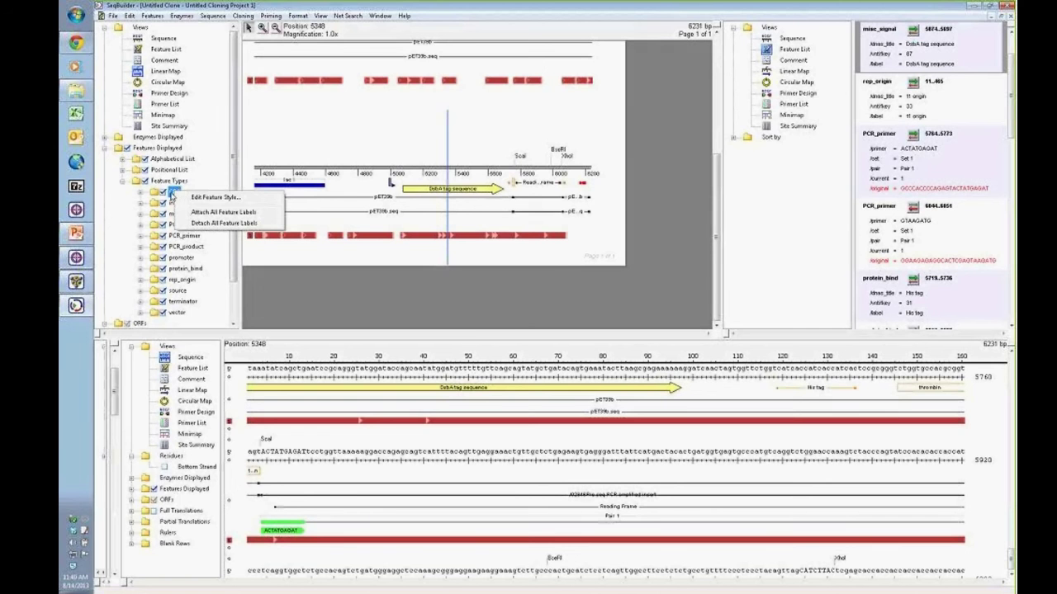
pyautogui.click(199, 197)
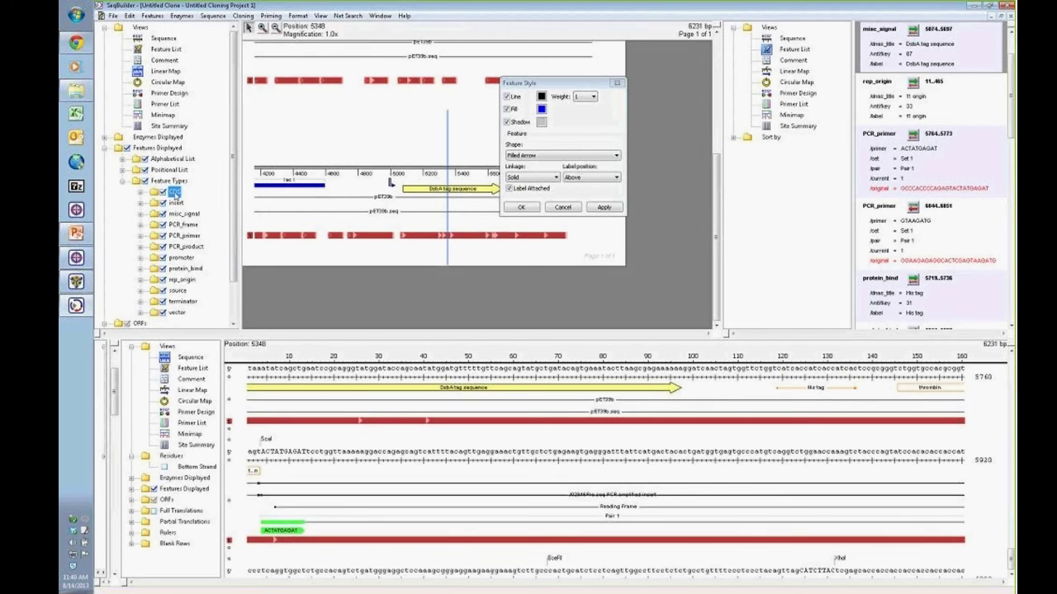
pyautogui.click(541, 111)
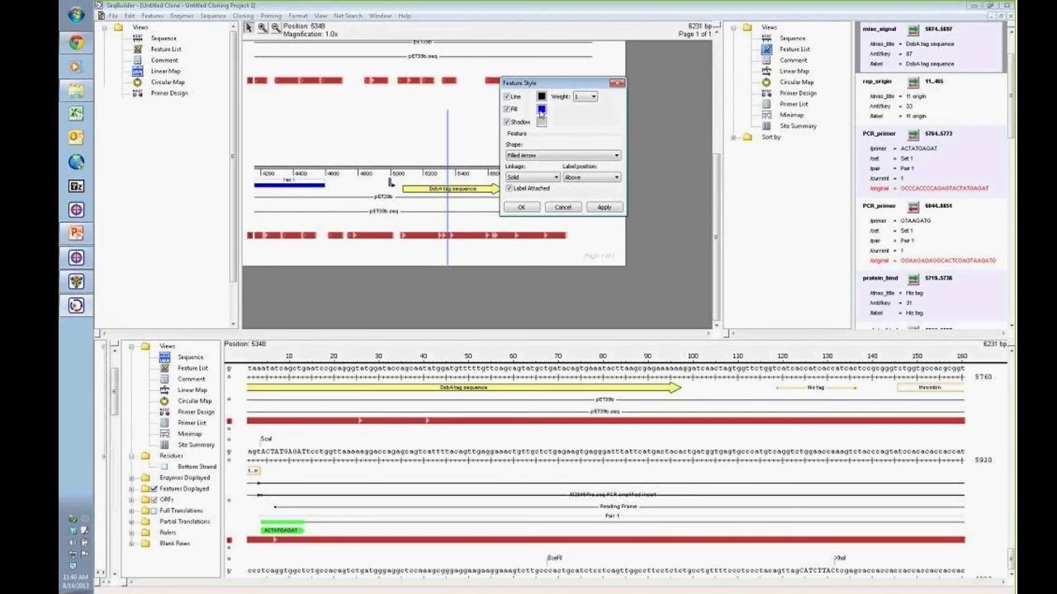
pyautogui.click(538, 118)
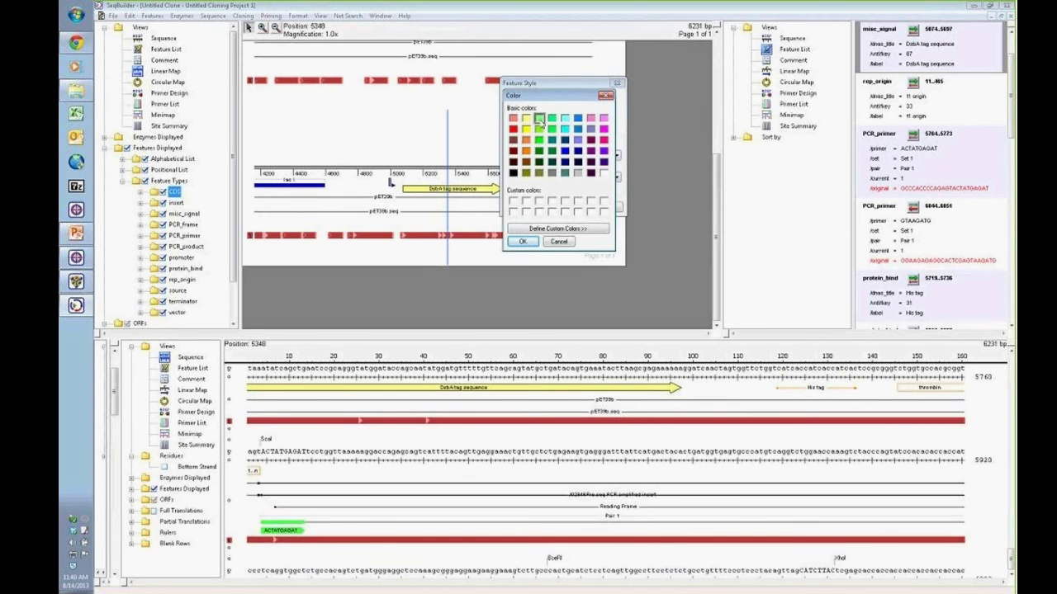
pyautogui.click(523, 242)
pyautogui.click(603, 207)
pyautogui.click(528, 208)
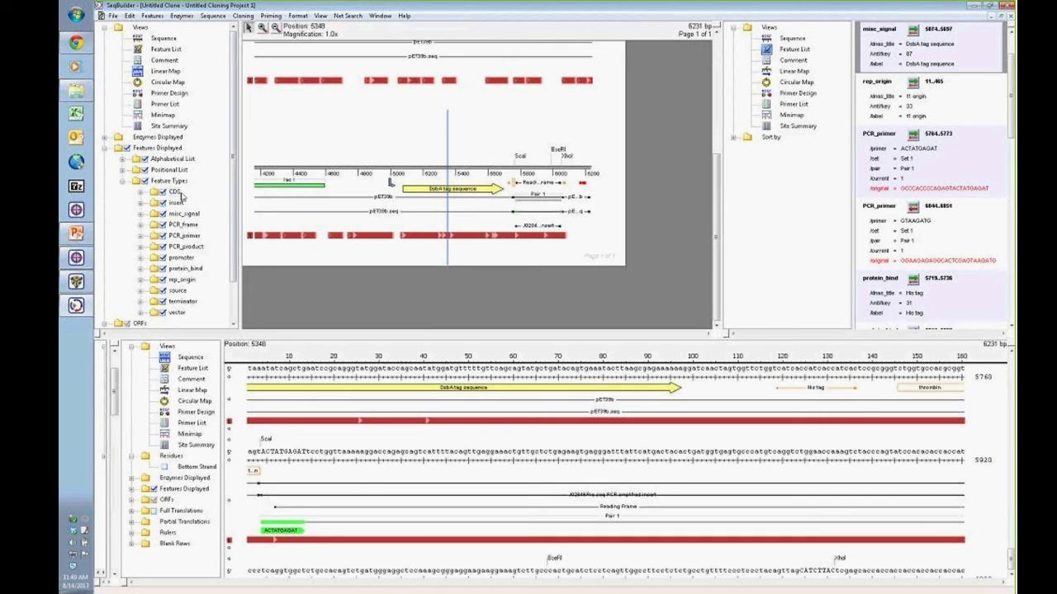
# Step: Examine the feature style settings of the lac I feature and leave them without making changes
pyautogui.rightClick(302, 189)
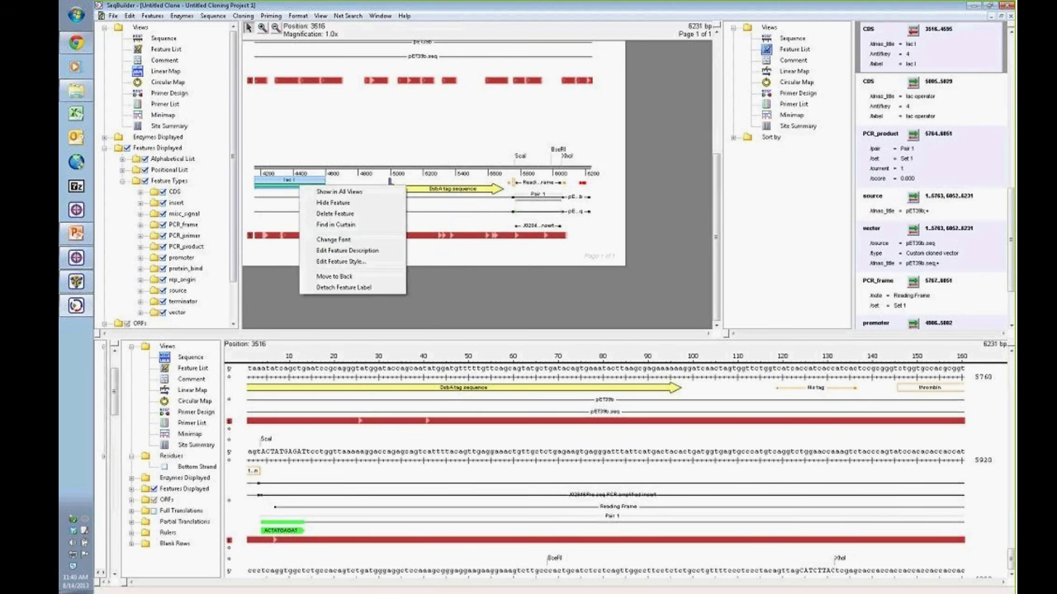
pyautogui.click(358, 261)
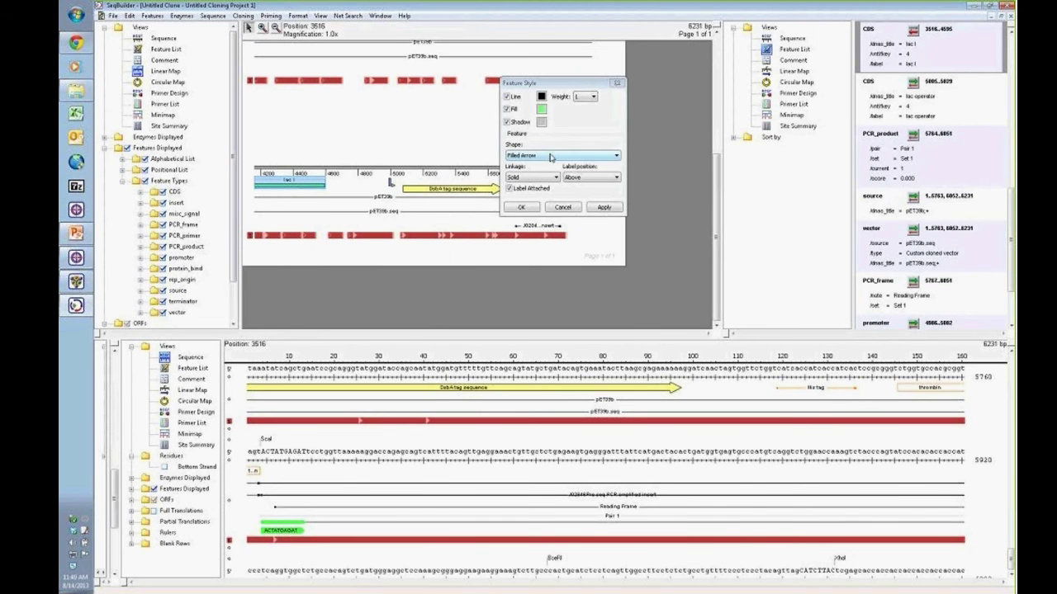
pyautogui.click(563, 207)
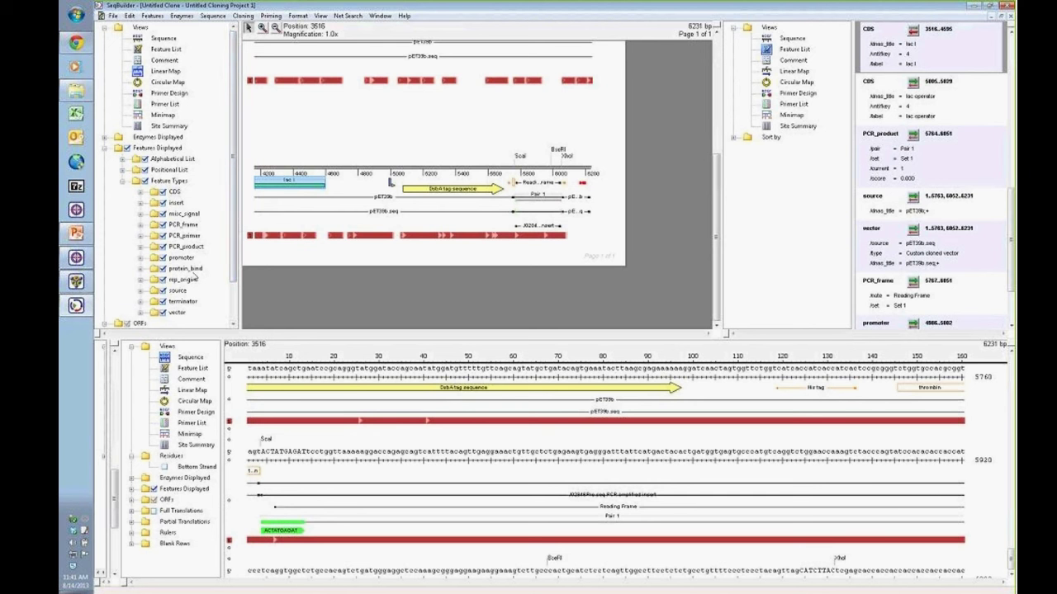
# Step: Review the commands for applying and saving layout templates, and collapse the list of feature types
pyautogui.click(321, 16)
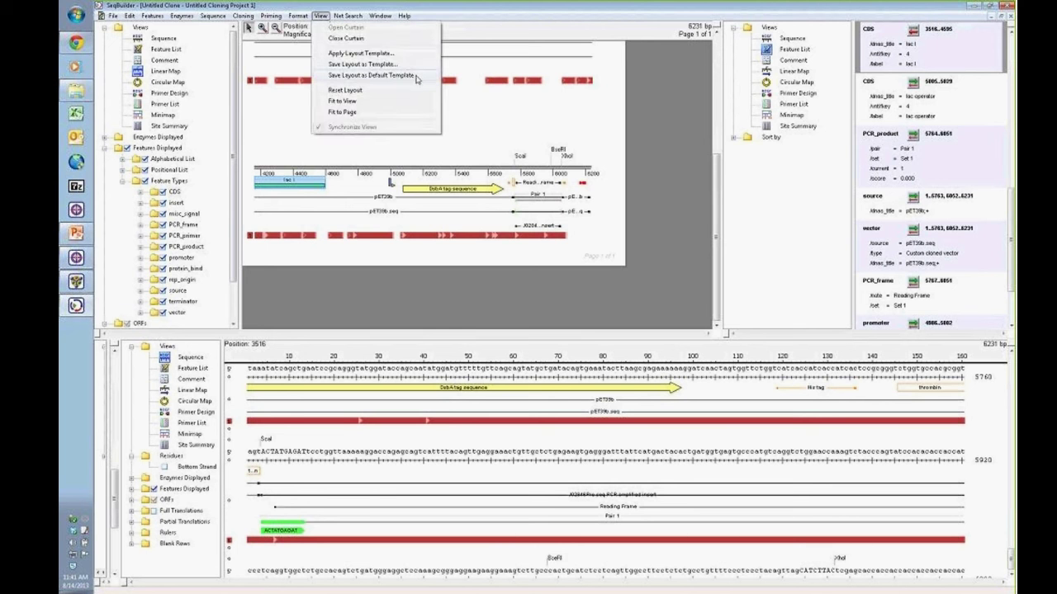
pyautogui.click(235, 185)
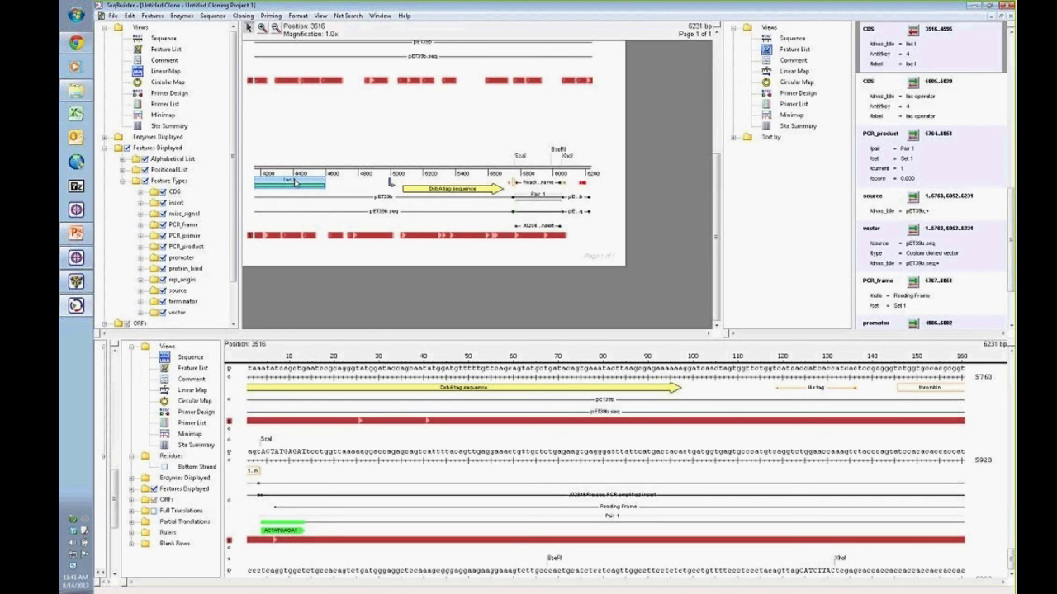
pyautogui.click(123, 181)
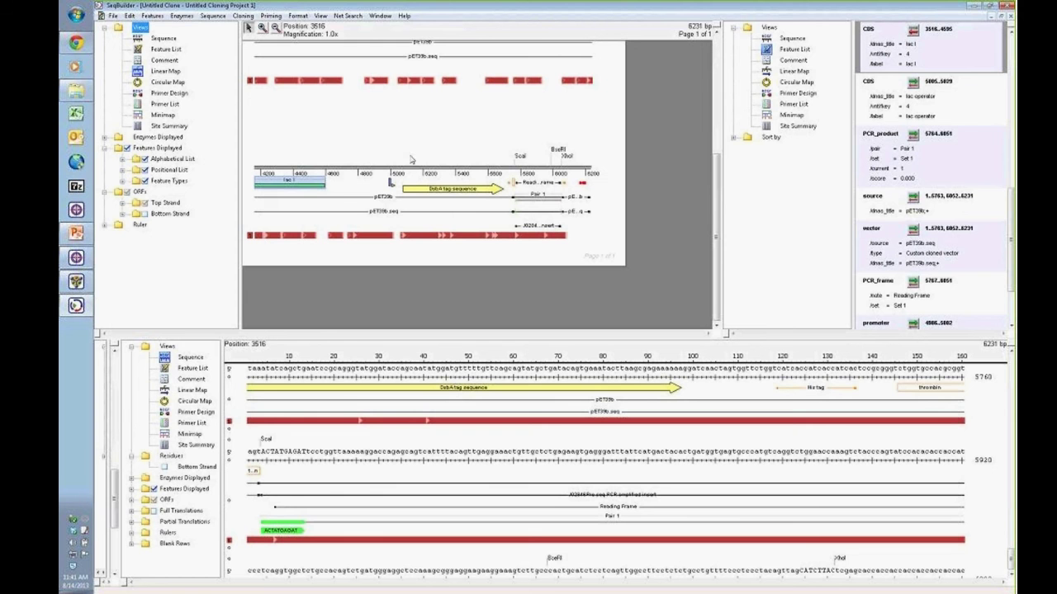
# Step: Select bases 4701 to 6109 of the top strand on the linear map and copy the region as a picture
pyautogui.moveTo(345, 170); pyautogui.dragTo(572, 169)
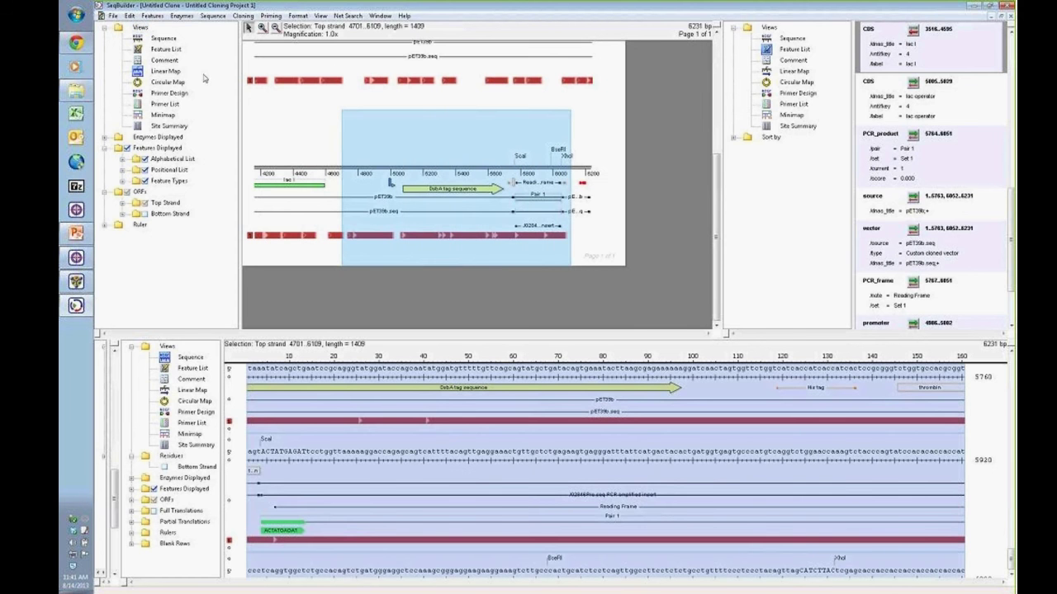
pyautogui.click(130, 16)
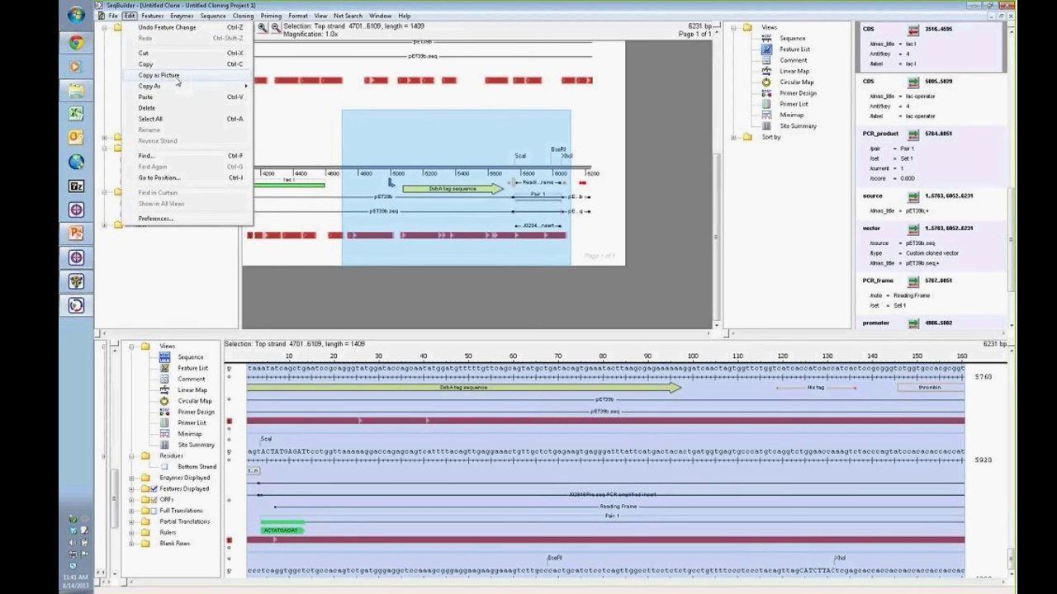
pyautogui.moveTo(177, 89)
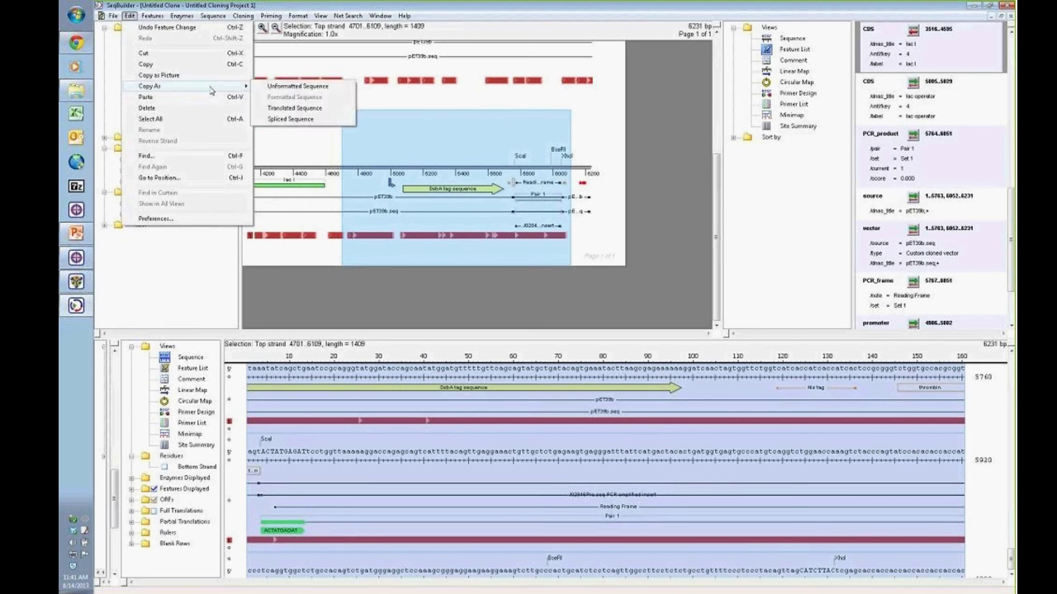
pyautogui.click(189, 76)
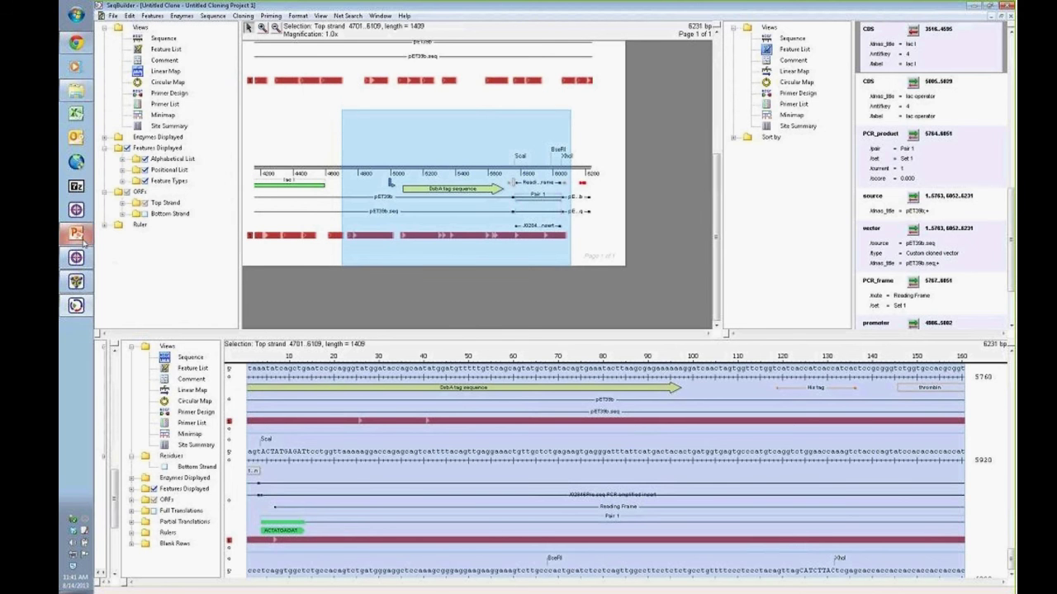
pyautogui.moveTo(83, 241)
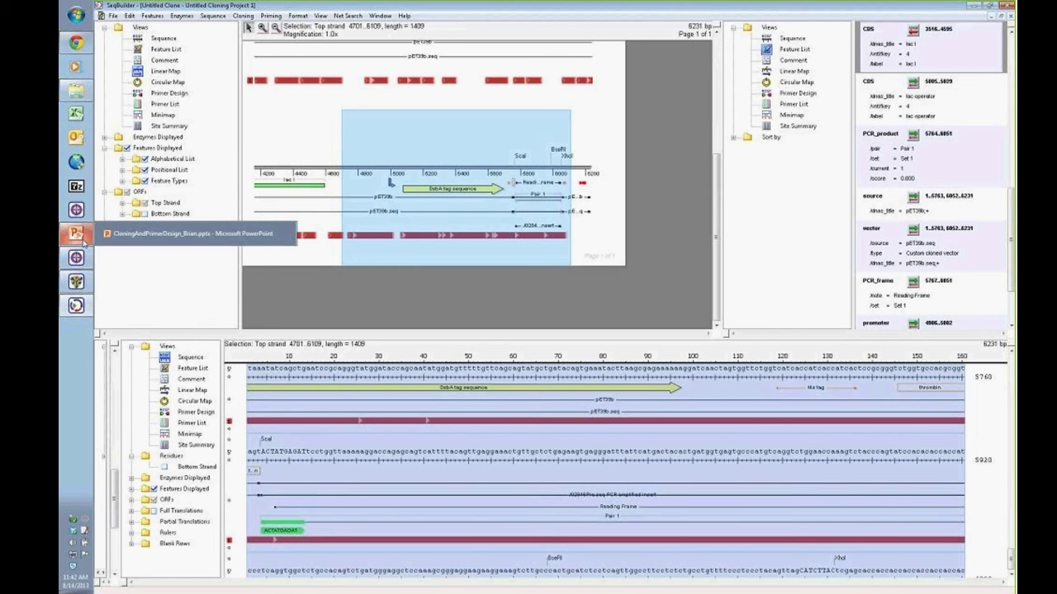
pyautogui.click(179, 298)
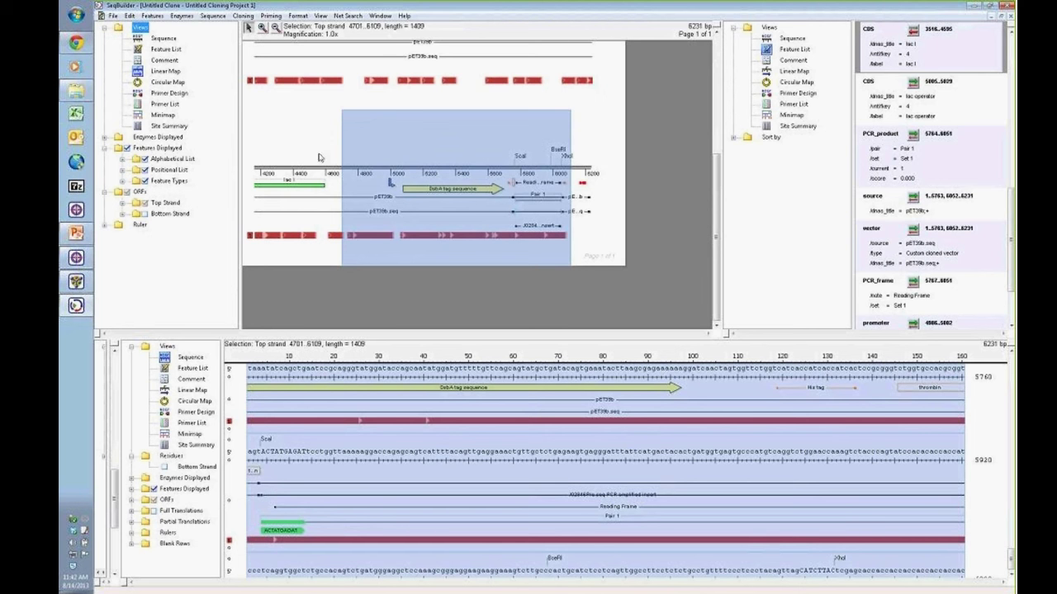
# Step: Translate top-strand bases 5074 to 6087, starting at the DsbA tag sequence, into a new protein sequence and show its Comment view
pyautogui.click(442, 195)
pyautogui.click(440, 194)
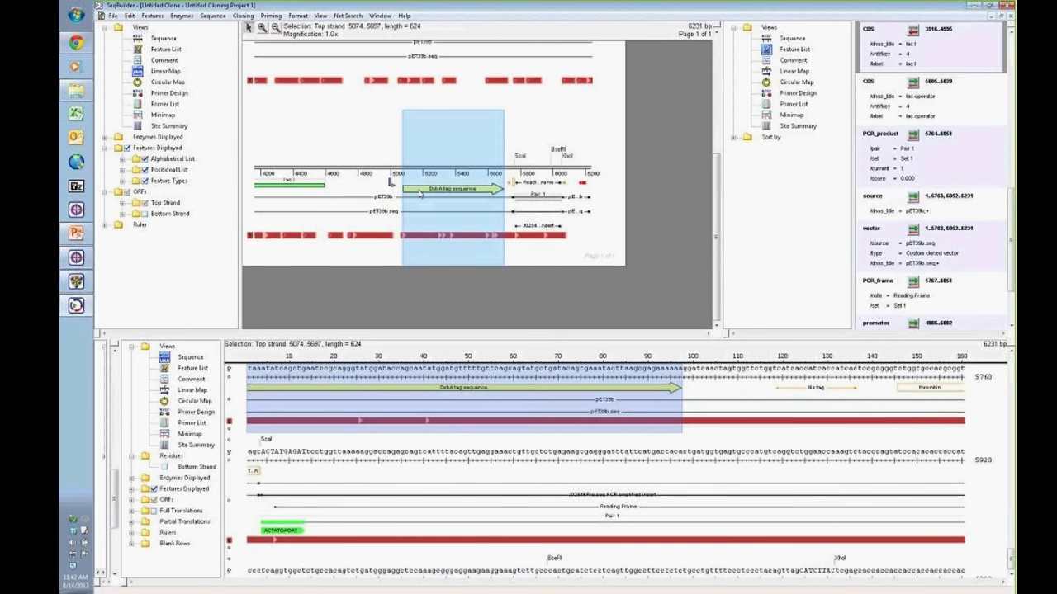
pyautogui.click(405, 239)
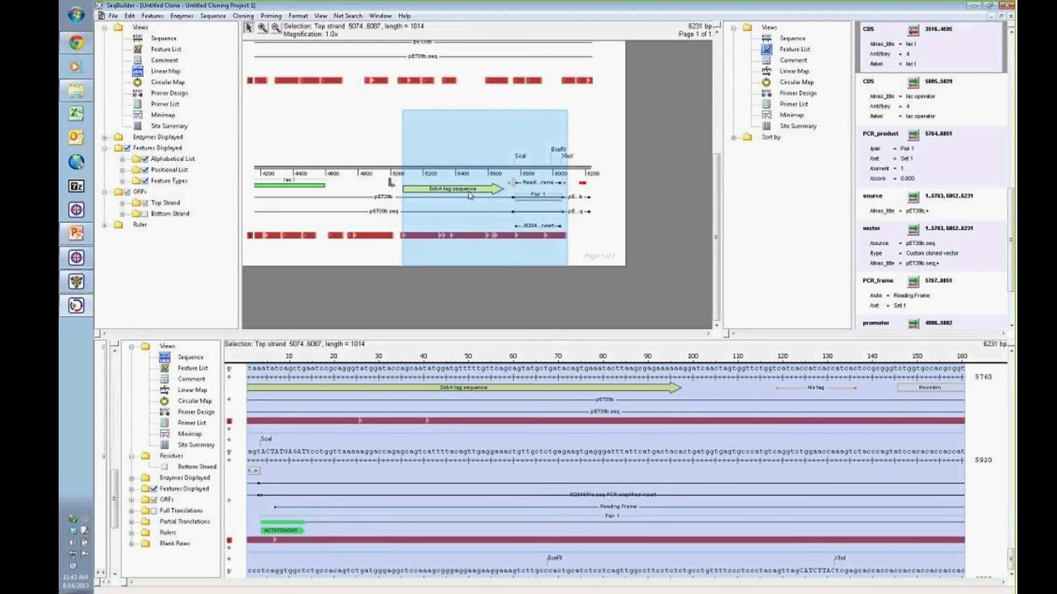
pyautogui.click(243, 16)
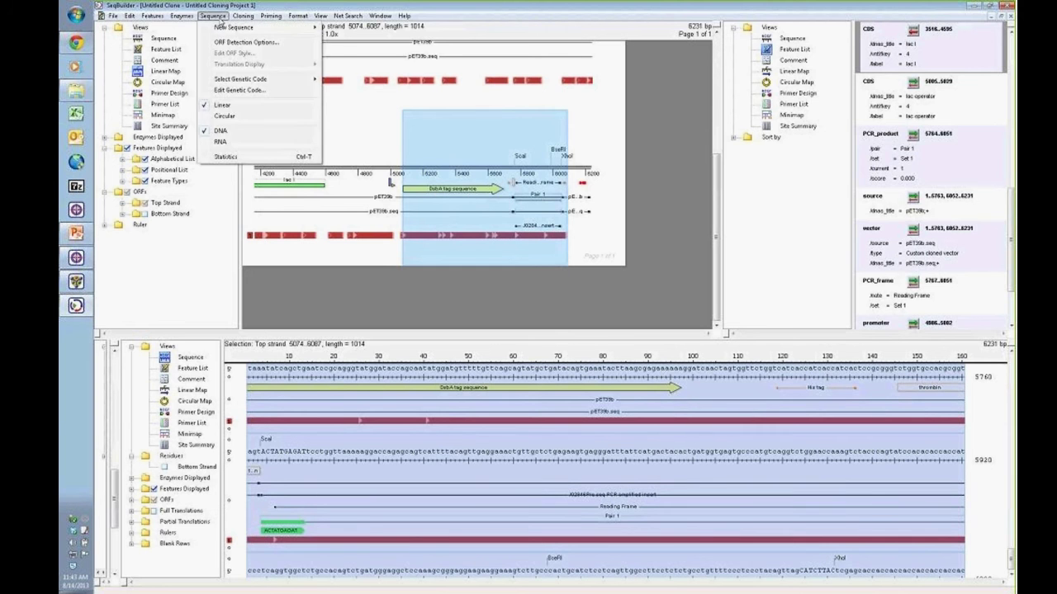
pyautogui.moveTo(220, 30)
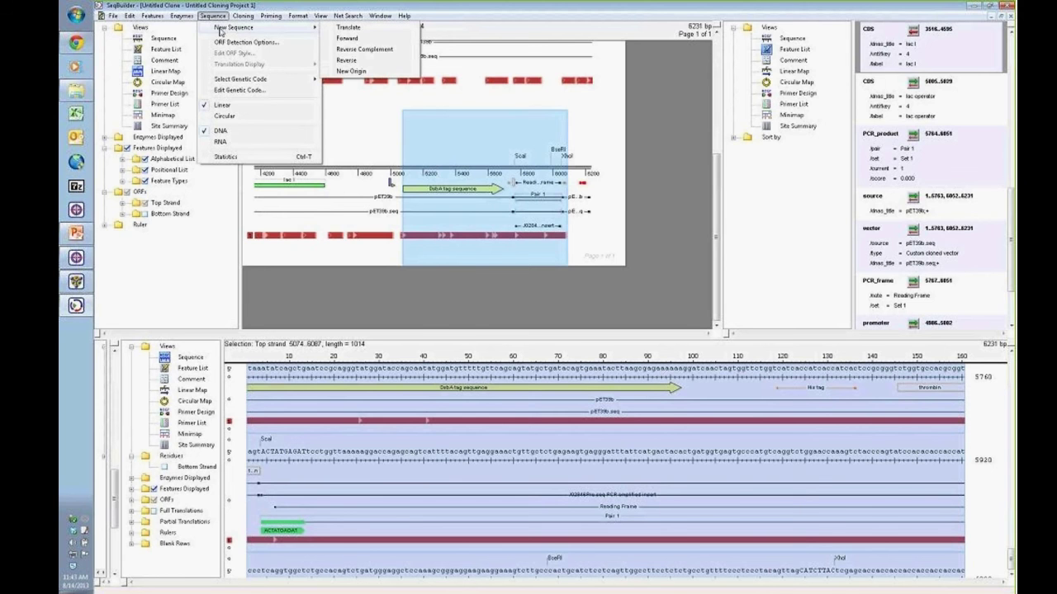
pyautogui.click(346, 28)
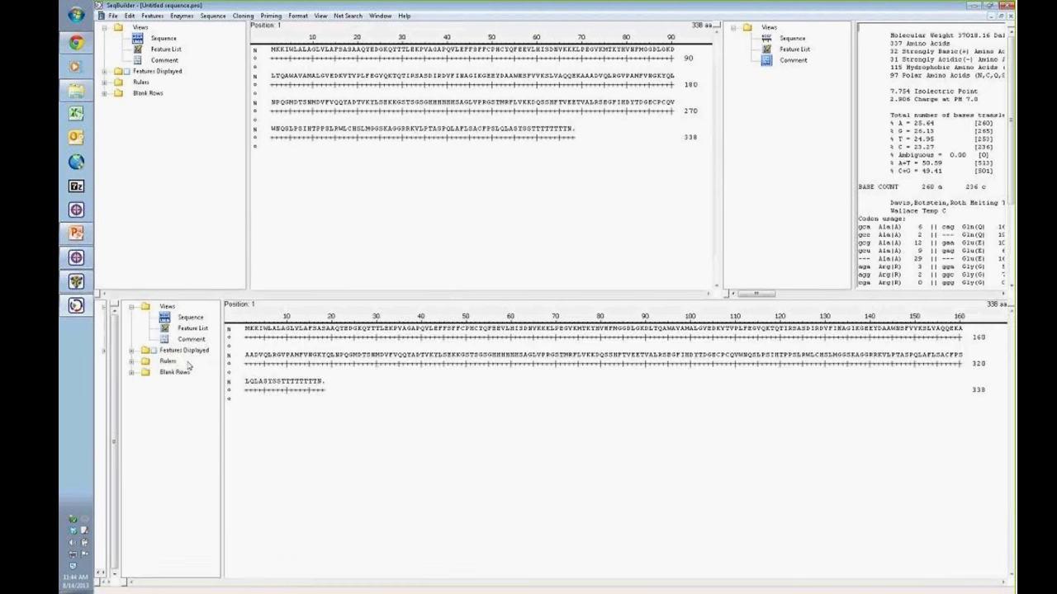
pyautogui.click(193, 337)
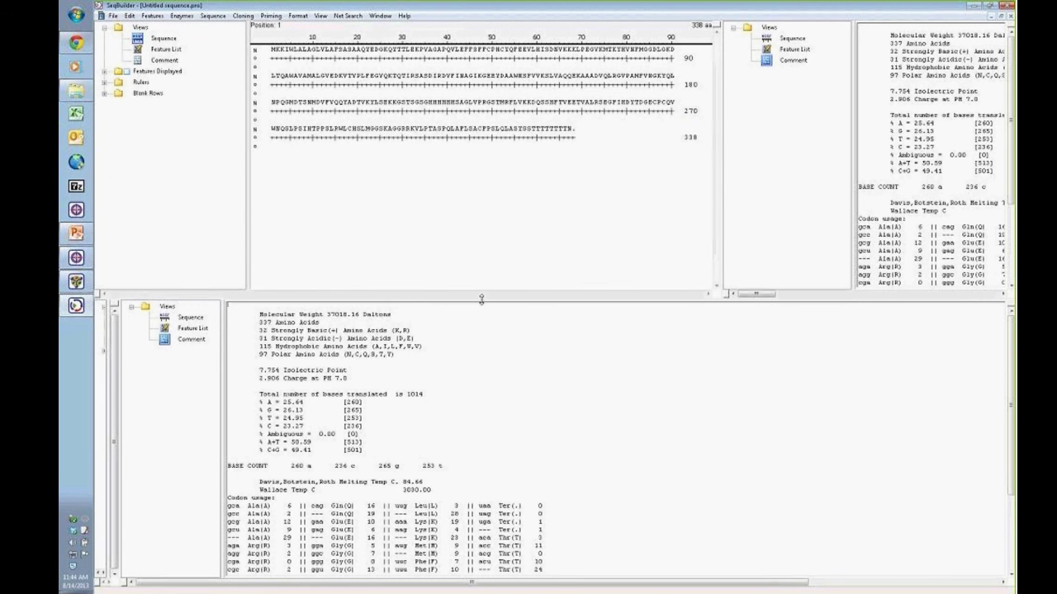
# Step: Enlarge the lower Comment pane of the translated protein and highlight its molecular weight value
pyautogui.moveTo(486, 302); pyautogui.dragTo(484, 258)
pyautogui.moveTo(484, 206); pyautogui.dragTo(485, 207)
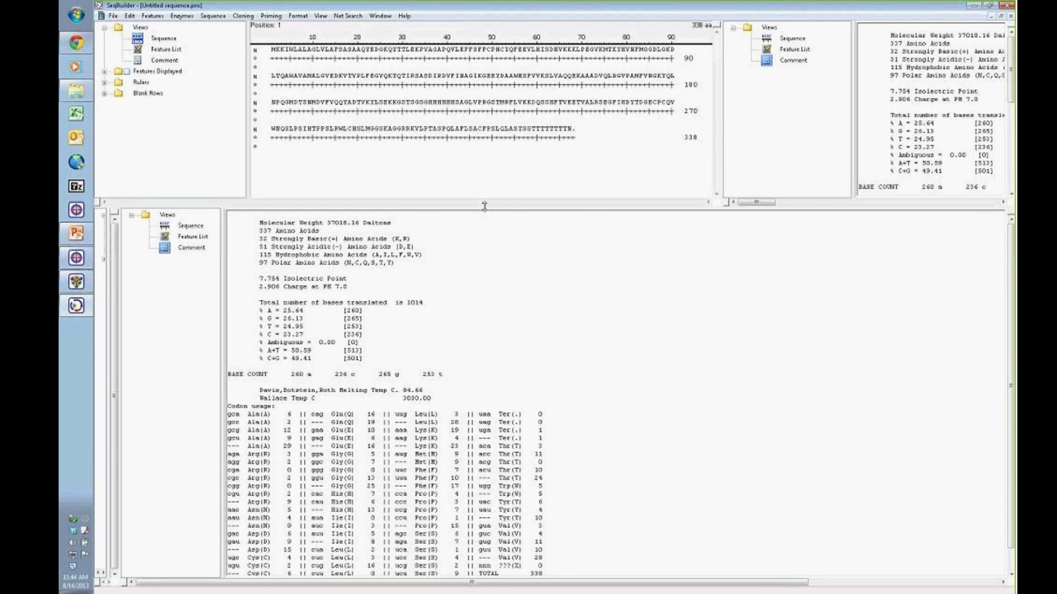
pyautogui.click(274, 50)
pyautogui.click(574, 130)
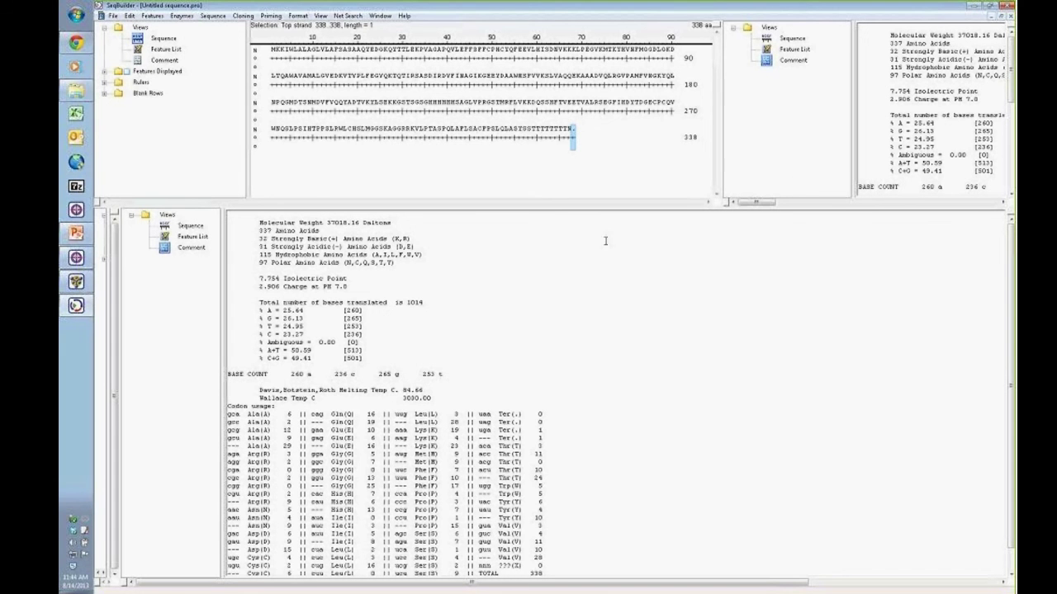
pyautogui.moveTo(328, 222); pyautogui.dragTo(393, 226)
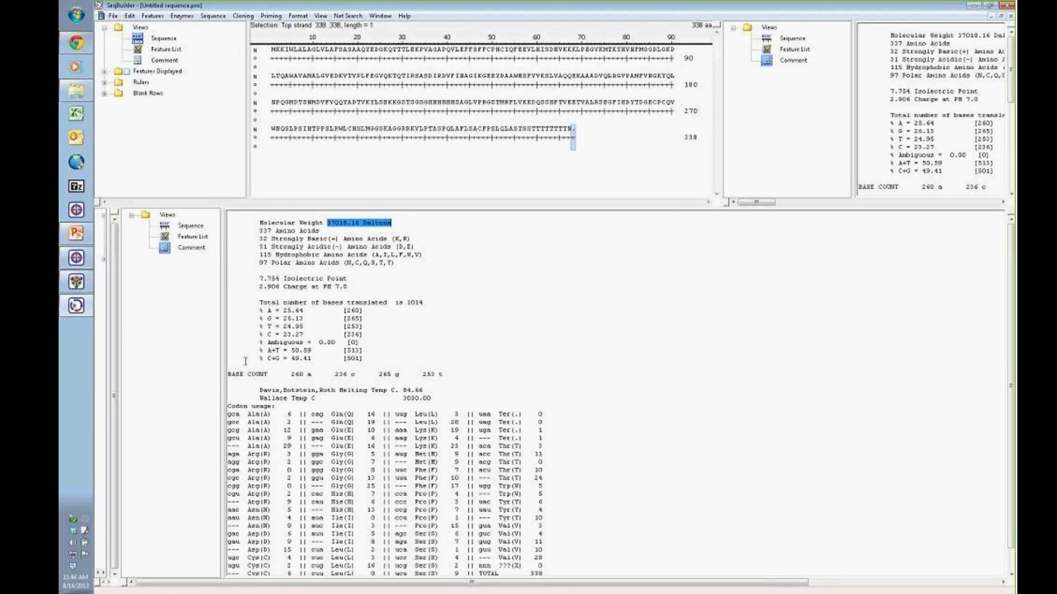
# Step: Widen the Comment text area and examine the codon usage table, highlighting the aga and agg arginine codon entries
pyautogui.moveTo(223, 363); pyautogui.dragTo(203, 363)
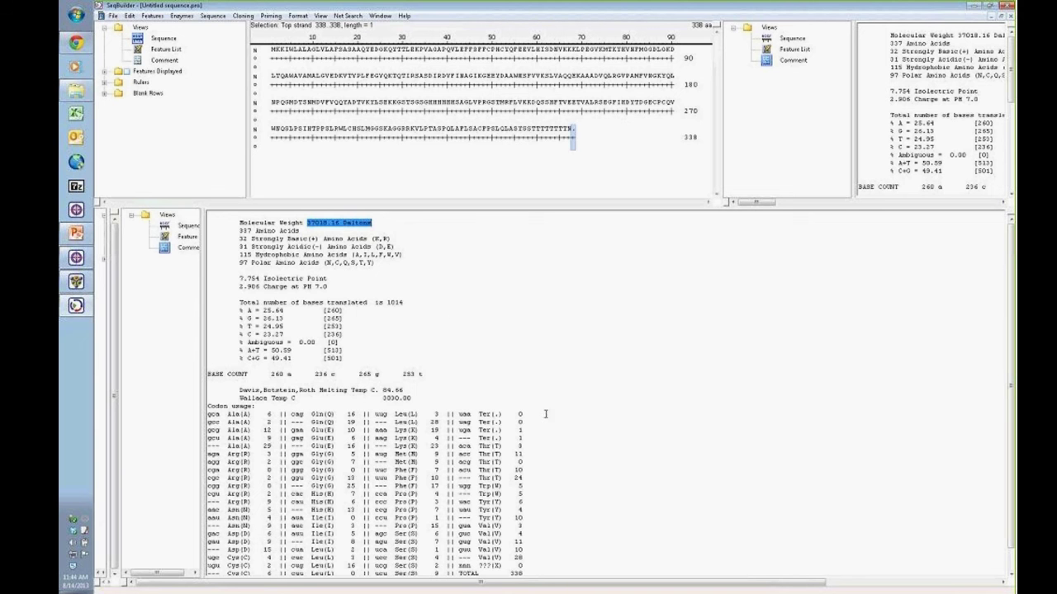
pyautogui.scroll(-1, 538, 414)
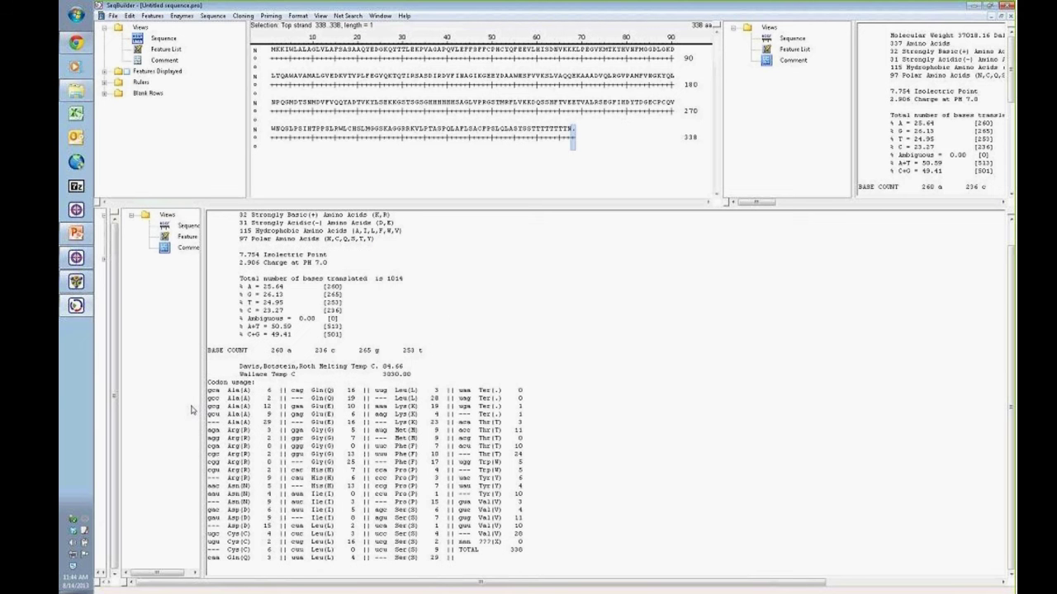
pyautogui.moveTo(200, 406); pyautogui.dragTo(190, 410)
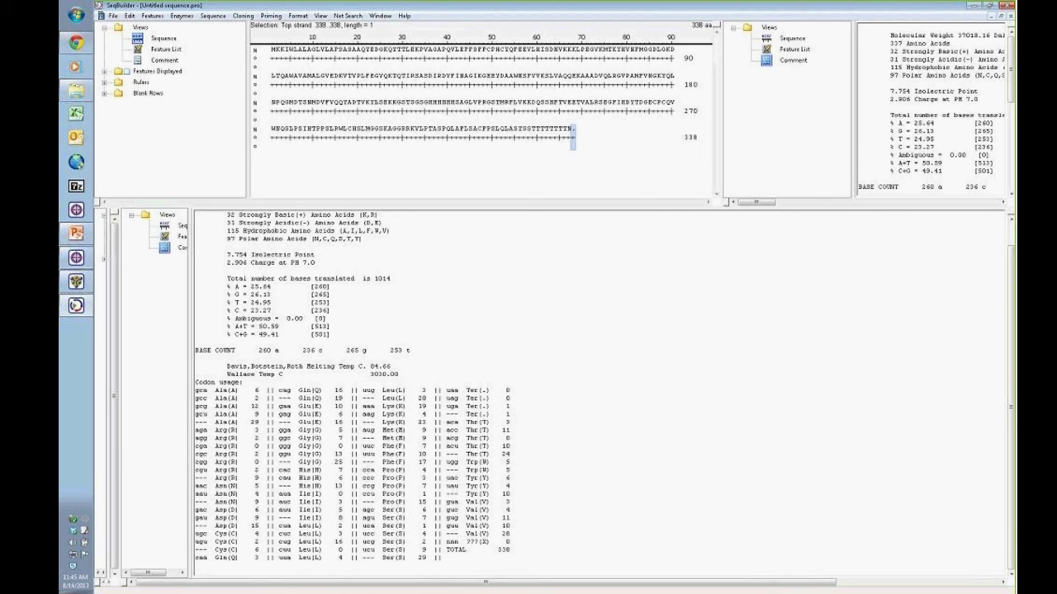
pyautogui.moveTo(261, 437); pyautogui.dragTo(195, 430)
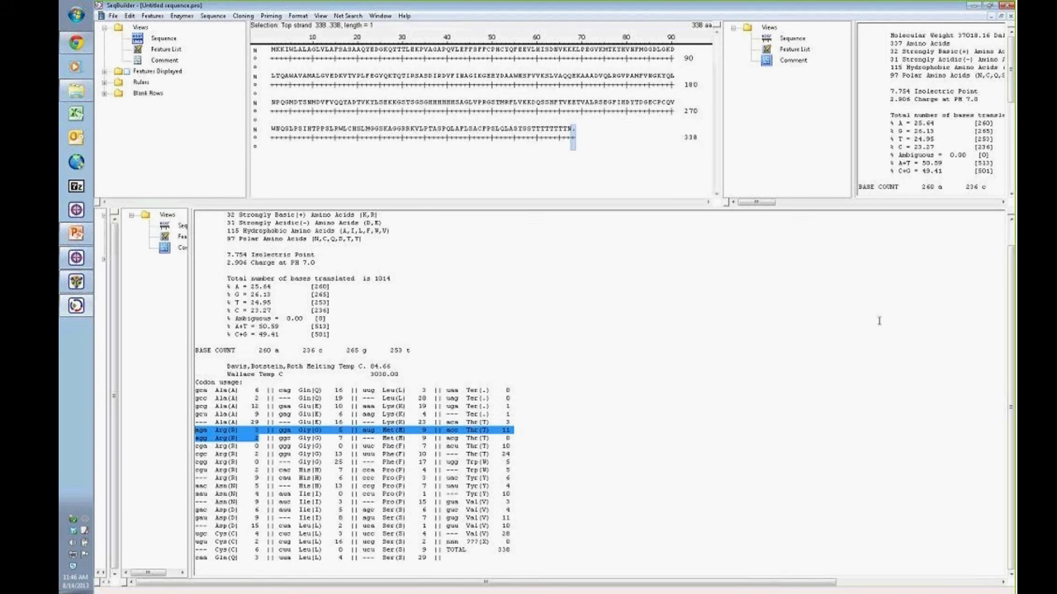
pyautogui.click(348, 440)
pyautogui.scroll(1, 348, 440)
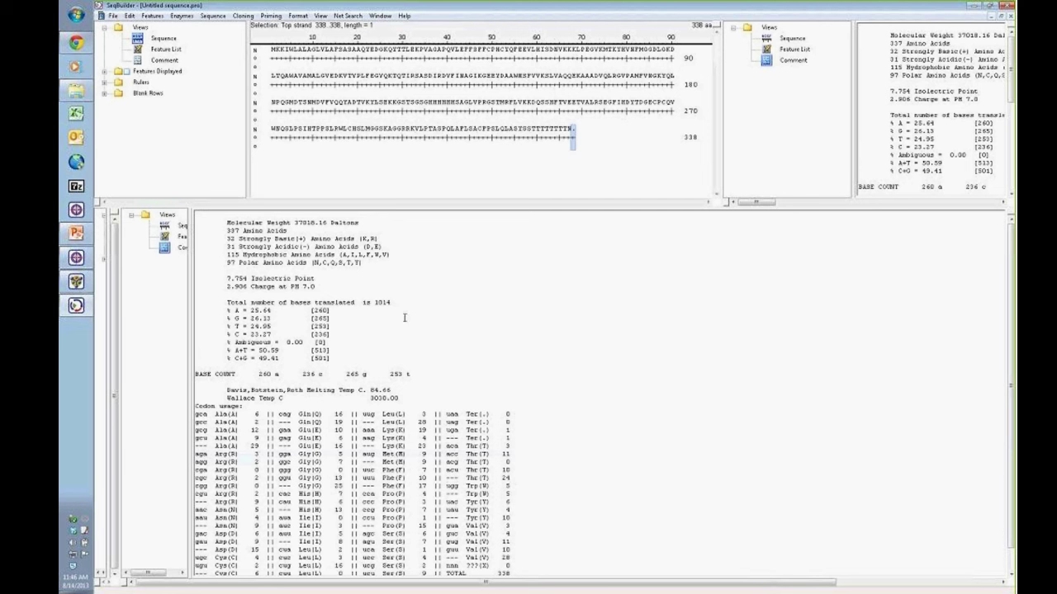
# Step: Switch to Protean 3D, rotate the 2HFT structure slightly and look over the Transmembrane analysis methods
pyautogui.click(76, 283)
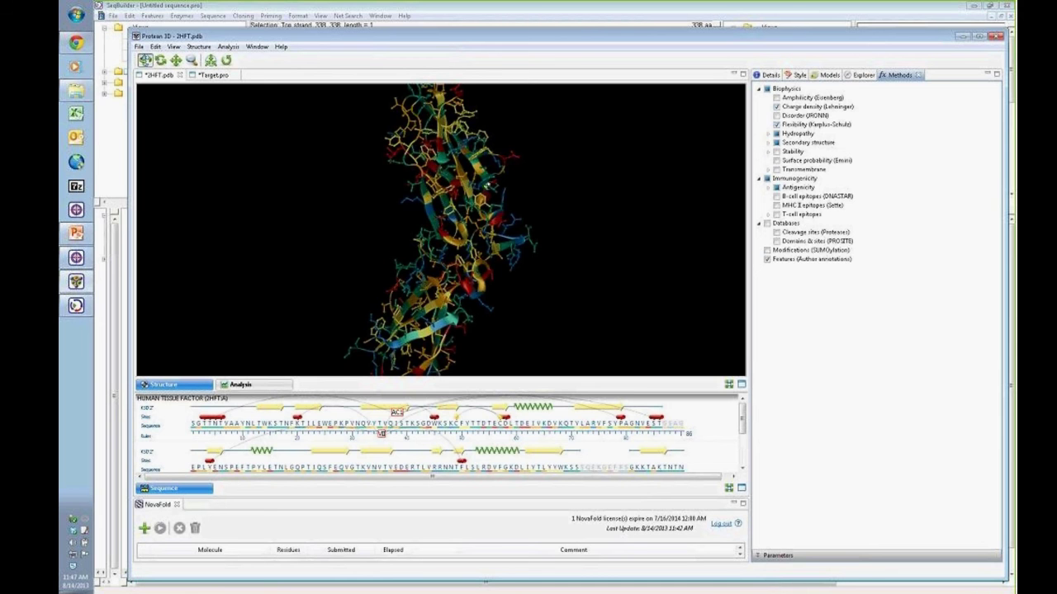
pyautogui.moveTo(489, 187); pyautogui.dragTo(482, 179)
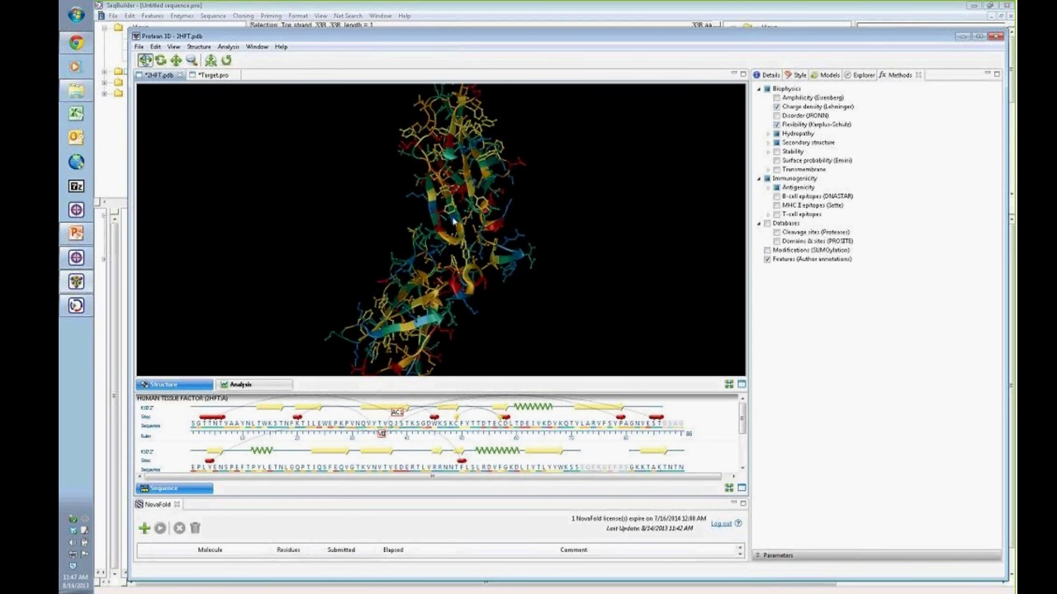
pyautogui.moveTo(470, 180); pyautogui.dragTo(457, 172)
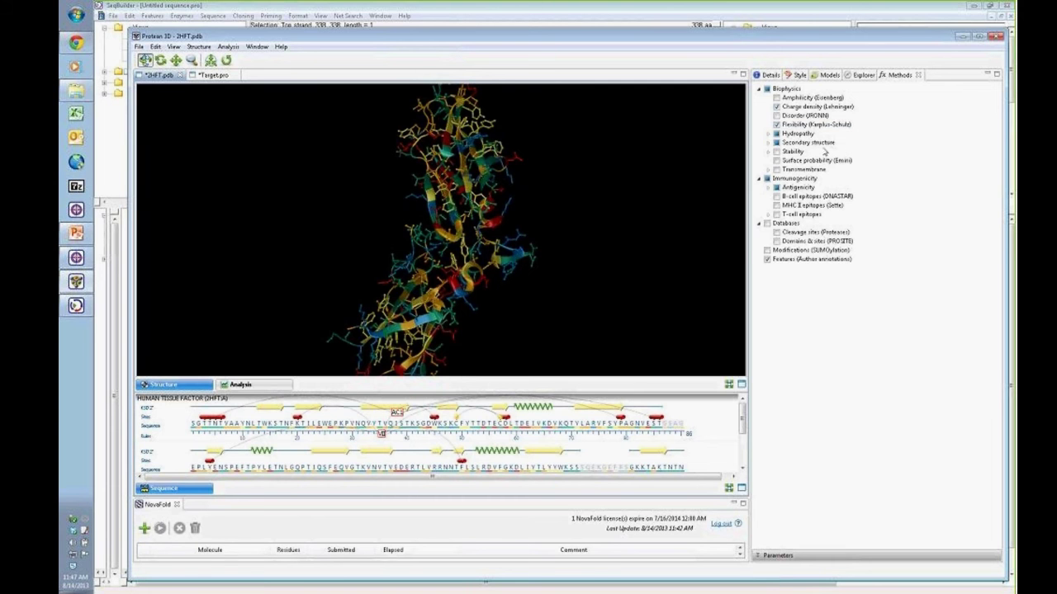
pyautogui.click(768, 170)
pyautogui.click(767, 170)
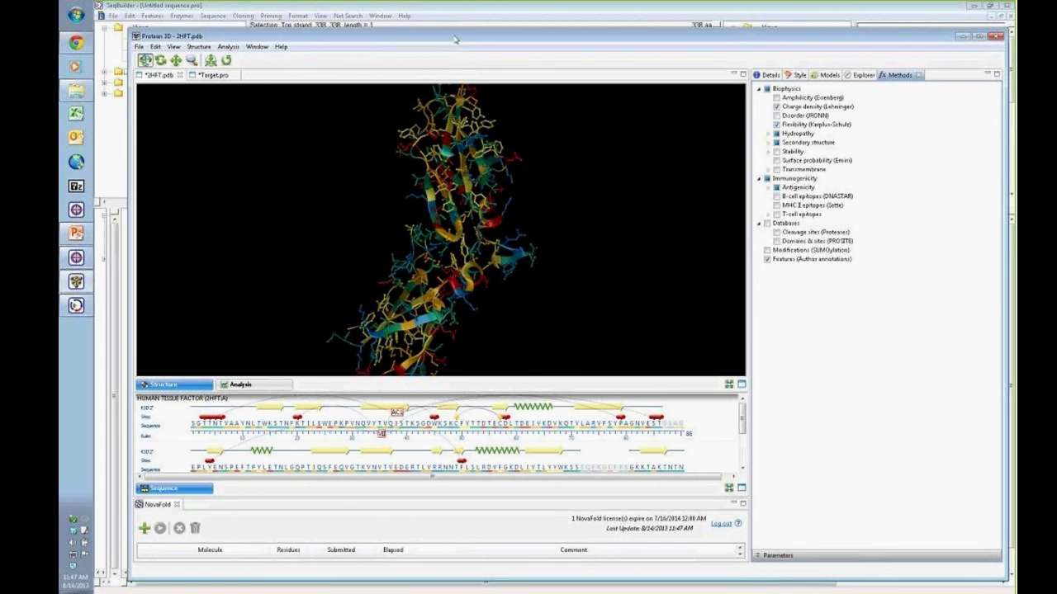
pyautogui.moveTo(459, 41); pyautogui.dragTo(463, 42)
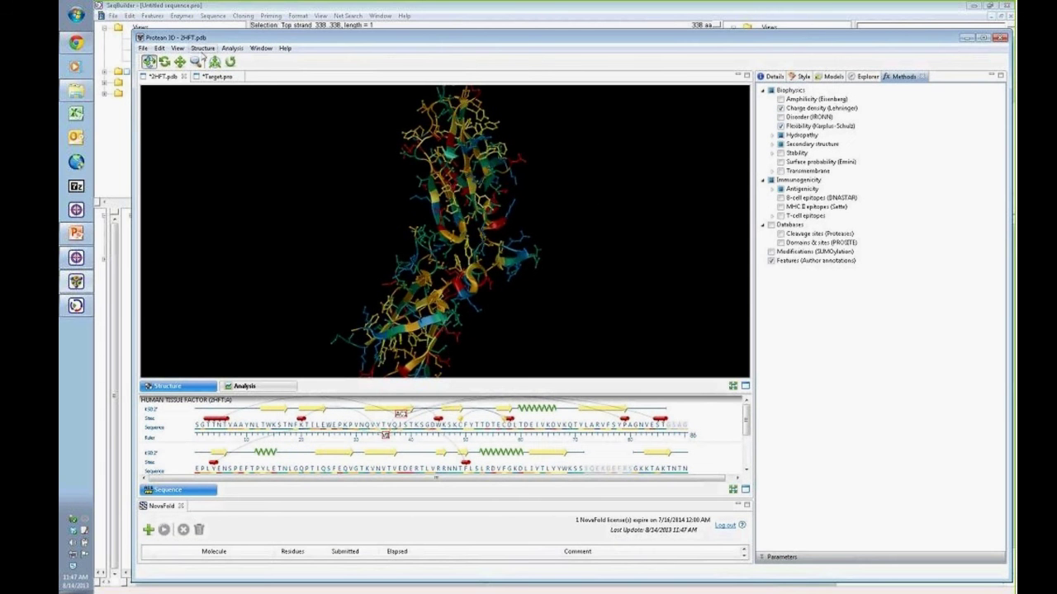
# Step: Open the 1GRL:A to 1AON:A motion from the Motion Library, watch its animation and close it
pyautogui.click(142, 47)
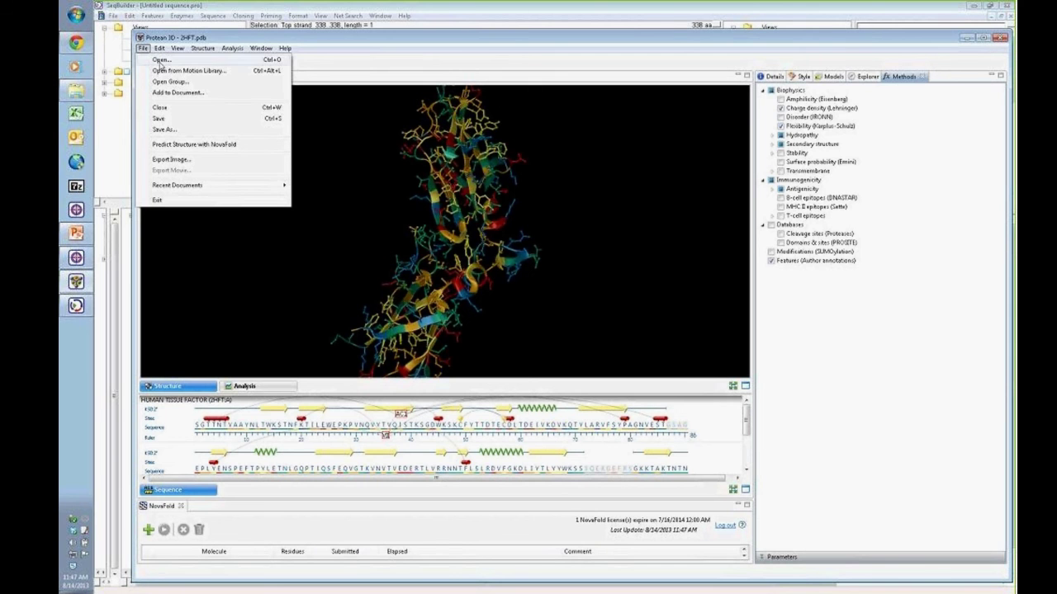
pyautogui.click(169, 72)
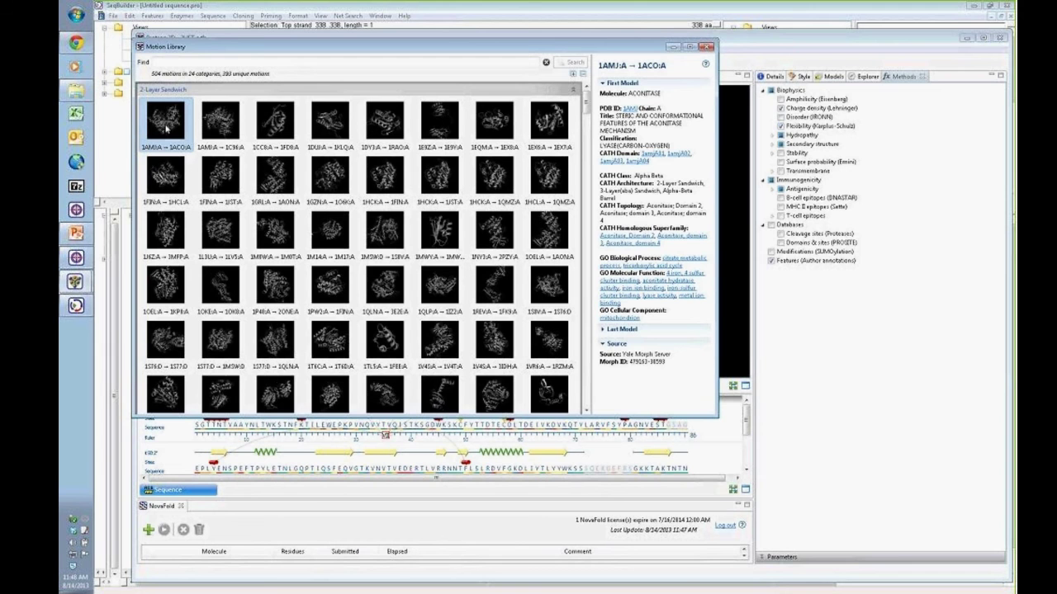
pyautogui.doubleClick(279, 180)
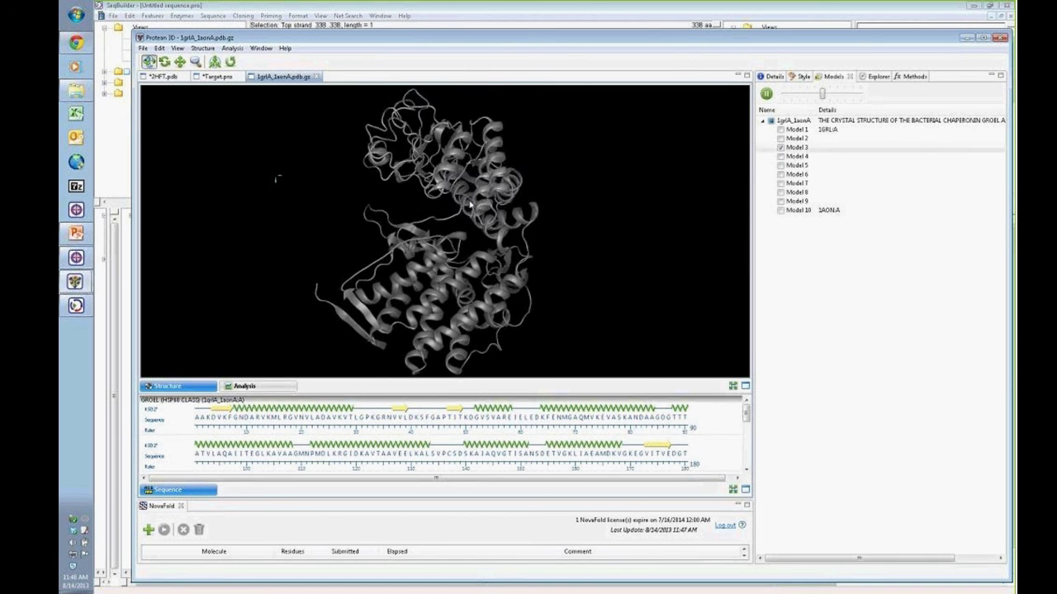
pyautogui.click(316, 77)
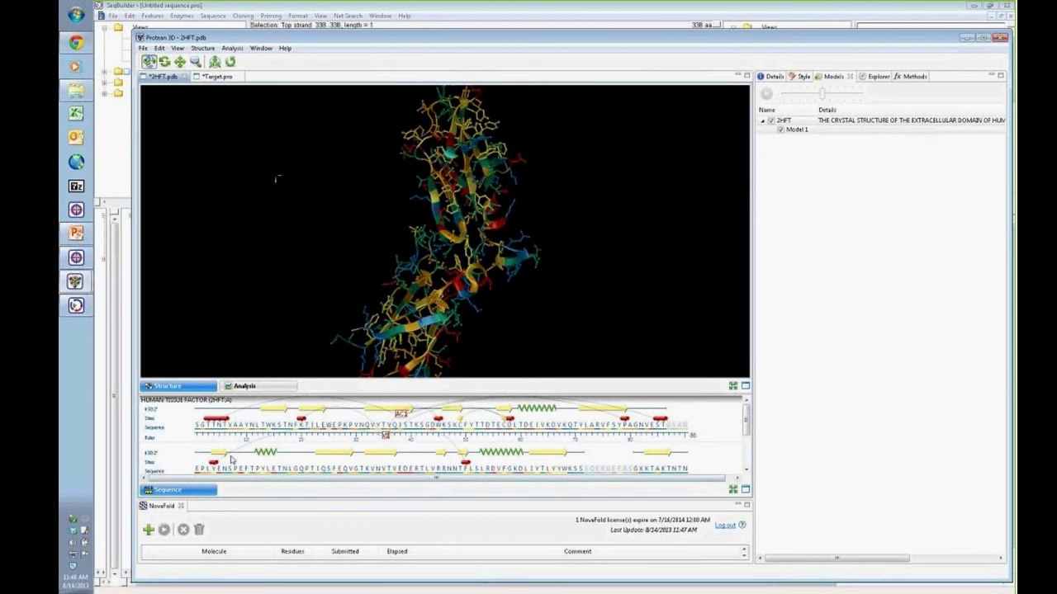
# Step: Show the Target.pro analysis tracks and examine the available prediction methods, expanding the Hydropathy group
pyautogui.click(217, 76)
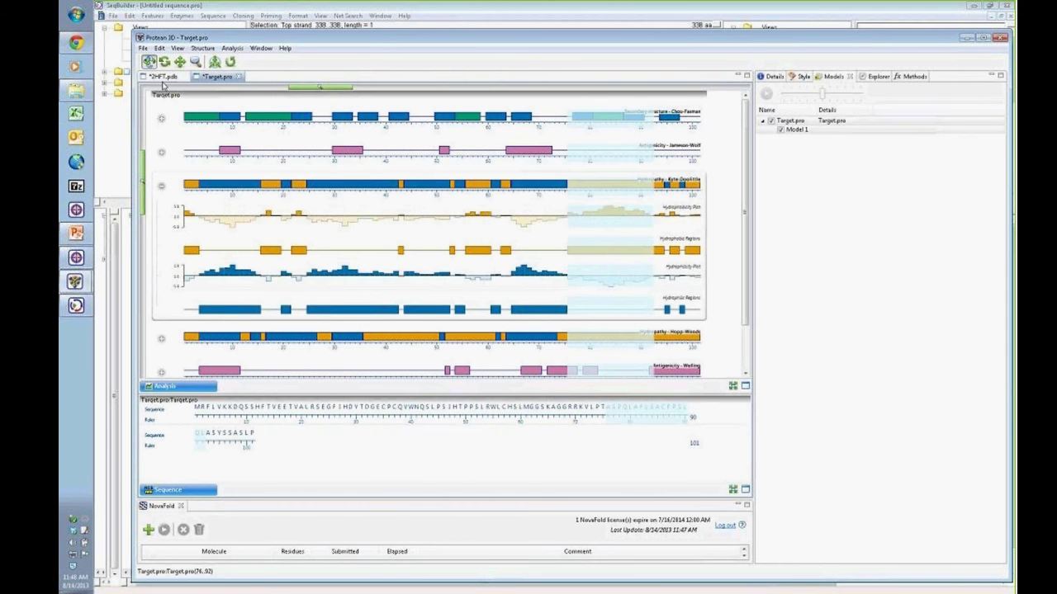
pyautogui.click(142, 48)
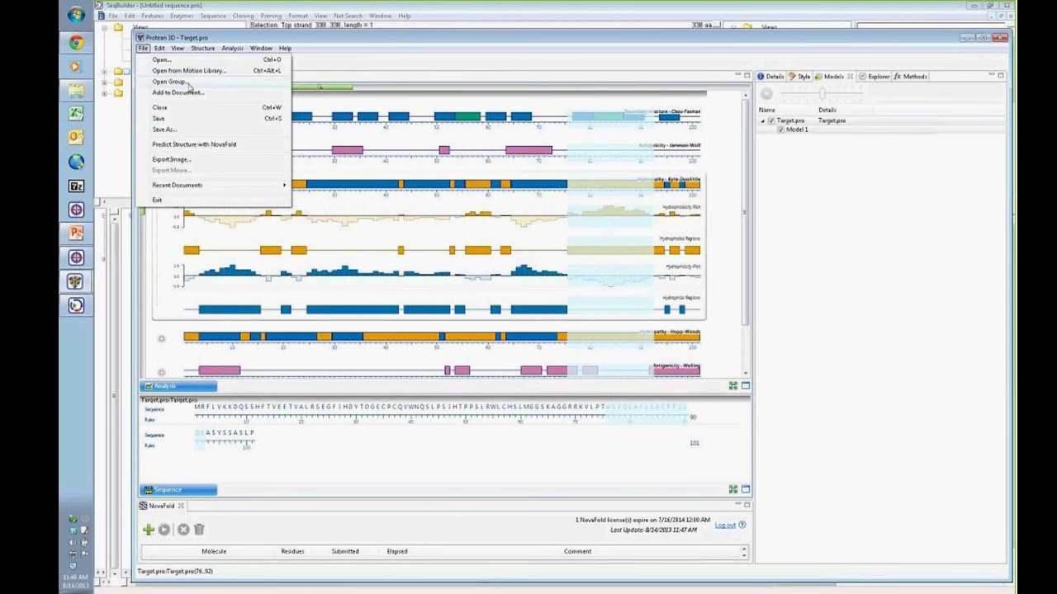
pyautogui.press('Escape')
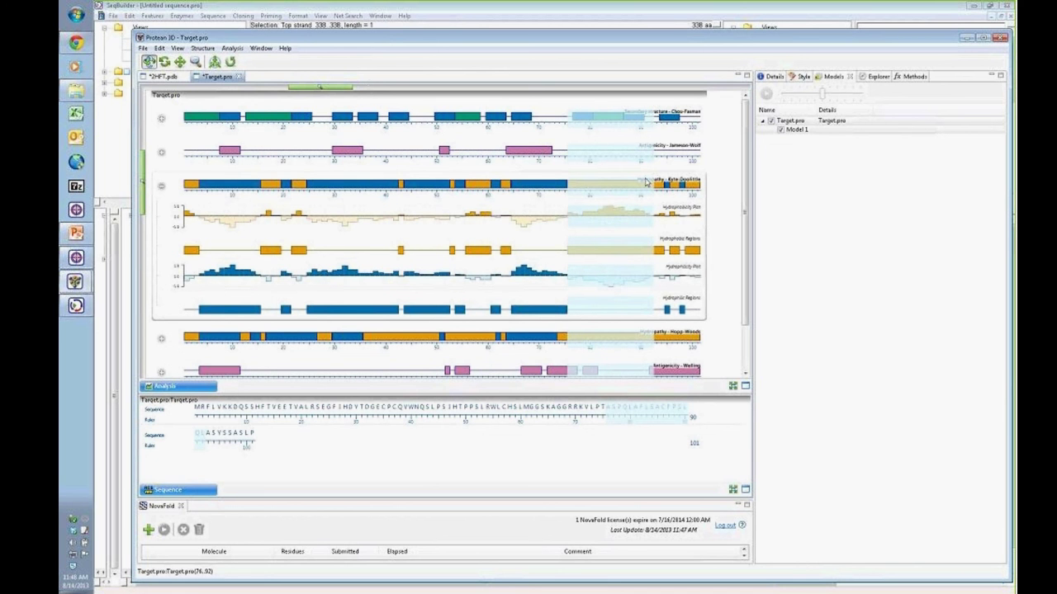
pyautogui.click(910, 76)
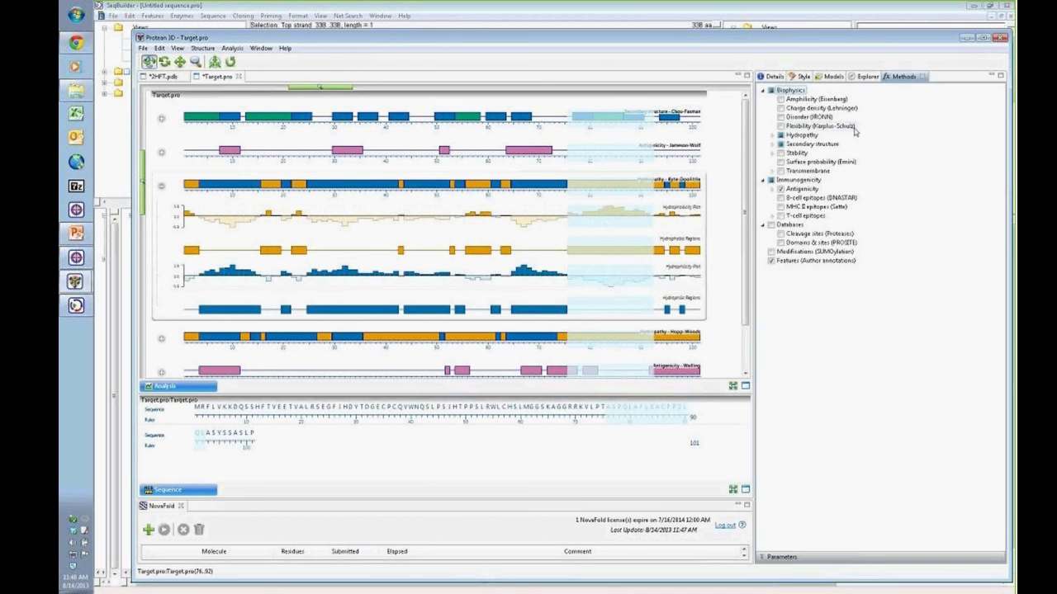
pyautogui.click(772, 135)
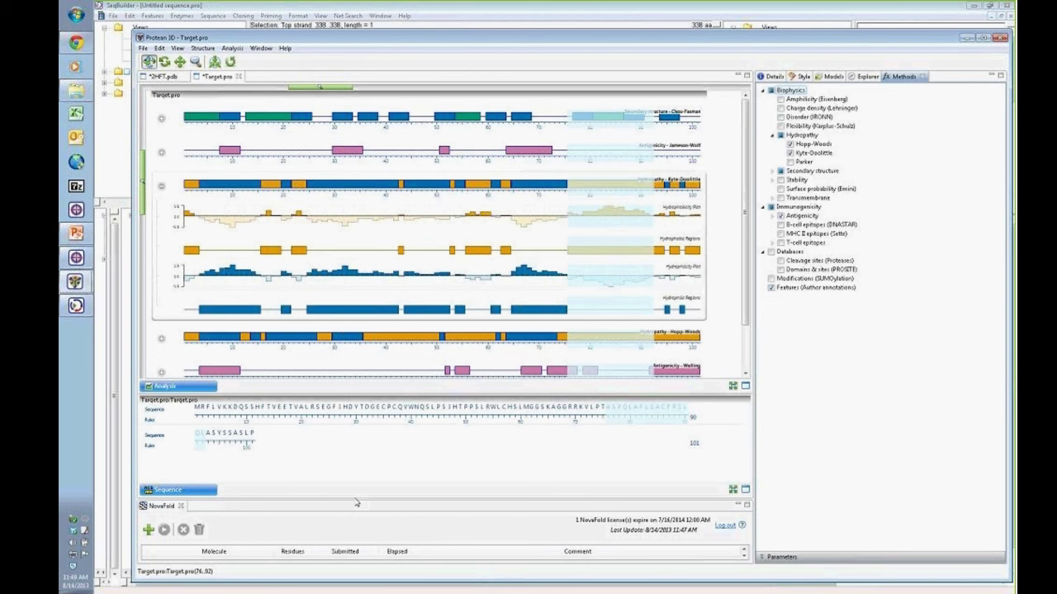
# Step: Show the details of the TissueFactorTranslated NovaFold prediction and review the commands for predicting and aligning structures
pyautogui.moveTo(354, 500); pyautogui.dragTo(355, 493)
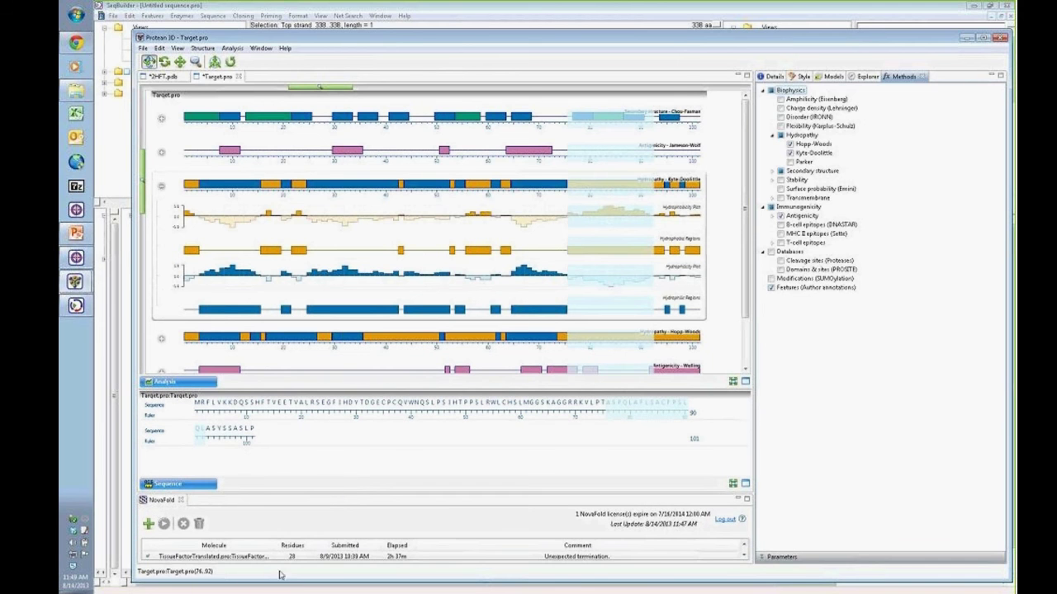
pyautogui.click(188, 559)
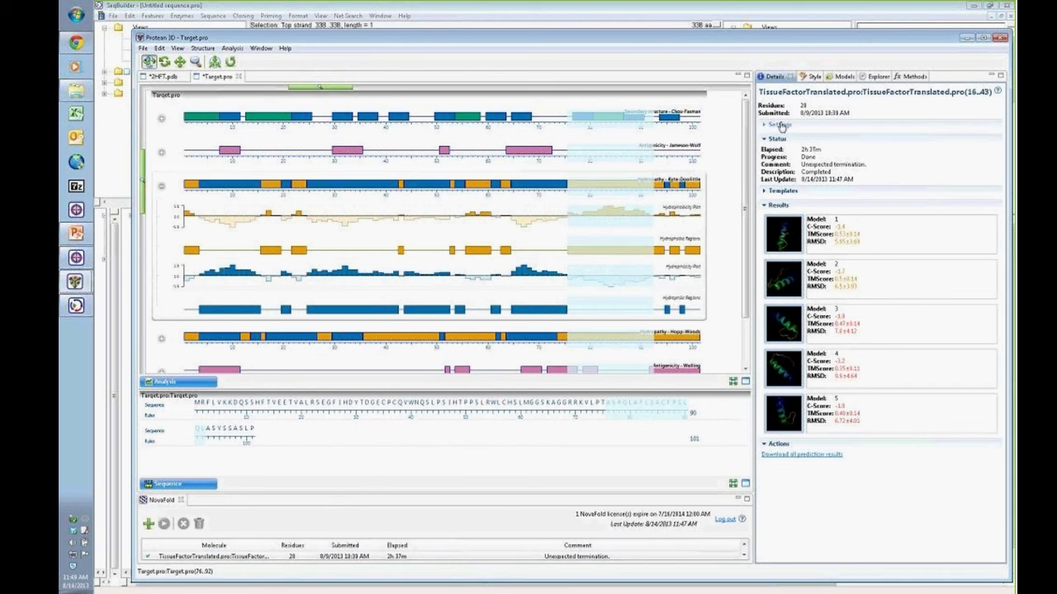
pyautogui.click(201, 49)
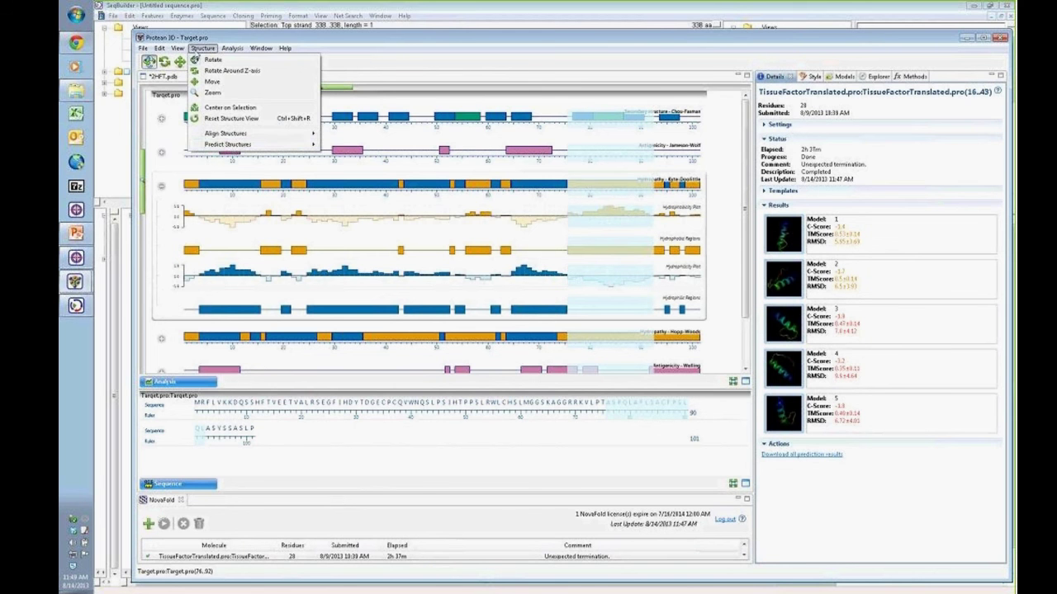
pyautogui.moveTo(233, 146)
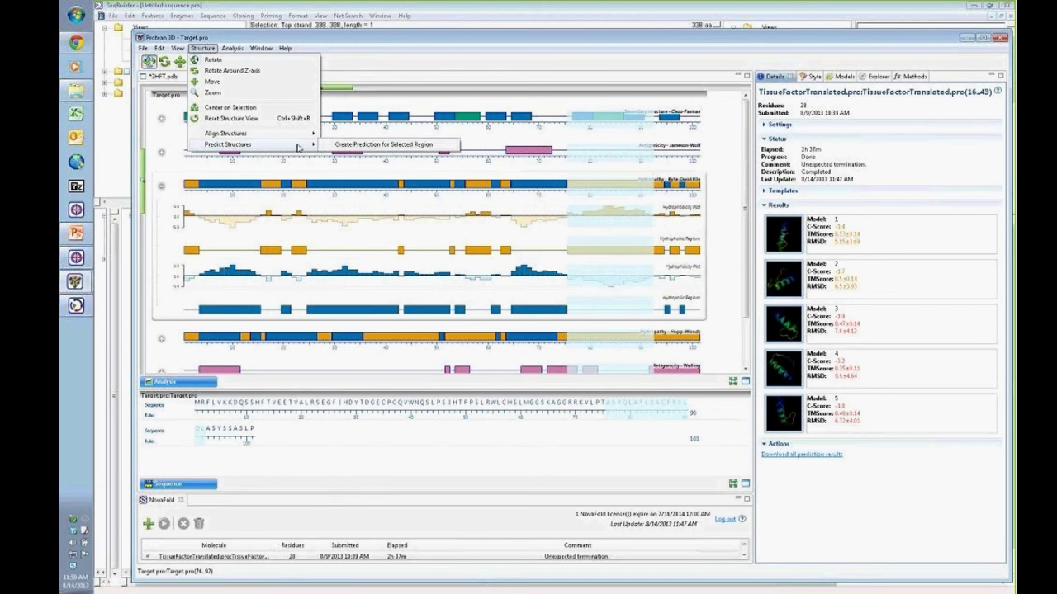
pyautogui.moveTo(292, 138)
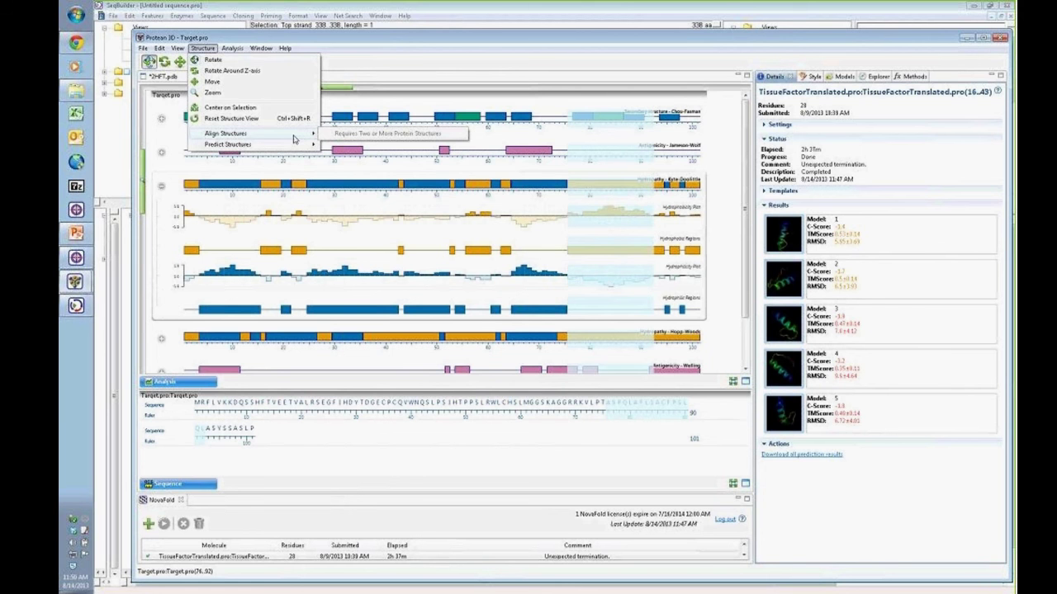
pyautogui.press('Escape')
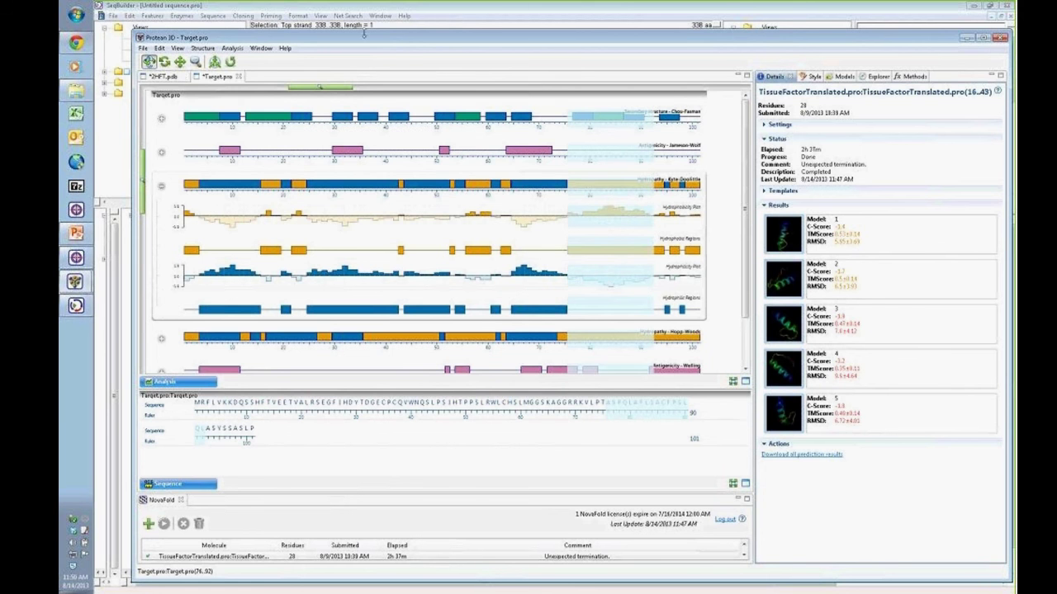
# Step: Open model 1 of the TissueFactorTranslated NovaFold prediction, rotate it to view the helix from the side and show its Models list
pyautogui.hotkey('ctrl', 'pageup')
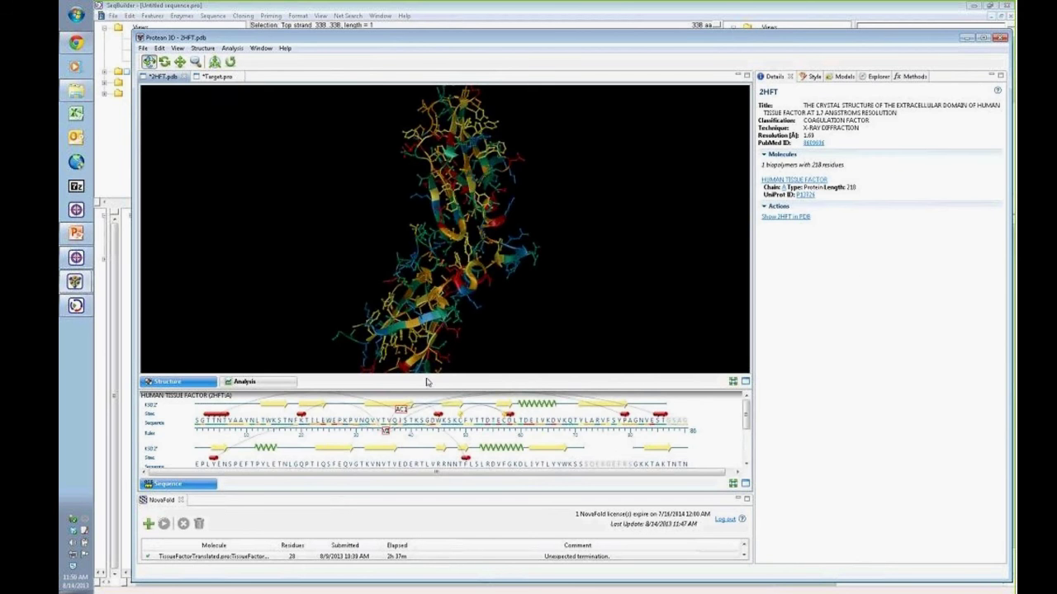
pyautogui.click(216, 77)
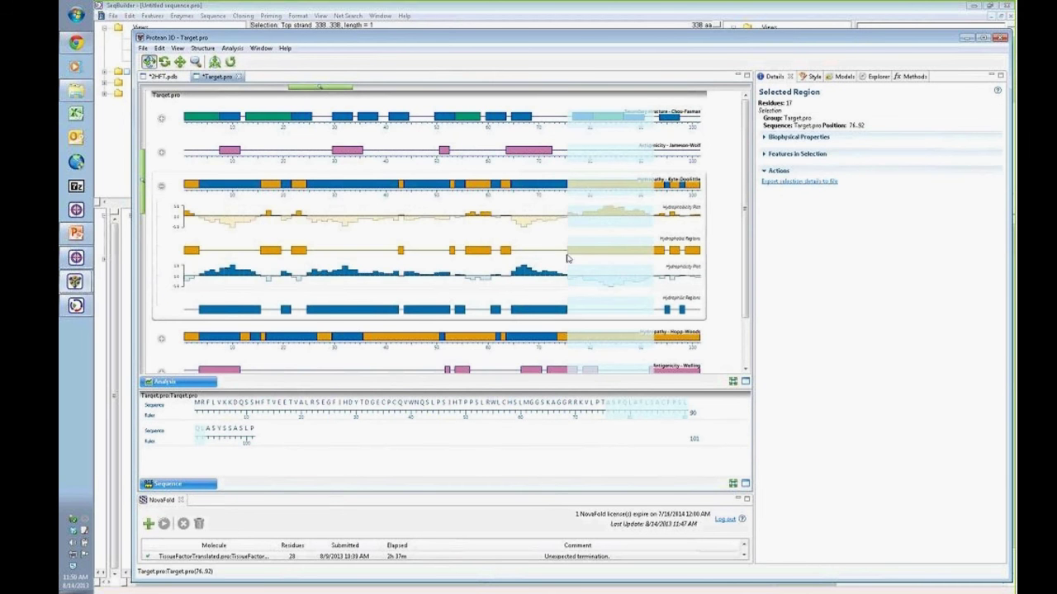
pyautogui.click(341, 559)
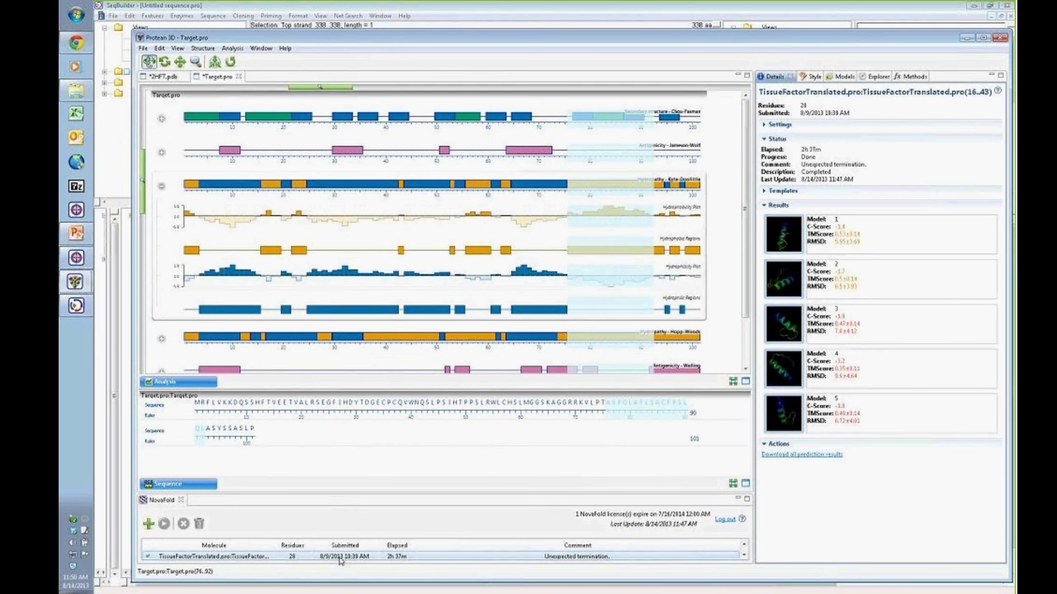
pyautogui.doubleClick(784, 233)
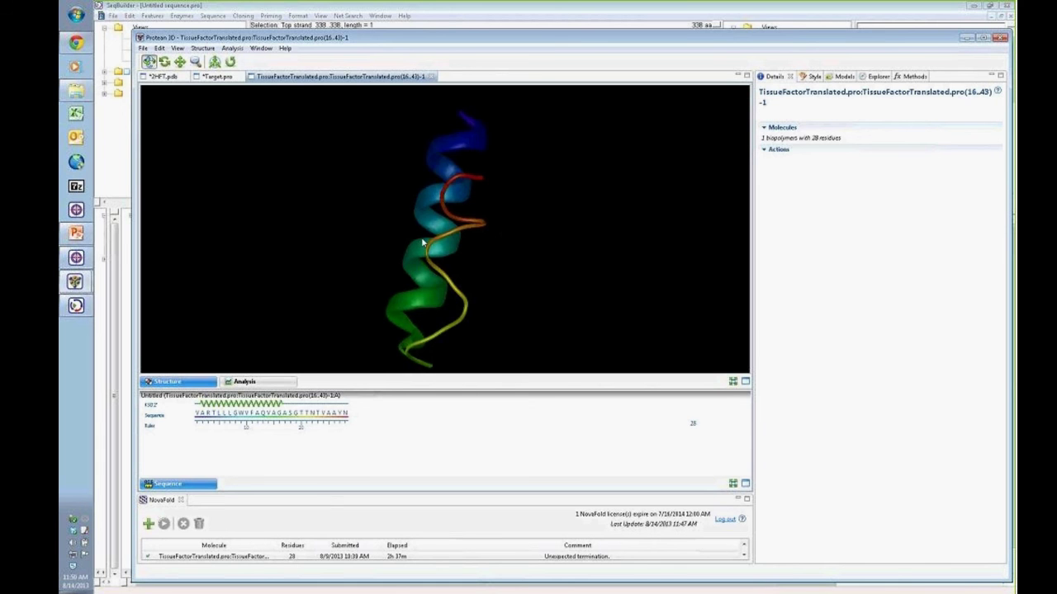
pyautogui.moveTo(421, 242); pyautogui.dragTo(597, 237)
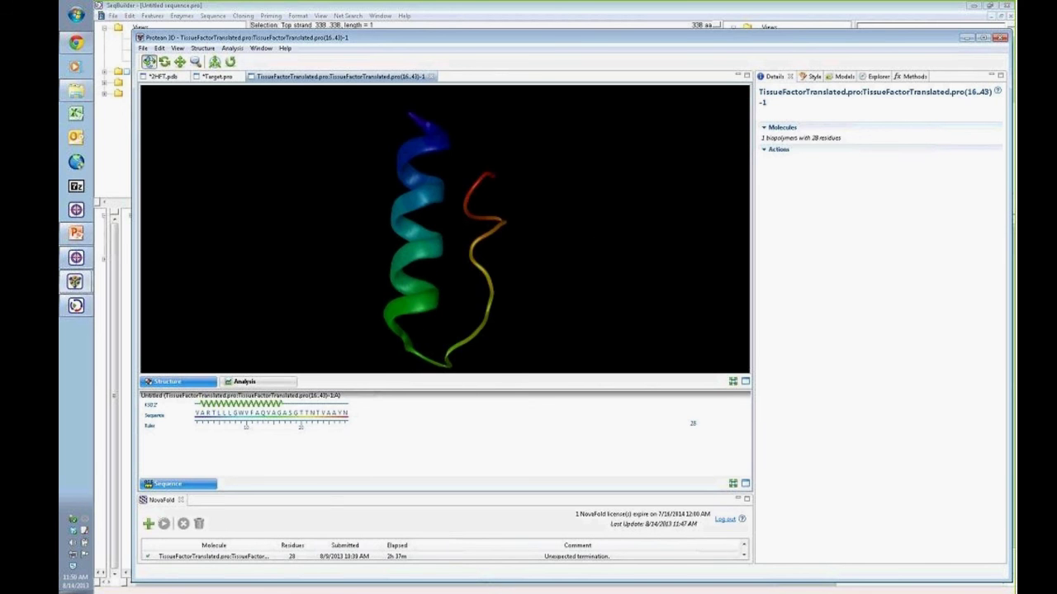
pyautogui.moveTo(436, 191); pyautogui.dragTo(500, 223)
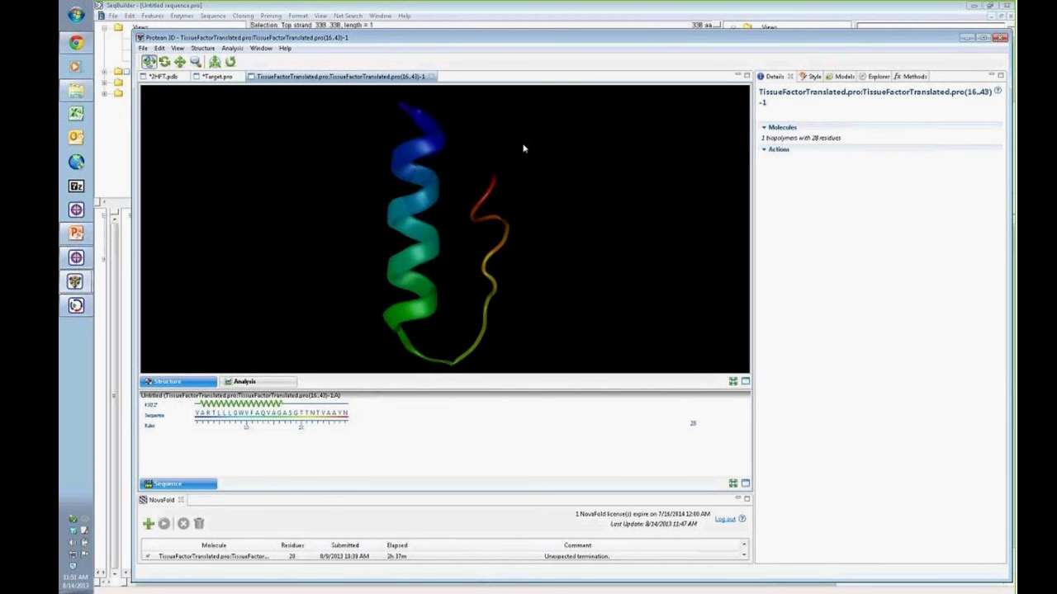
pyautogui.click(843, 77)
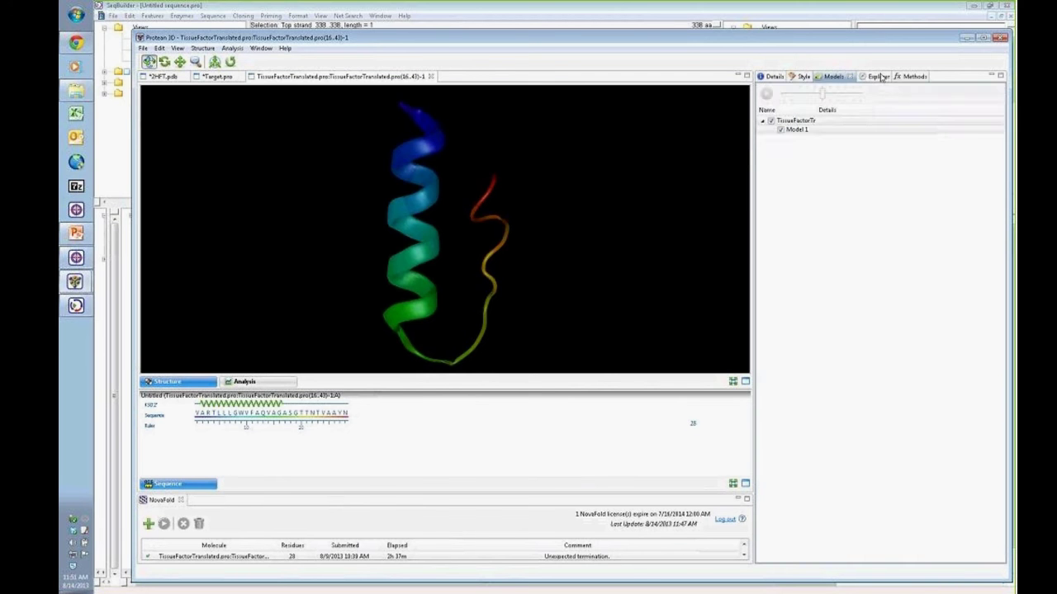
# Step: Show the style settings of the TissueFactorTranslated model and render its side chains as spheres
pyautogui.click(880, 76)
pyautogui.click(802, 76)
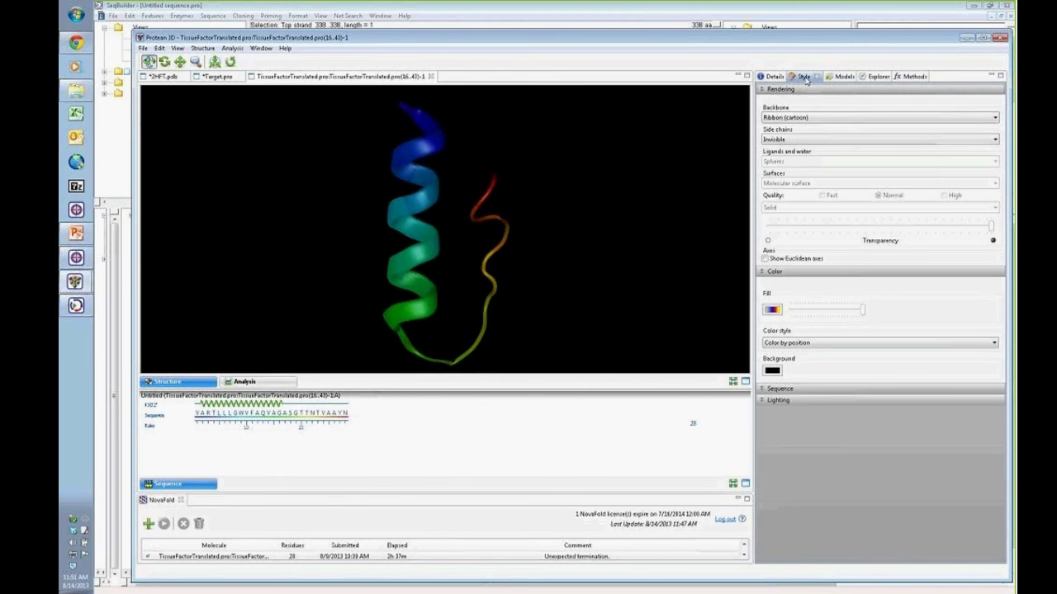
pyautogui.click(779, 140)
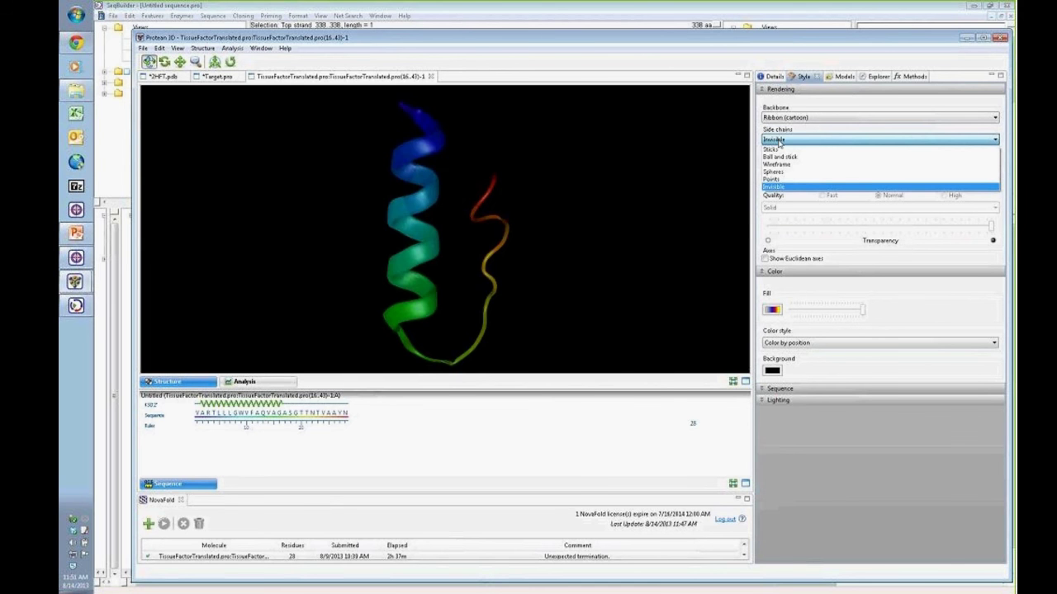
pyautogui.click(779, 172)
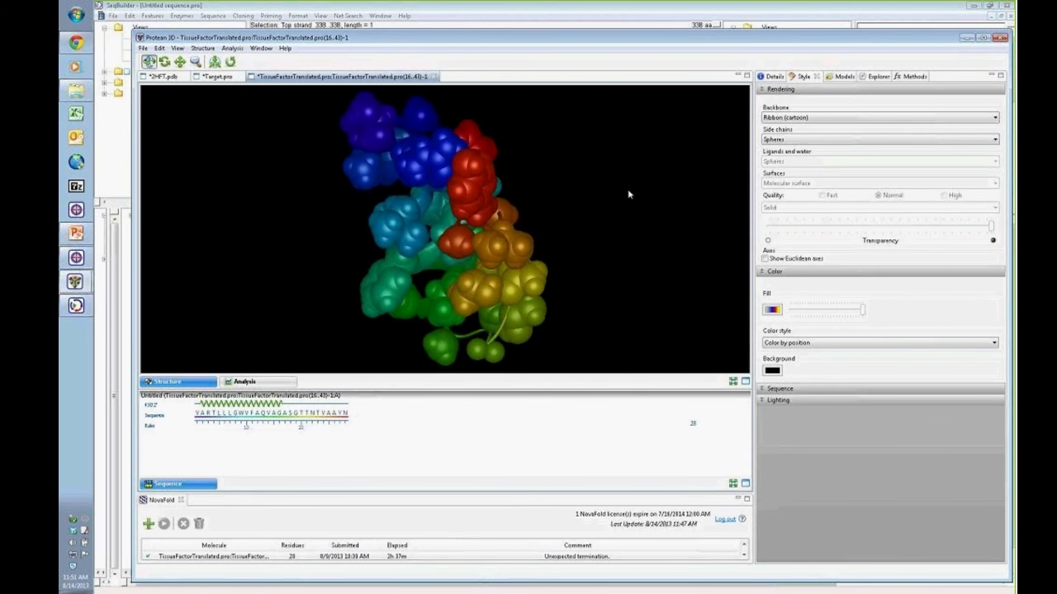
# Step: Examine the fill color chooser and the image export command for the model, closing both without making a change
pyautogui.click(772, 310)
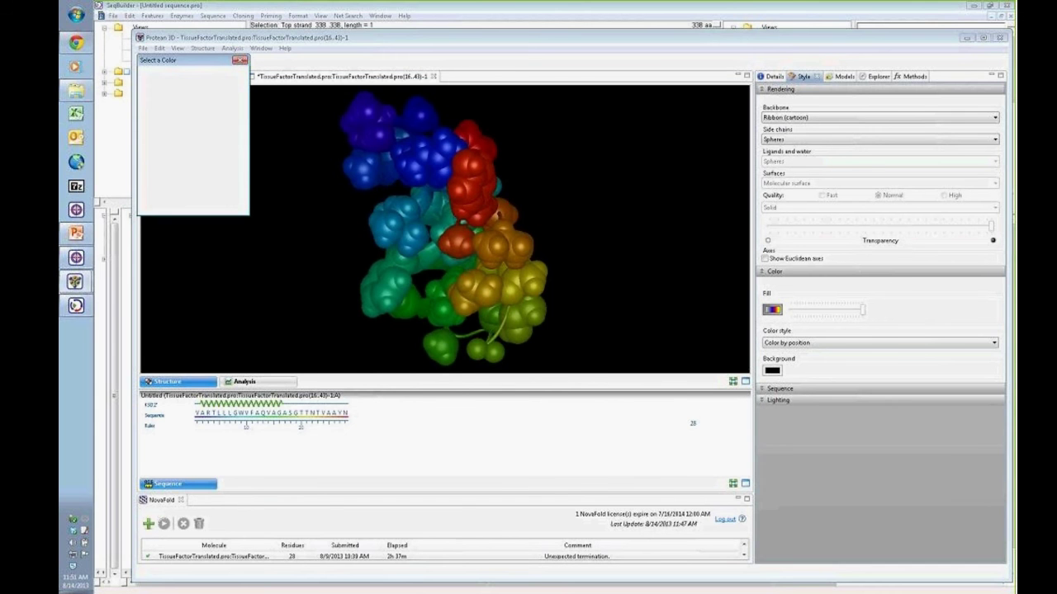
pyautogui.click(192, 206)
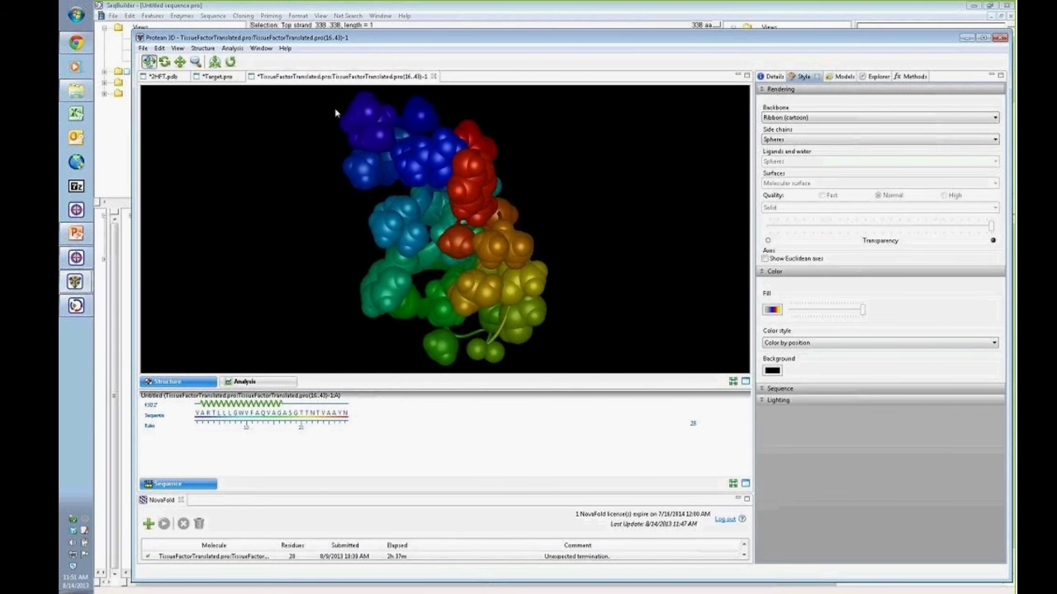
pyautogui.click(159, 48)
pyautogui.moveTo(142, 48)
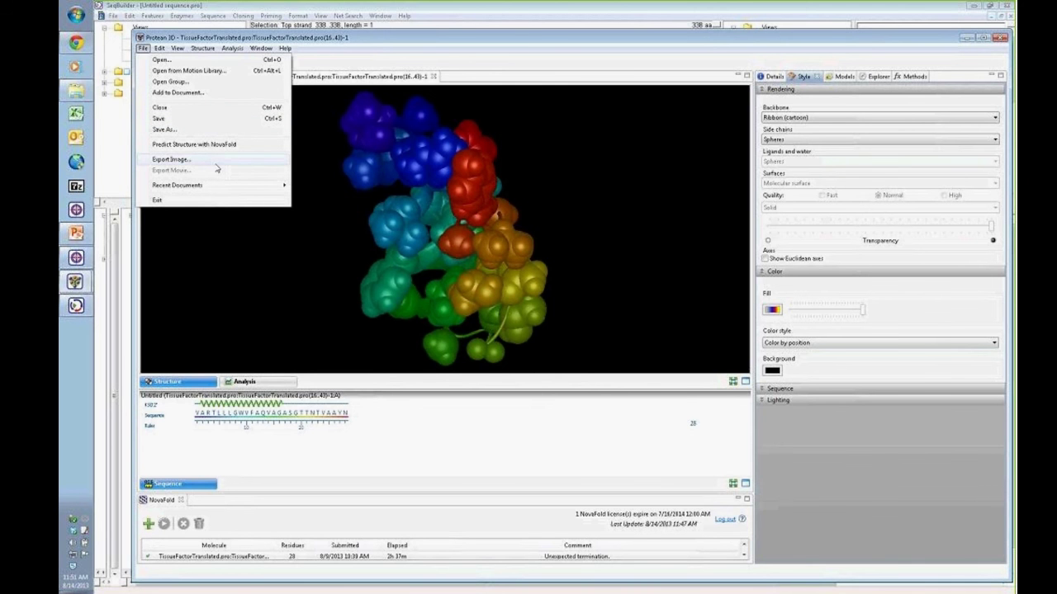
pyautogui.click(475, 240)
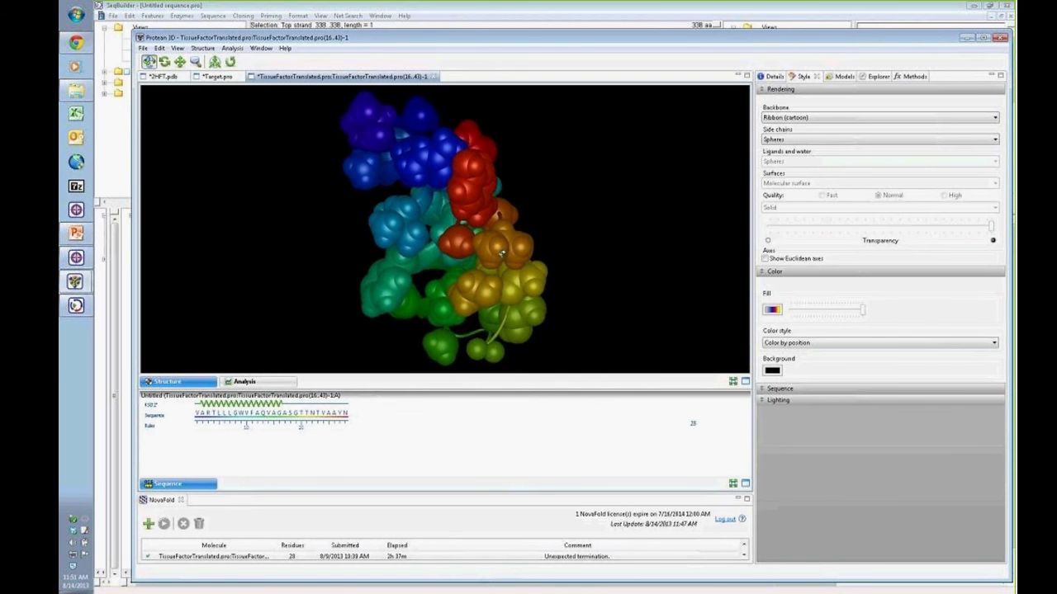
# Step: Rotate the sphere-rendered model to view it from another angle and slightly enlarge the structure and sequence area
pyautogui.moveTo(502, 253); pyautogui.dragTo(325, 81)
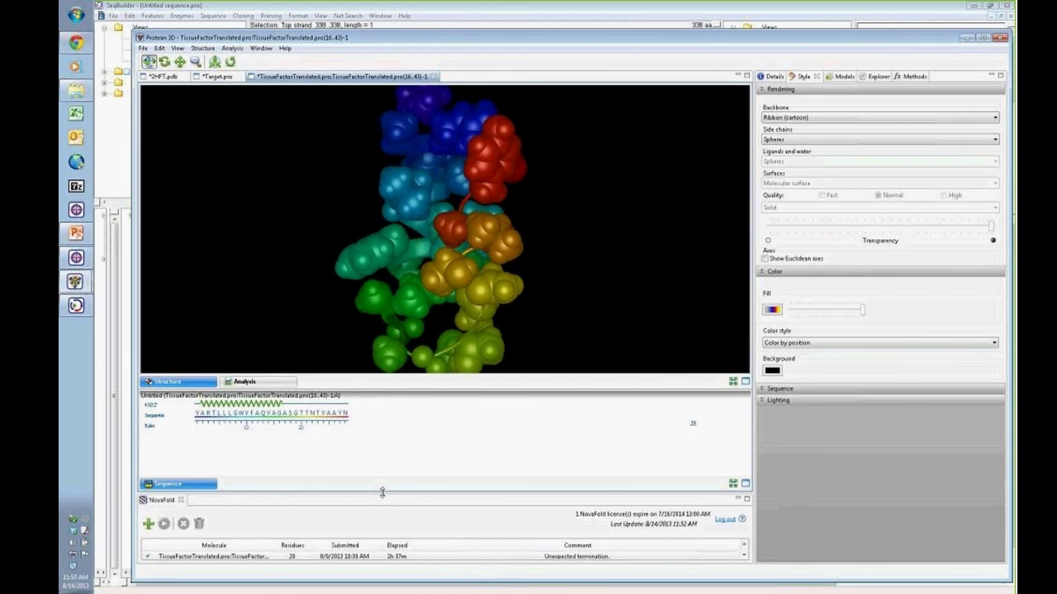
pyautogui.moveTo(382, 493); pyautogui.dragTo(381, 498)
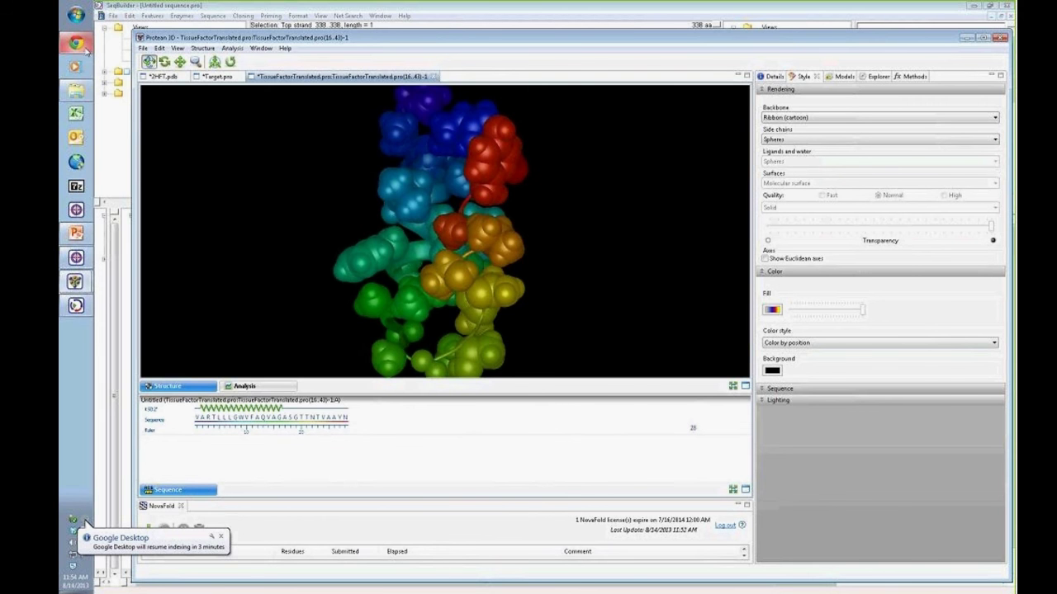
# Step: Switch to Chrome with the DNASTAR Webinars page and maximize its window
pyautogui.moveTo(83, 48)
pyautogui.click(87, 50)
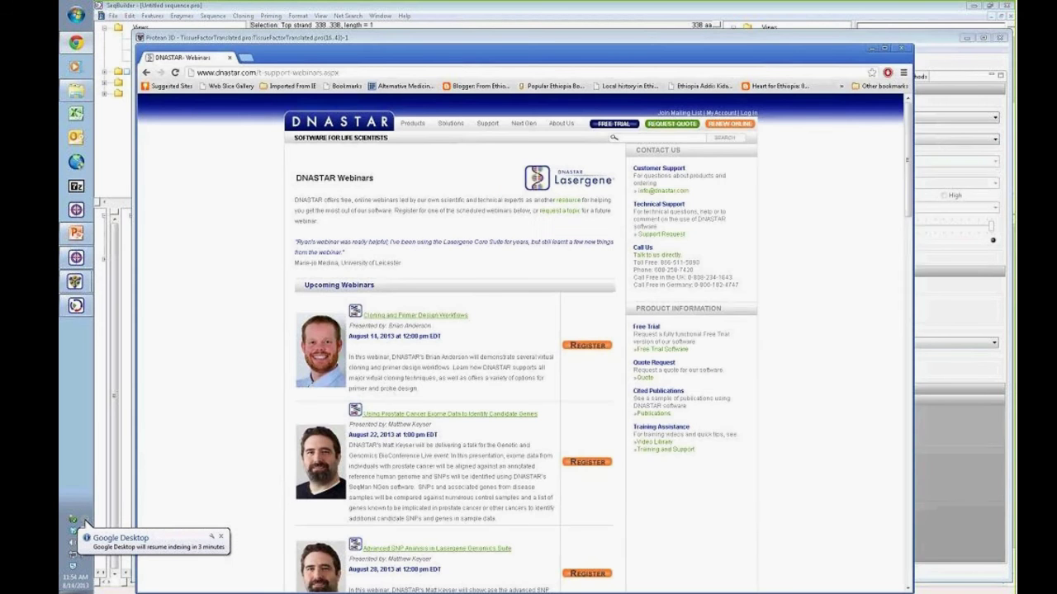
pyautogui.click(884, 48)
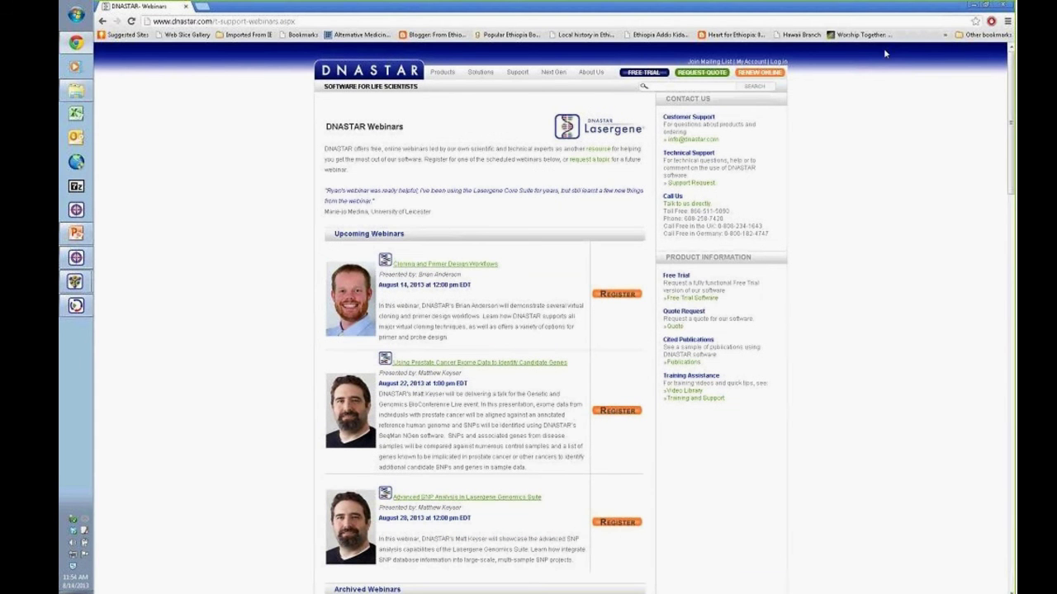